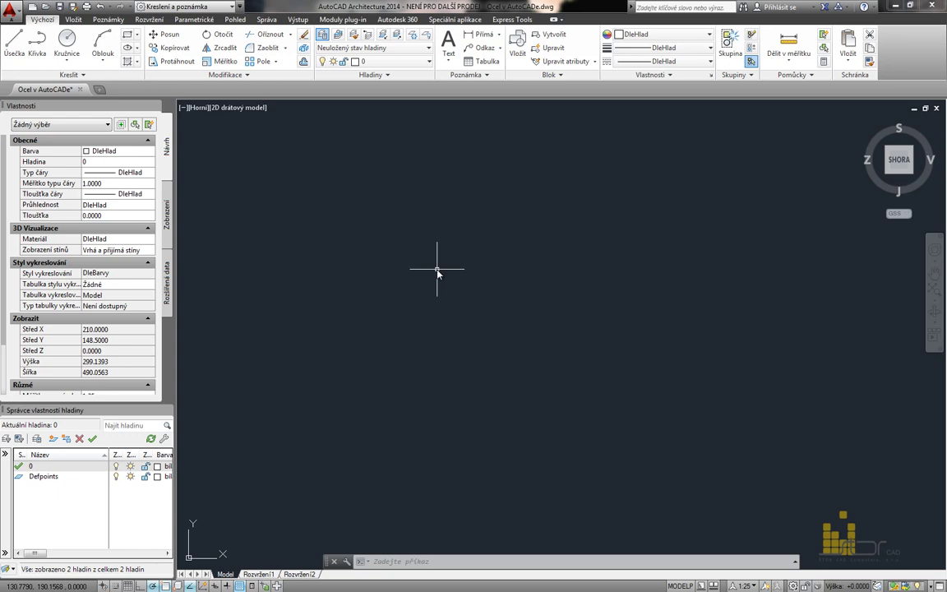
Open the recent drawing Oceľové profily.dwg and bring the IPN and IPE profile blocks into close view.
{"action": "left_click", "coordinate": [10, 12]}
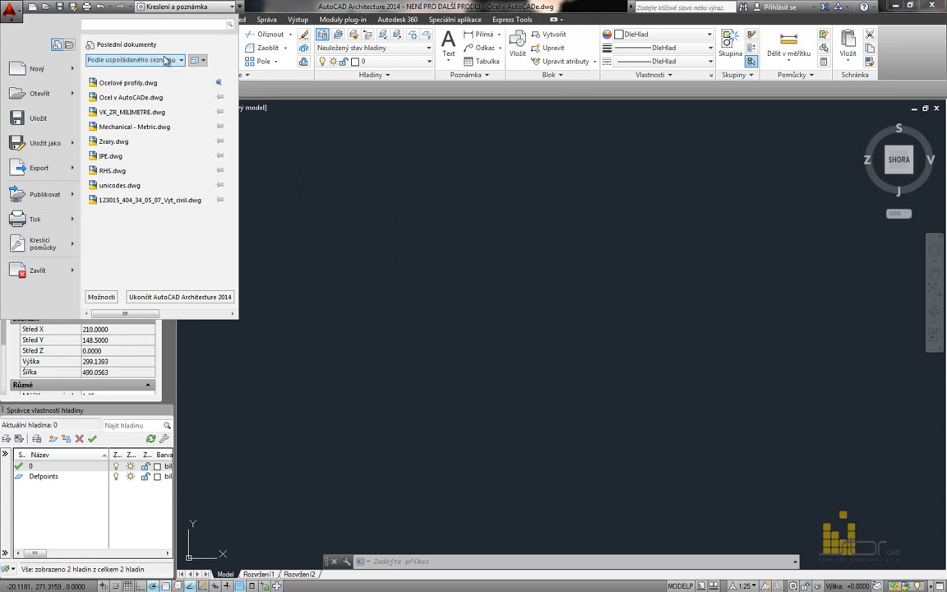
{"action": "left_click", "coordinate": [128, 82]}
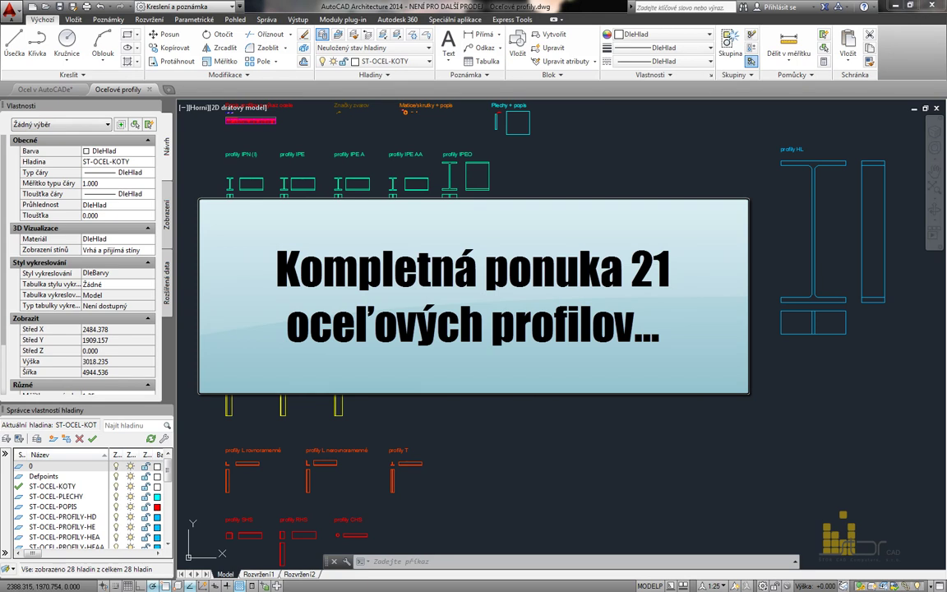
{"action": "scroll", "coordinate": [355, 254], "scroll_direction": "up", "scroll_amount": 8}
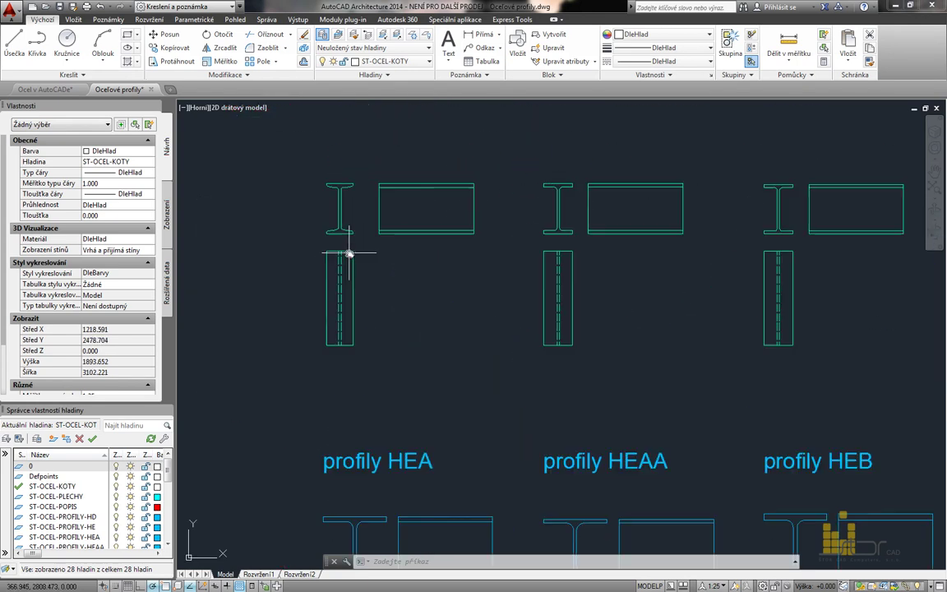
{"action": "middle_click_drag", "start_coordinate": [355, 253], "coordinate": [362, 281]}
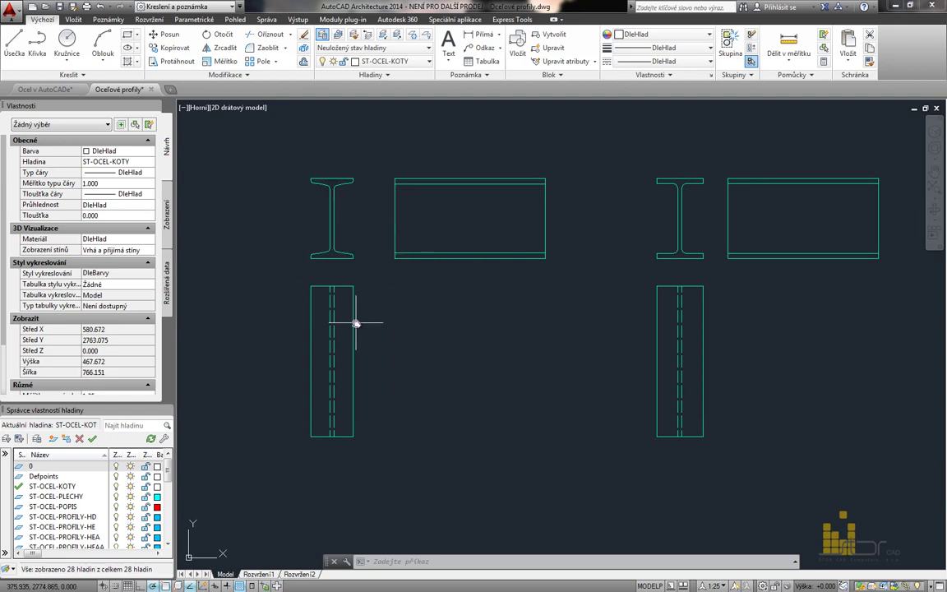
Set the designation of the IPN cross-section block to IPN 200 and deselect the block.
{"action": "left_click", "coordinate": [334, 257]}
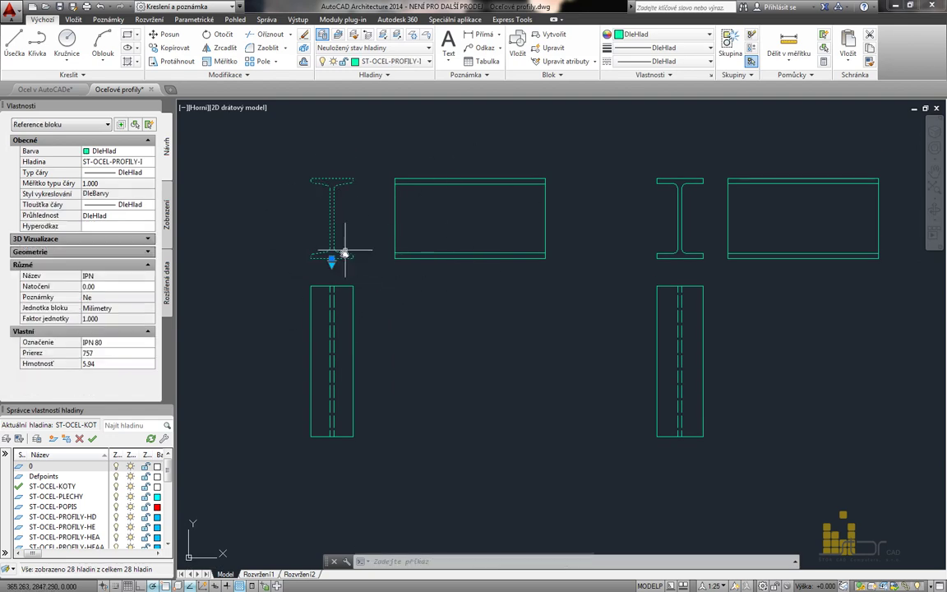
{"action": "left_click", "coordinate": [327, 267]}
{"action": "left_click", "coordinate": [332, 260]}
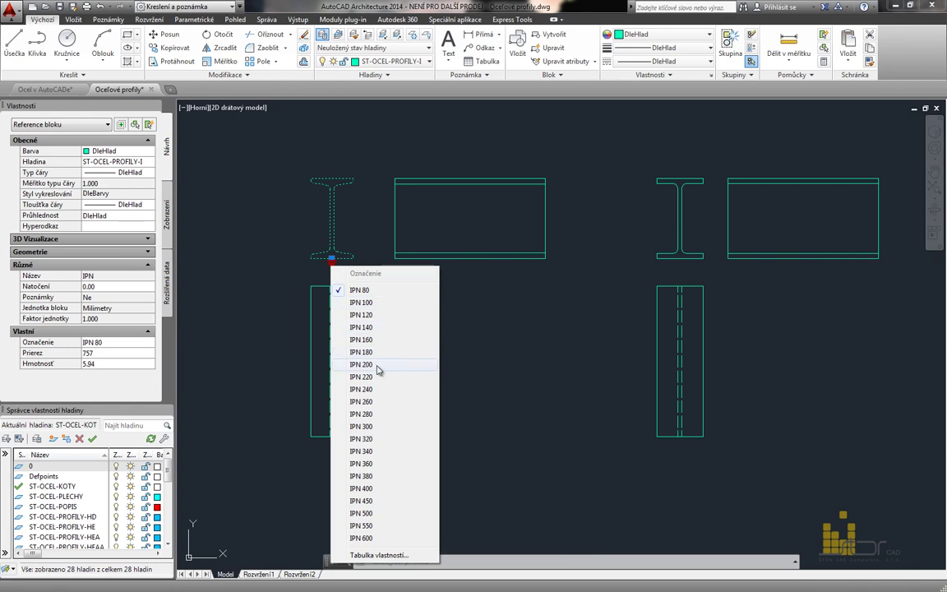
{"action": "left_click", "coordinate": [378, 366]}
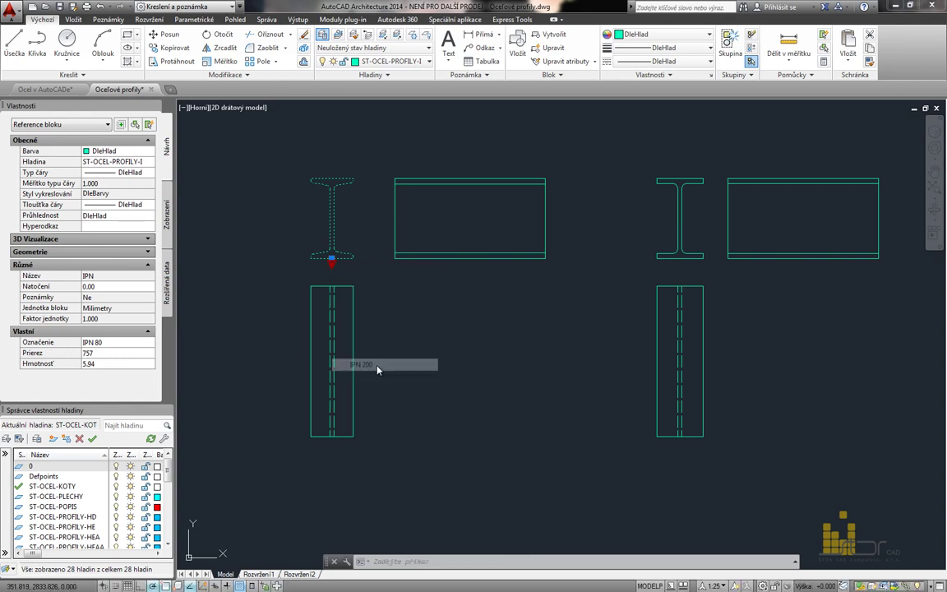
{"action": "middle_click_drag", "start_coordinate": [391, 301], "coordinate": [383, 407]}
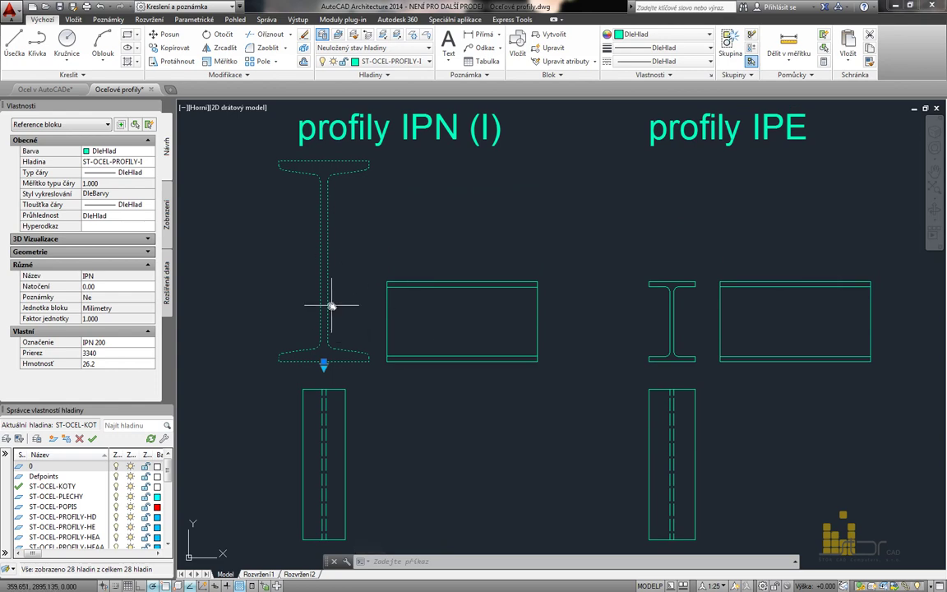
{"action": "key", "text": "Escape"}
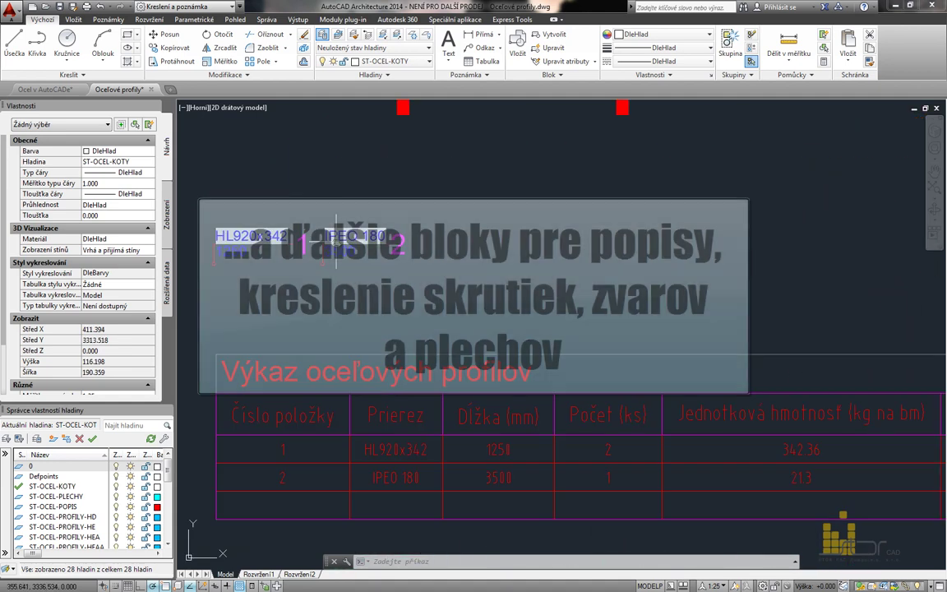
Examine the weld symbol block and the nut and bolt blocks with their labels in the profile drawing.
{"action": "scroll", "coordinate": [338, 249], "scroll_direction": "down", "scroll_amount": 5}
{"action": "middle_click_drag", "start_coordinate": [598, 258], "coordinate": [181, 254]}
{"action": "middle_click_drag", "start_coordinate": [707, 256], "coordinate": [319, 254]}
{"action": "scroll", "coordinate": [556, 243], "scroll_direction": "up", "scroll_amount": 11}
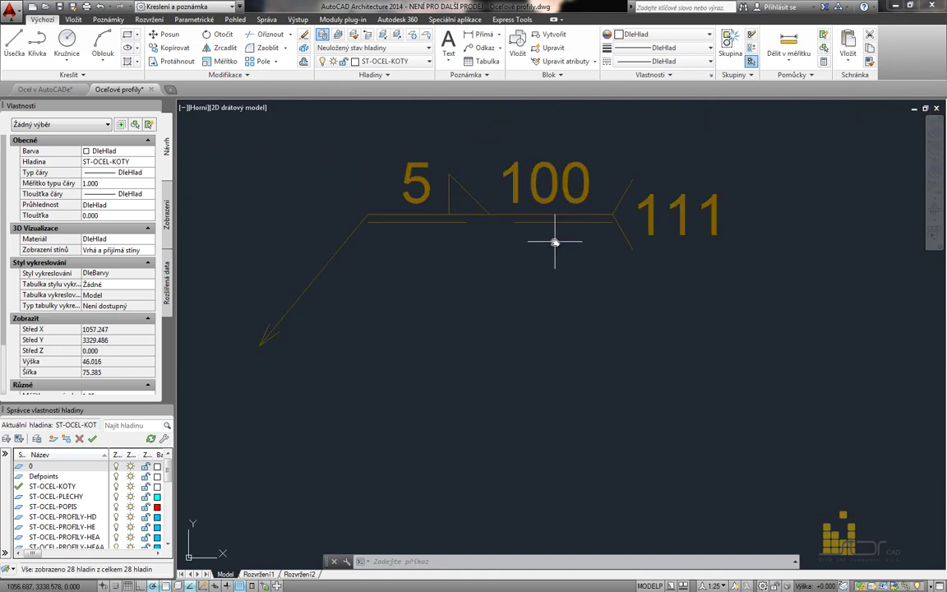
{"action": "scroll", "coordinate": [554, 243], "scroll_direction": "down", "scroll_amount": 10}
{"action": "middle_click_drag", "start_coordinate": [668, 254], "coordinate": [382, 262]}
{"action": "scroll", "coordinate": [567, 258], "scroll_direction": "up", "scroll_amount": 5}
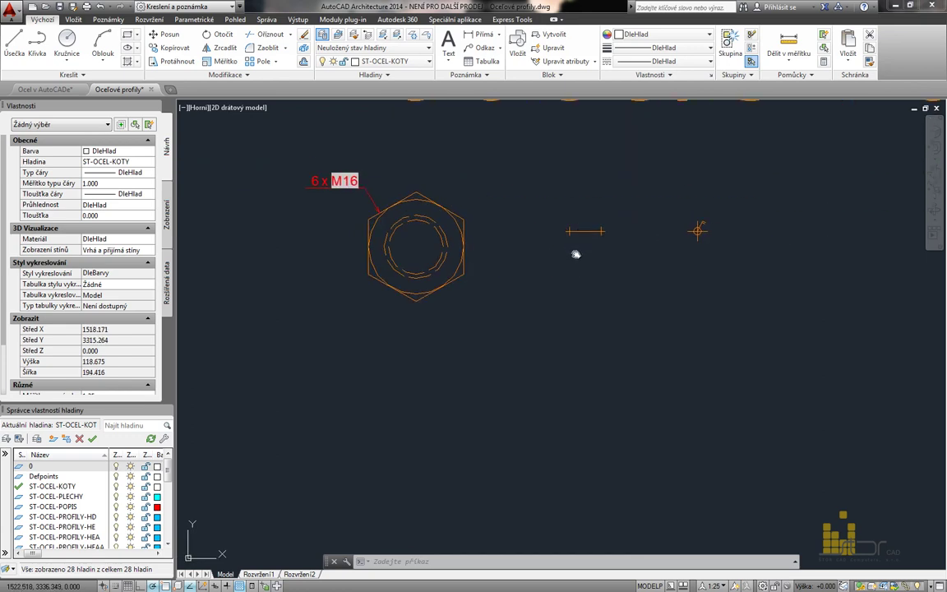
{"action": "middle_click_drag", "start_coordinate": [579, 252], "coordinate": [514, 308]}
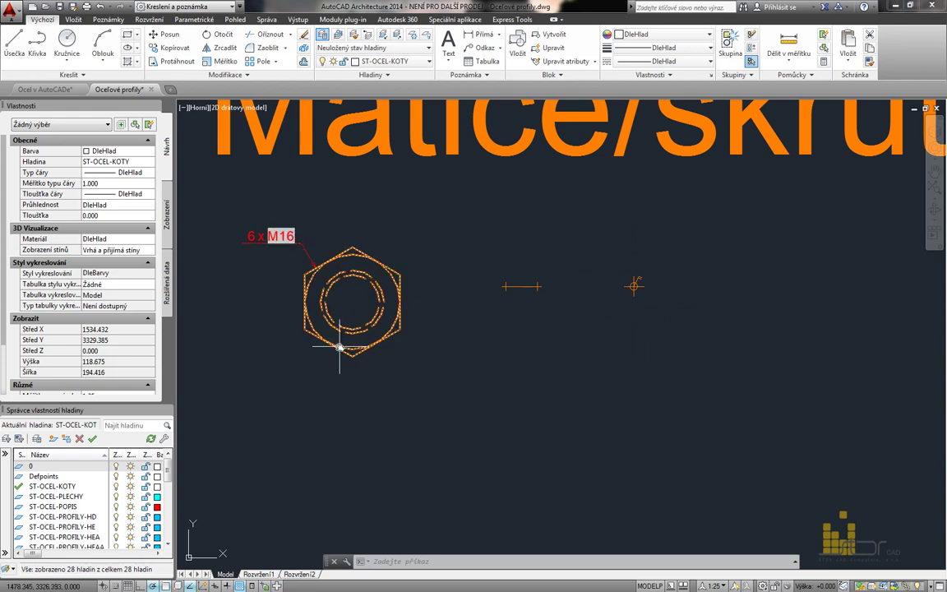
Examine the plate blocks and the plate label under the Plechy + popis heading.
{"action": "scroll", "coordinate": [340, 347], "scroll_direction": "down", "scroll_amount": 3}
{"action": "scroll", "coordinate": [590, 346], "scroll_direction": "down", "scroll_amount": 1}
{"action": "middle_click_drag", "start_coordinate": [591, 346], "coordinate": [320, 338]}
{"action": "middle_click_drag", "start_coordinate": [578, 349], "coordinate": [536, 288]}
{"action": "scroll", "coordinate": [486, 338], "scroll_direction": "up", "scroll_amount": 3}
{"action": "mouse_move", "coordinate": [478, 269]}
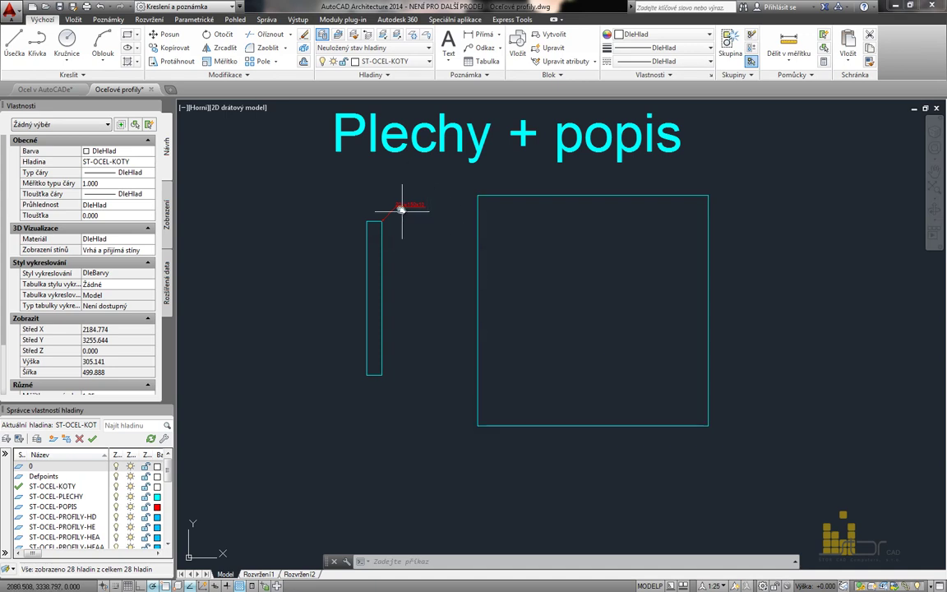
{"action": "scroll", "coordinate": [404, 203], "scroll_direction": "up", "scroll_amount": 5}
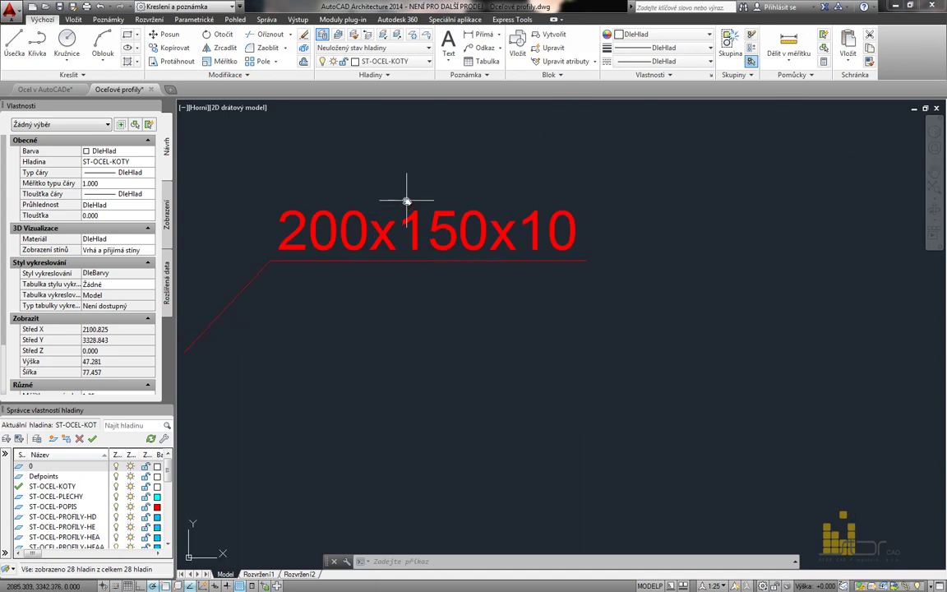
{"action": "scroll", "coordinate": [431, 259], "scroll_direction": "down", "scroll_amount": 4}
{"action": "middle_click", "coordinate": [432, 259]}
{"action": "middle_click", "coordinate": [431, 259]}
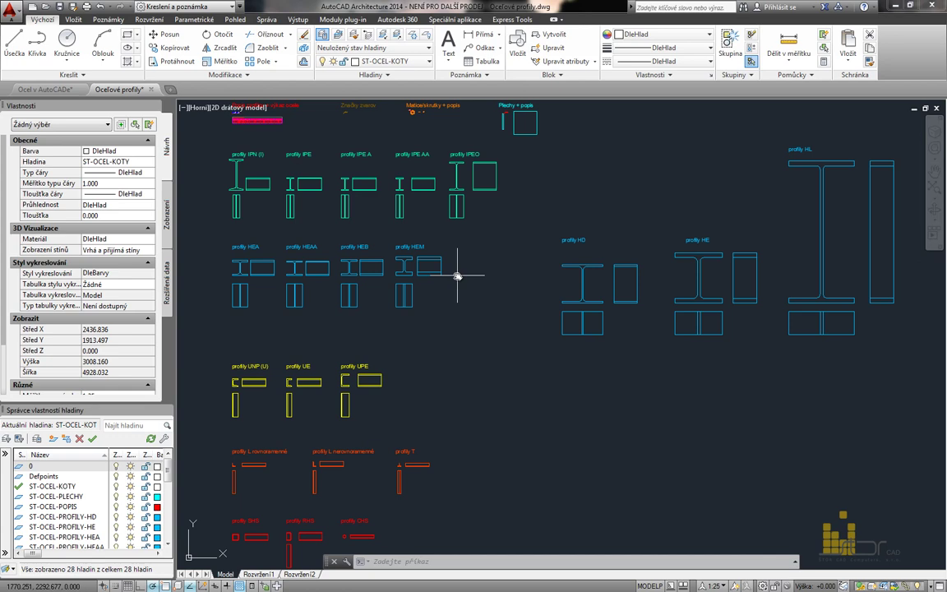
Check the list of block names offered by the Insert command, without inserting any block.
{"action": "left_click", "coordinate": [517, 47]}
{"action": "left_click", "coordinate": [474, 231]}
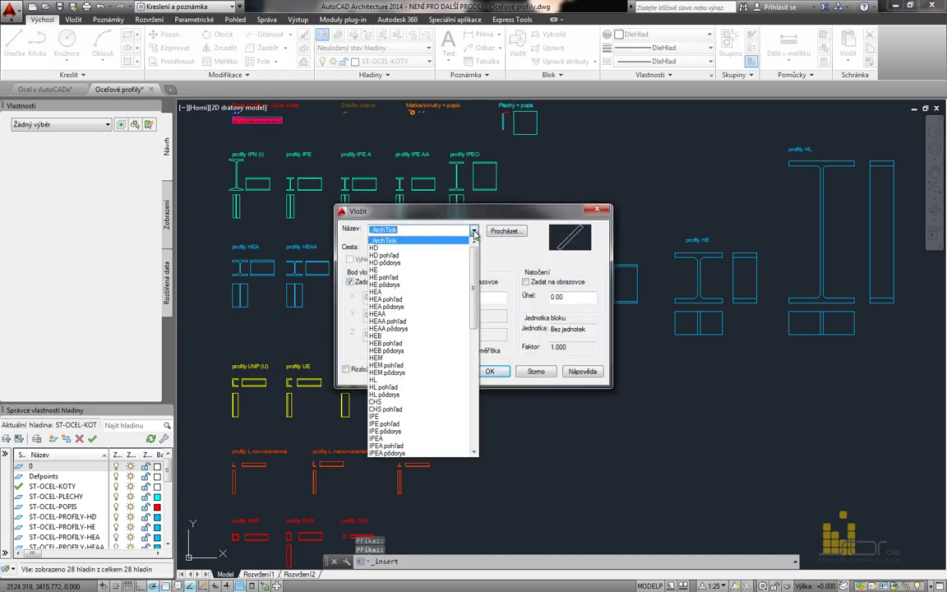
{"action": "left_click", "coordinate": [539, 371]}
{"action": "left_click", "coordinate": [536, 373]}
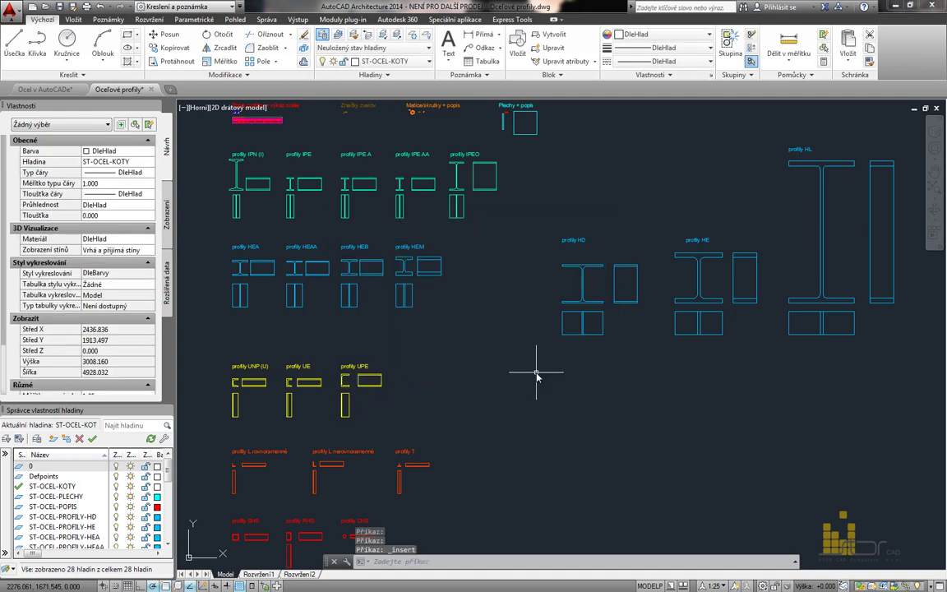
Browse the blocks of Oceľové profily.dwg in DesignCenter from first to last, then close DesignCenter.
{"action": "key", "text": "ctrl+2"}
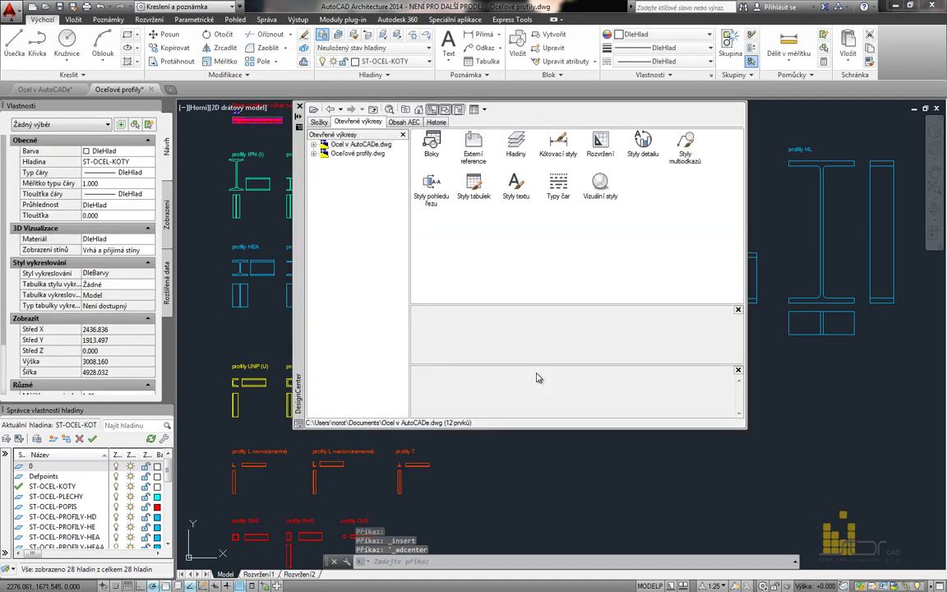
{"action": "left_click", "coordinate": [377, 156]}
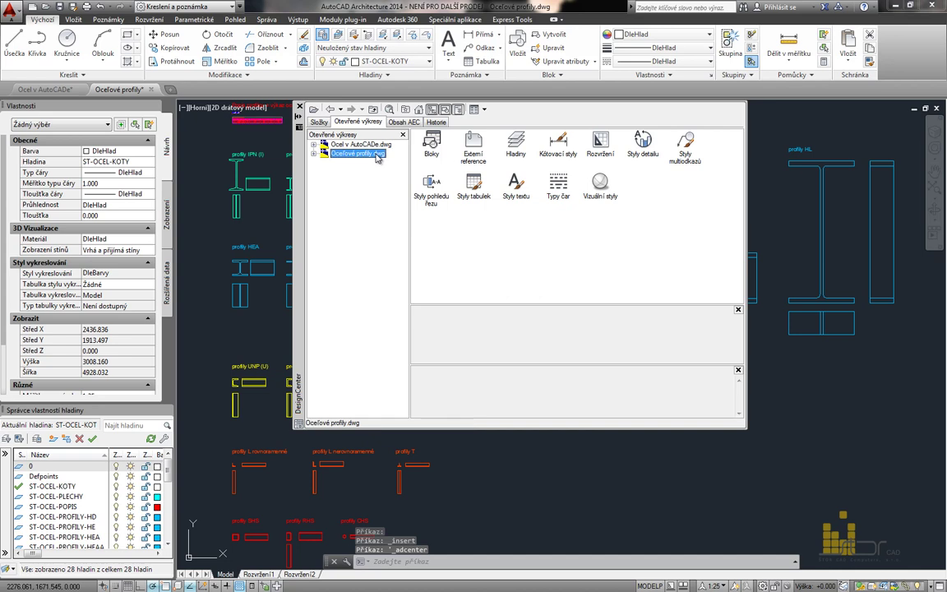
{"action": "left_click", "coordinate": [314, 154]}
{"action": "left_click", "coordinate": [353, 164]}
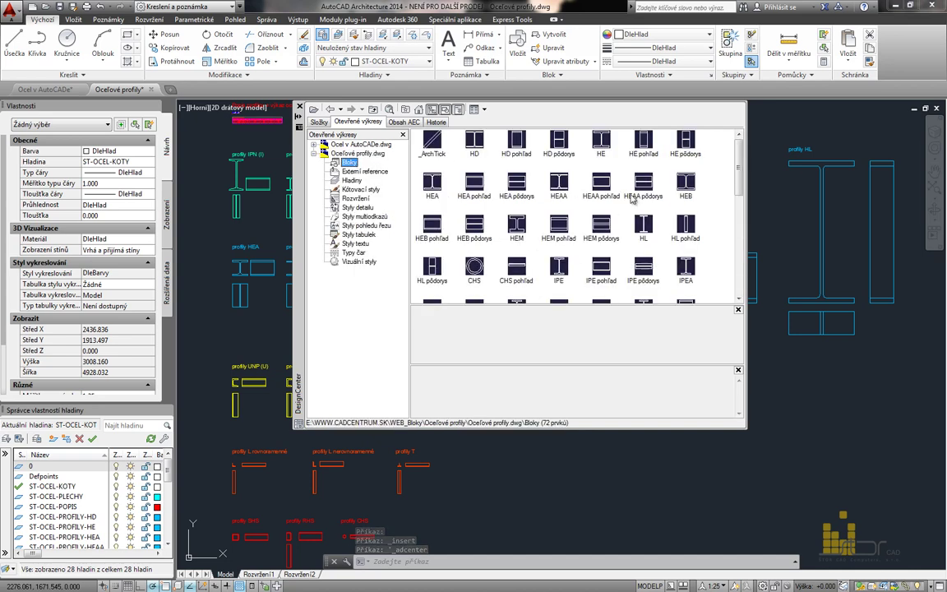
{"action": "left_click_drag", "start_coordinate": [739, 191], "coordinate": [739, 289]}
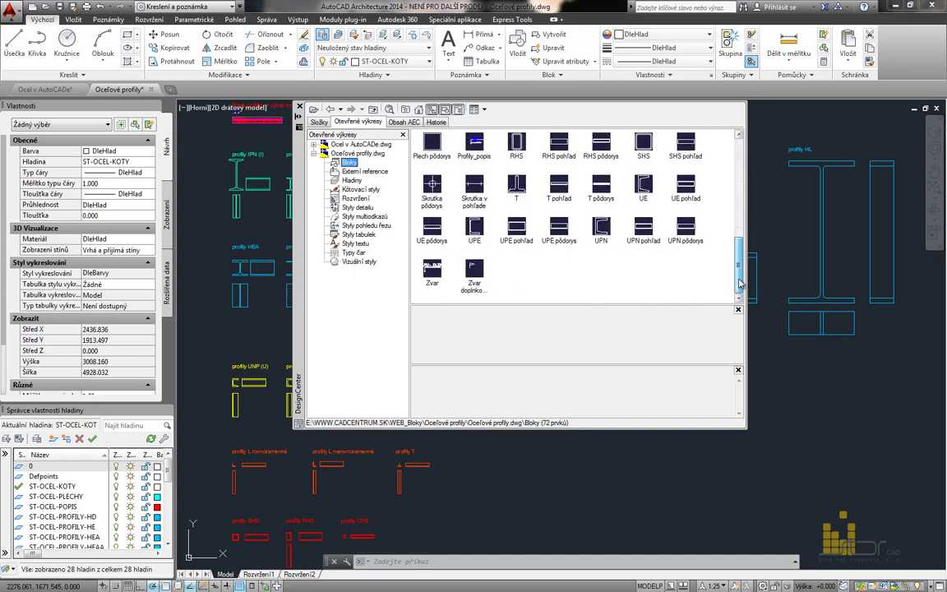
{"action": "scroll", "coordinate": [668, 265], "scroll_direction": "up", "scroll_amount": 10}
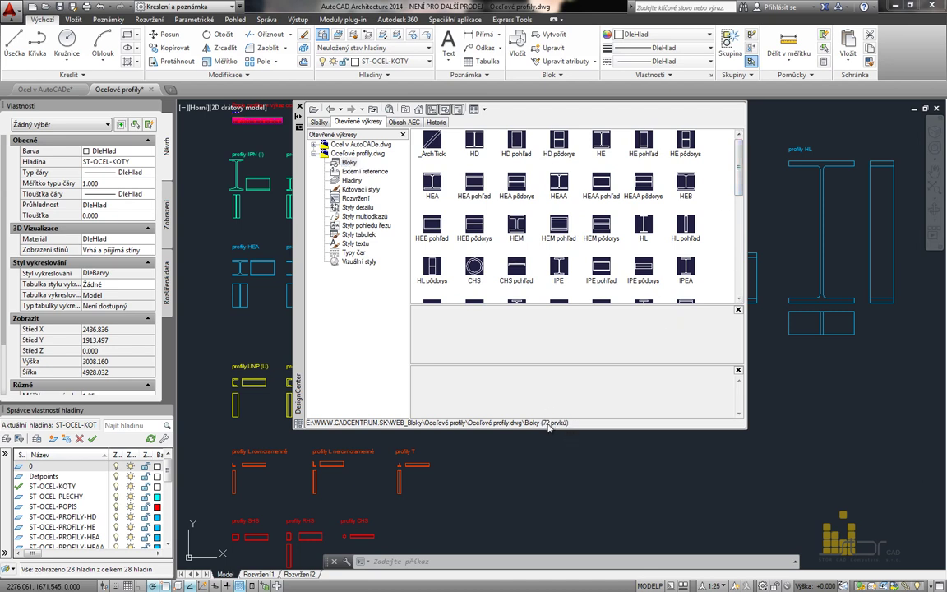
{"action": "left_click", "coordinate": [433, 145]}
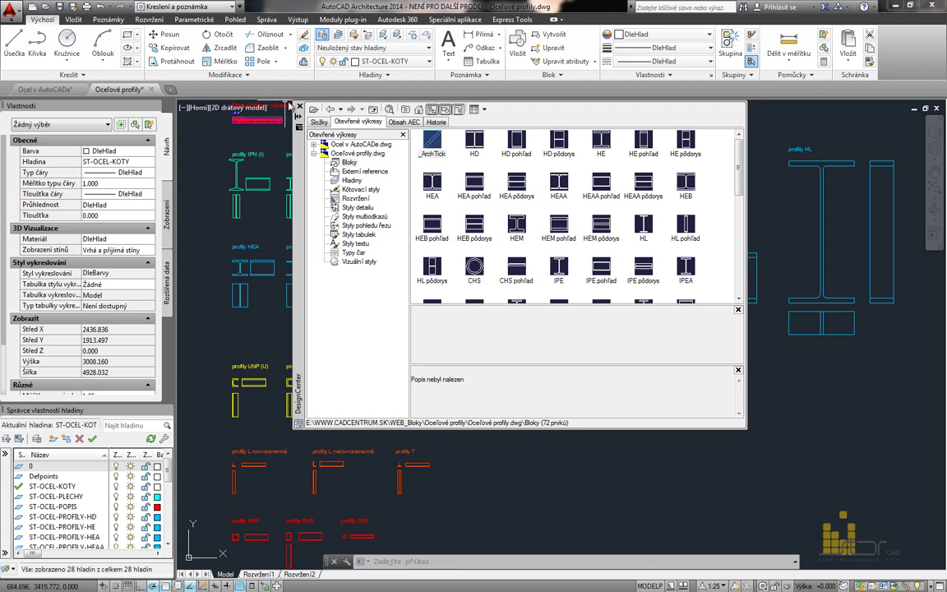
{"action": "left_click", "coordinate": [299, 106]}
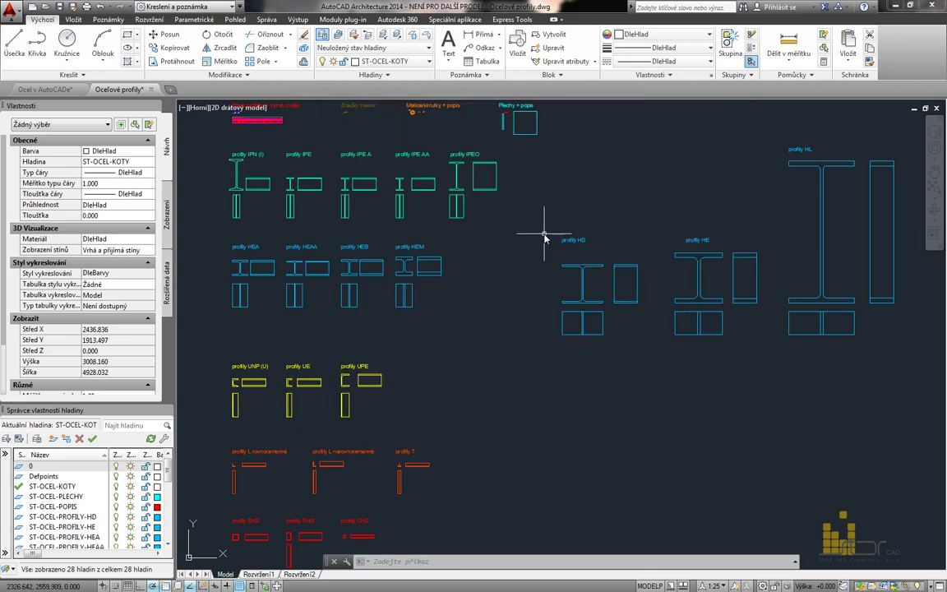
Display the tool palettes and look through the H and U profile groups, returning to the I profiles.
{"action": "key", "text": "ctrl+3"}
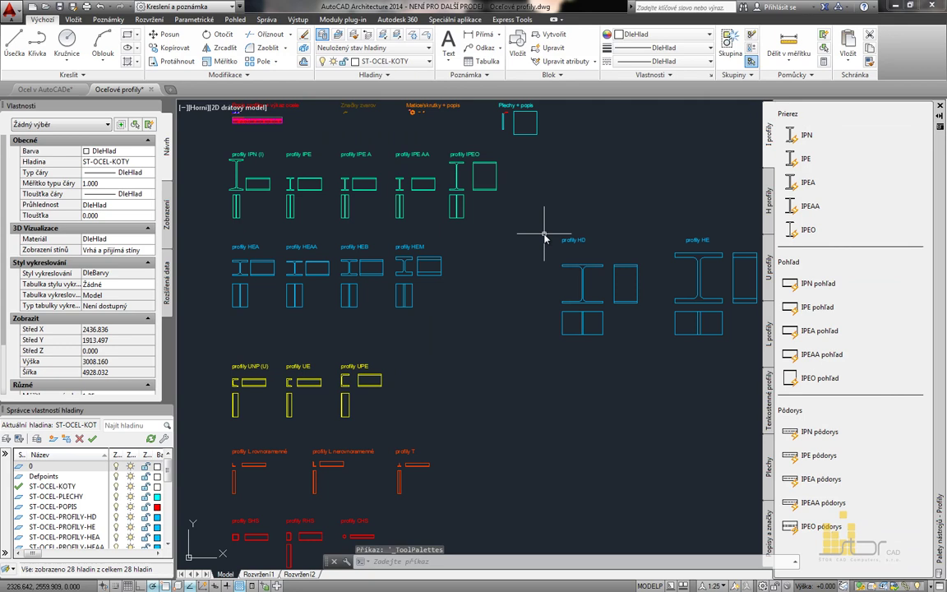
{"action": "left_click", "coordinate": [770, 204]}
{"action": "left_click", "coordinate": [770, 267]}
{"action": "left_click", "coordinate": [771, 152]}
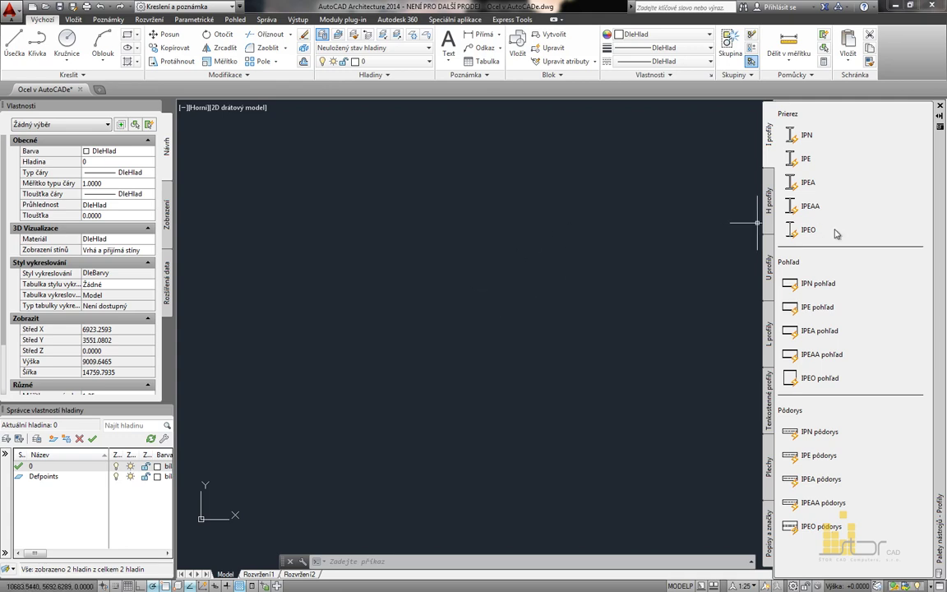
Review the H, L, thin-walled, plate, and labels and symbols tool groups, ending on the I profiles.
{"action": "left_click", "coordinate": [769, 204]}
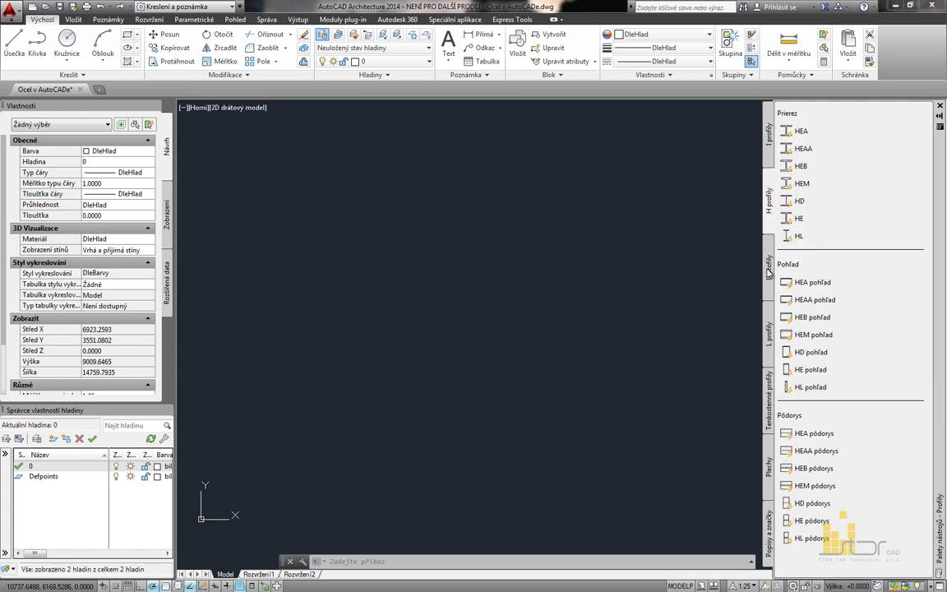
{"action": "left_click", "coordinate": [767, 329]}
{"action": "left_click", "coordinate": [771, 403]}
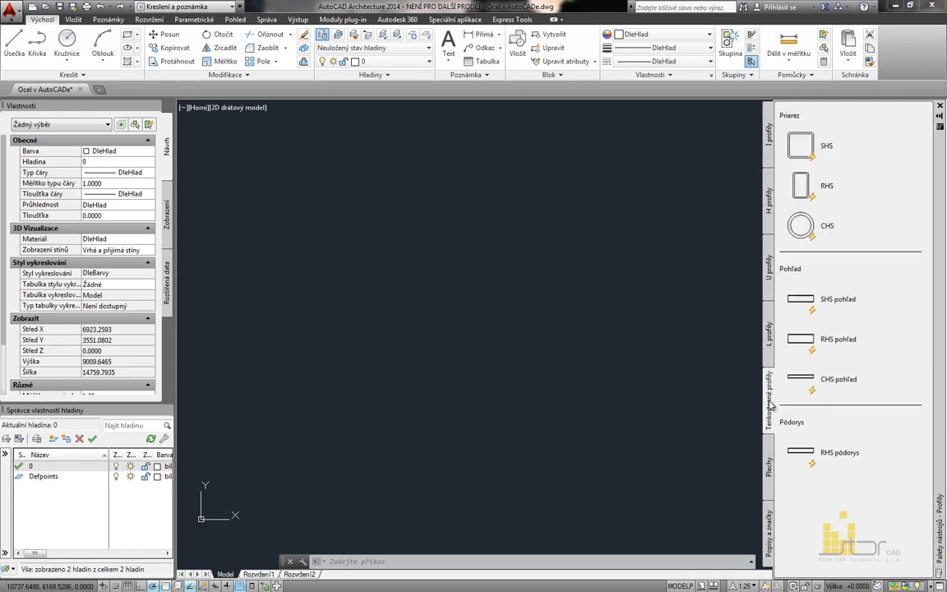
{"action": "left_click", "coordinate": [771, 470]}
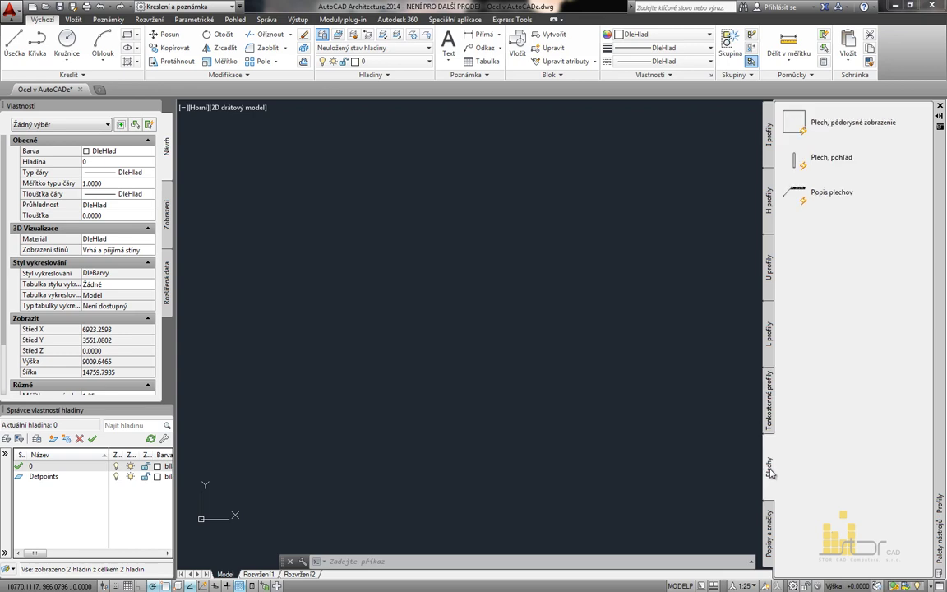
{"action": "left_click", "coordinate": [770, 513]}
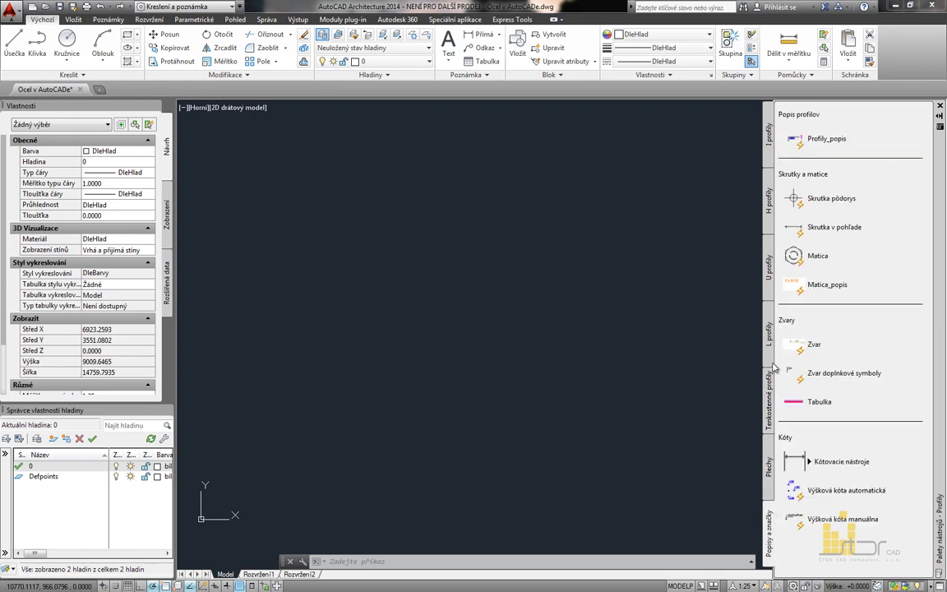
{"action": "left_click", "coordinate": [770, 139]}
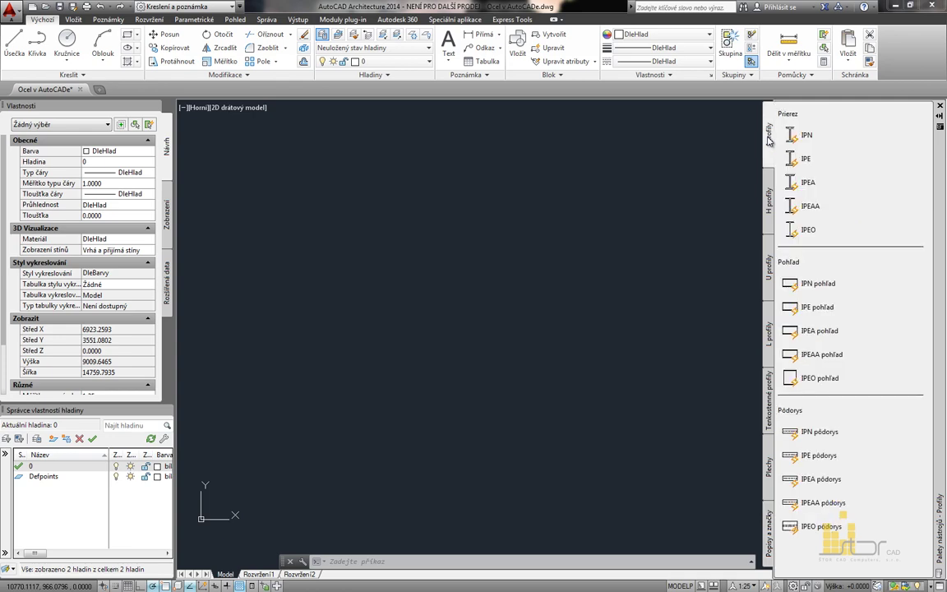
Inspect the tool properties of IPE pohľad, including its insertion settings and layer, and leave them without saving.
{"action": "right_click", "coordinate": [795, 310]}
{"action": "left_click", "coordinate": [789, 393]}
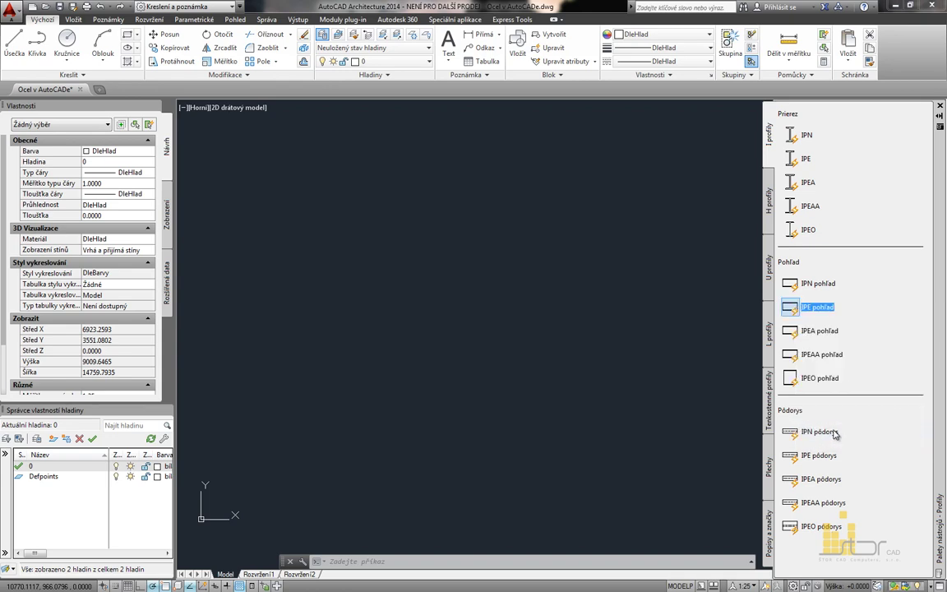
{"action": "left_click_drag", "start_coordinate": [520, 146], "coordinate": [568, 116]}
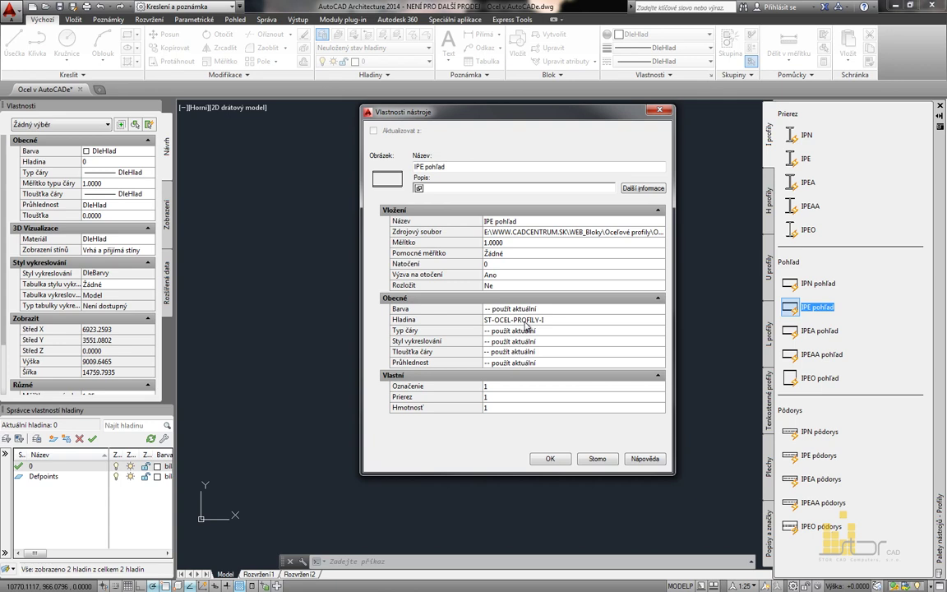
{"action": "left_click", "coordinate": [595, 461]}
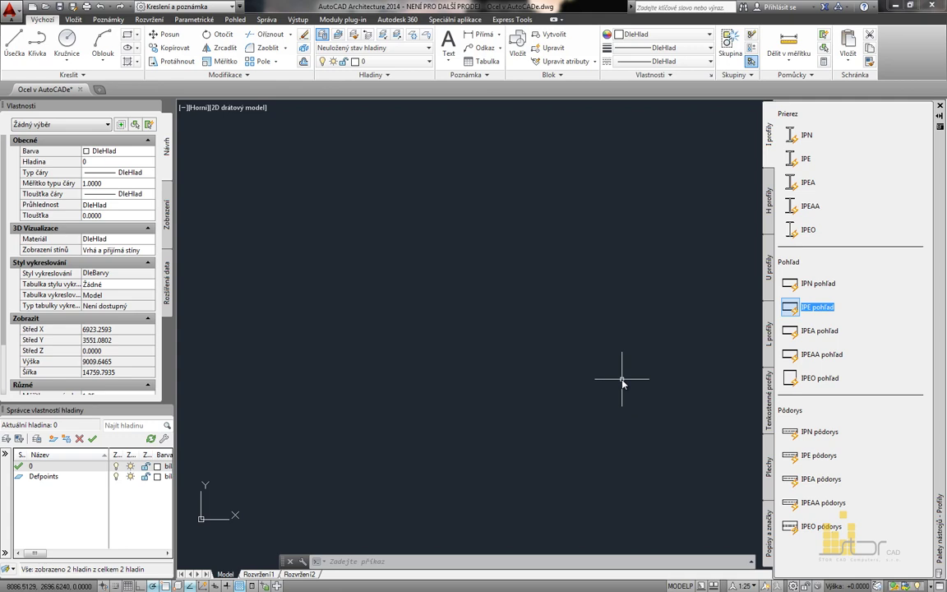
Insert the IPE pohľad block in the empty drawing as an upright member, rotated 90°.
{"action": "left_click", "coordinate": [795, 311]}
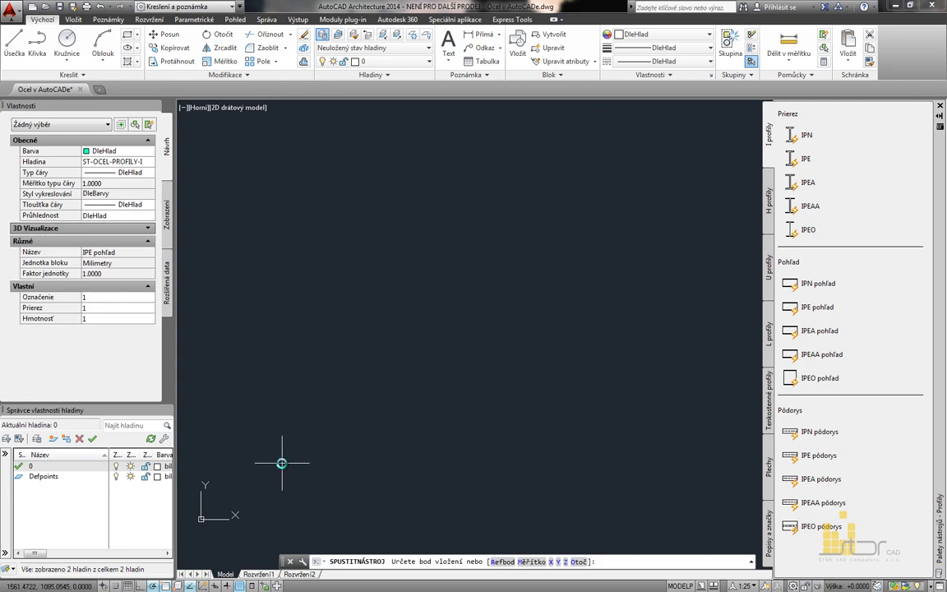
{"action": "left_click", "coordinate": [286, 470]}
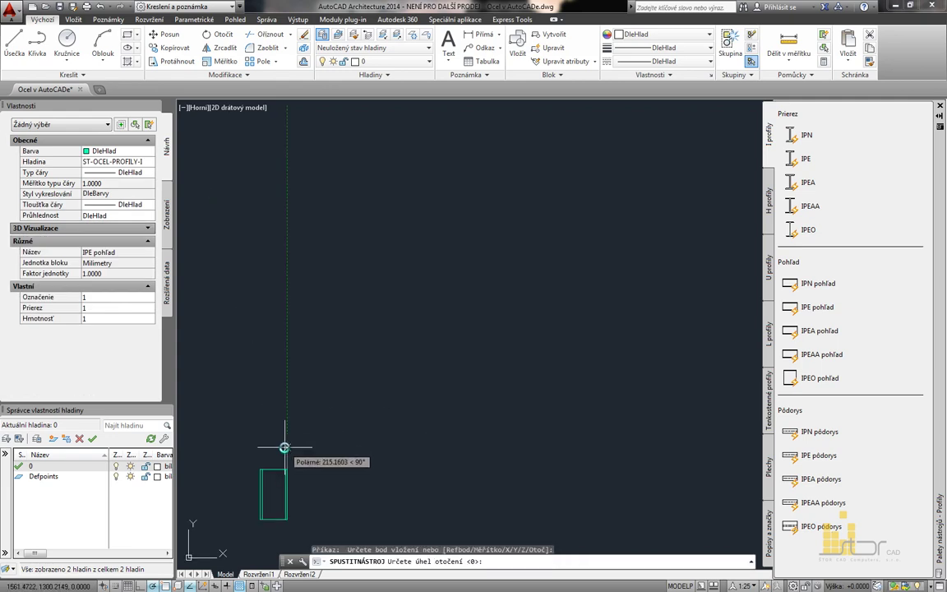
{"action": "left_click", "coordinate": [284, 447]}
{"action": "middle_click_drag", "start_coordinate": [277, 491], "coordinate": [387, 361]}
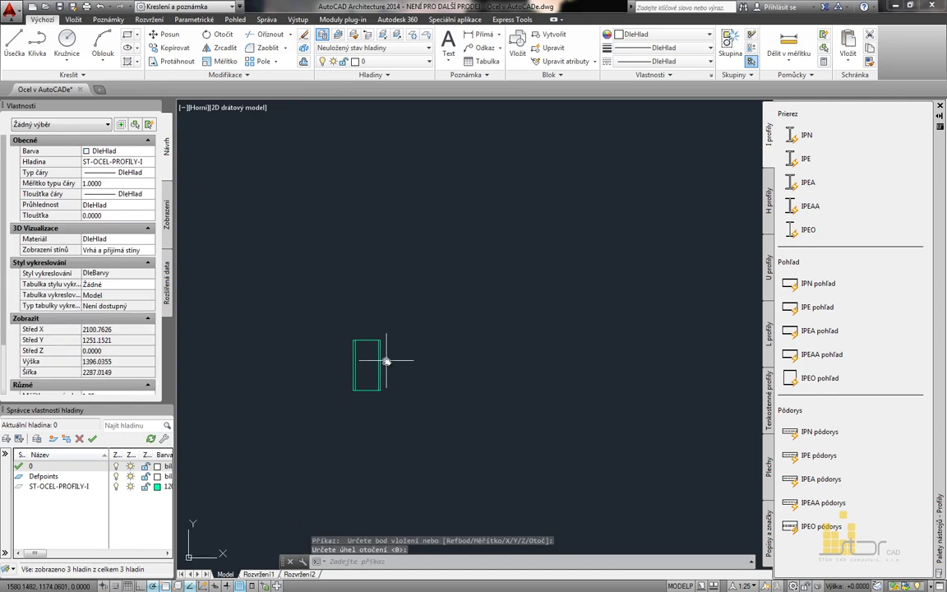
Set the inserted upright member's profile size to IPE200.
{"action": "left_click", "coordinate": [377, 368]}
{"action": "left_click", "coordinate": [366, 342]}
{"action": "scroll", "coordinate": [382, 398], "scroll_direction": "up", "scroll_amount": 2}
{"action": "scroll", "coordinate": [381, 397], "scroll_direction": "up", "scroll_amount": 2}
{"action": "left_click", "coordinate": [378, 384]}
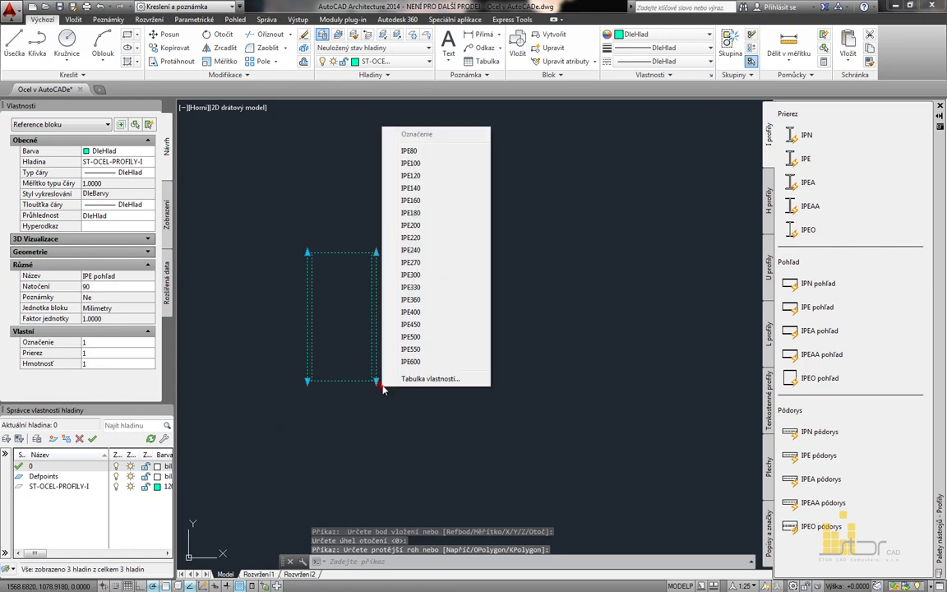
{"action": "left_click", "coordinate": [424, 230]}
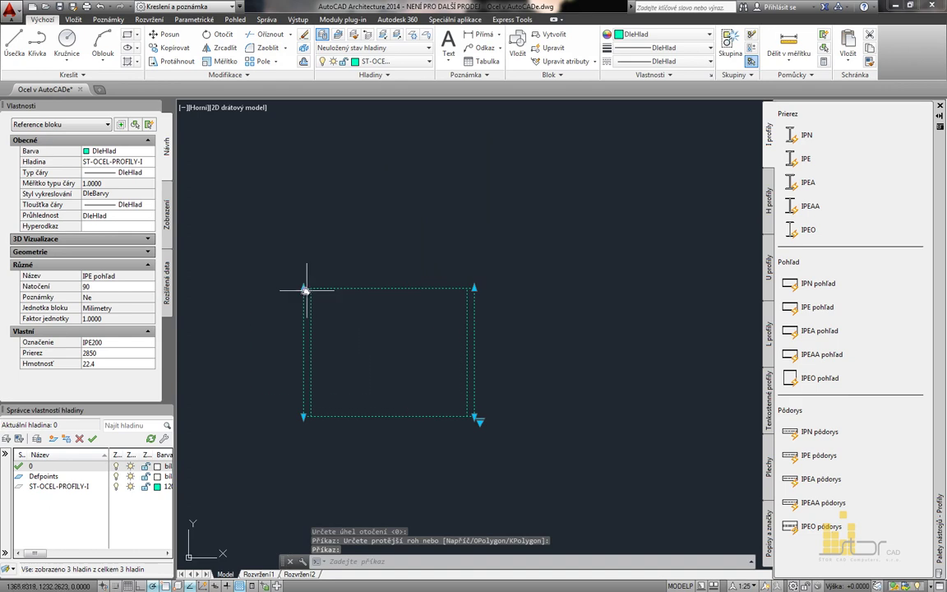
Stretch both upper corners of the IPE200 column together 3350 mm upward.
{"action": "left_click", "coordinate": [303, 288], "text": "shift"}
{"action": "left_click", "coordinate": [474, 289], "text": "shift"}
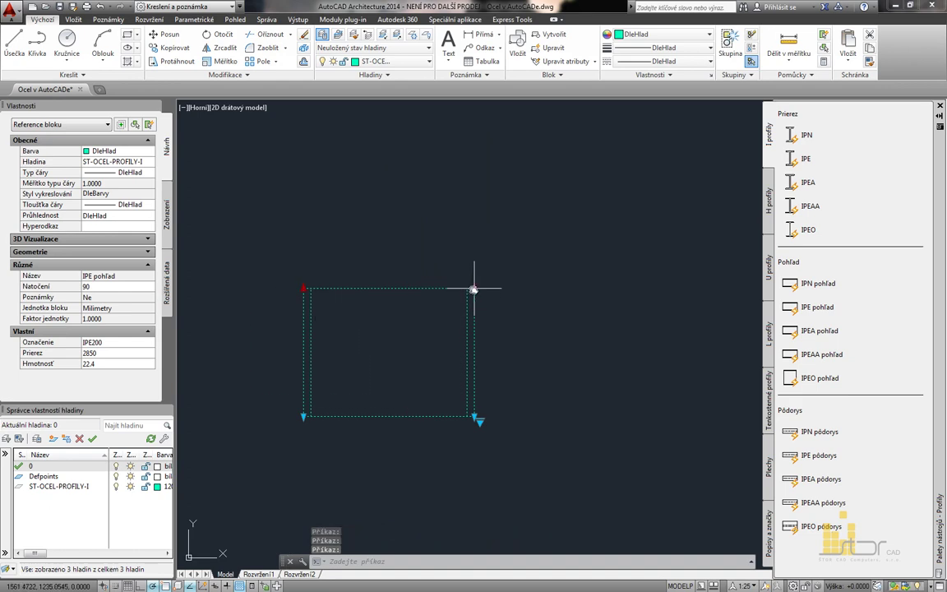
{"action": "left_click", "coordinate": [473, 288]}
{"action": "type", "text": "3350"}
{"action": "key", "text": "Return"}
{"action": "scroll", "coordinate": [508, 275], "scroll_direction": "down", "scroll_amount": 6}
{"action": "scroll", "coordinate": [451, 244], "scroll_direction": "up", "scroll_amount": 3}
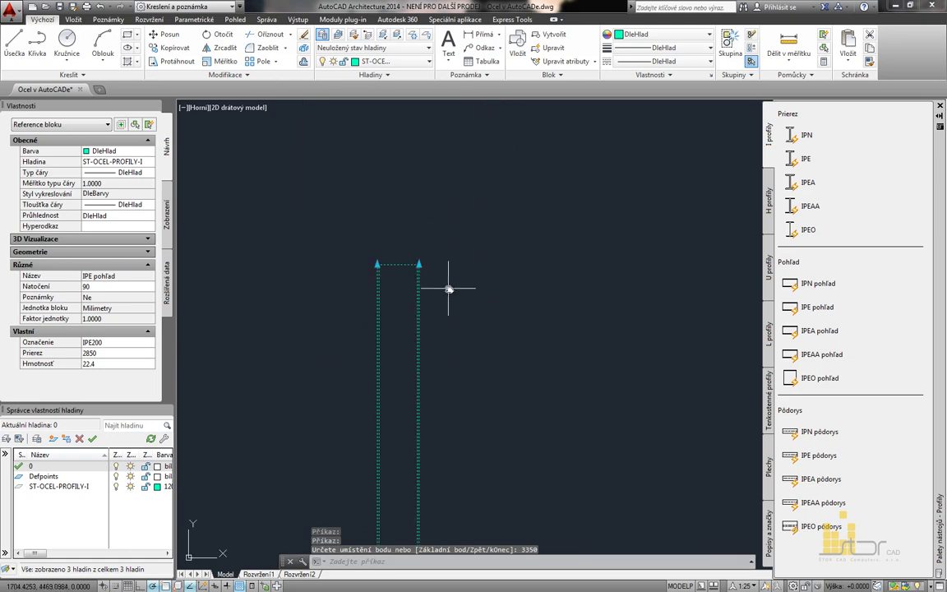
{"action": "key", "text": "Escape"}
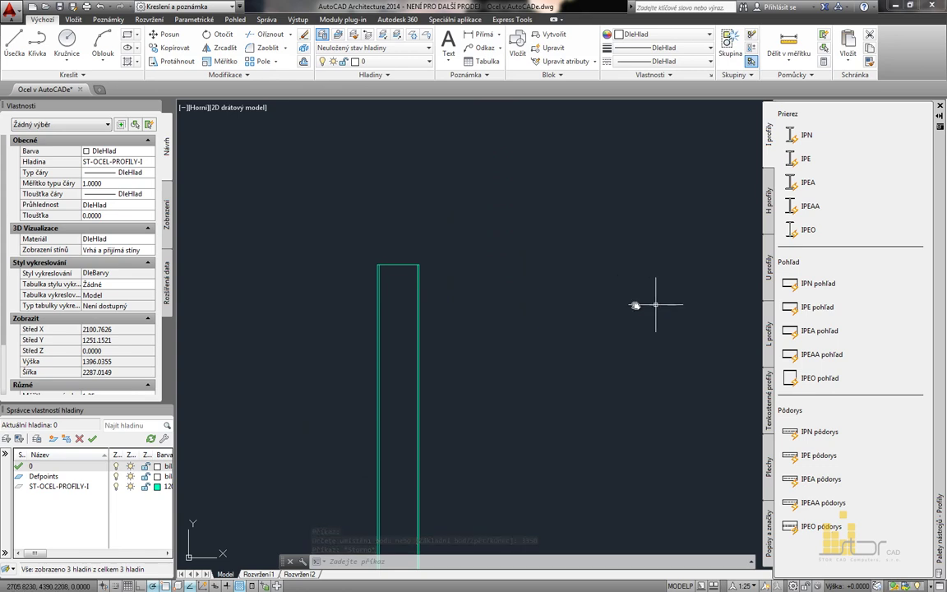
Insert another IPE pohľad block at the column's upper inner corner as a rafter, rotated 15°.
{"action": "left_click", "coordinate": [791, 309]}
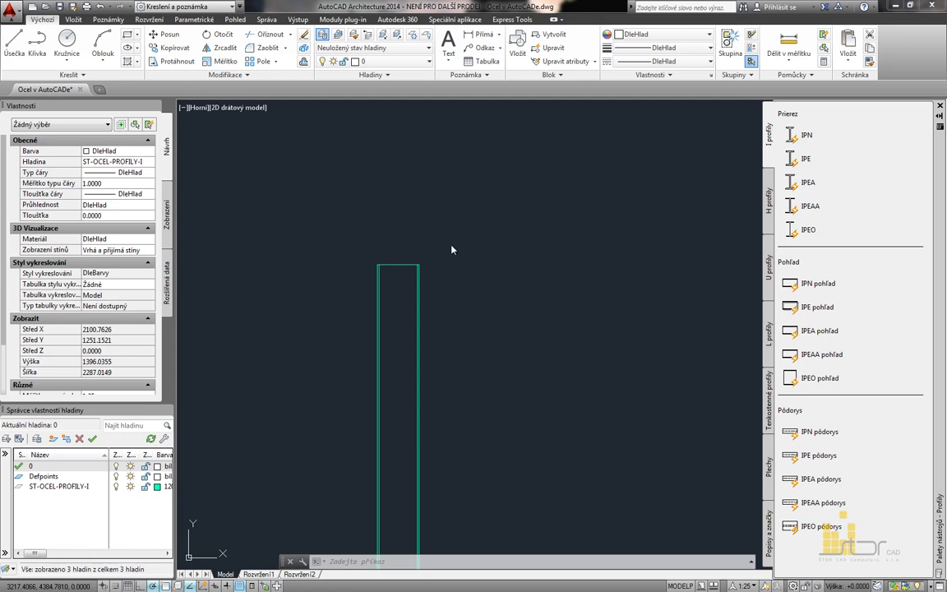
{"action": "left_click", "coordinate": [409, 282]}
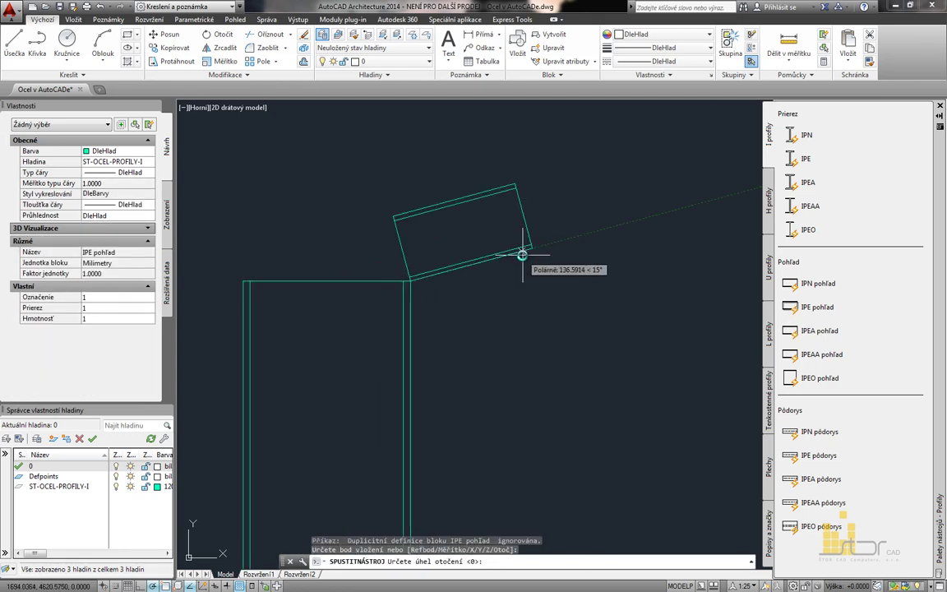
{"action": "left_click", "coordinate": [522, 255]}
Set the sloping rafter's profile size to IPE200.
{"action": "left_click", "coordinate": [523, 256]}
{"action": "left_click", "coordinate": [476, 225]}
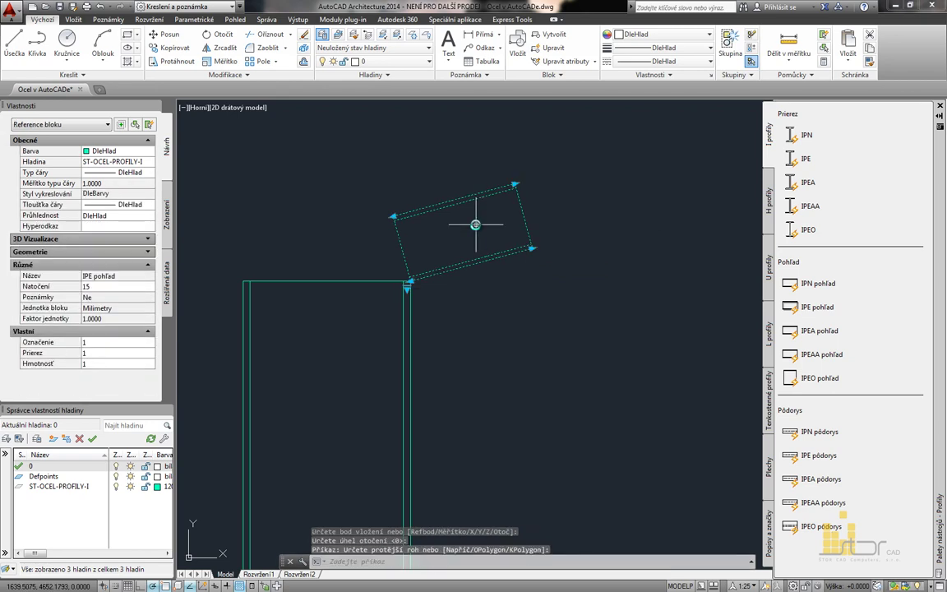
{"action": "left_click", "coordinate": [407, 289]}
{"action": "left_click", "coordinate": [435, 386]}
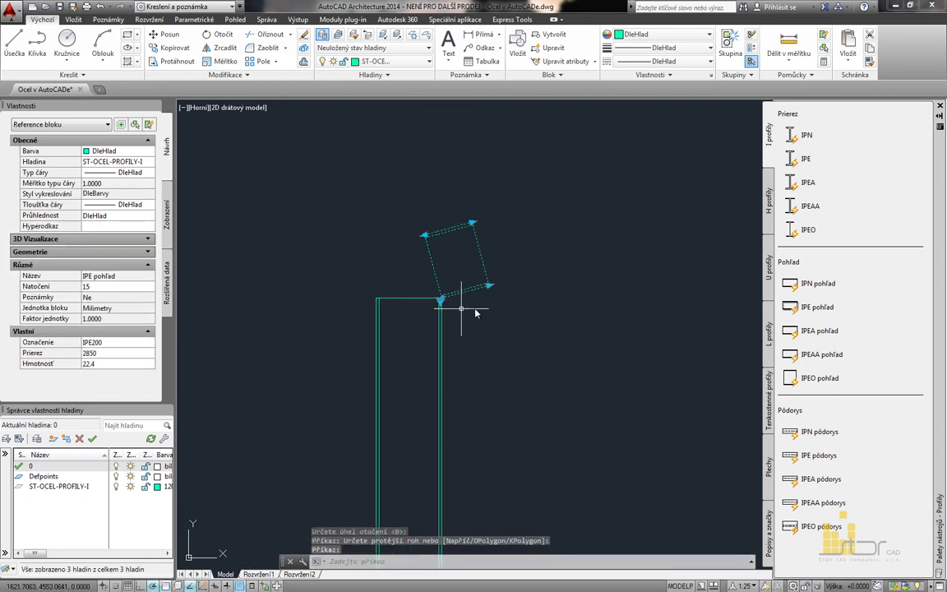
Stretch both corners of the rafter's free end together along its 15° slope to lengthen the member.
{"action": "left_click", "coordinate": [489, 285], "text": "shift"}
{"action": "left_click", "coordinate": [473, 223], "text": "shift"}
{"action": "left_click", "coordinate": [473, 223]}
{"action": "scroll", "coordinate": [503, 219], "scroll_direction": "down", "scroll_amount": 9}
{"action": "middle_click_drag", "start_coordinate": [579, 215], "coordinate": [517, 244]}
{"action": "left_click", "coordinate": [537, 231]}
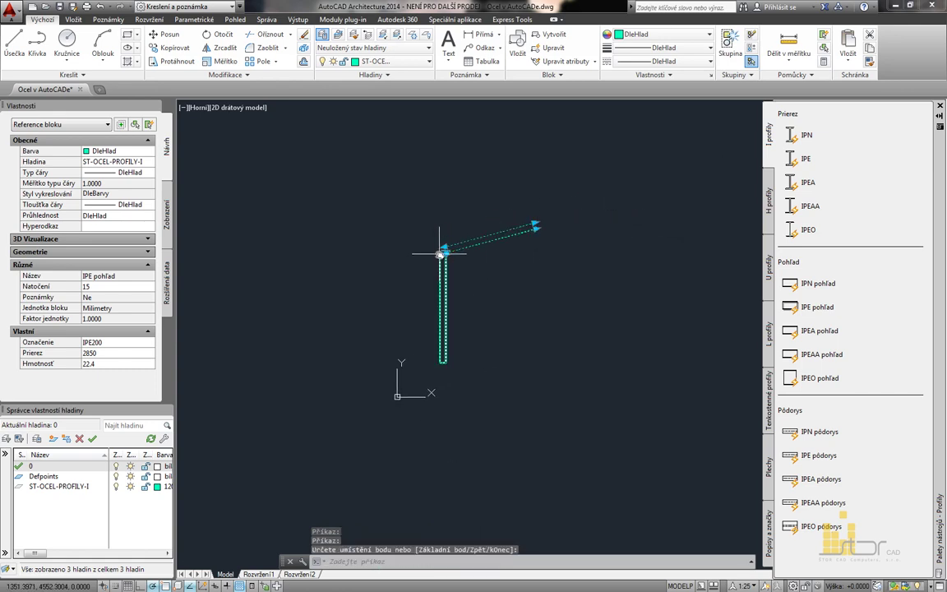
{"action": "key", "text": "Escape"}
Stretch the column's outer top corner about 191 mm straight up, past the line of the rafter's upper flange.
{"action": "scroll", "coordinate": [444, 287], "scroll_direction": "up", "scroll_amount": 10}
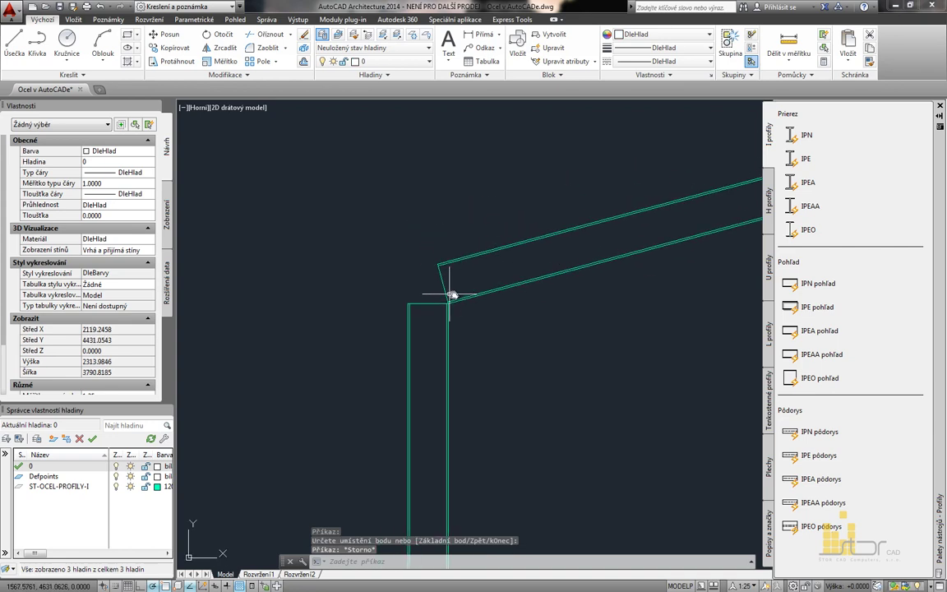
{"action": "middle_click_drag", "start_coordinate": [444, 290], "coordinate": [474, 342]}
{"action": "scroll", "coordinate": [474, 345], "scroll_direction": "up", "scroll_amount": 2}
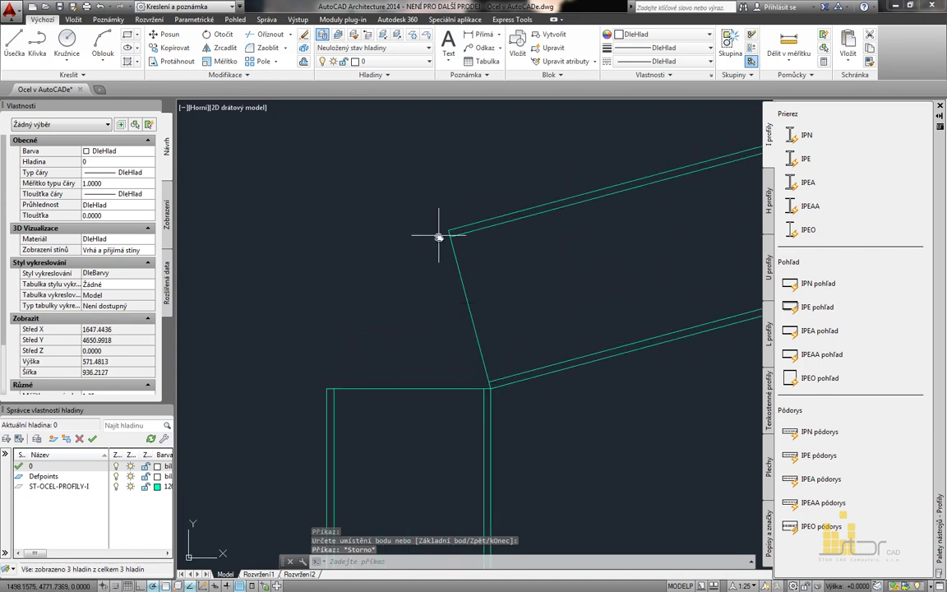
{"action": "left_click", "coordinate": [391, 424]}
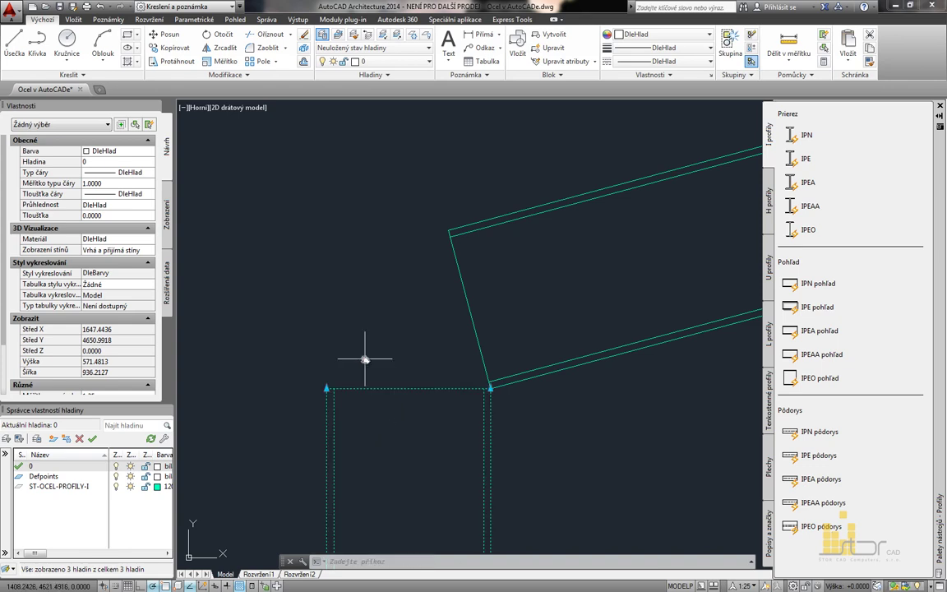
{"action": "left_click", "coordinate": [363, 363]}
{"action": "left_click", "coordinate": [327, 389]}
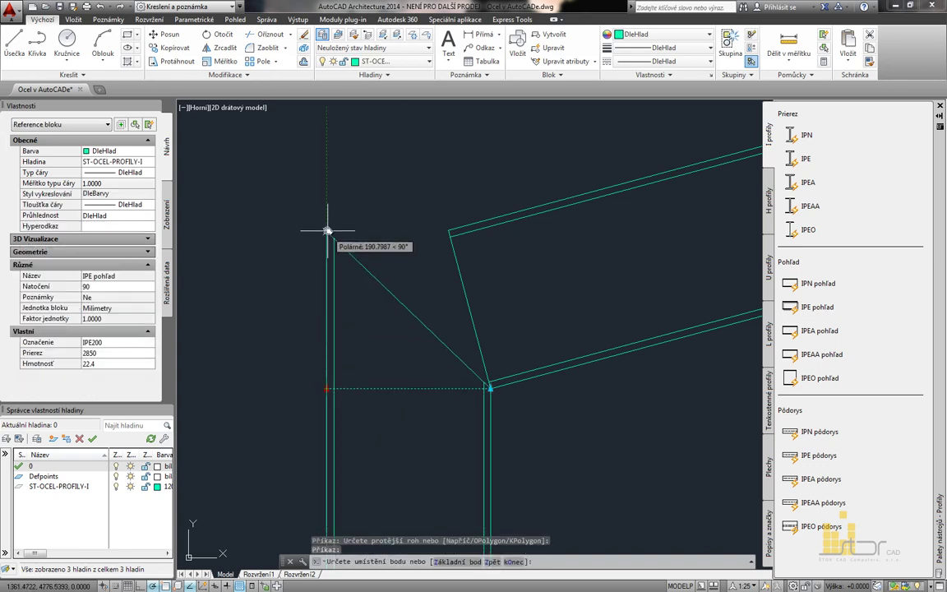
{"action": "left_click", "coordinate": [328, 231]}
Extend the rafter's upper flange to the column's outer edge and bring the column's outer corner to the same point, forming a mitred joint.
{"action": "left_click", "coordinate": [474, 219]}
{"action": "left_click", "coordinate": [442, 253]}
{"action": "left_click", "coordinate": [447, 231]}
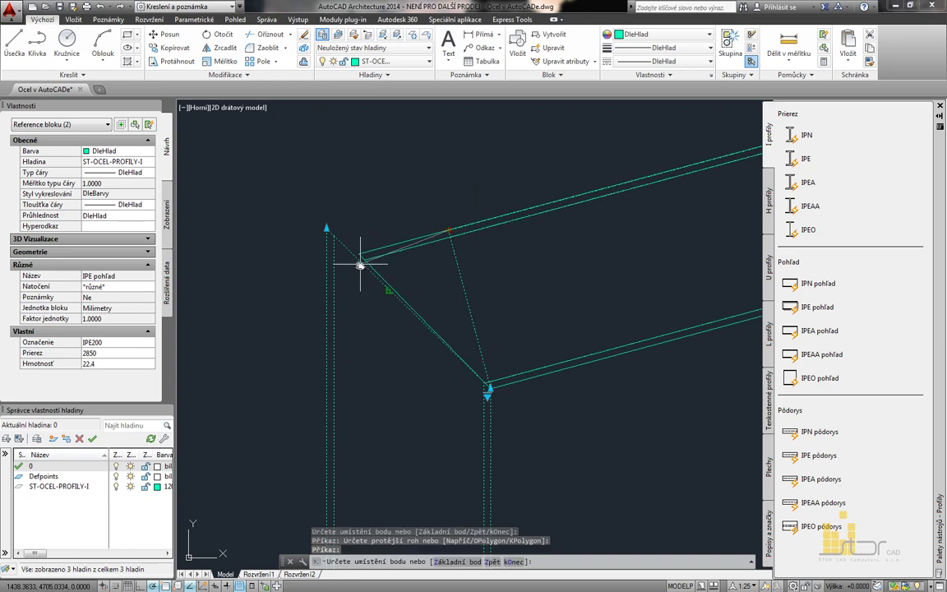
{"action": "left_click", "coordinate": [325, 264]}
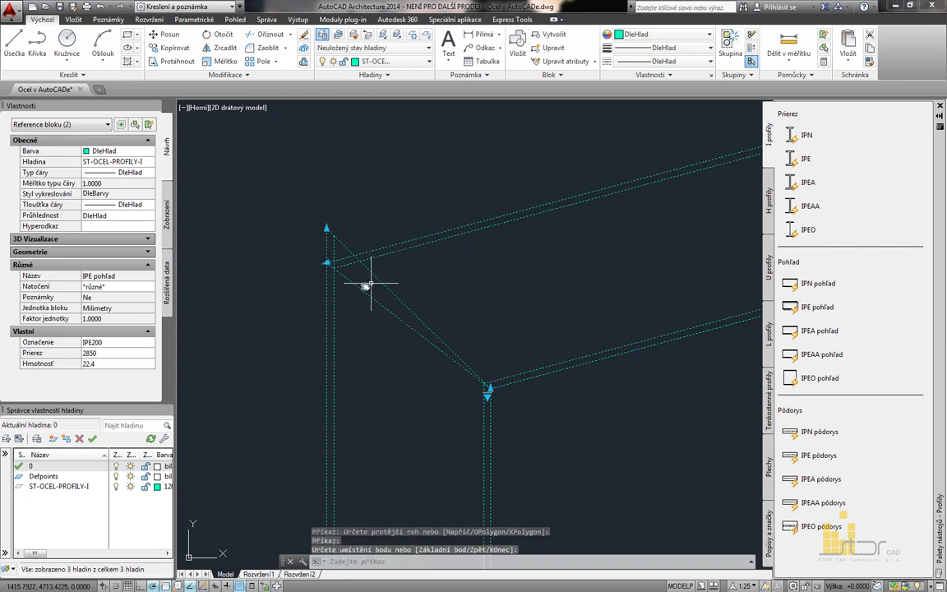
{"action": "left_click", "coordinate": [326, 230]}
{"action": "left_click", "coordinate": [327, 261]}
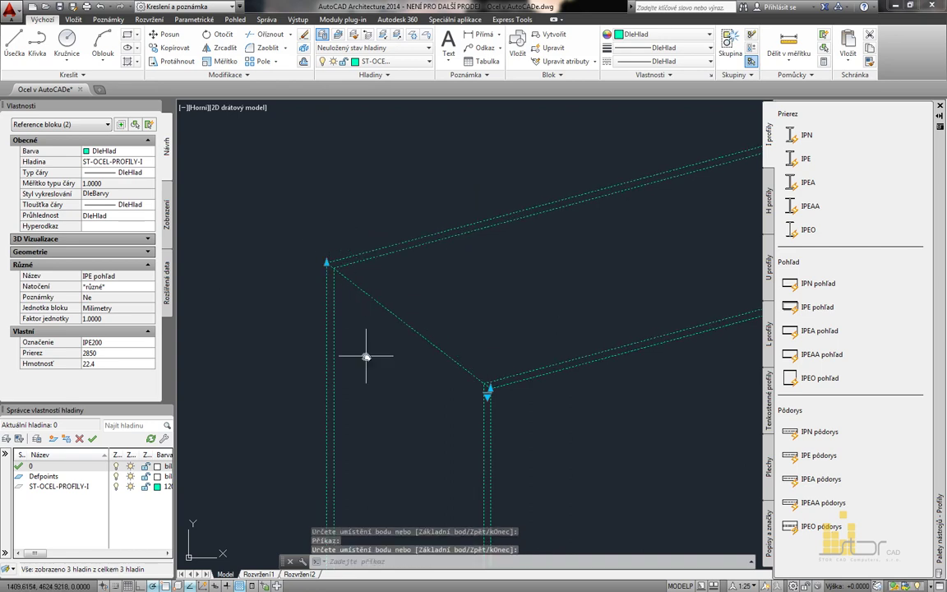
{"action": "key", "text": "Escape"}
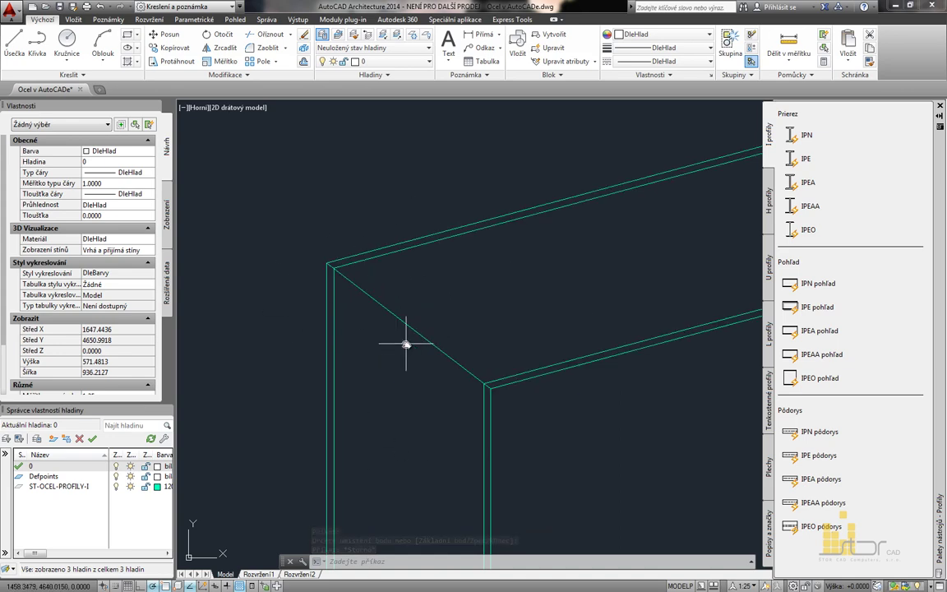
Draw a horizontal helper line 3500 mm long from the midpoint of the column's base towards the frame's interior.
{"action": "scroll", "coordinate": [395, 333], "scroll_direction": "down", "scroll_amount": 12}
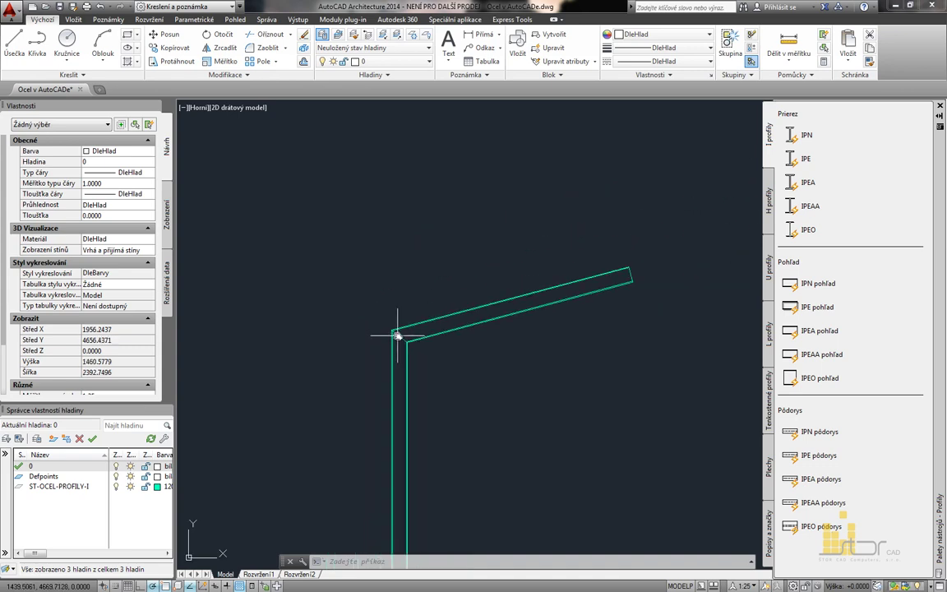
{"action": "scroll", "coordinate": [405, 351], "scroll_direction": "up", "scroll_amount": 2}
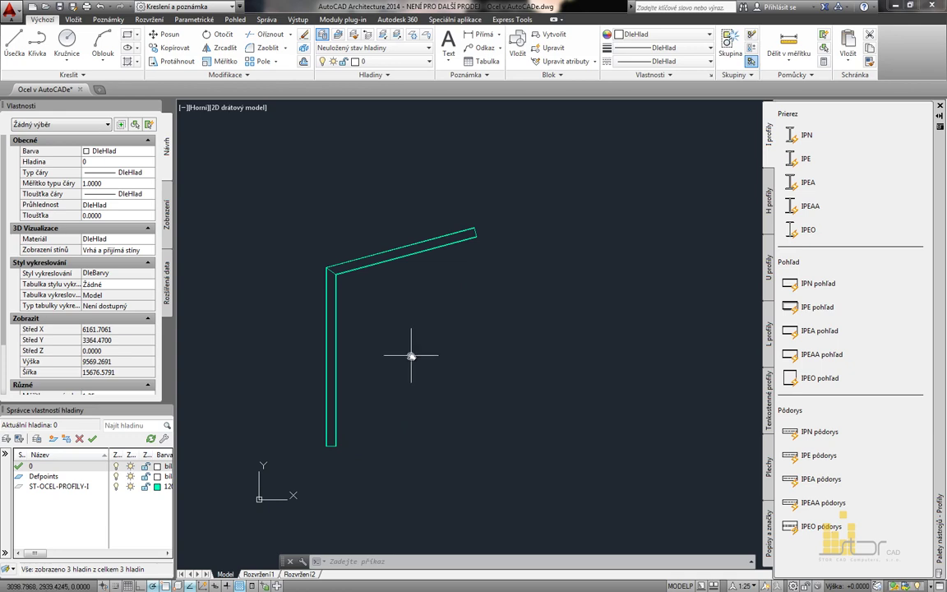
{"action": "type", "text": "l"}
{"action": "key", "text": "Return"}
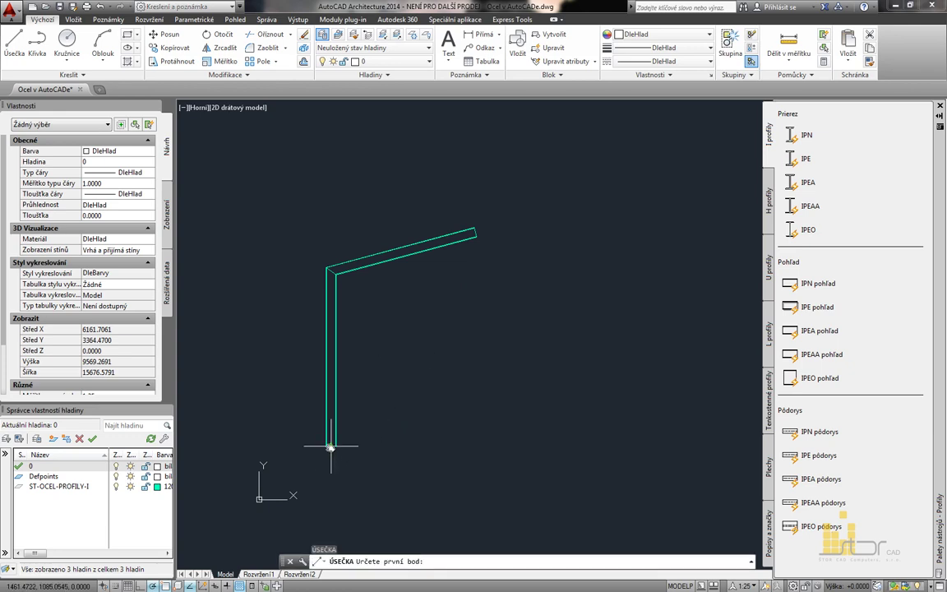
{"action": "left_click", "coordinate": [330, 448]}
{"action": "type", "text": "3500"}
{"action": "key", "text": "Return"}
{"action": "key", "text": "Escape"}
Mirror the column and rafter about a vertical axis through the helper line's free end, keep the originals, and delete the line.
{"action": "type", "text": "mi"}
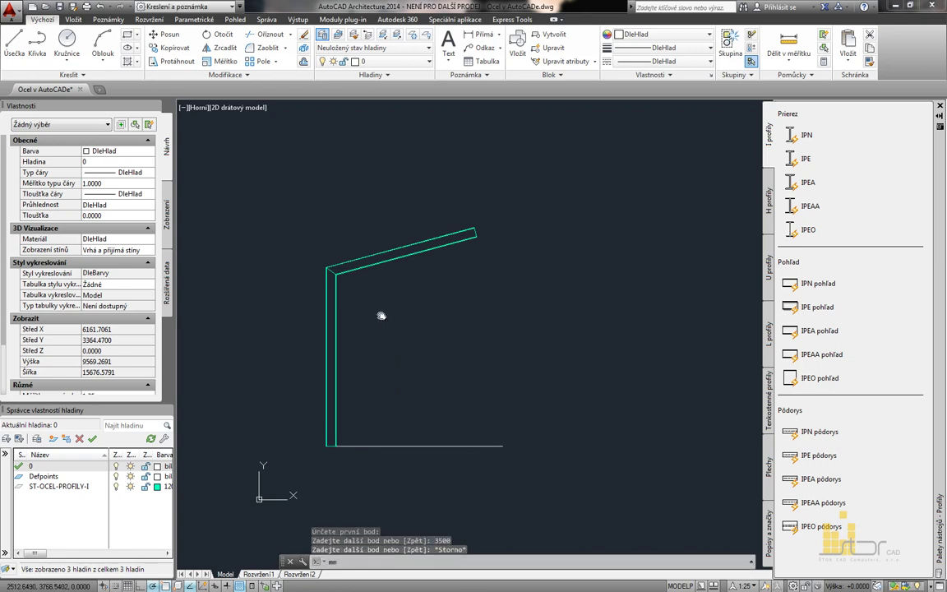
{"action": "key", "text": "Return"}
{"action": "left_click", "coordinate": [383, 313]}
{"action": "left_click", "coordinate": [325, 263]}
{"action": "key", "text": "Return"}
{"action": "key", "text": "Return"}
{"action": "left_click", "coordinate": [503, 446]}
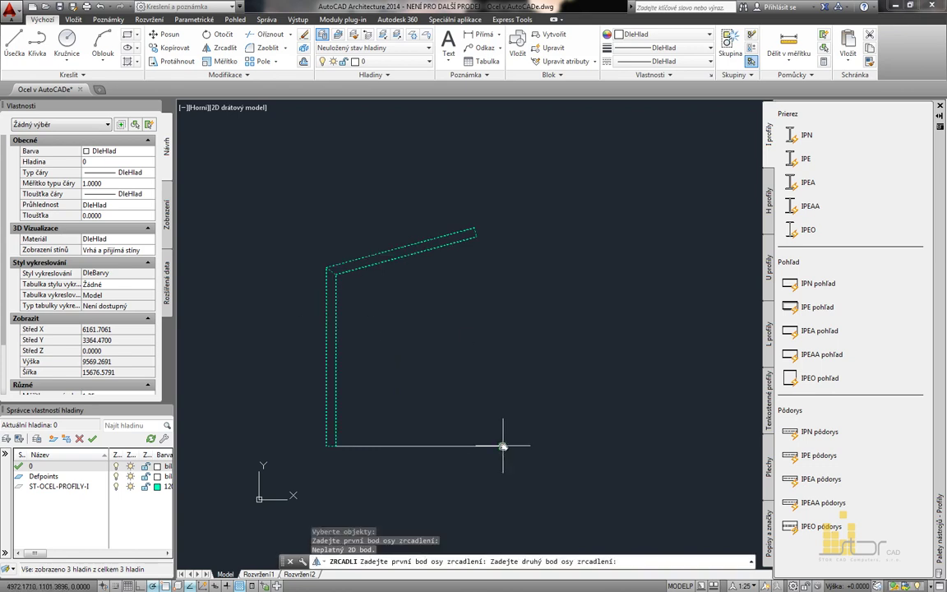
{"action": "left_click", "coordinate": [503, 381]}
{"action": "key", "text": "Return"}
{"action": "left_click", "coordinate": [475, 446]}
{"action": "key", "text": "Delete"}
Stretch the upper flange corners of both rafters along their slopes to meet at one point on the ridge axis.
{"action": "scroll", "coordinate": [493, 382], "scroll_direction": "up", "scroll_amount": 6}
{"action": "left_click", "coordinate": [549, 229]}
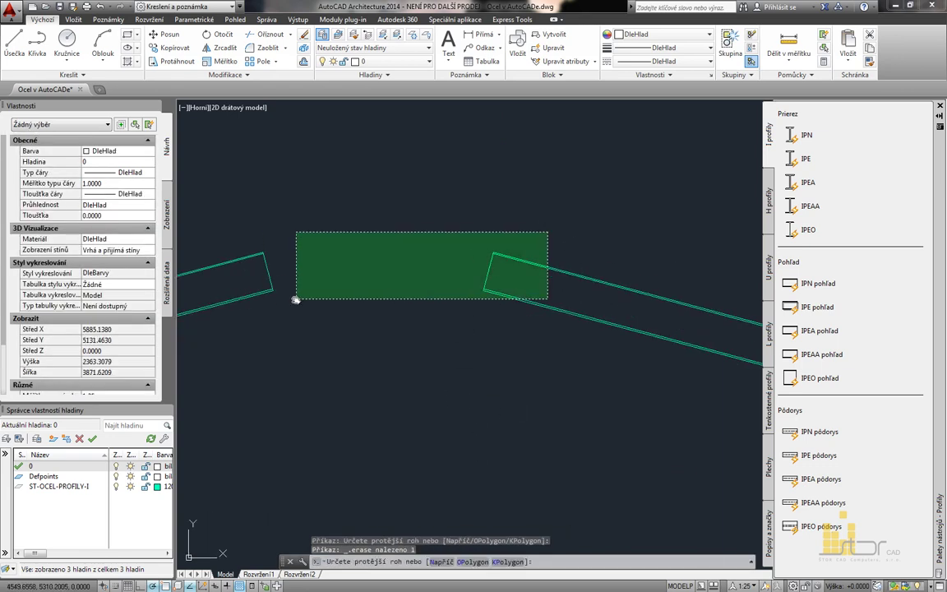
{"action": "left_click", "coordinate": [261, 302]}
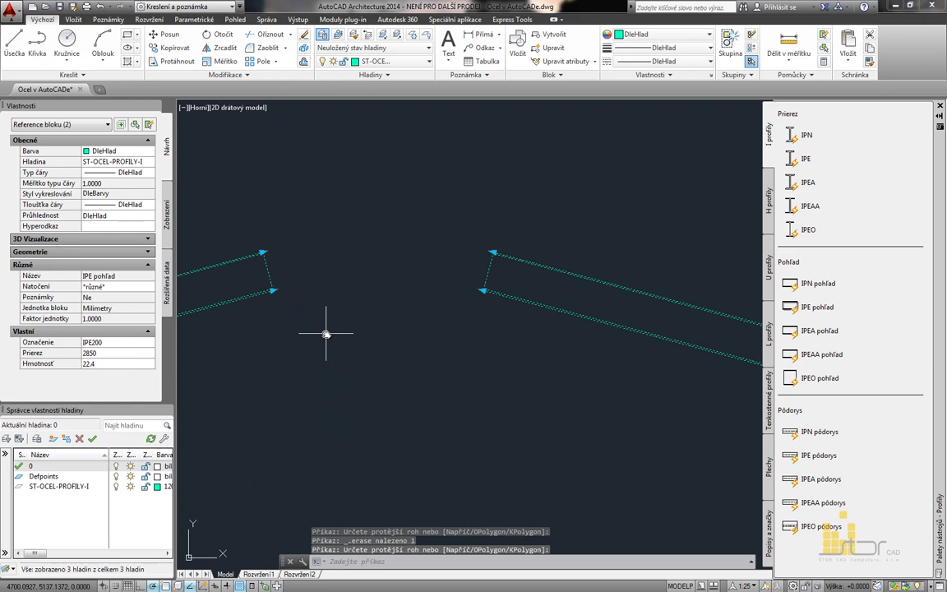
{"action": "left_click", "coordinate": [263, 253]}
{"action": "left_click", "coordinate": [441, 204]}
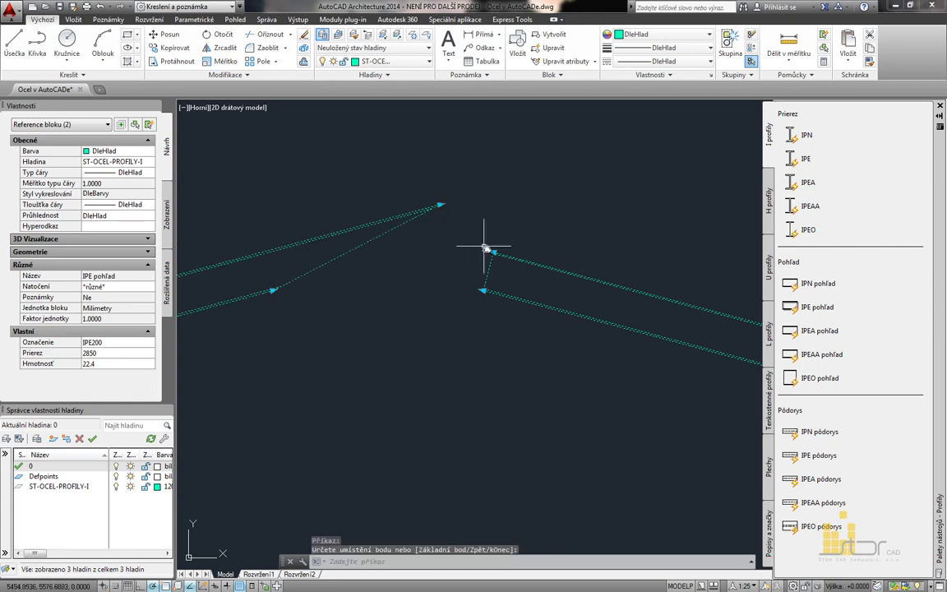
{"action": "left_click", "coordinate": [490, 252]}
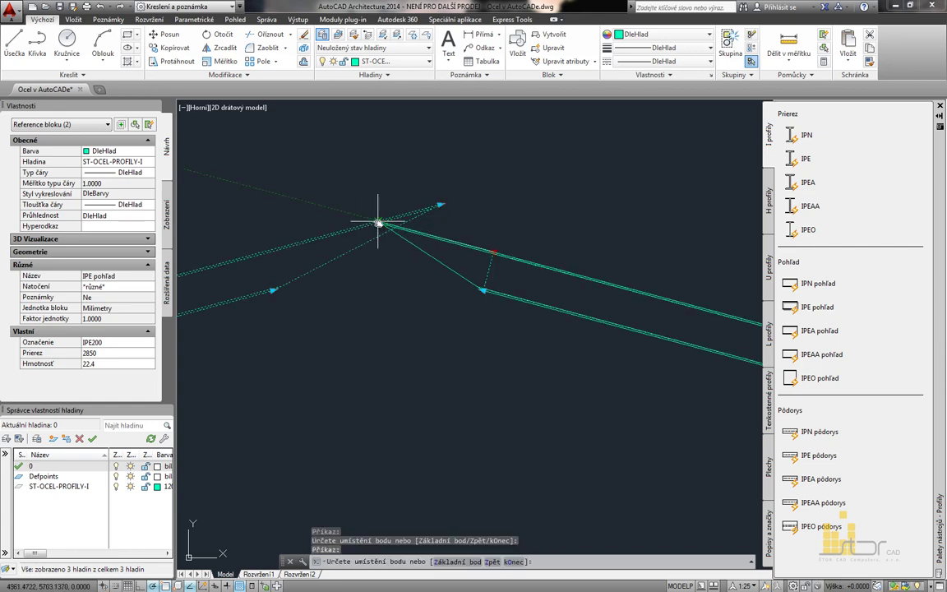
{"action": "left_click", "coordinate": [377, 222]}
{"action": "left_click", "coordinate": [441, 206]}
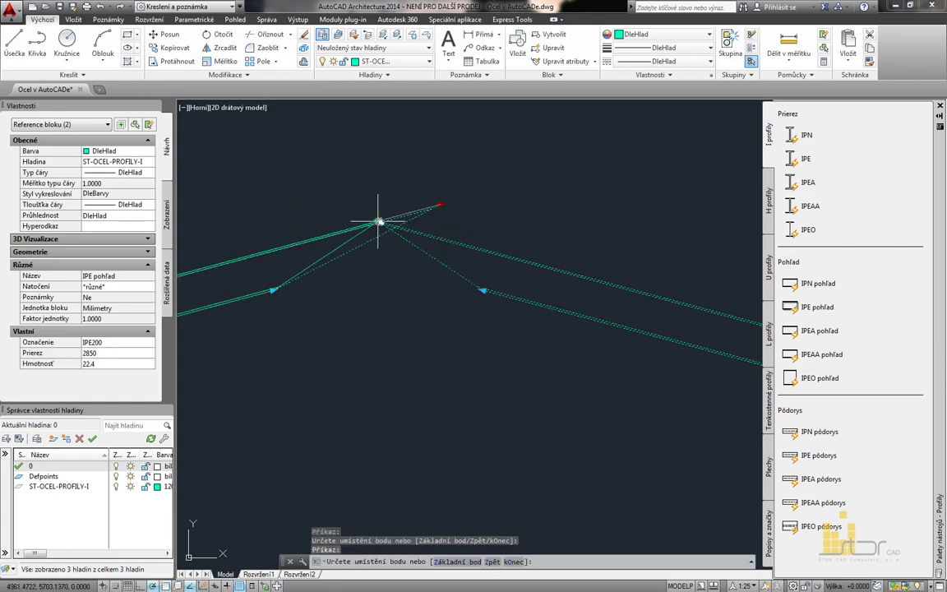
{"action": "left_click", "coordinate": [380, 221]}
Stretch the lower flange corners of both rafters to meet directly below the ridge point, closing the joint vertically.
{"action": "left_click", "coordinate": [276, 292]}
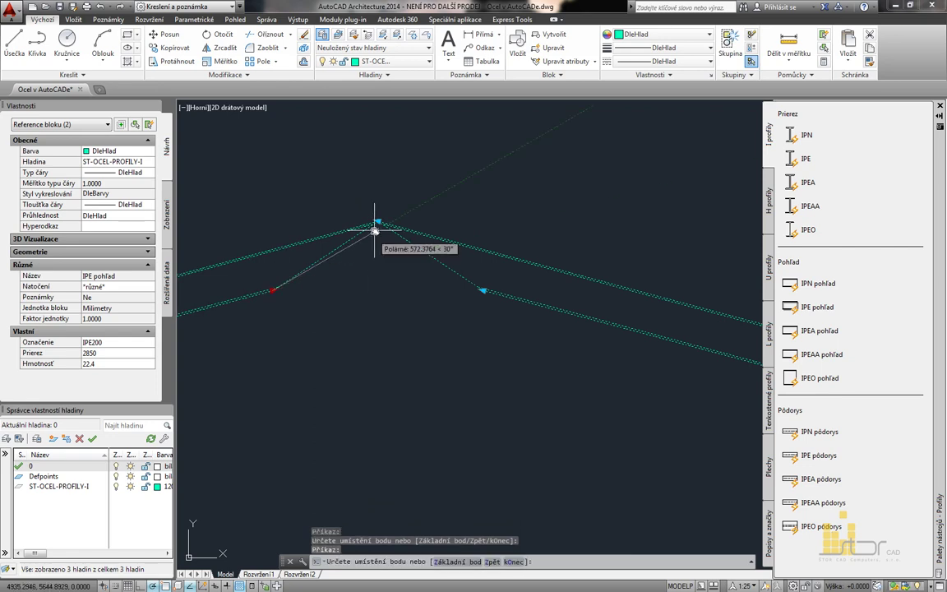
{"action": "left_click", "coordinate": [397, 256]}
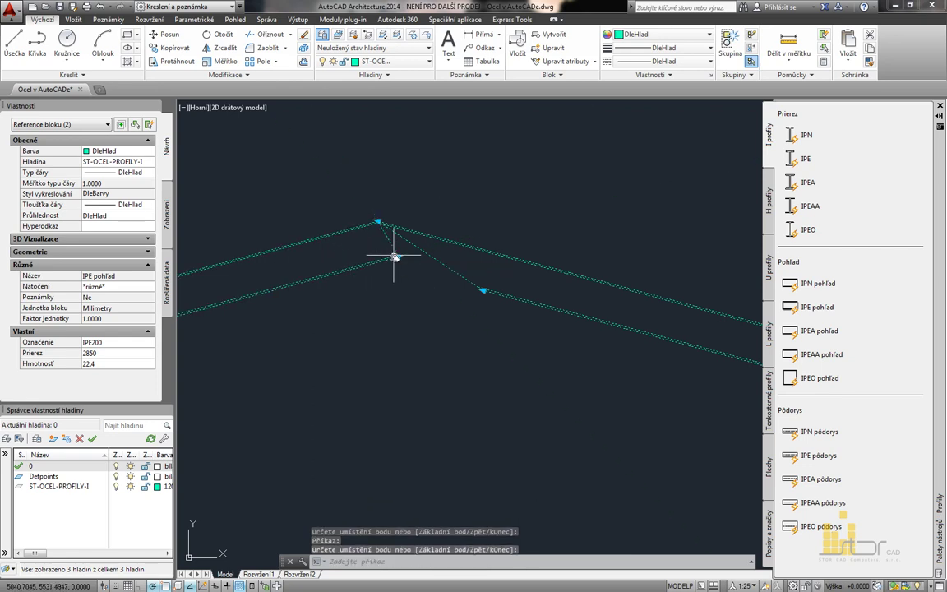
{"action": "left_click", "coordinate": [483, 290]}
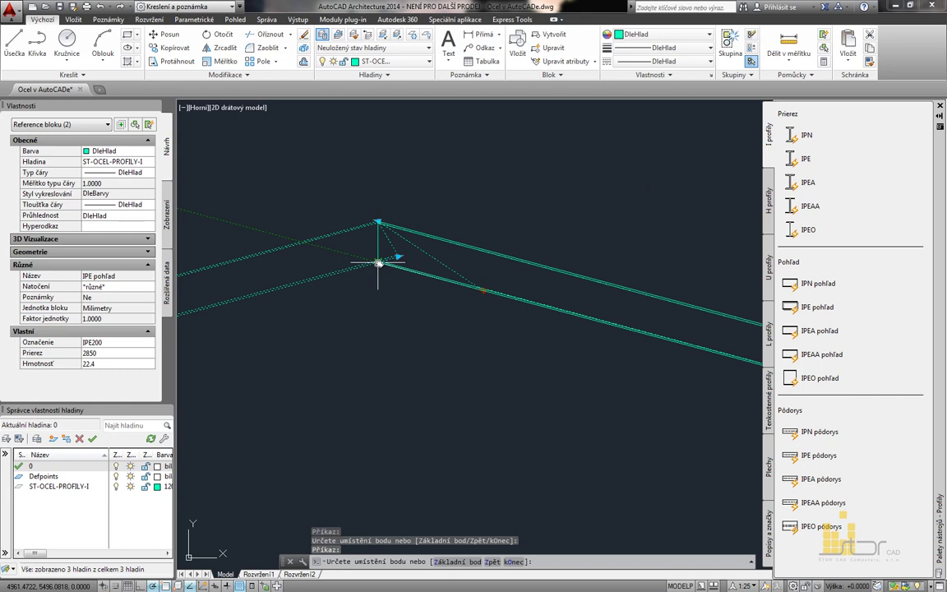
{"action": "left_click", "coordinate": [377, 263]}
{"action": "key", "text": "Escape"}
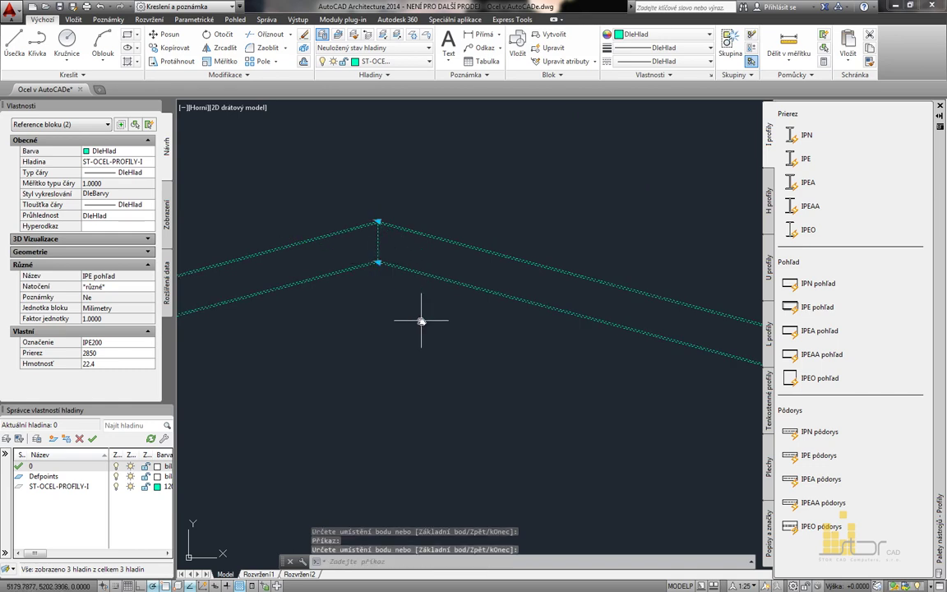
Insert the side-view plate block Plech, pohľad at the inner corner of the left column-to-rafter joint.
{"action": "key", "text": "Escape"}
{"action": "scroll", "coordinate": [382, 237], "scroll_direction": "up", "scroll_amount": 6}
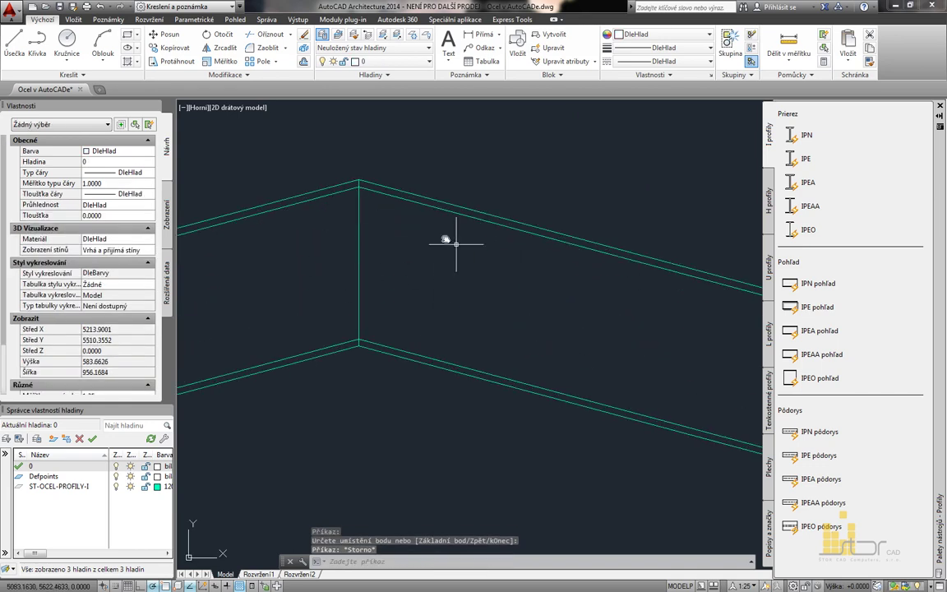
{"action": "scroll", "coordinate": [421, 333], "scroll_direction": "down", "scroll_amount": 6}
{"action": "scroll", "coordinate": [426, 300], "scroll_direction": "up", "scroll_amount": 2}
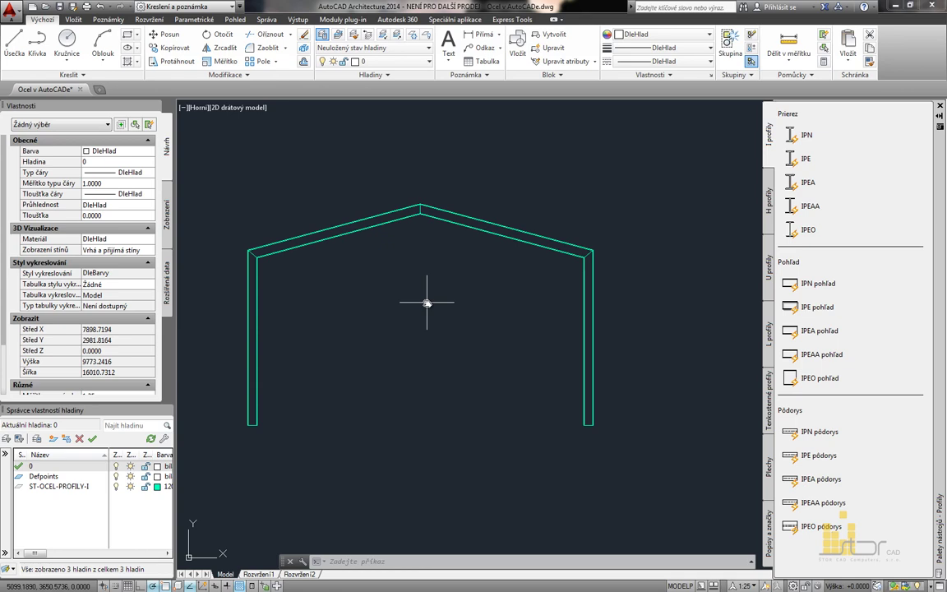
{"action": "mouse_move", "coordinate": [418, 321]}
{"action": "middle_mouse_down"}
{"action": "mouse_move", "coordinate": [456, 317]}
{"action": "mouse_move", "coordinate": [469, 329]}
{"action": "middle_mouse_up"}
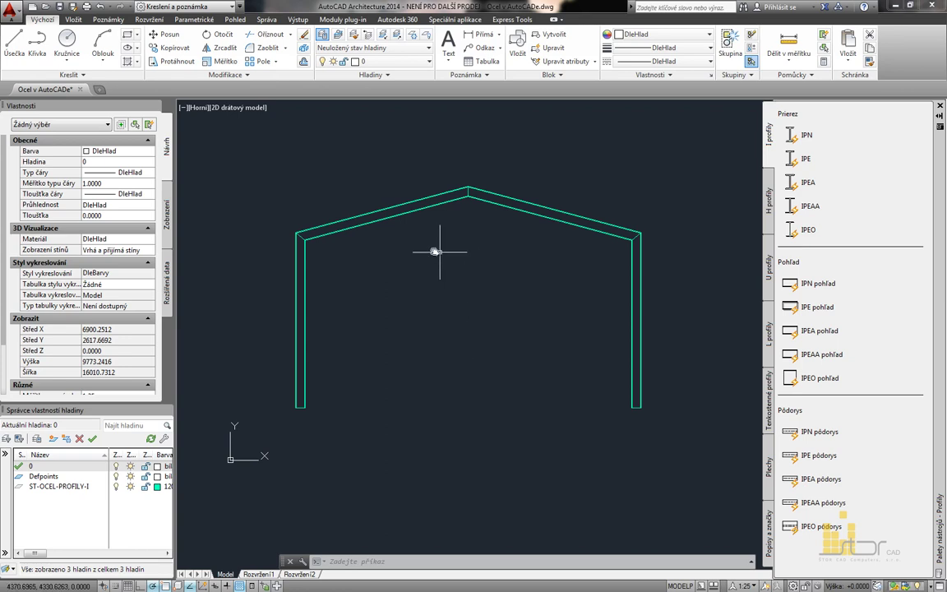
{"action": "left_click", "coordinate": [770, 467]}
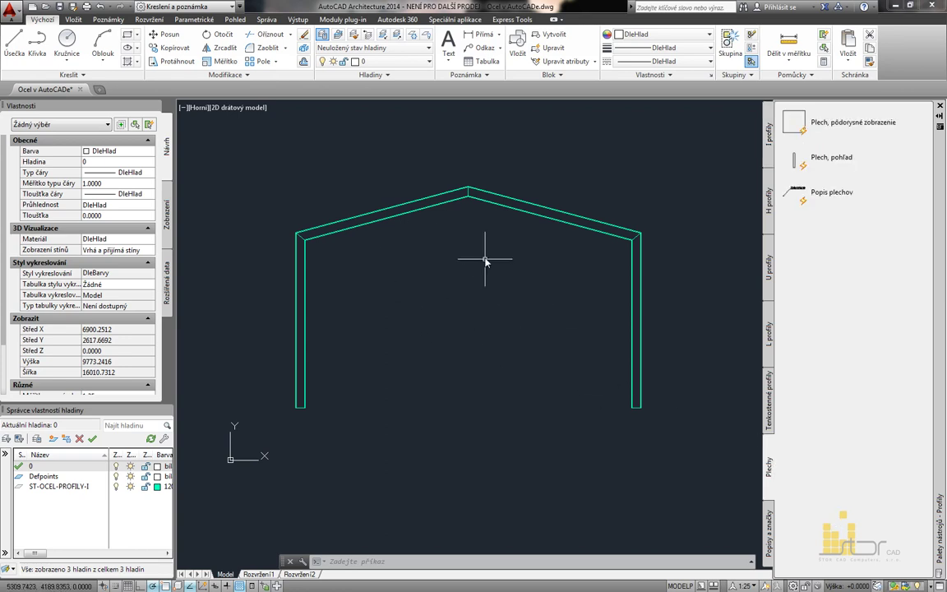
{"action": "scroll", "coordinate": [301, 237], "scroll_direction": "up", "scroll_amount": 10}
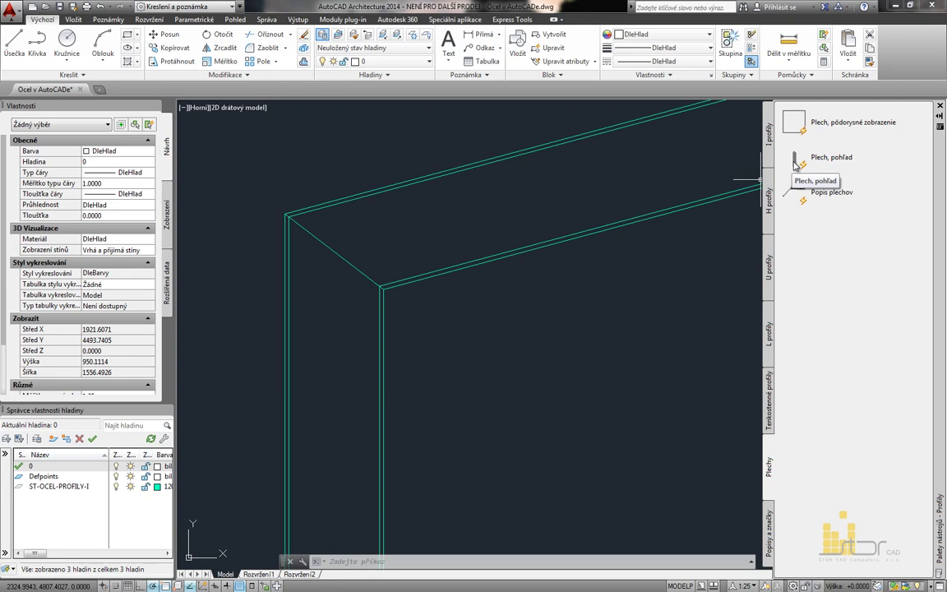
{"action": "left_click", "coordinate": [796, 162]}
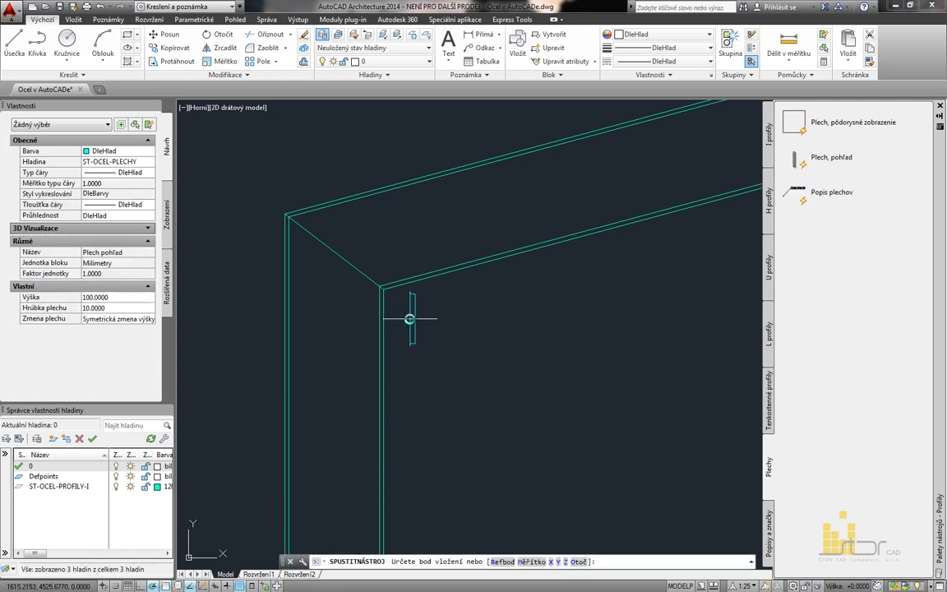
{"action": "left_click", "coordinate": [388, 293]}
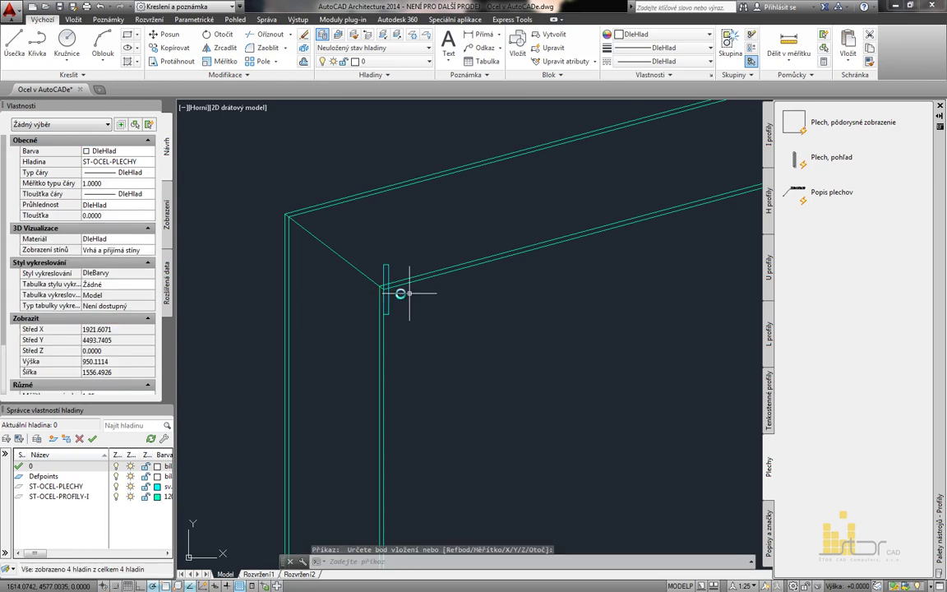
Switch the inserted plate block to the one-sided change option, Jednostranná zmena.
{"action": "left_click", "coordinate": [390, 298]}
{"action": "left_click", "coordinate": [387, 302]}
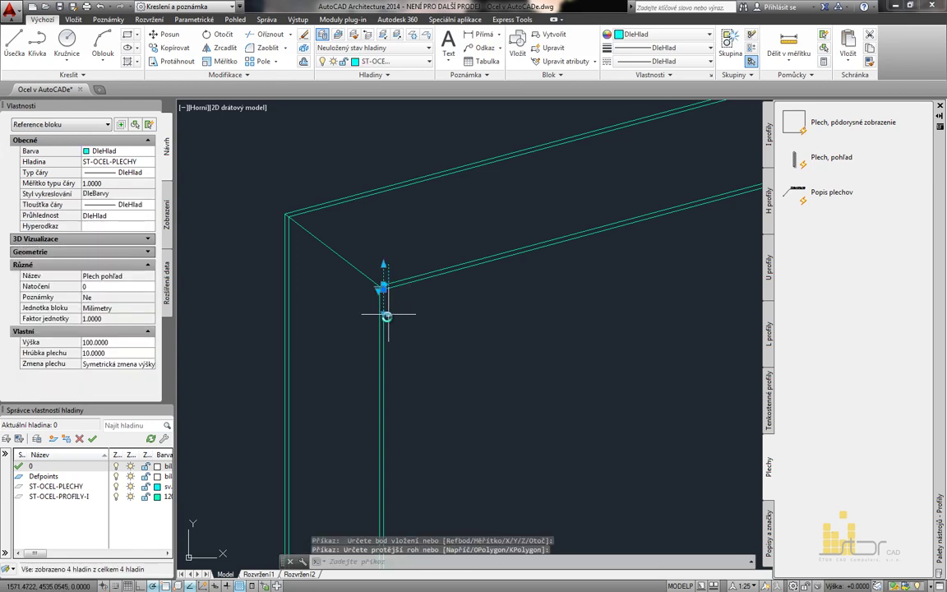
{"action": "left_click", "coordinate": [384, 288]}
{"action": "left_click", "coordinate": [431, 308]}
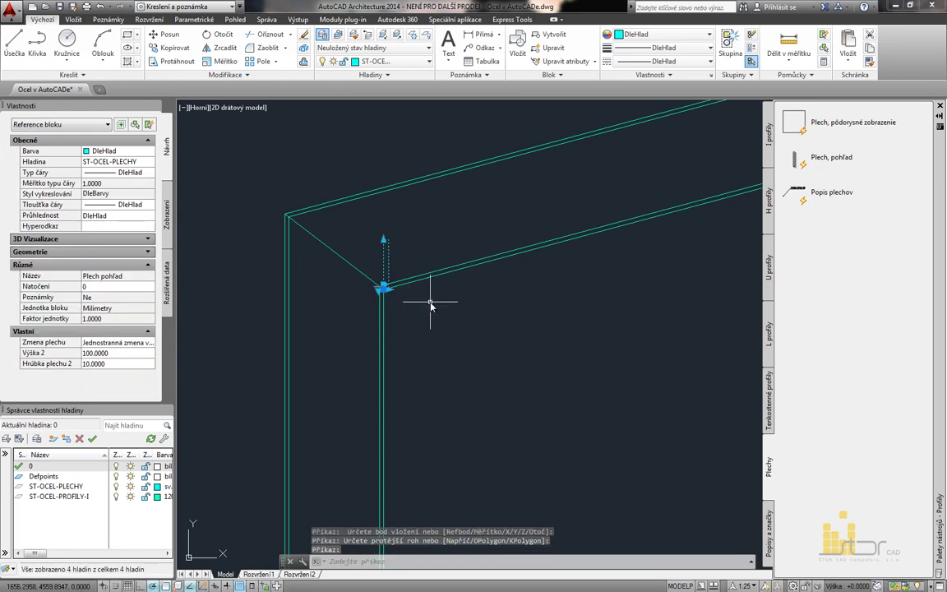
Stretch the plate to a height of 230 mm and a thickness of 24 mm.
{"action": "left_click", "coordinate": [115, 354]}
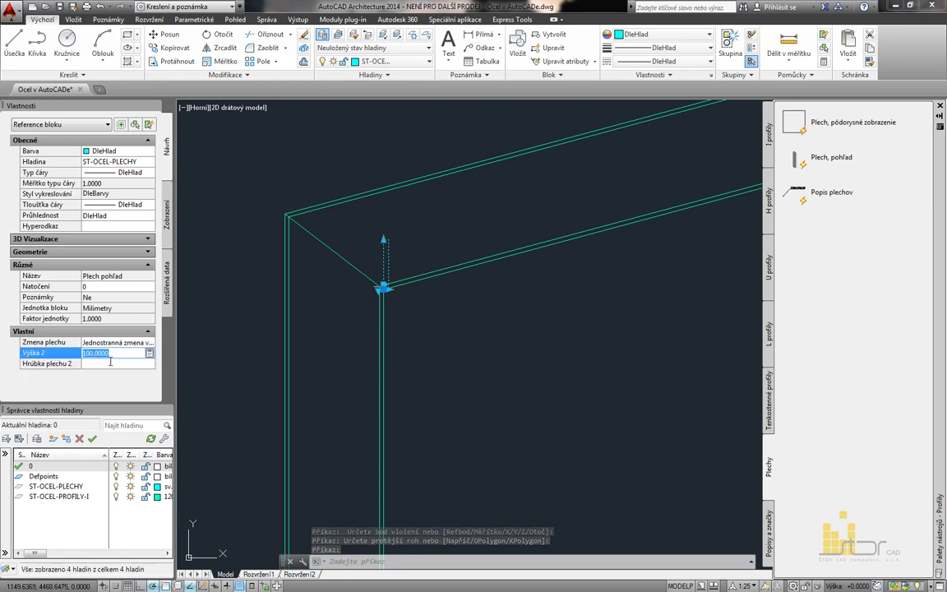
{"action": "left_click", "coordinate": [383, 240]}
{"action": "left_click", "coordinate": [384, 176]}
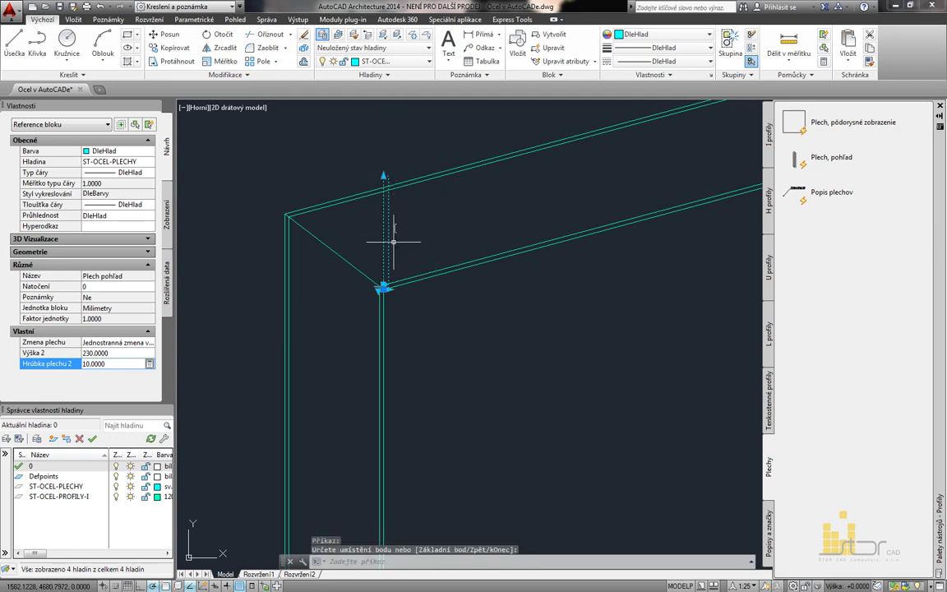
{"action": "left_click", "coordinate": [395, 289]}
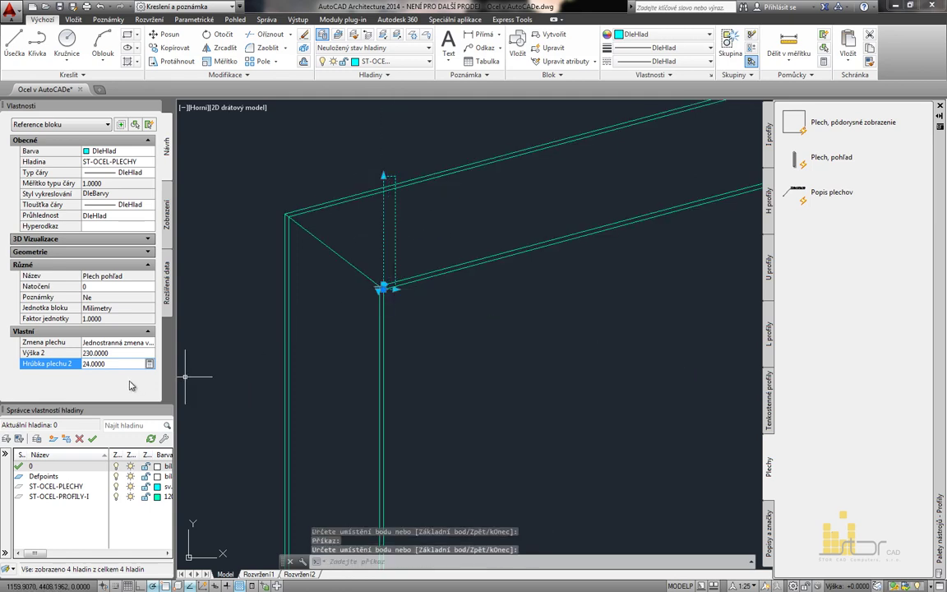
Set the plate's thickness to 20 mm and its height first to 250 mm, then to 300 mm.
{"action": "left_click", "coordinate": [65, 369]}
{"action": "type", "text": "230"}
{"action": "key", "text": "Return"}
{"action": "left_click", "coordinate": [112, 354]}
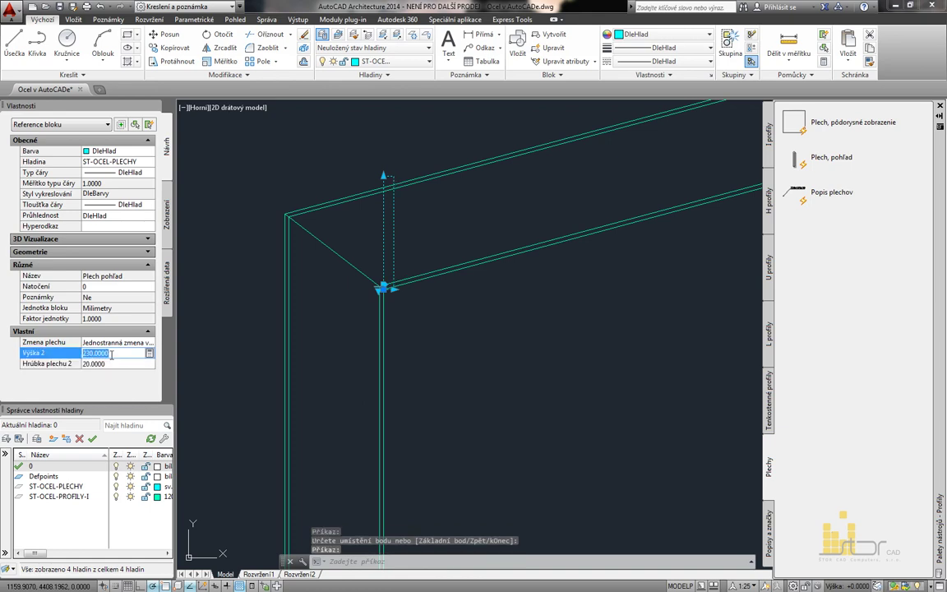
{"action": "type", "text": "250"}
{"action": "key", "text": "Tab"}
{"action": "left_click", "coordinate": [112, 353]}
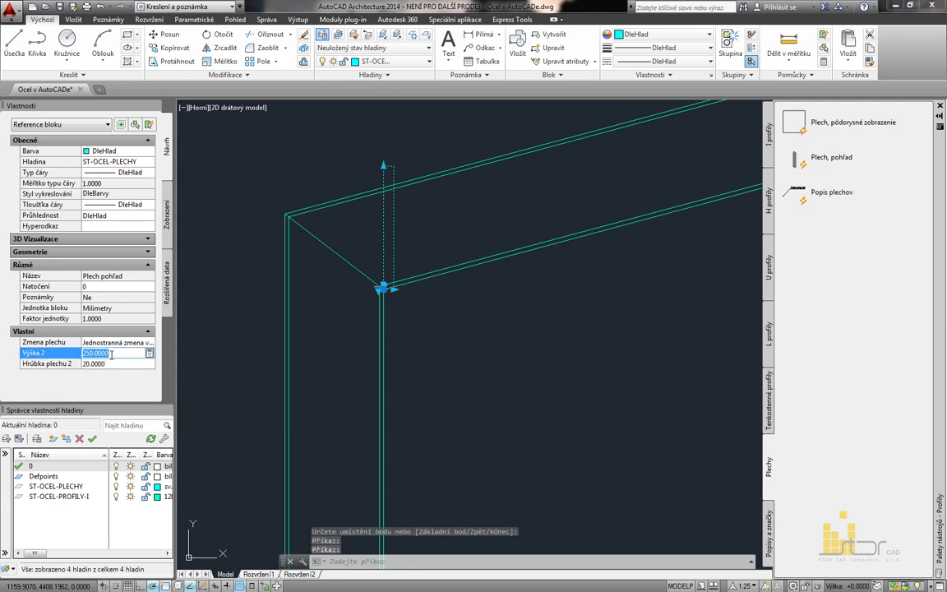
{"action": "type", "text": "300"}
{"action": "key", "text": "Tab"}
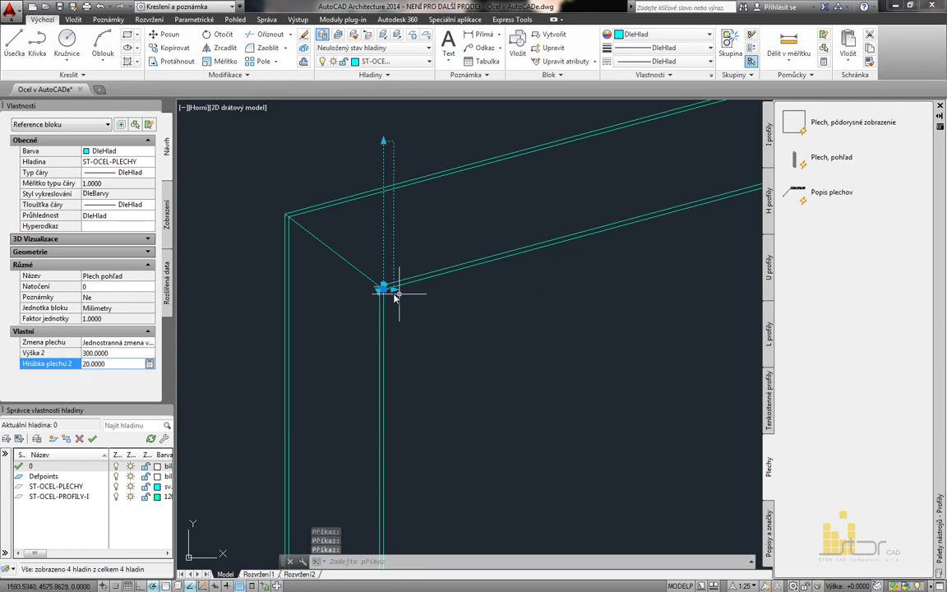
Move the plate 50 mm down along the column's inner flange.
{"action": "left_click", "coordinate": [383, 289]}
{"action": "type", "text": "50"}
{"action": "key", "text": "Return"}
{"action": "key", "text": "Escape"}
{"action": "key", "text": "Escape"}
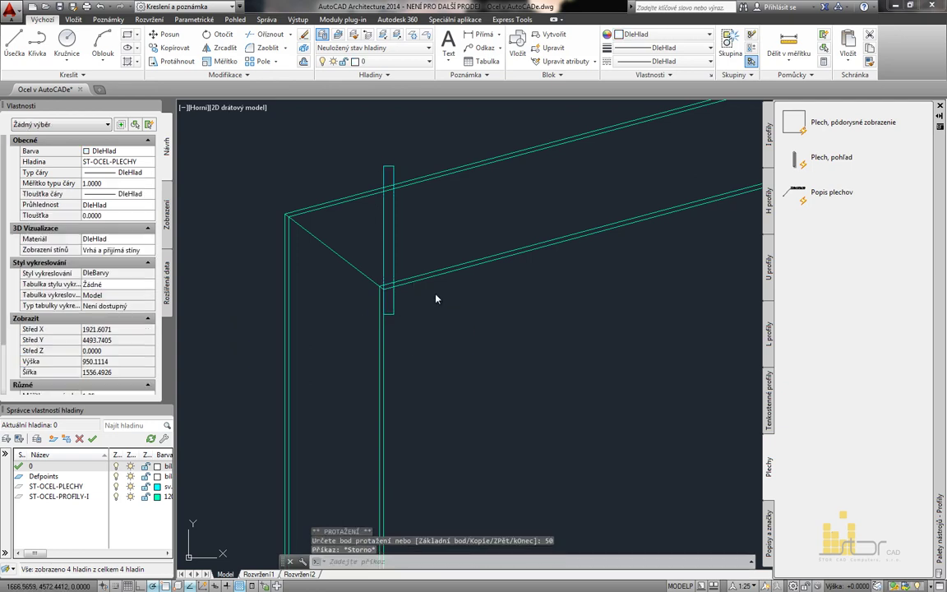
Stretch the left rafter's lower and upper flange corners along its slope to the rafter-side face of the plate.
{"action": "left_click", "coordinate": [382, 296]}
{"action": "scroll", "coordinate": [383, 298], "scroll_direction": "up", "scroll_amount": 3}
{"action": "left_click", "coordinate": [417, 262]}
{"action": "scroll", "coordinate": [416, 264], "scroll_direction": "down", "scroll_amount": 2}
{"action": "left_click", "coordinate": [403, 337]}
{"action": "left_click", "coordinate": [253, 215]}
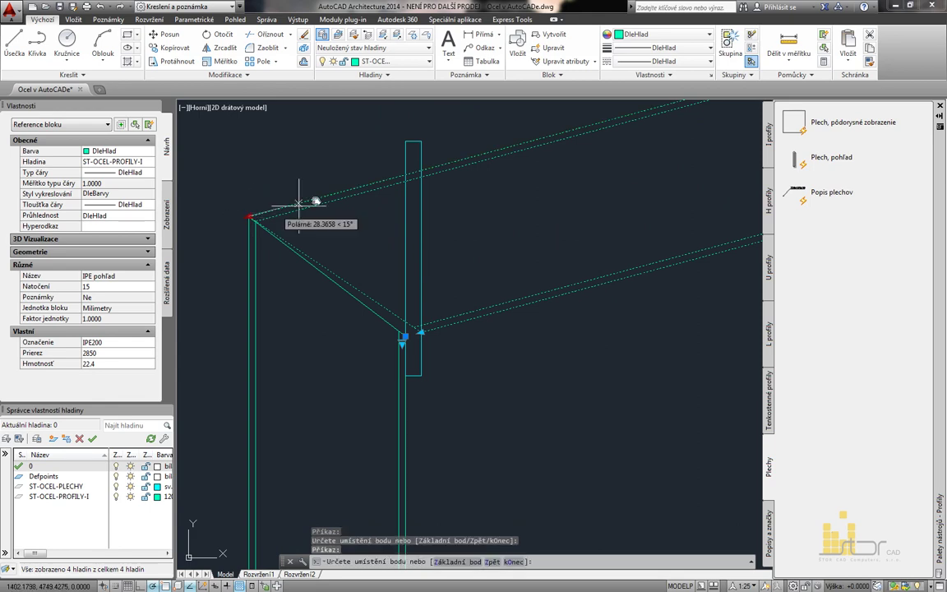
{"action": "left_click", "coordinate": [421, 171]}
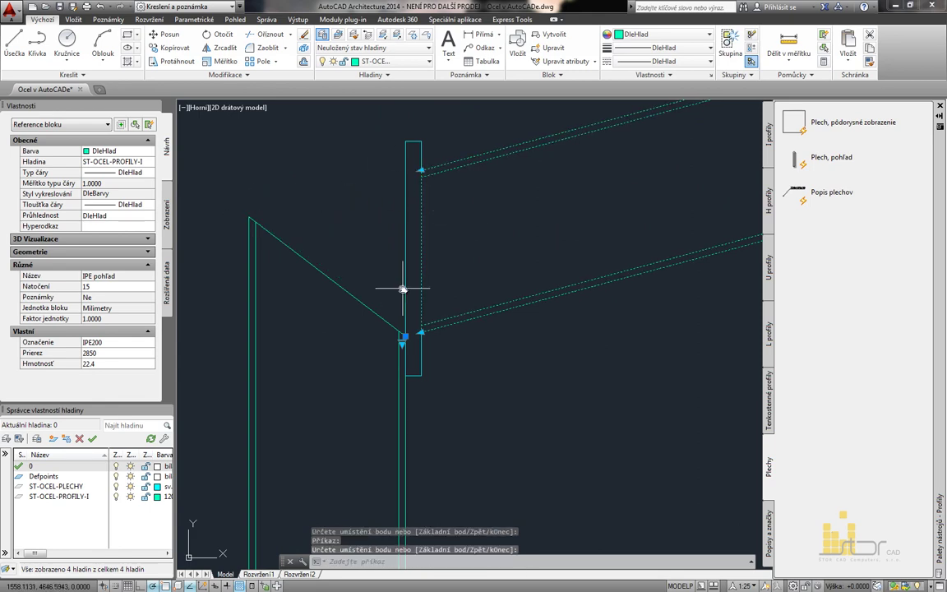
{"action": "key", "text": "Escape"}
{"action": "key", "text": "Escape"}
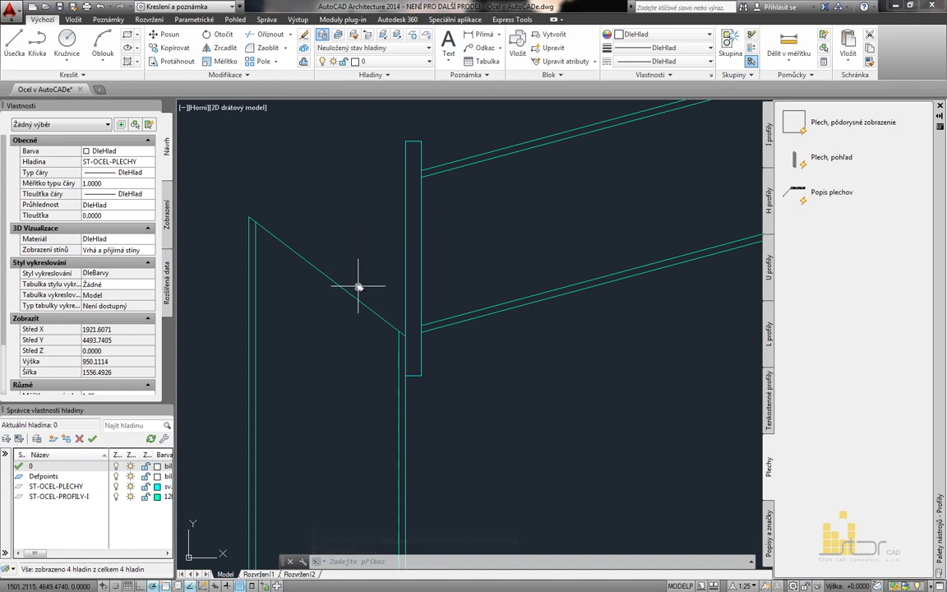
Extend the rafter's upper corner to the plate's column-side face as a reference and stretch the column's inner corner up to that point.
{"action": "left_click", "coordinate": [421, 173]}
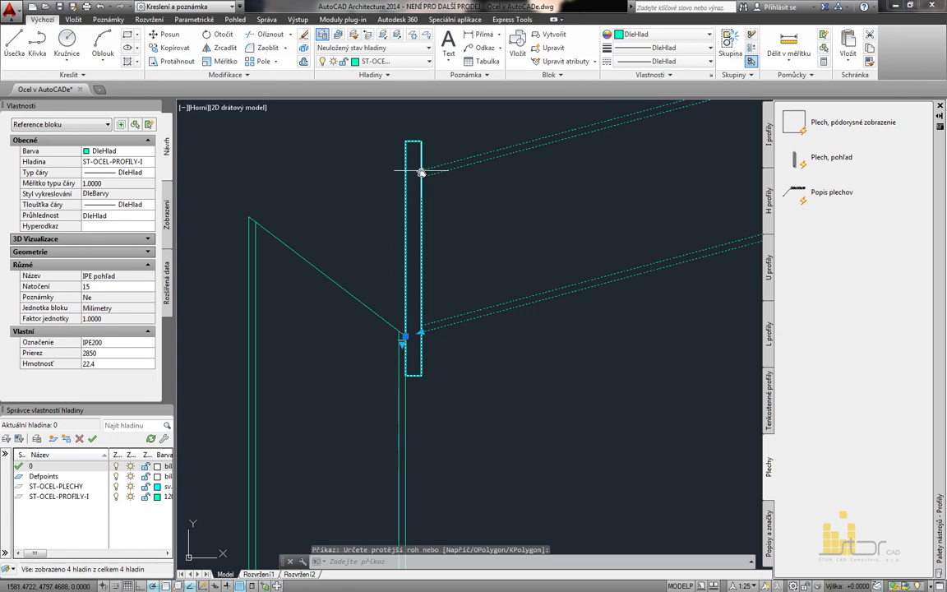
{"action": "left_click", "coordinate": [421, 172]}
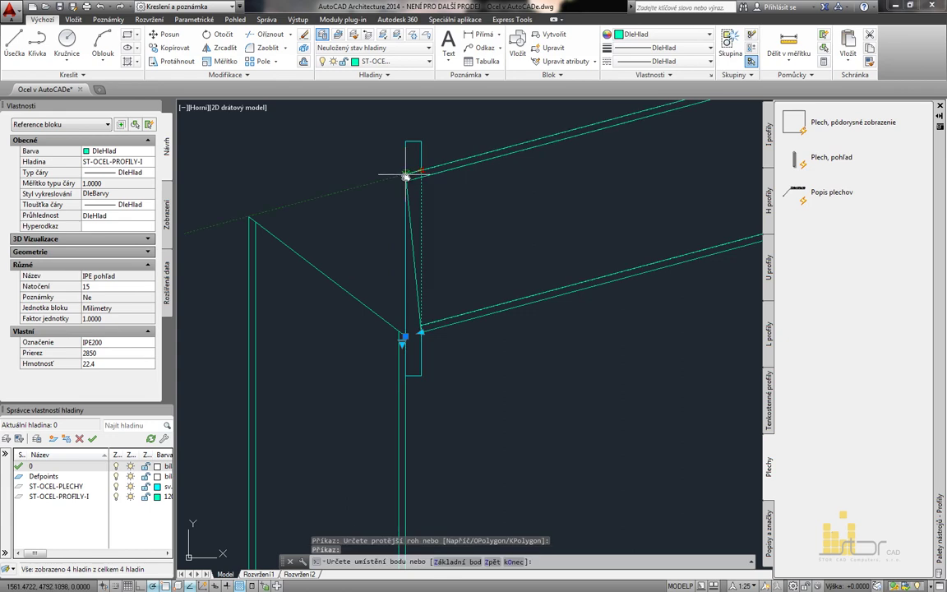
{"action": "key", "text": "Escape"}
{"action": "left_click", "coordinate": [397, 332]}
{"action": "left_click", "coordinate": [403, 332]}
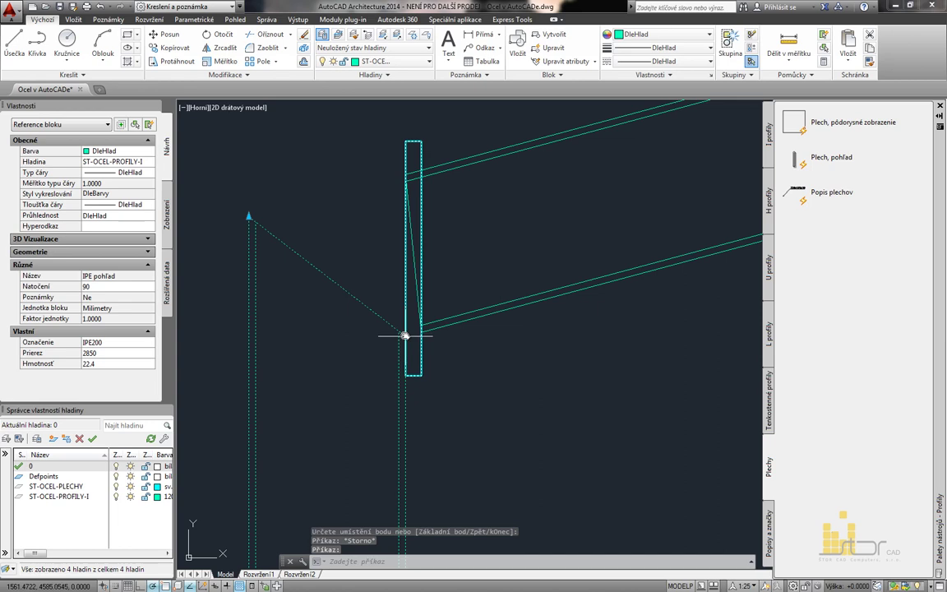
{"action": "left_click", "coordinate": [406, 172]}
{"action": "key", "text": "Escape"}
Pull the rafter's upper flange corner back along its slope to the rafter-side face of the plate.
{"action": "left_click", "coordinate": [415, 178]}
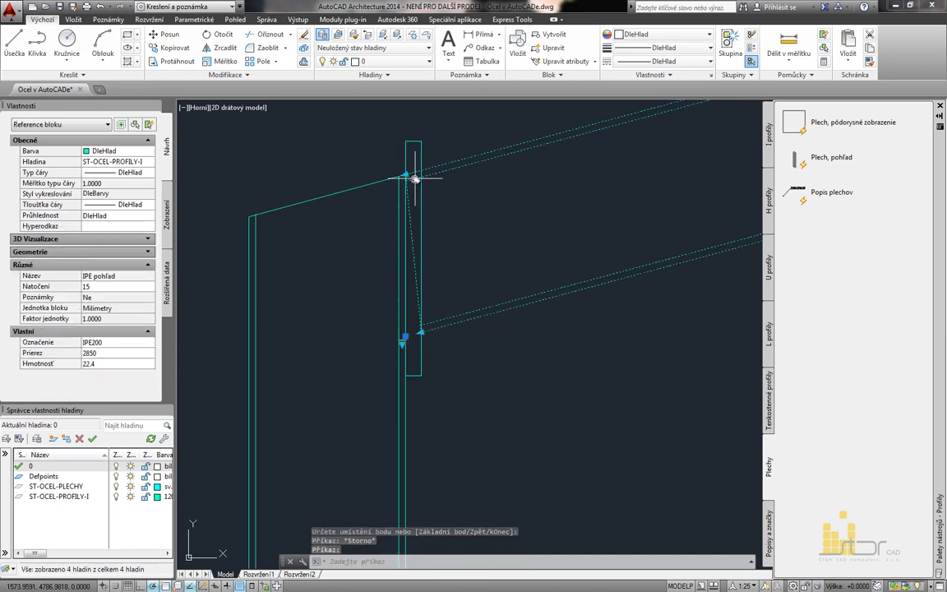
{"action": "left_click", "coordinate": [405, 175]}
{"action": "key", "text": "Escape"}
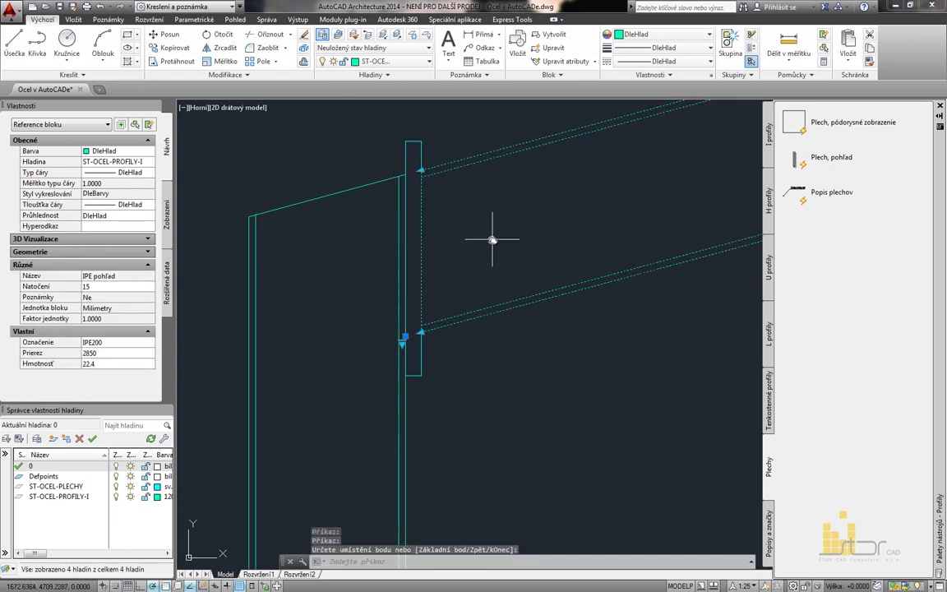
{"action": "key", "text": "Escape"}
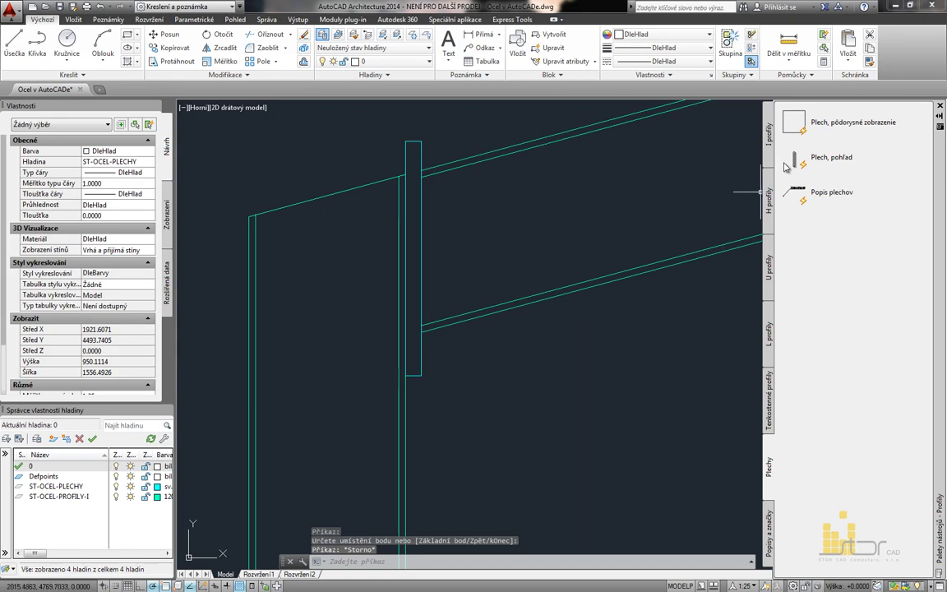
Insert another Plech, pohľad plate on the left column's sloping top and align it with the slope at 105°.
{"action": "left_click", "coordinate": [355, 193]}
{"action": "left_click", "coordinate": [364, 216]}
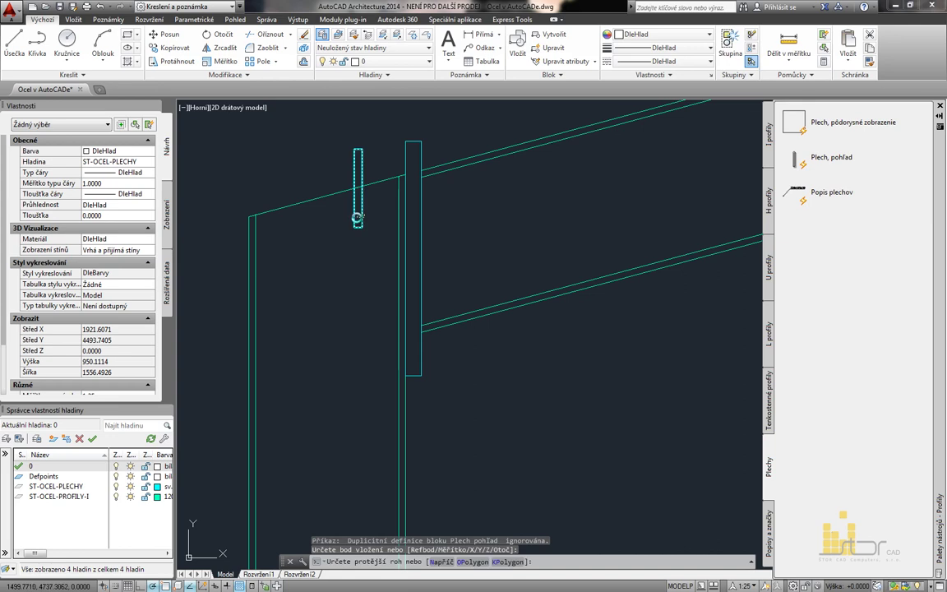
{"action": "left_click", "coordinate": [358, 217]}
{"action": "left_click", "coordinate": [355, 183]}
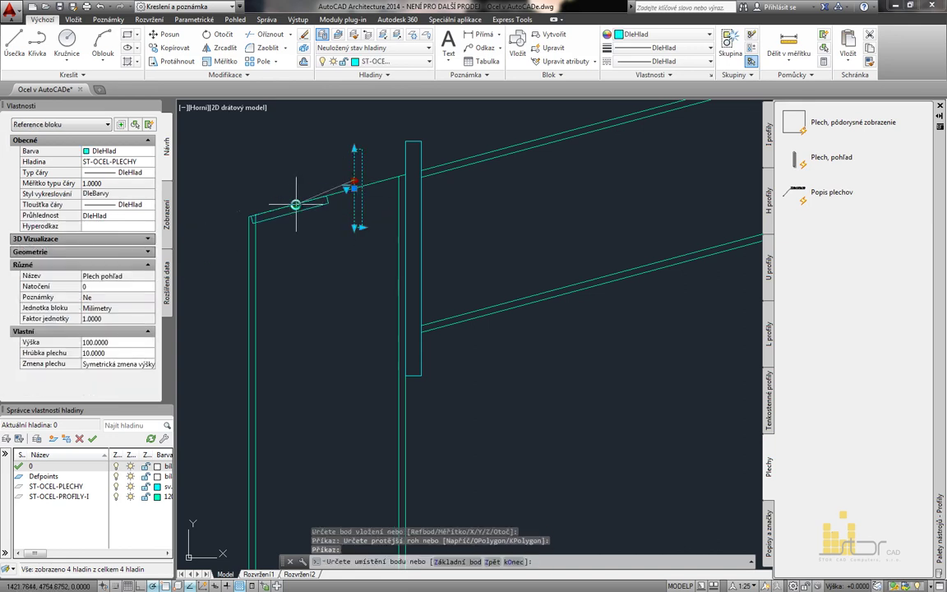
{"action": "left_click", "coordinate": [384, 182]}
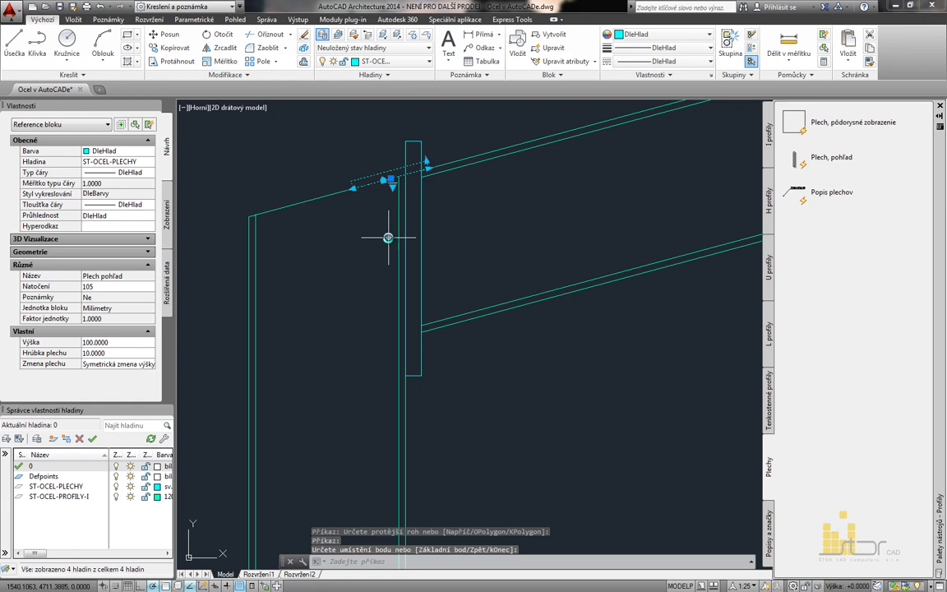
Move the cap plate to the middle of the column's sloping top and stretch it to the outer corner, 205 mm long.
{"action": "left_click", "coordinate": [391, 179]}
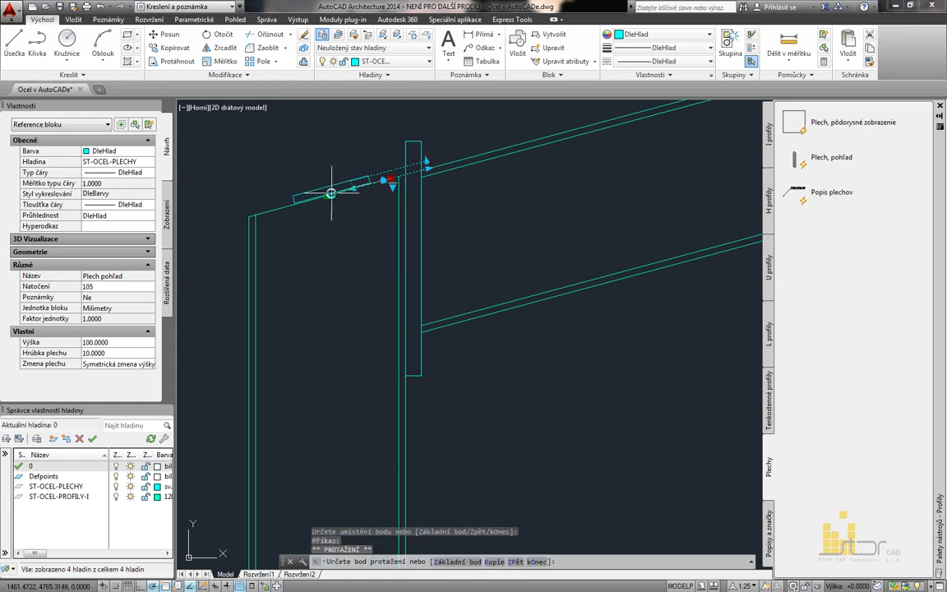
{"action": "left_click", "coordinate": [330, 194]}
{"action": "left_click", "coordinate": [289, 207]}
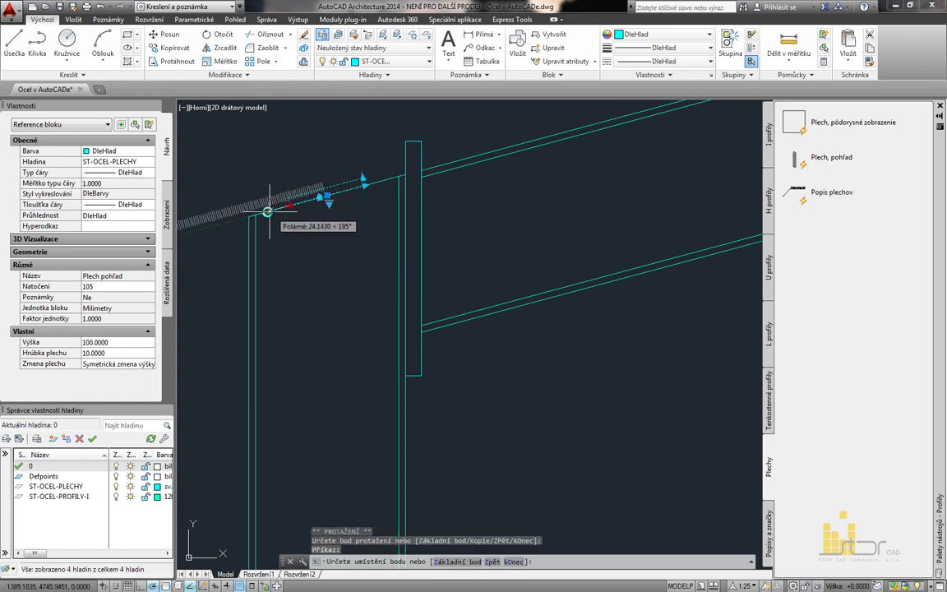
{"action": "left_click", "coordinate": [247, 217]}
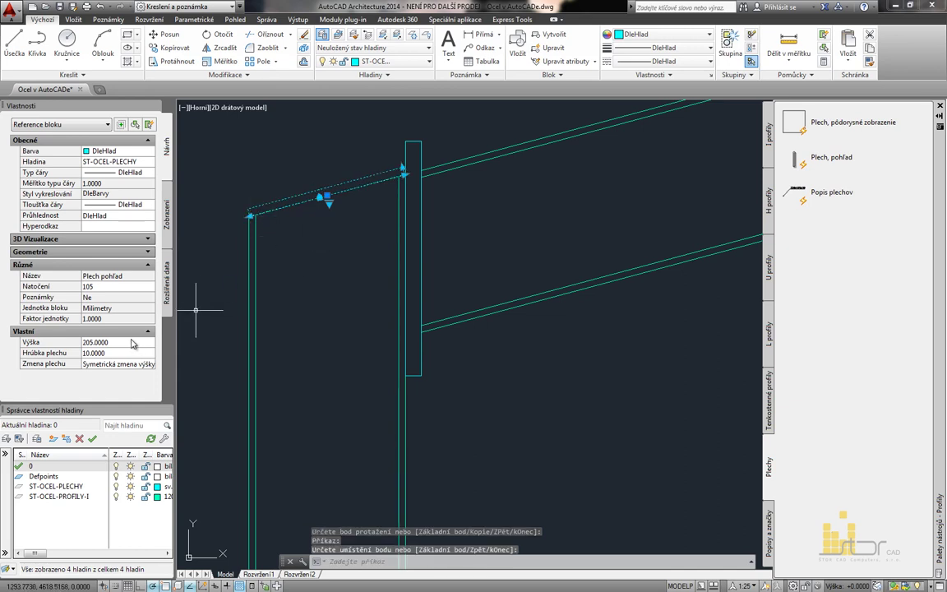
{"action": "left_click", "coordinate": [110, 353]}
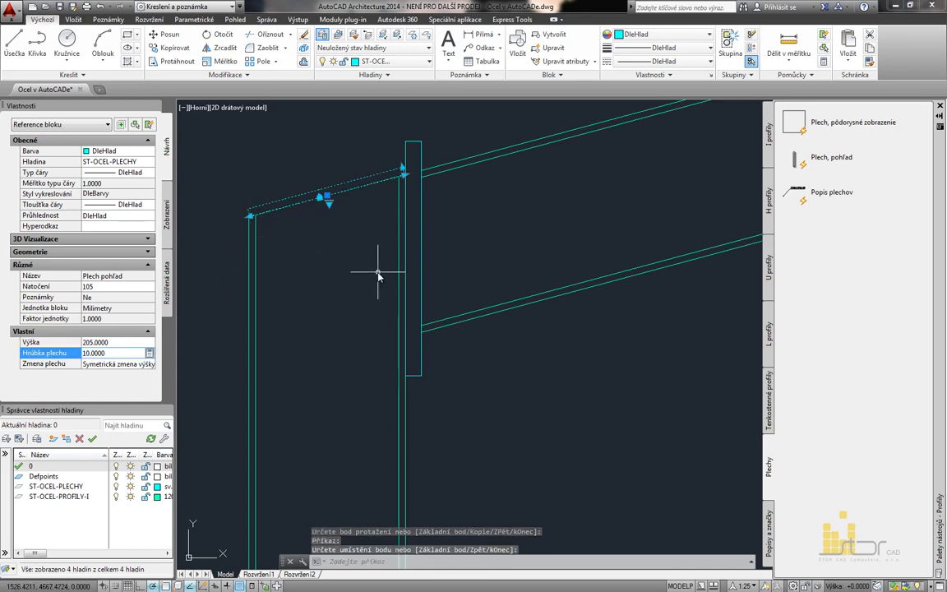
{"action": "key", "text": "Escape"}
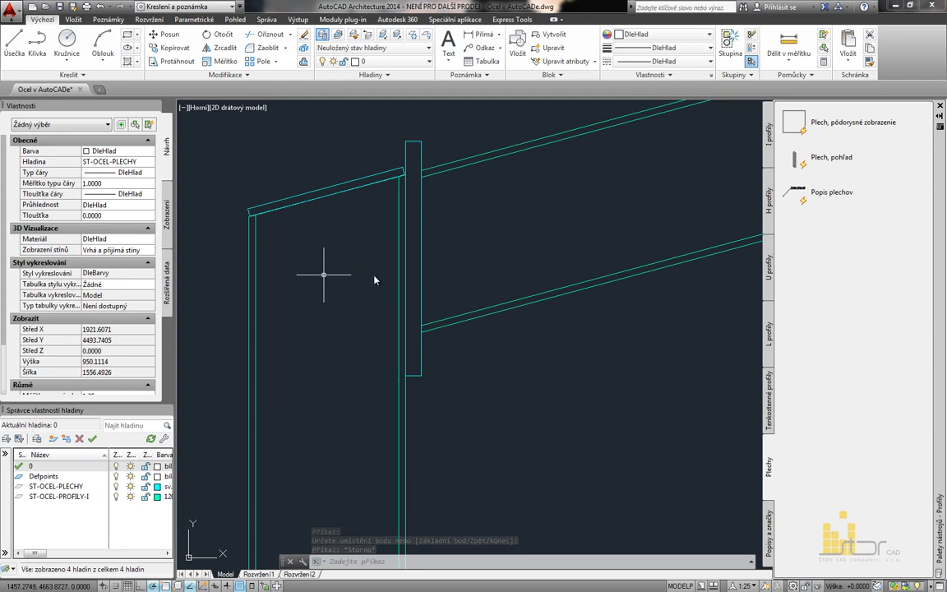
Insert a Skrutka v pohľade side-view bolt, tracked 80 mm down from the vertical plate's upper column-side corner.
{"action": "left_click", "coordinate": [770, 532]}
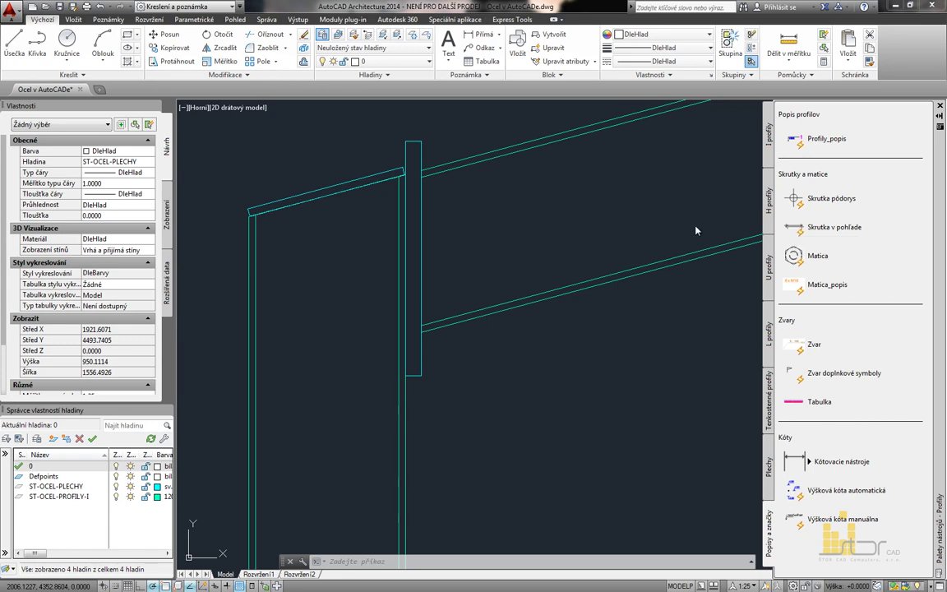
{"action": "left_click", "coordinate": [796, 229]}
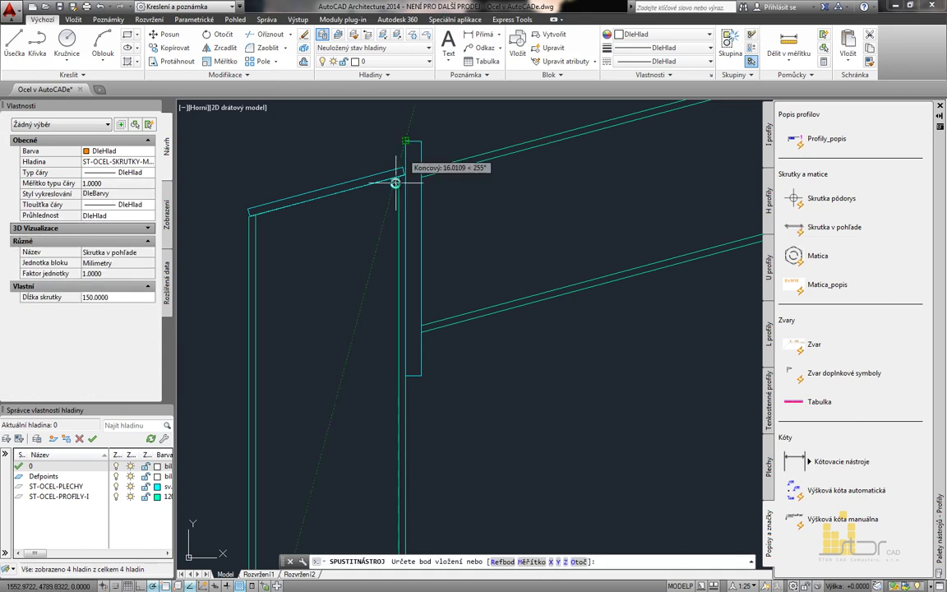
{"action": "scroll", "coordinate": [402, 146], "scroll_direction": "up", "scroll_amount": 4}
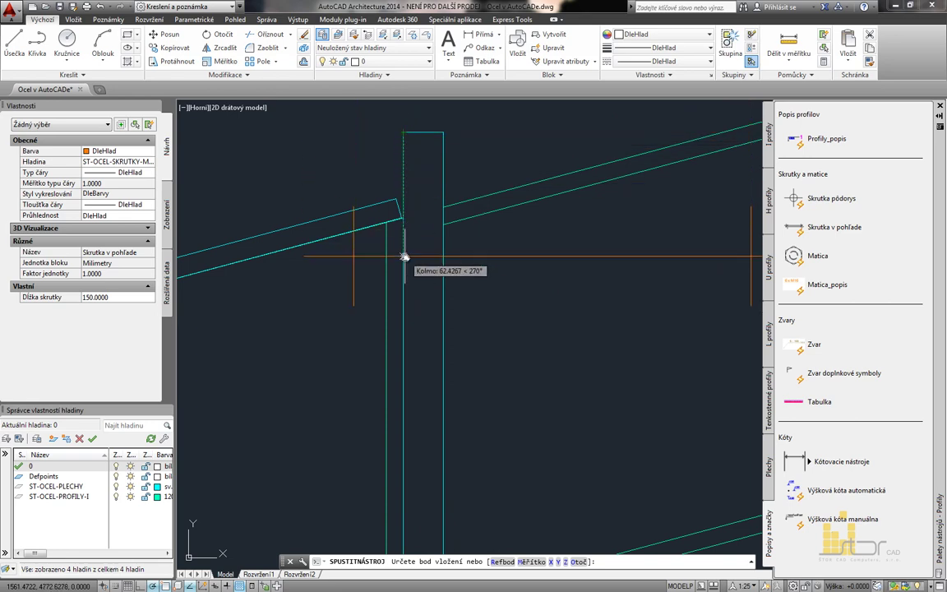
{"action": "type", "text": "80"}
{"action": "key", "text": "Return"}
Move the bolt's base point to the column's inner top corner, and shift it 50 mm straight down from there.
{"action": "left_click", "coordinate": [426, 283]}
{"action": "left_click", "coordinate": [412, 271]}
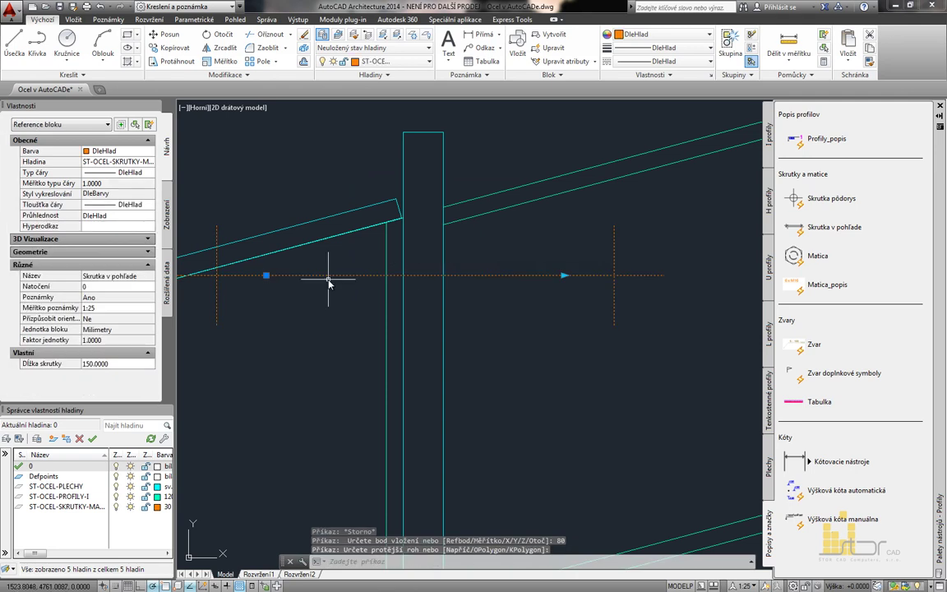
{"action": "left_click", "coordinate": [266, 275]}
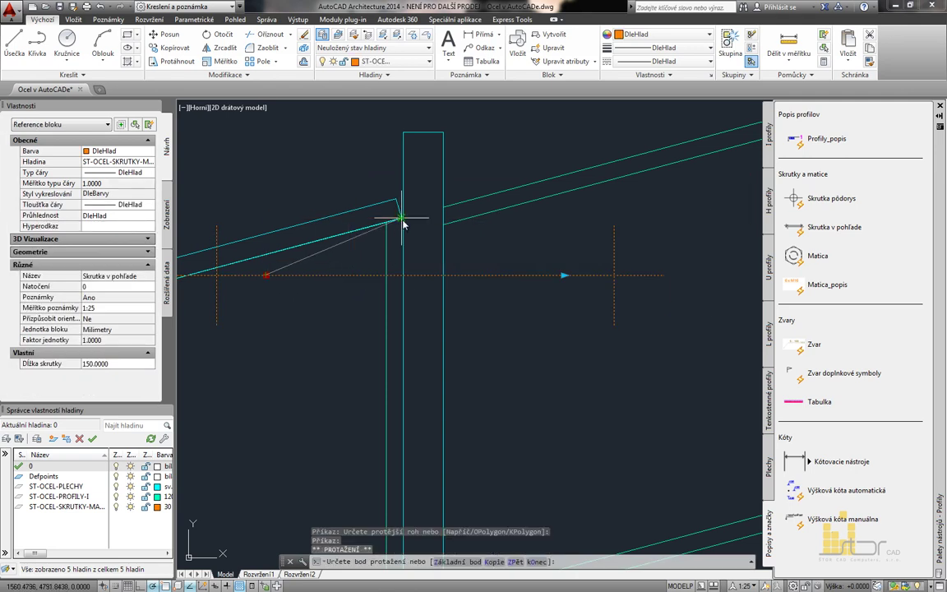
{"action": "left_click", "coordinate": [402, 220]}
{"action": "left_click", "coordinate": [401, 218]}
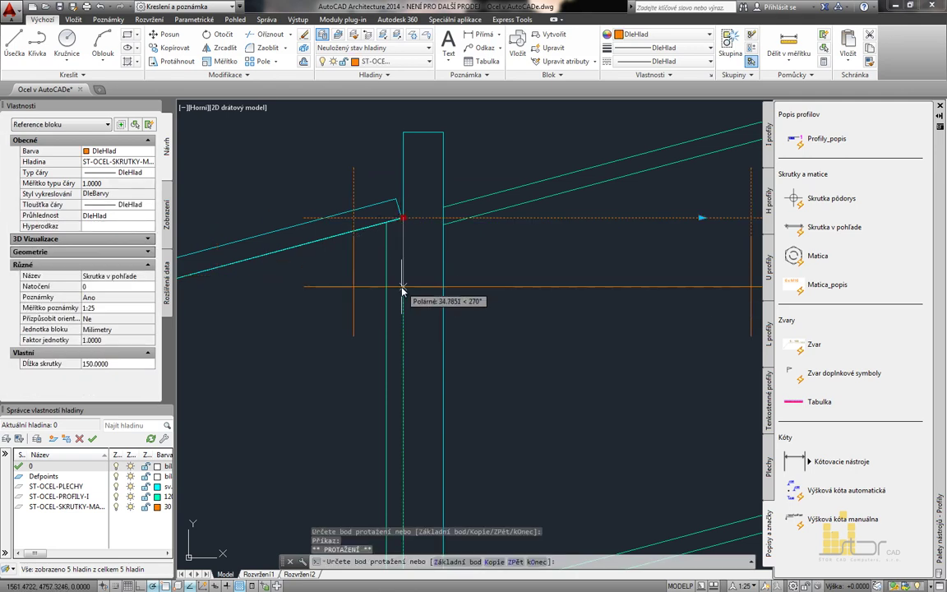
{"action": "type", "text": "50"}
{"action": "key", "text": "Return"}
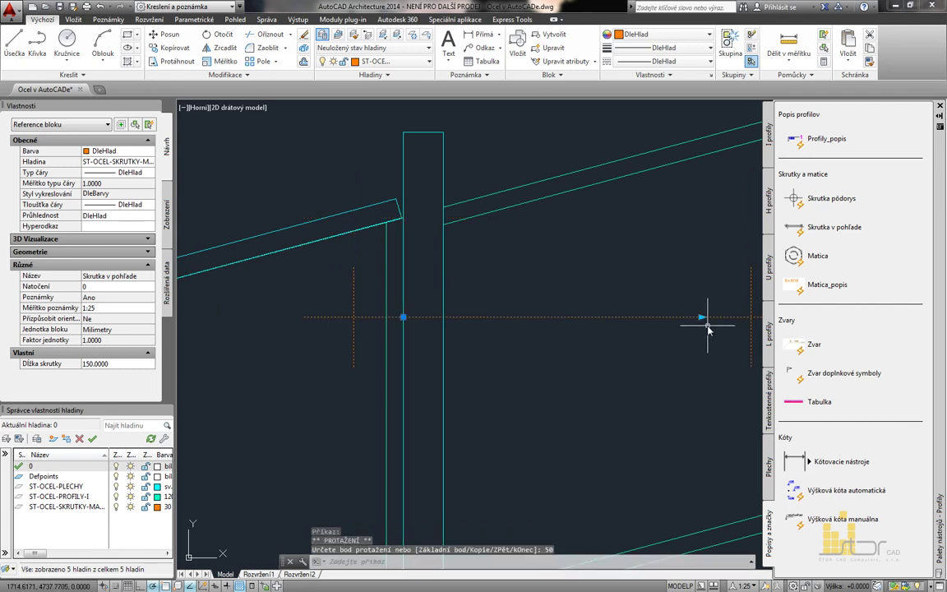
Fit the bolt between the inside of the column flange and the plate's rafter-side face, 28.5 mm long.
{"action": "left_click", "coordinate": [453, 319]}
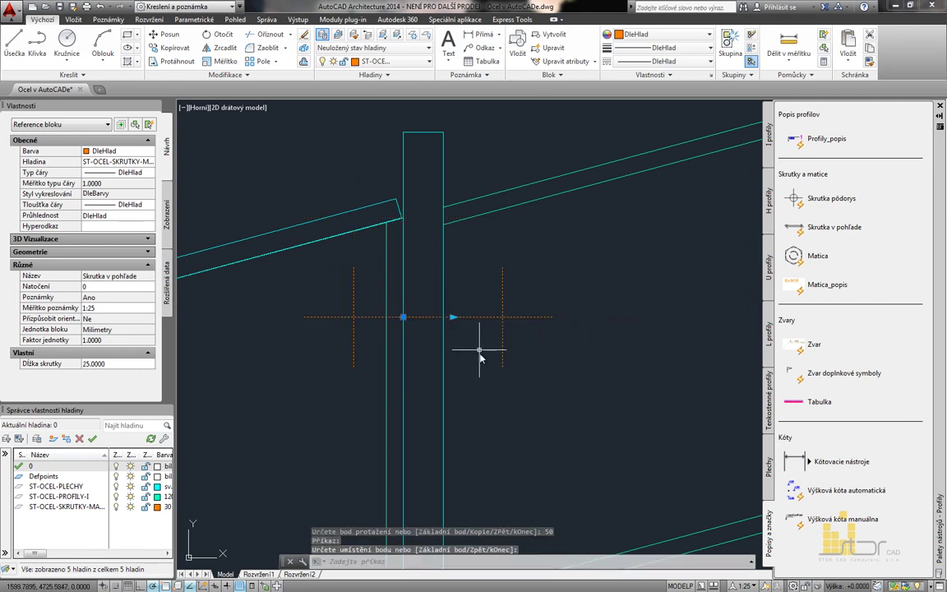
{"action": "left_click", "coordinate": [453, 317]}
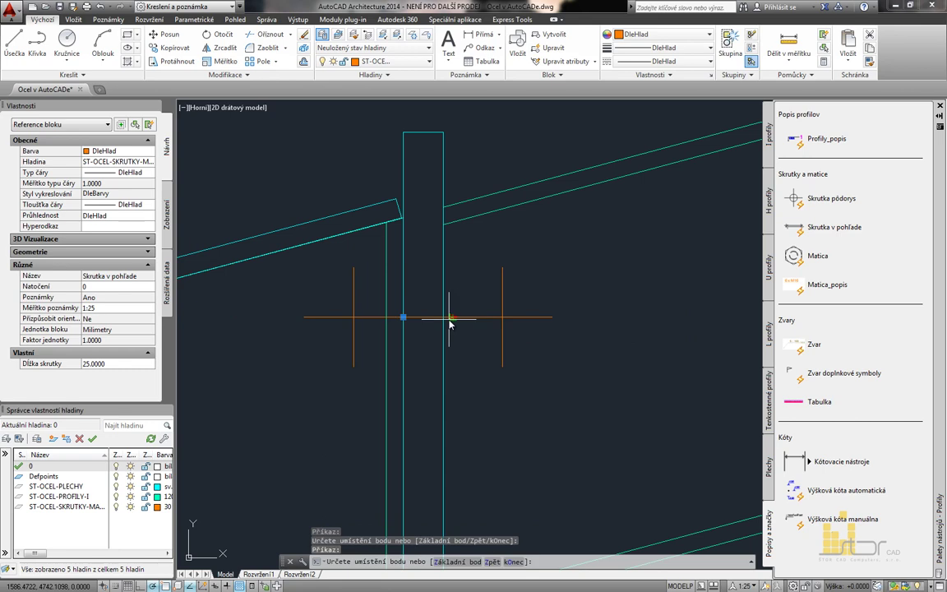
{"action": "left_click", "coordinate": [469, 322]}
{"action": "left_click", "coordinate": [403, 318]}
{"action": "left_click", "coordinate": [388, 318]}
{"action": "left_click", "coordinate": [448, 317]}
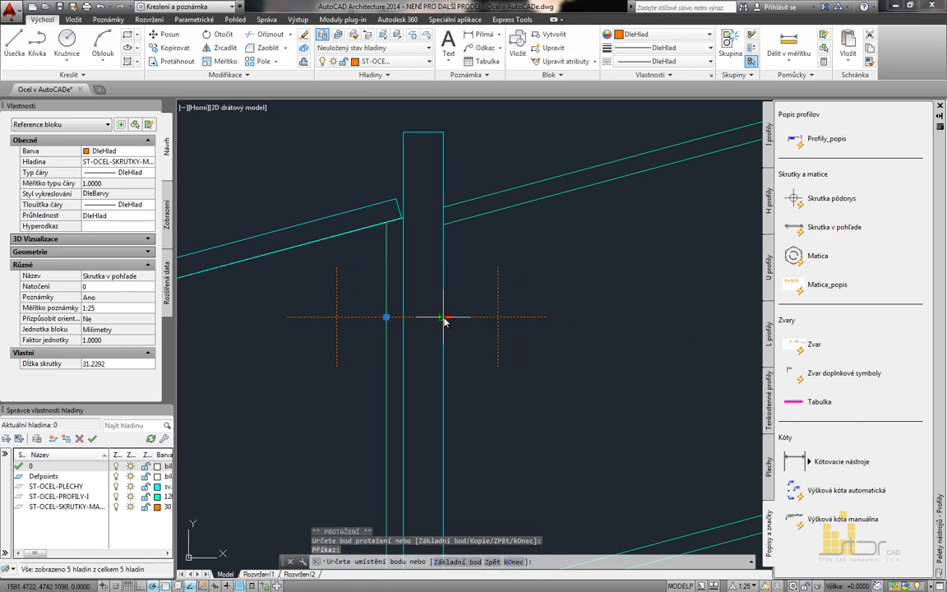
{"action": "left_click", "coordinate": [444, 318]}
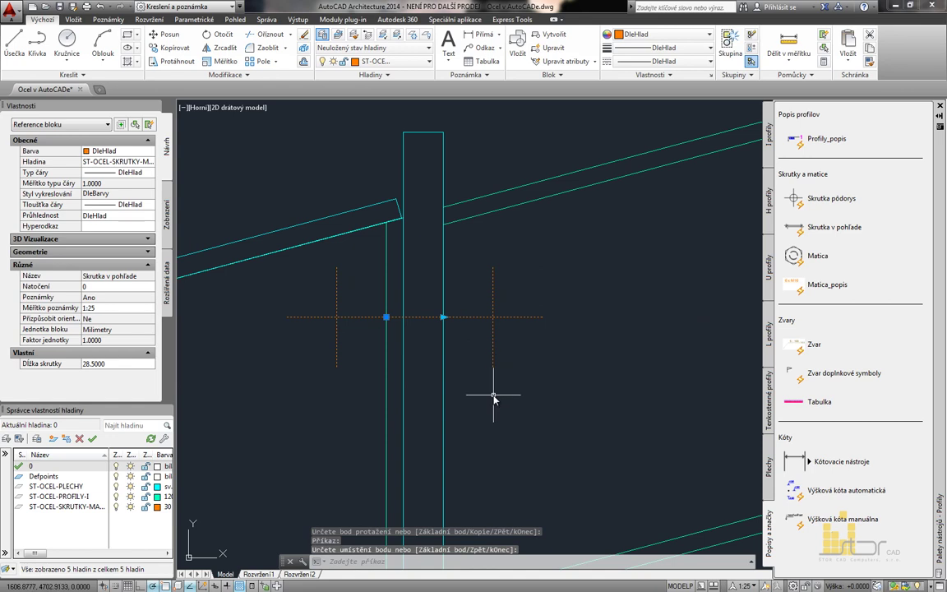
Copy the bolt 120 mm straight down to form the second bolt of the joint.
{"action": "key", "text": "Escape"}
{"action": "scroll", "coordinate": [483, 335], "scroll_direction": "down", "scroll_amount": 4}
{"action": "middle_click_drag", "start_coordinate": [494, 370], "coordinate": [478, 301]}
{"action": "type", "text": "ko"}
{"action": "key", "text": "Return"}
{"action": "left_click", "coordinate": [494, 288]}
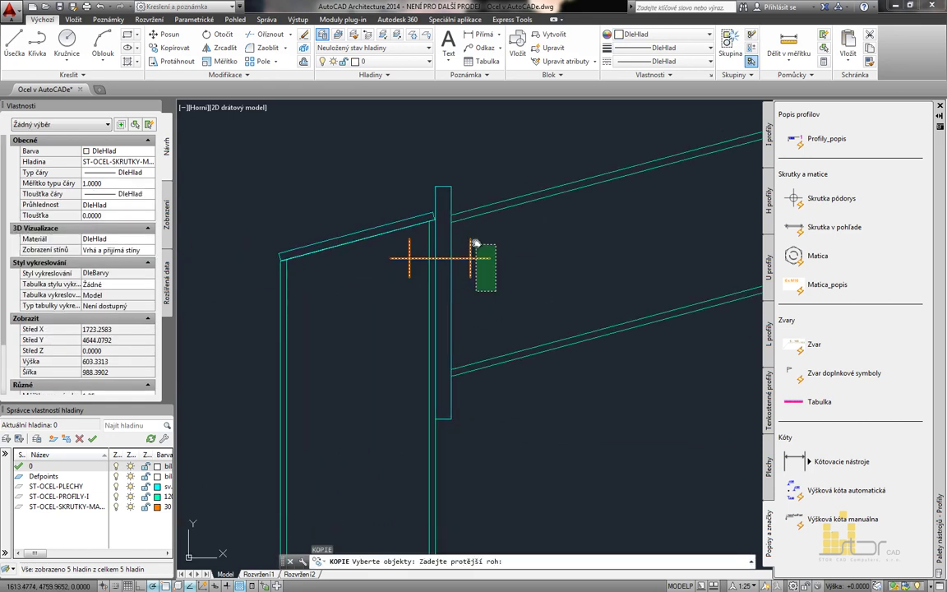
{"action": "left_click", "coordinate": [472, 250]}
{"action": "key", "text": "Return"}
{"action": "left_click", "coordinate": [525, 261]}
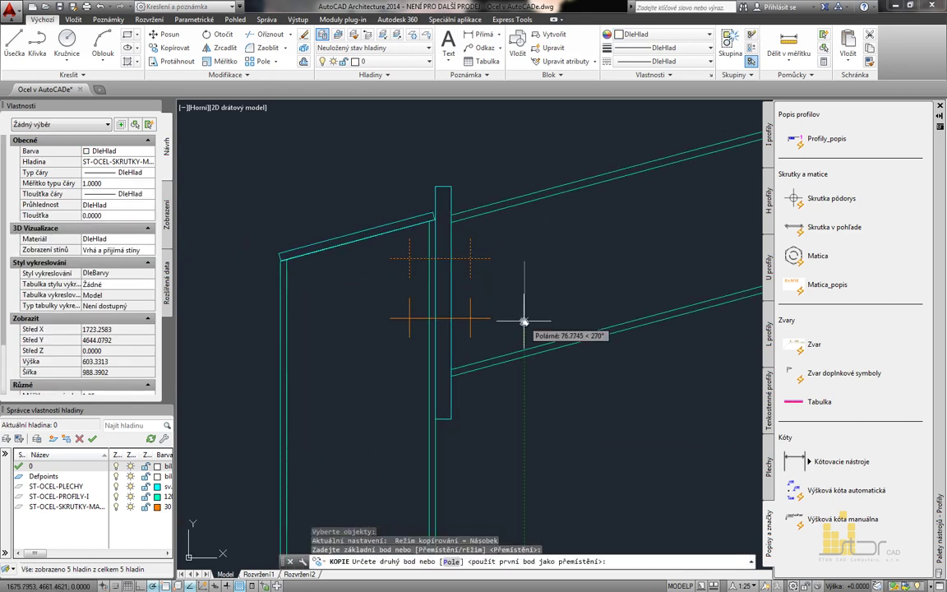
{"action": "type", "text": "120"}
{"action": "key", "text": "Return"}
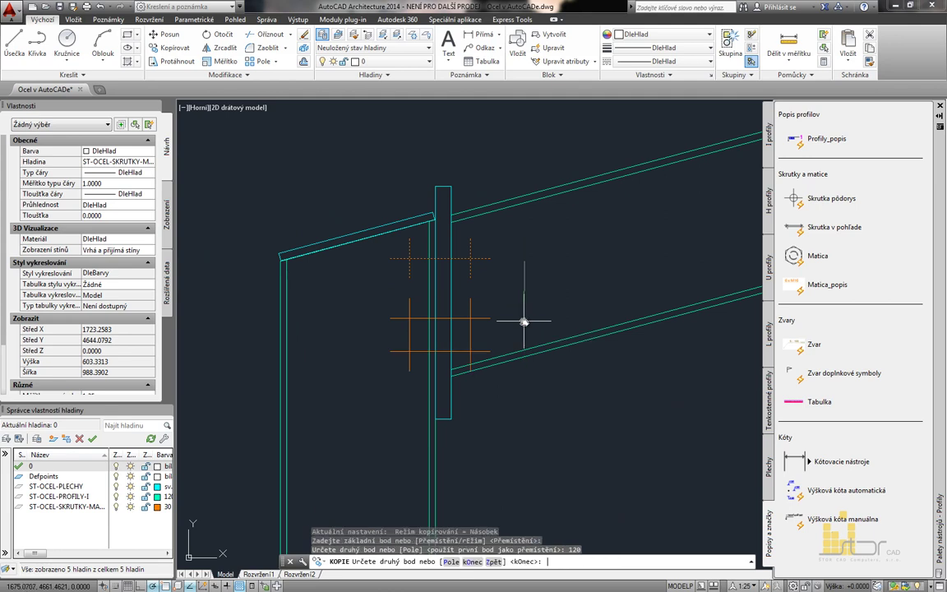
{"action": "key", "text": "Escape"}
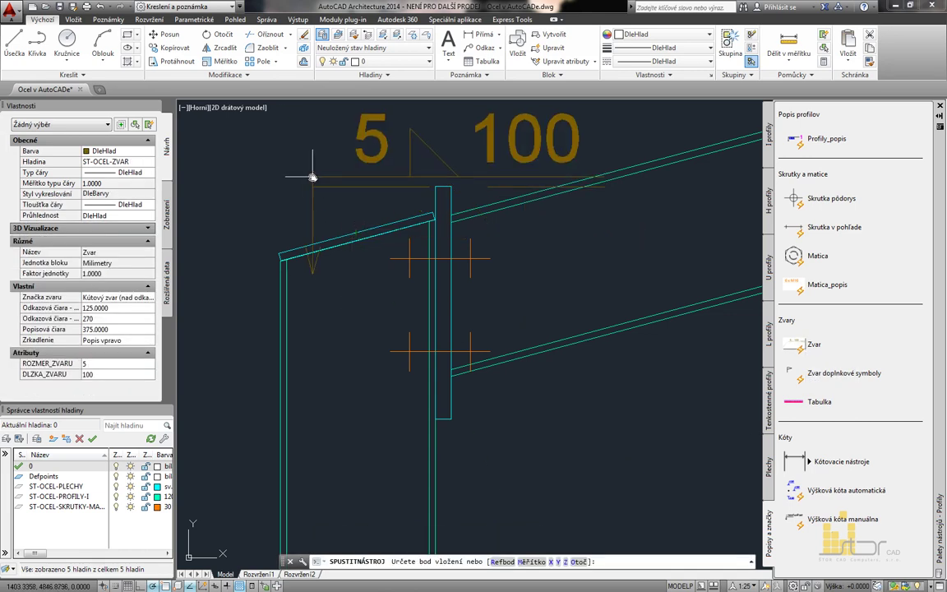
Insert a Zvar weld symbol above the left column, flip its leader to the opposite end and point it at the cap plate.
{"action": "middle_click_drag", "start_coordinate": [312, 178], "coordinate": [518, 319]}
{"action": "left_click", "coordinate": [236, 287]}
{"action": "left_click", "coordinate": [412, 327]}
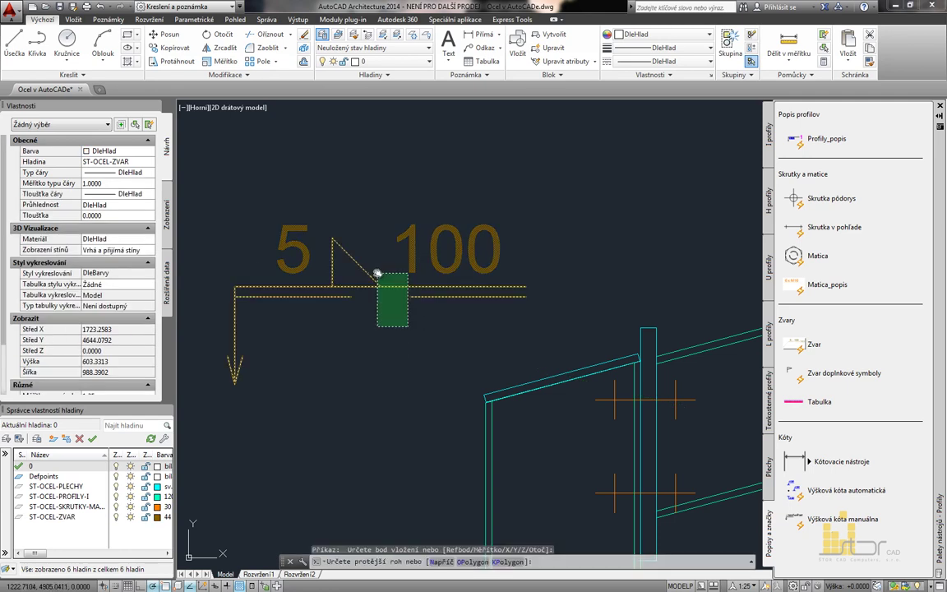
{"action": "left_click", "coordinate": [374, 276]}
{"action": "left_click", "coordinate": [381, 182]}
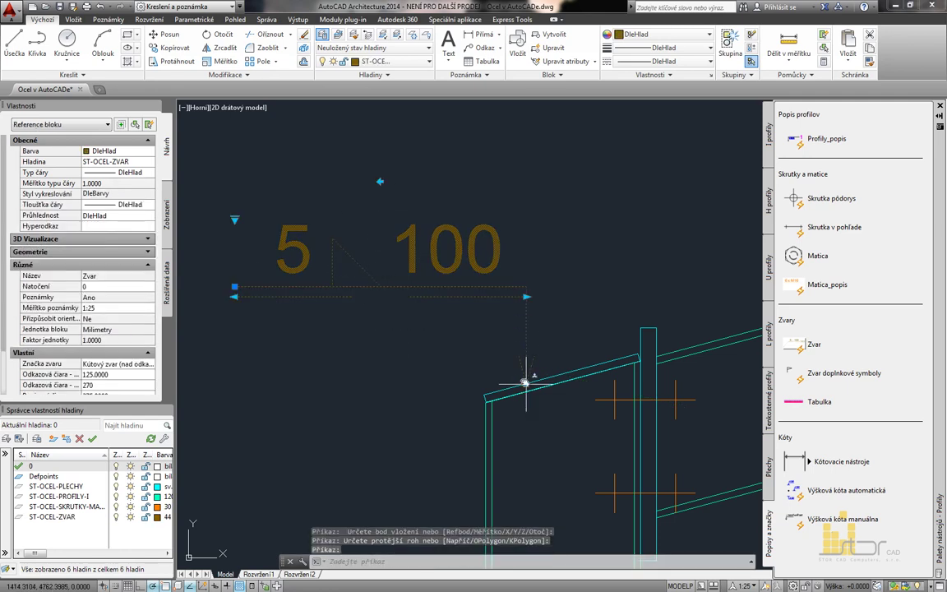
{"action": "left_click", "coordinate": [576, 368]}
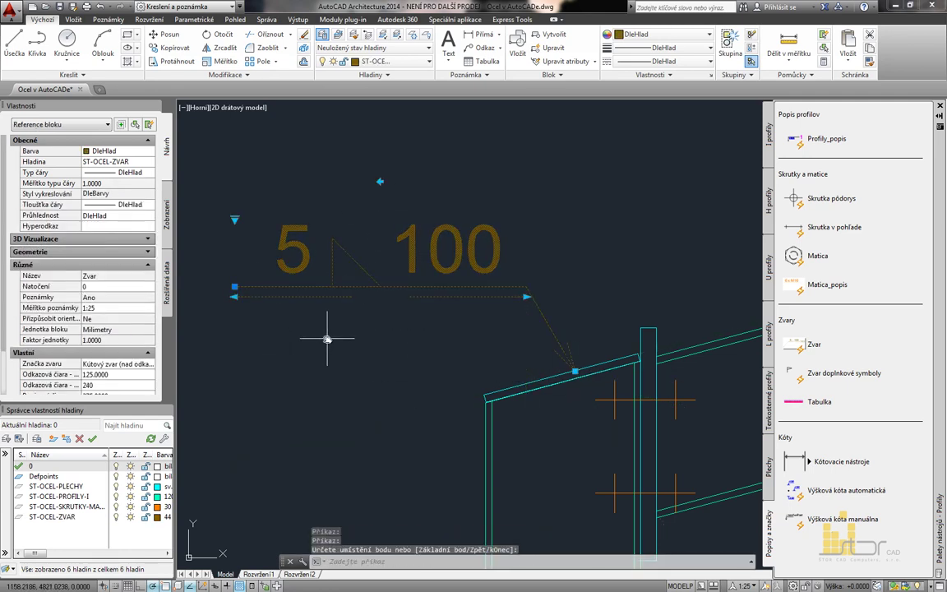
Try the weld types Kútový zvar (pod odkazom) and Kútový zvar (obojstranný), and return the symbol to Kútový zvar (nad odkazom).
{"action": "left_click", "coordinate": [236, 221]}
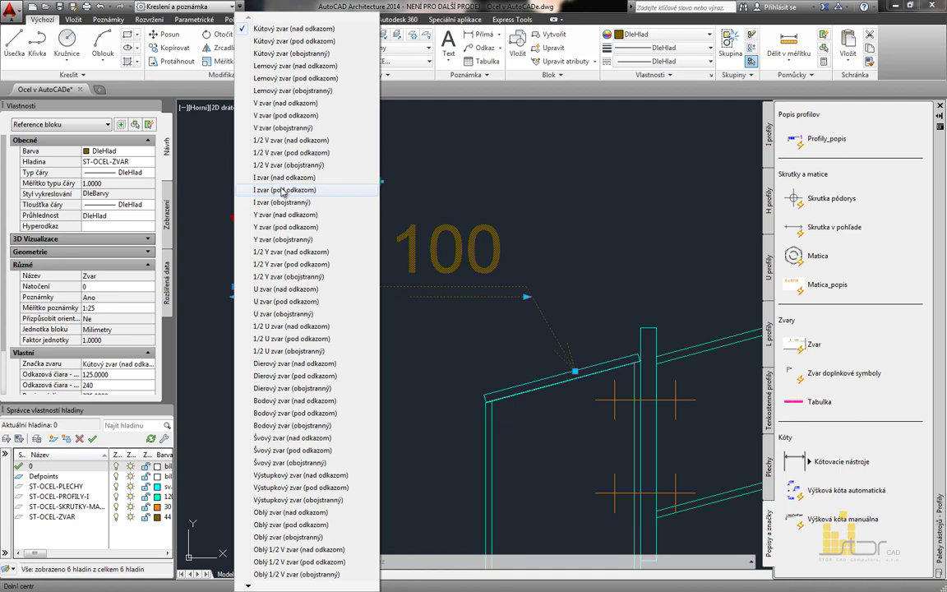
{"action": "left_click", "coordinate": [285, 42]}
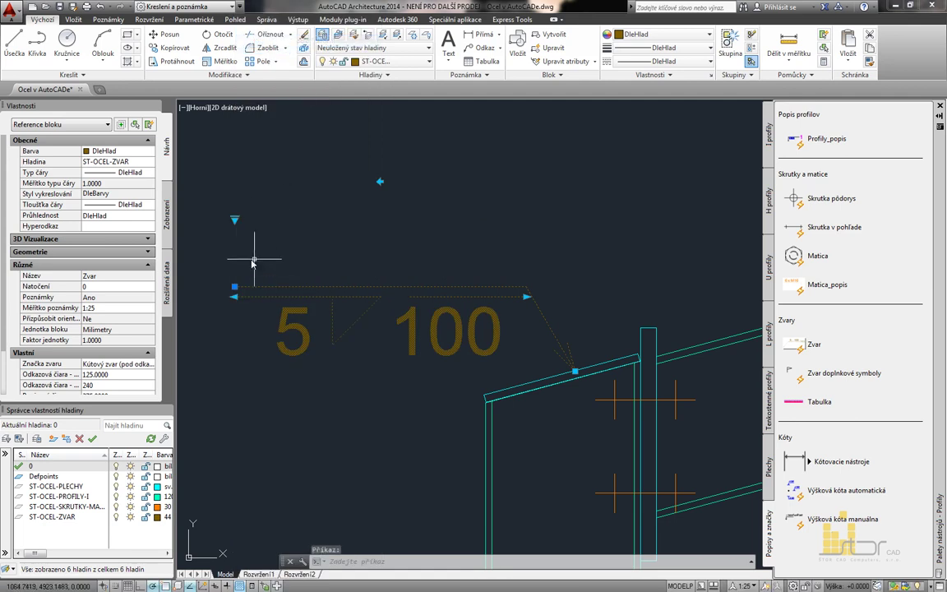
{"action": "left_click", "coordinate": [235, 220]}
{"action": "left_click", "coordinate": [288, 54]}
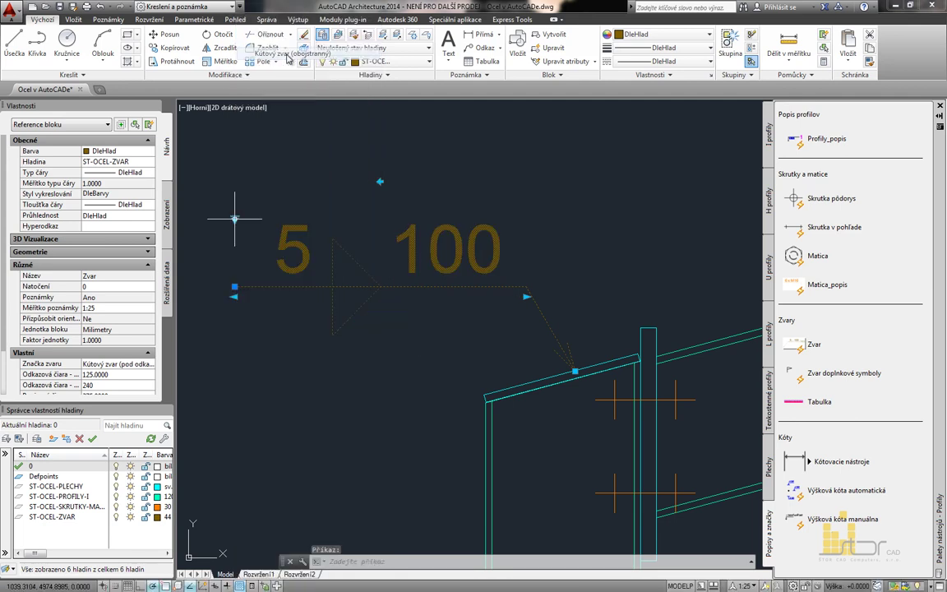
{"action": "left_click", "coordinate": [234, 219]}
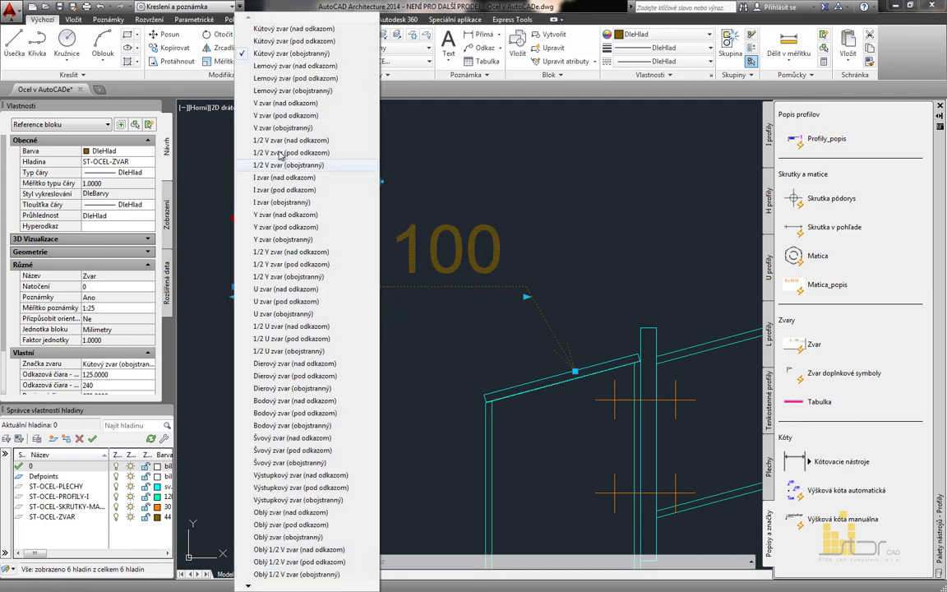
{"action": "left_click", "coordinate": [294, 32]}
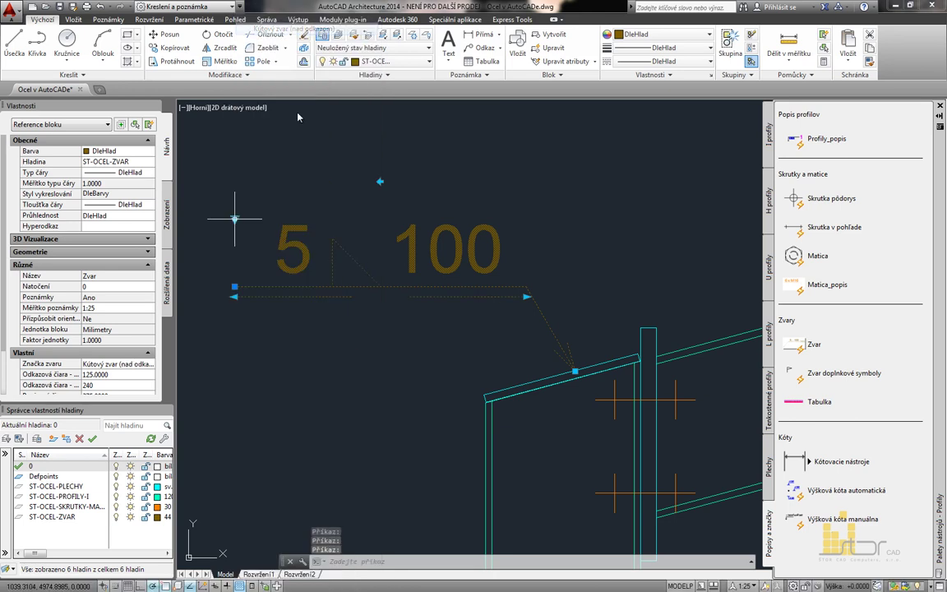
Inspect the weld symbol's size and length attributes in the attribute editor and cancel it.
{"action": "double_click", "coordinate": [286, 247]}
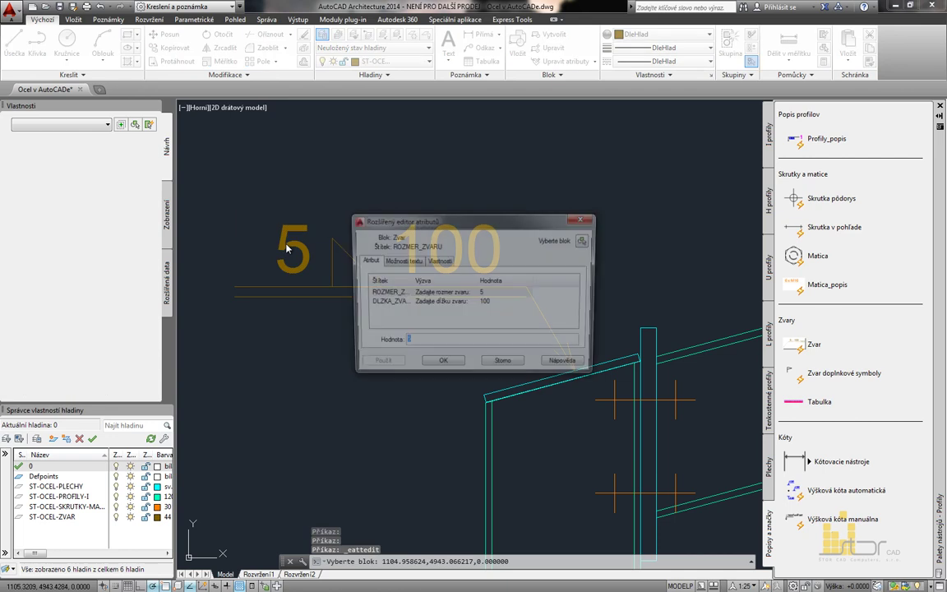
{"action": "left_click_drag", "start_coordinate": [430, 227], "coordinate": [431, 154]}
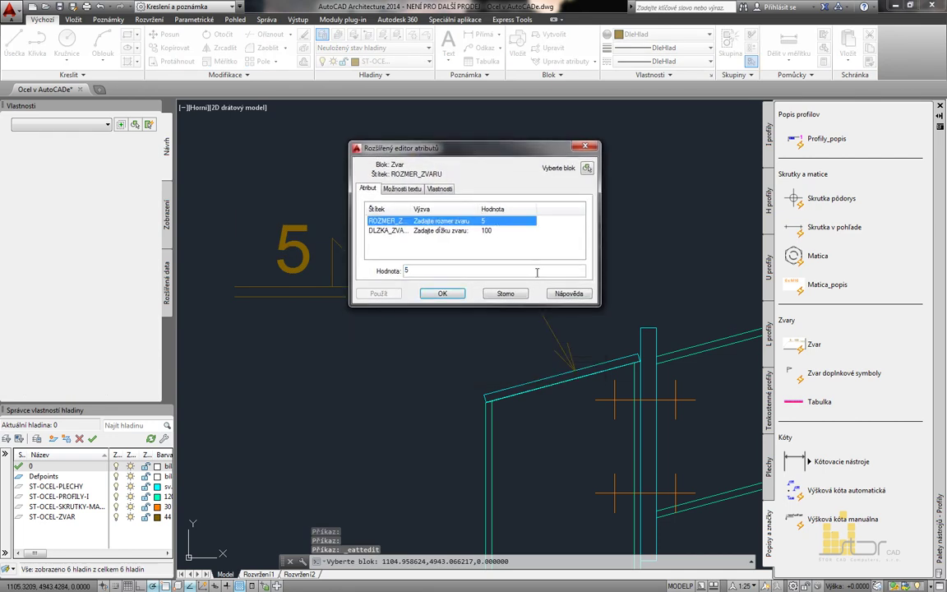
{"action": "left_click", "coordinate": [488, 231]}
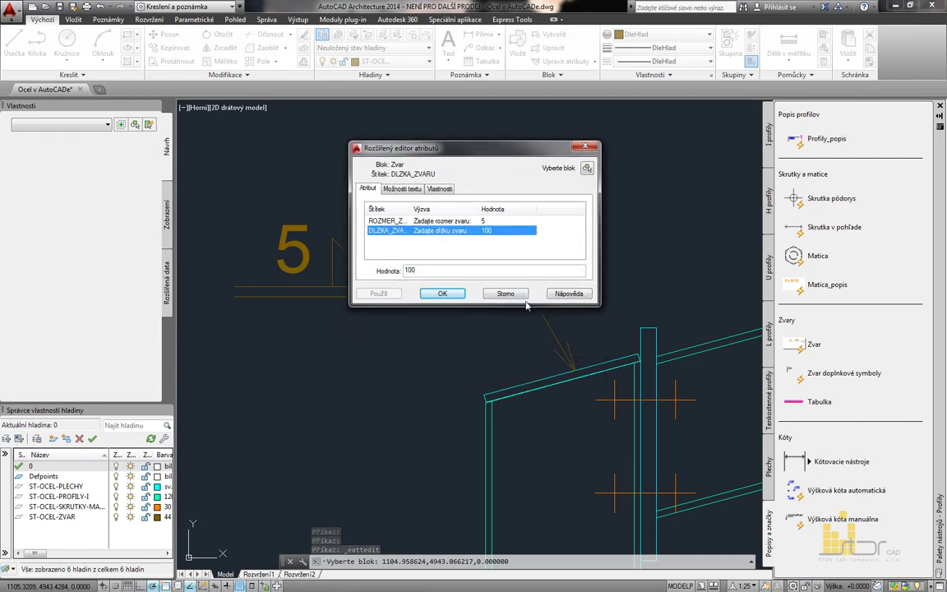
{"action": "left_click", "coordinate": [504, 293]}
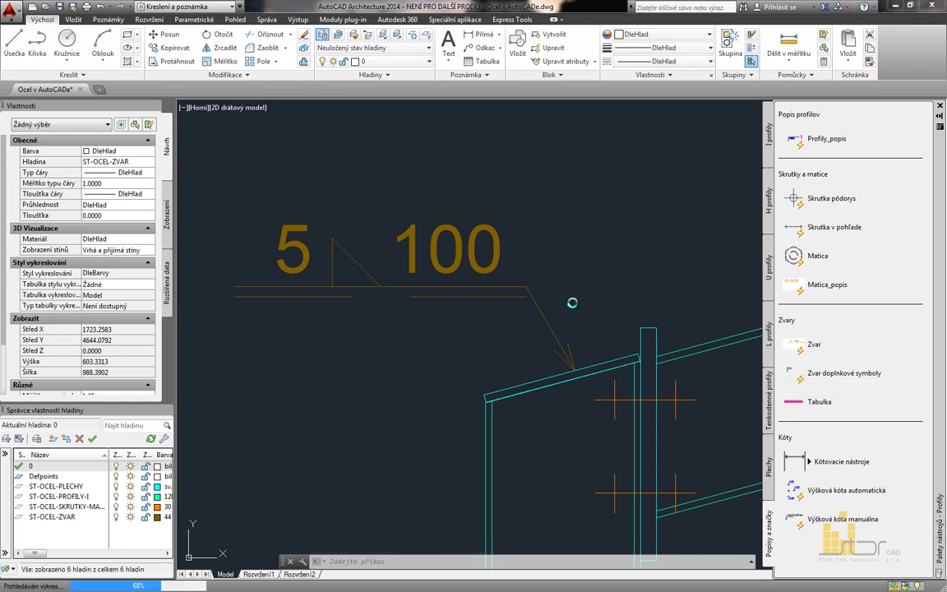
Add a Zvar doplnkové symboly block at the weld leader's bend and set it to Obvodový zvar.
{"action": "left_click", "coordinate": [540, 290]}
{"action": "left_click", "coordinate": [528, 307]}
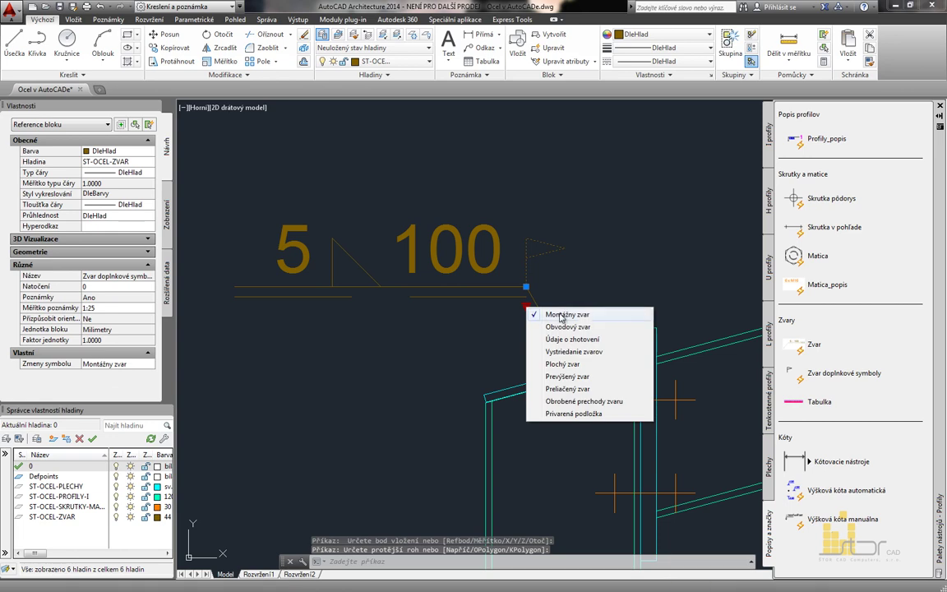
{"action": "left_click", "coordinate": [585, 327]}
{"action": "left_click", "coordinate": [528, 308]}
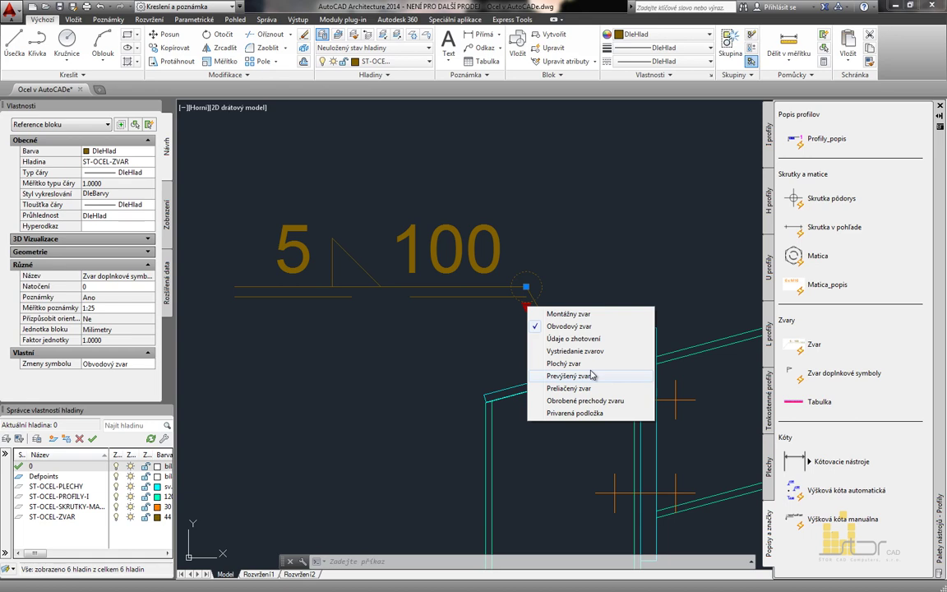
{"action": "key", "text": "Escape"}
Mirror the left eave joint's plates, bolts and weld symbols about the vertical axis through the ridge, keeping the originals.
{"action": "scroll", "coordinate": [459, 321], "scroll_direction": "down", "scroll_amount": 5}
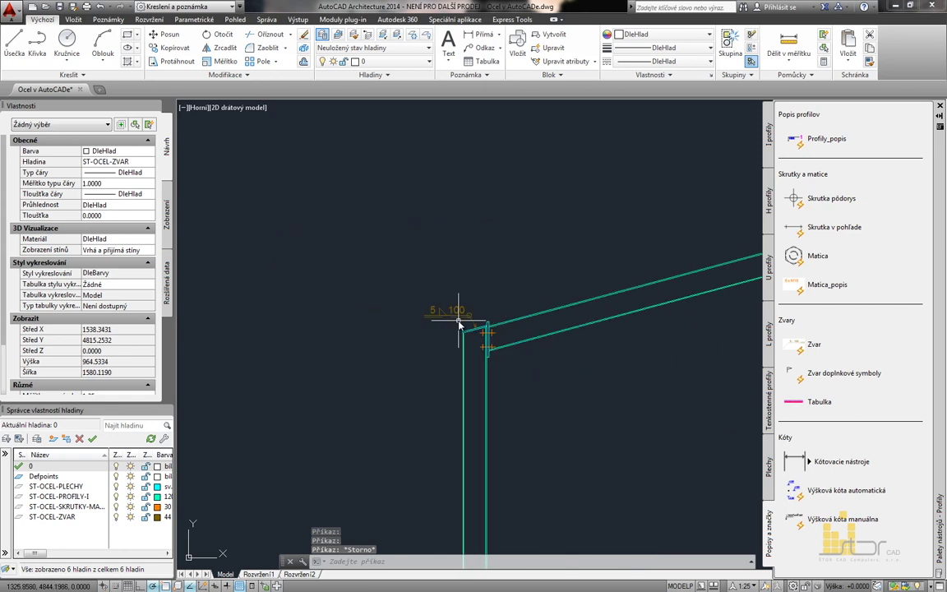
{"action": "middle_click_drag", "start_coordinate": [522, 381], "coordinate": [396, 355]}
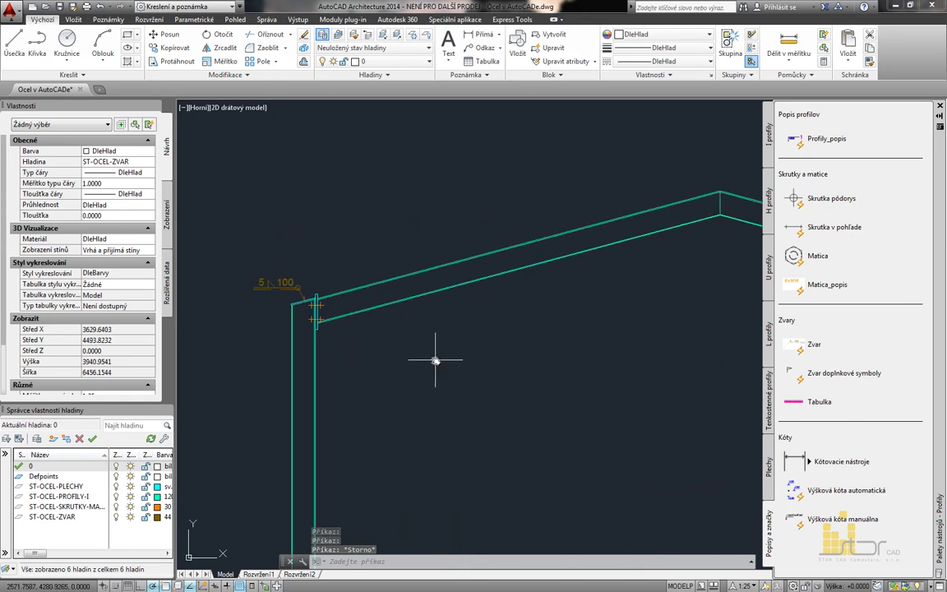
{"action": "type", "text": "zr"}
{"action": "key", "text": "Return"}
{"action": "left_click", "coordinate": [234, 262]}
{"action": "left_click", "coordinate": [339, 341]}
{"action": "key", "text": "Return"}
{"action": "middle_click_drag", "start_coordinate": [663, 238], "coordinate": [525, 263]}
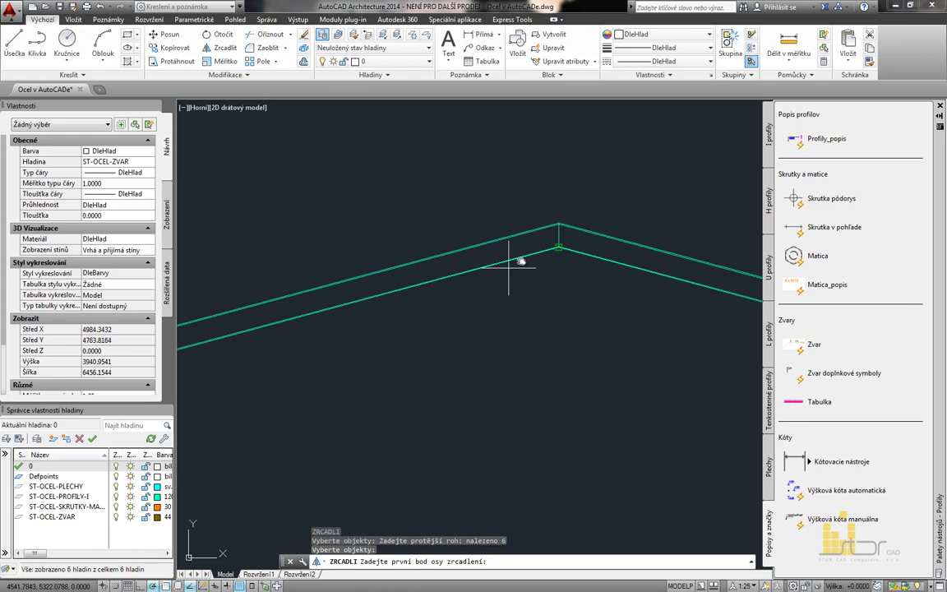
{"action": "left_click", "coordinate": [560, 233]}
{"action": "left_click", "coordinate": [560, 202]}
{"action": "key", "text": "Return"}
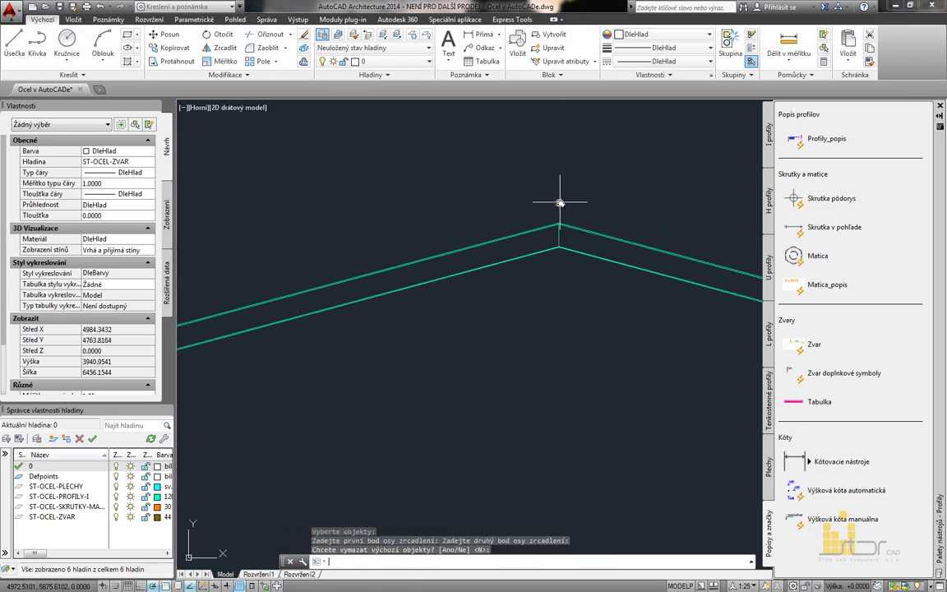
Stretch the right rafter's upper end corner from the column's outer edge back to the end plate, making its end cut vertical.
{"action": "middle_click_drag", "start_coordinate": [607, 300], "coordinate": [514, 270]}
{"action": "middle_click_drag", "start_coordinate": [748, 296], "coordinate": [564, 288]}
{"action": "scroll", "coordinate": [565, 287], "scroll_direction": "up", "scroll_amount": 4}
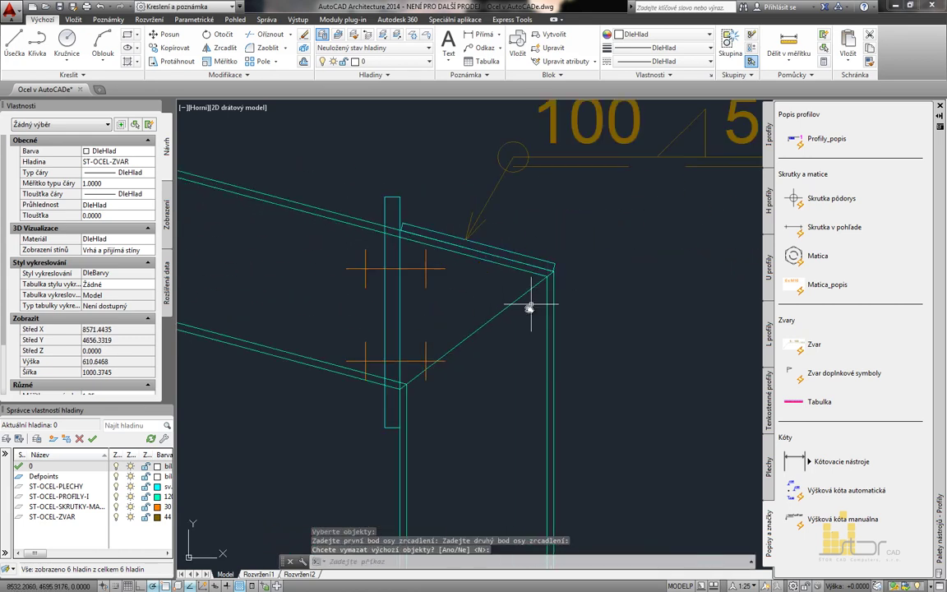
{"action": "left_click", "coordinate": [520, 298]}
{"action": "left_click", "coordinate": [553, 274]}
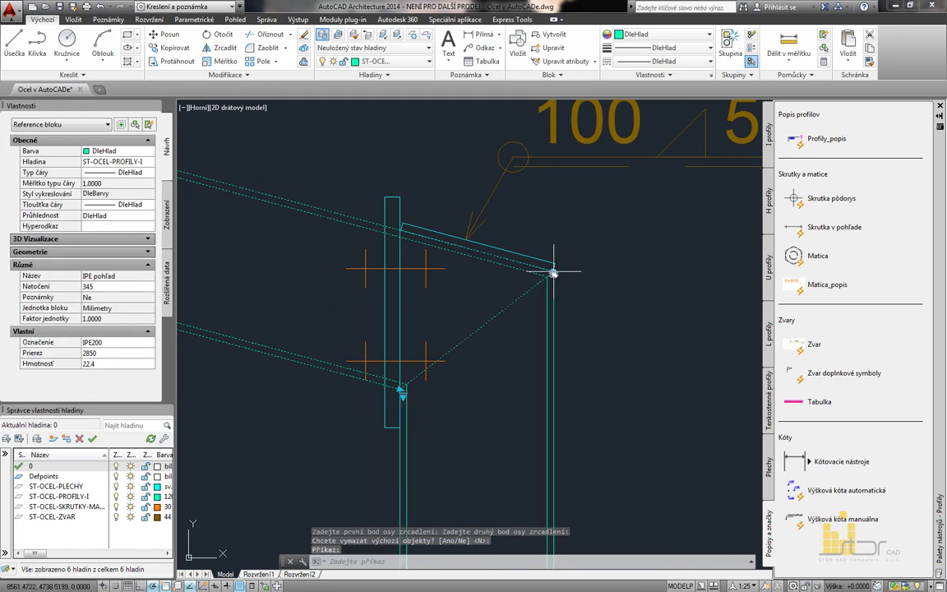
{"action": "key", "text": "Escape"}
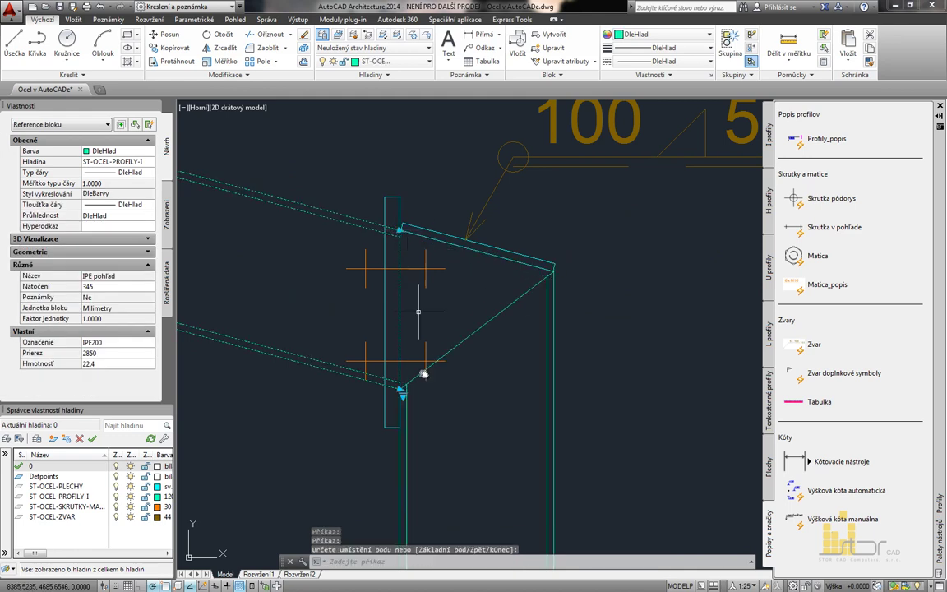
Stretch the right column's inner top corner up to the cap plate and move both rafter end corners to the end plate's inner face.
{"action": "left_click", "coordinate": [470, 292]}
{"action": "key", "text": "Escape"}
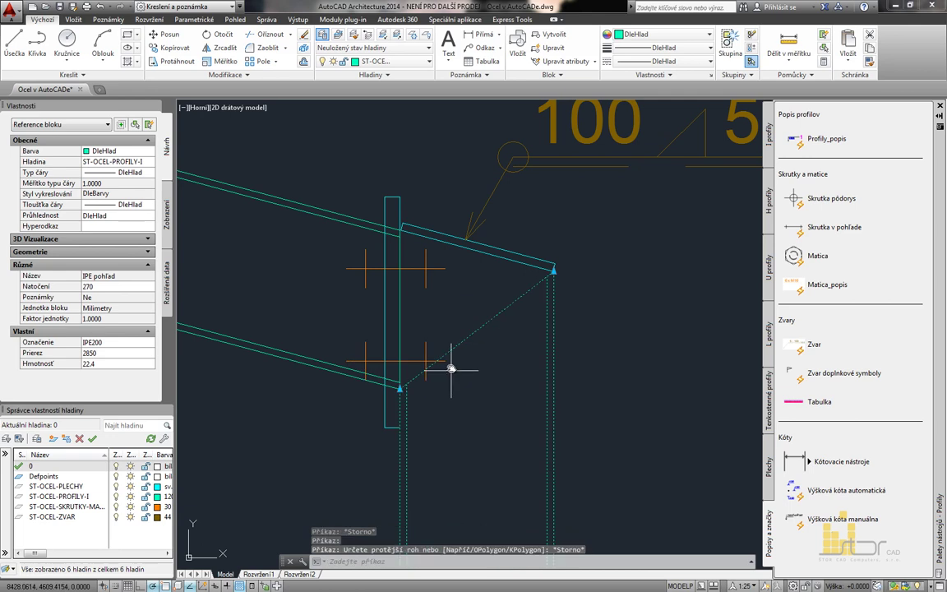
{"action": "left_click", "coordinate": [400, 388]}
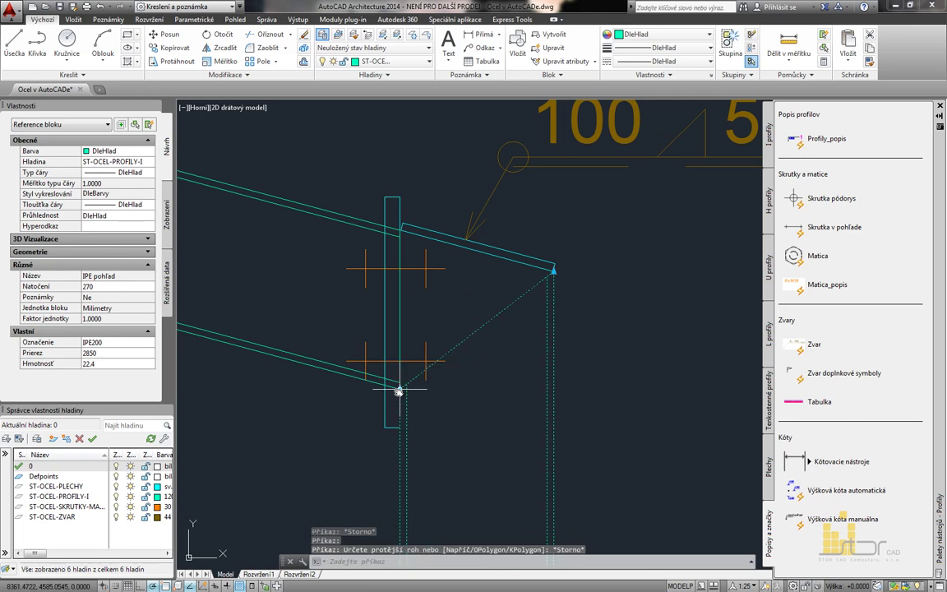
{"action": "key", "text": "Escape"}
{"action": "left_click", "coordinate": [395, 226]}
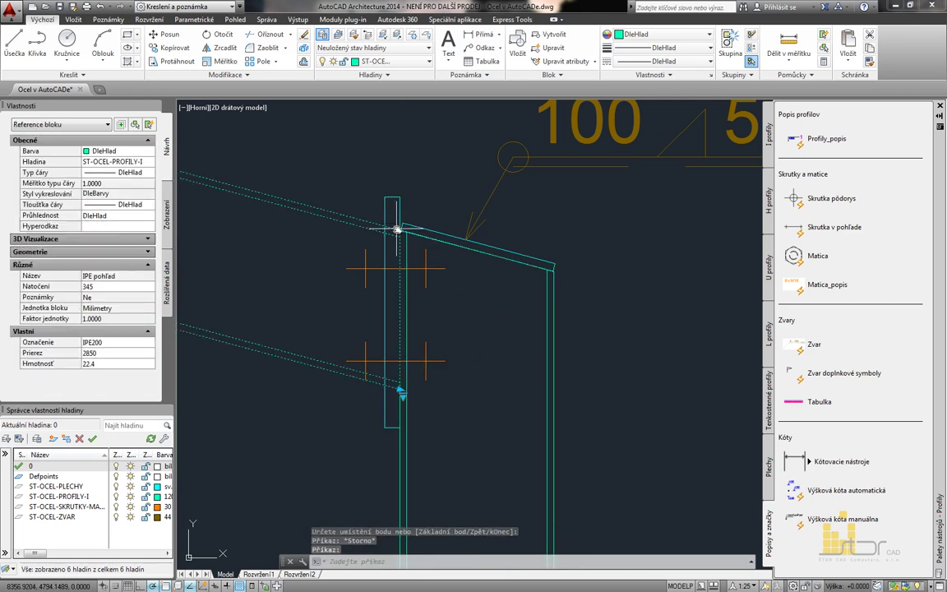
{"action": "left_click", "coordinate": [400, 389]}
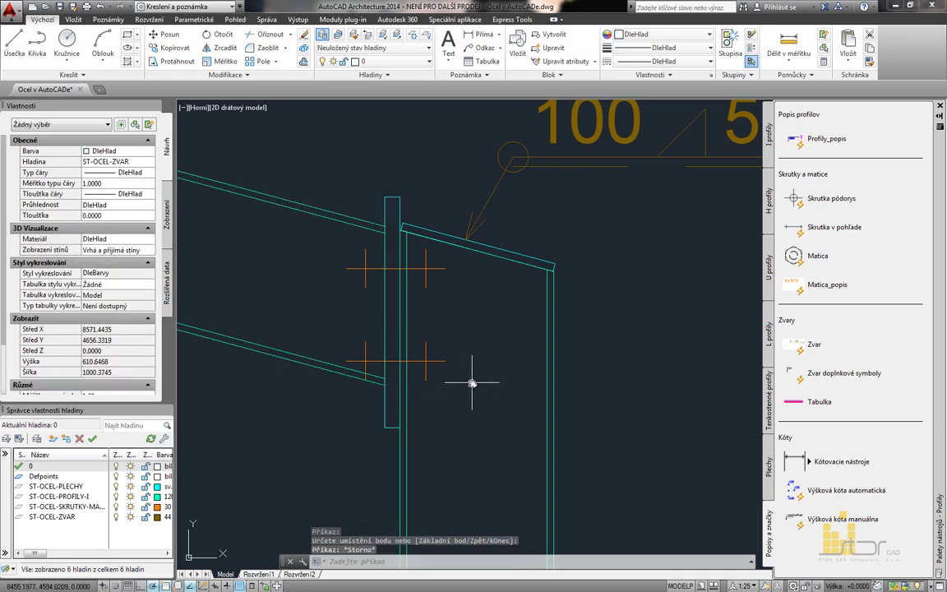
Insert a Popis plechov label below the left eave joint and attach its leader to the end plate's lower corner.
{"action": "scroll", "coordinate": [472, 383], "scroll_direction": "down", "scroll_amount": 8}
{"action": "scroll", "coordinate": [226, 354], "scroll_direction": "up", "scroll_amount": 3}
{"action": "scroll", "coordinate": [226, 353], "scroll_direction": "up", "scroll_amount": 6}
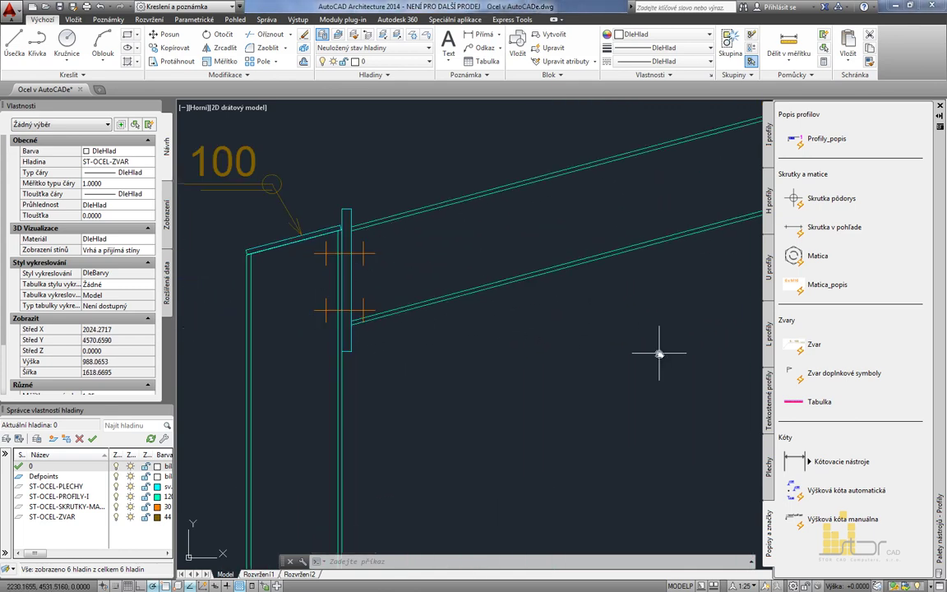
{"action": "left_click", "coordinate": [769, 461]}
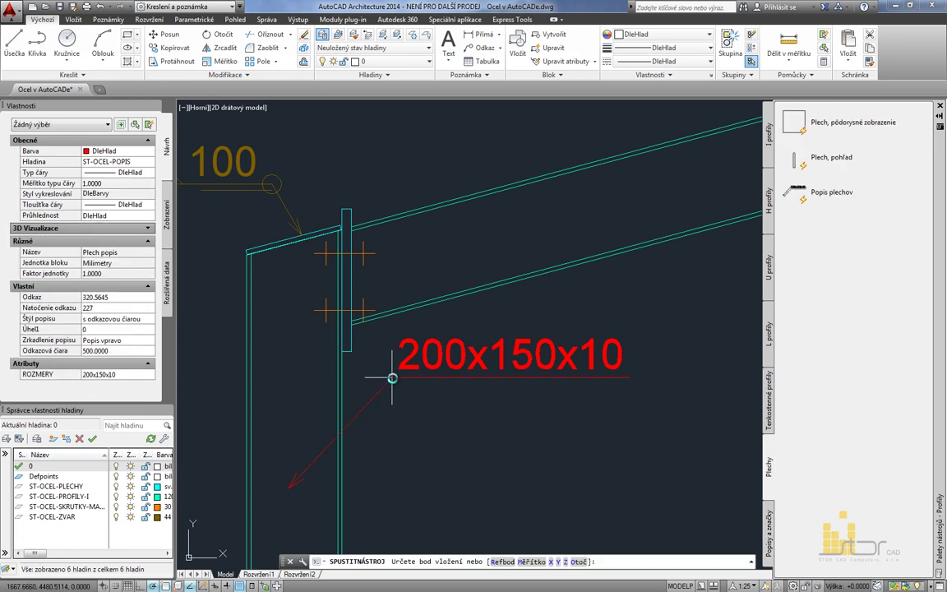
{"action": "left_click", "coordinate": [423, 432]}
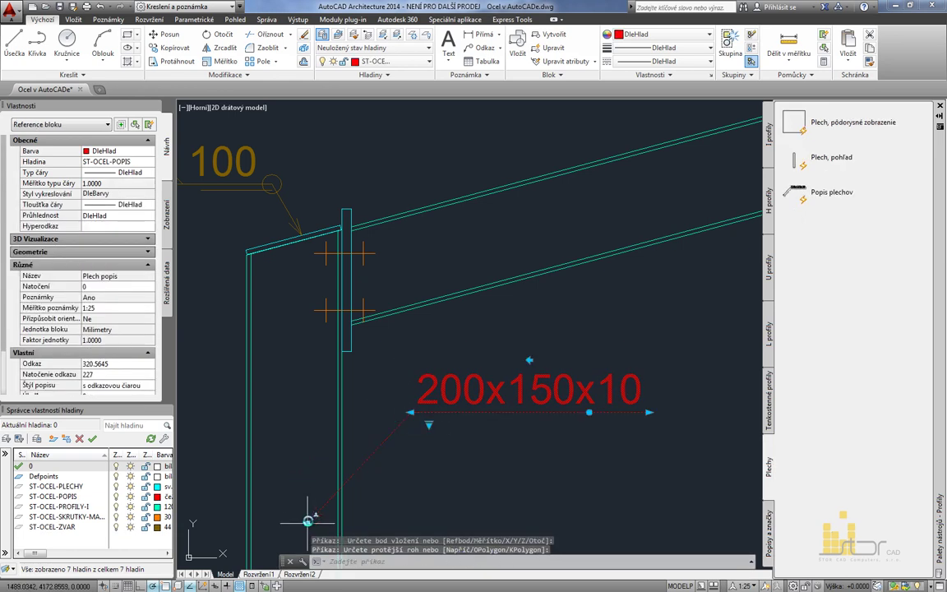
{"action": "left_click", "coordinate": [351, 351]}
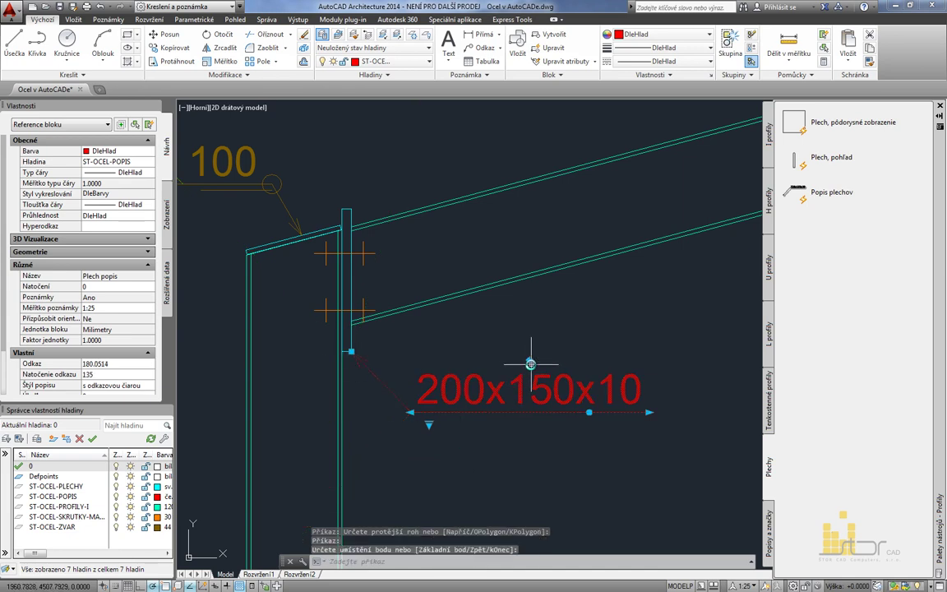
Try the plate label's style bez odkazovej čiary and return it to s odkazovou čiarou.
{"action": "left_click", "coordinate": [649, 412]}
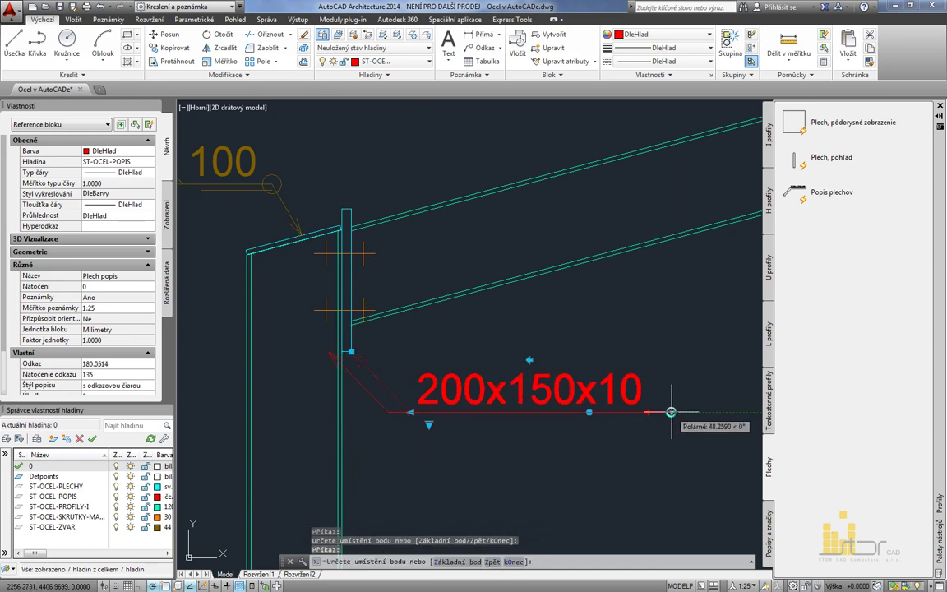
{"action": "key", "text": "Escape"}
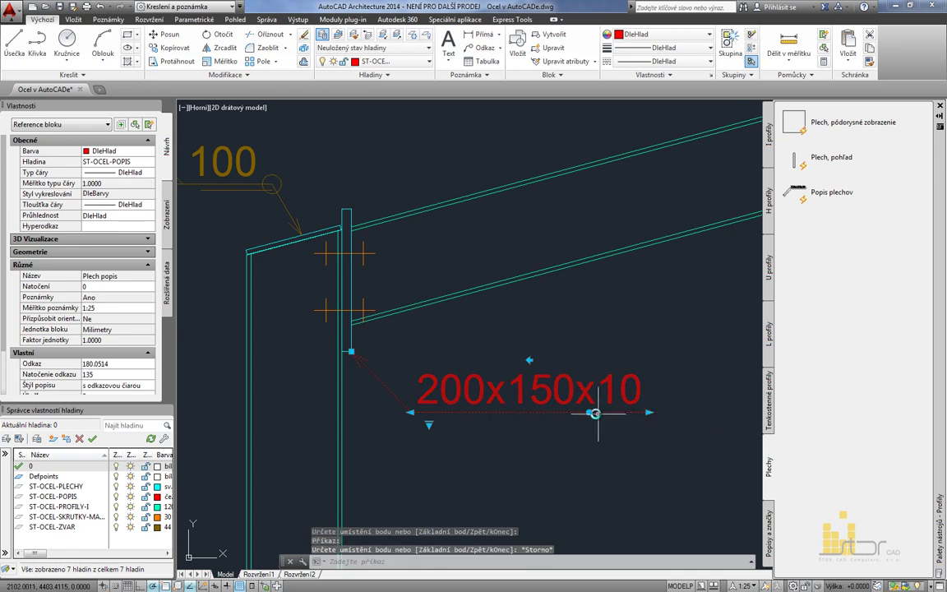
{"action": "left_click", "coordinate": [437, 430]}
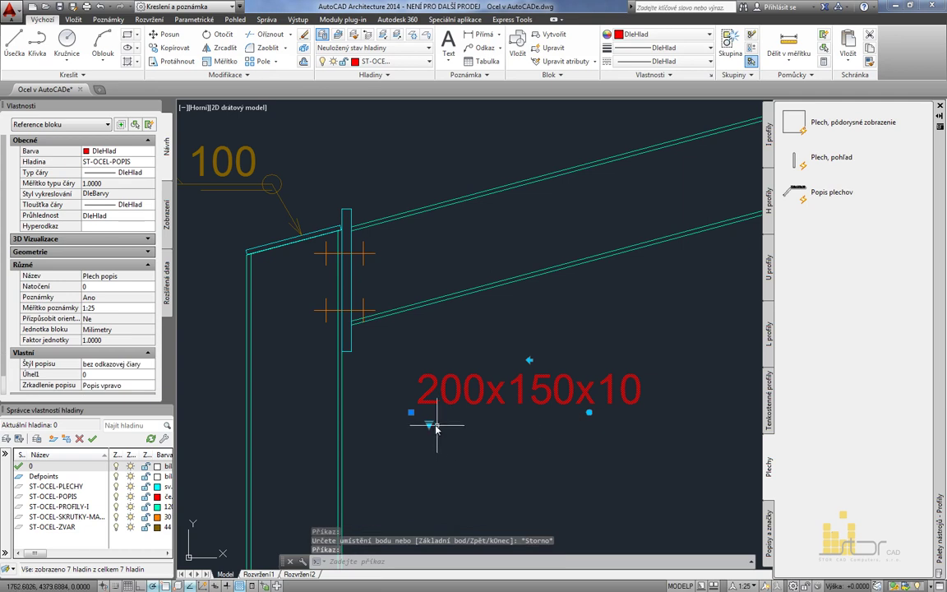
{"action": "left_click", "coordinate": [453, 447]}
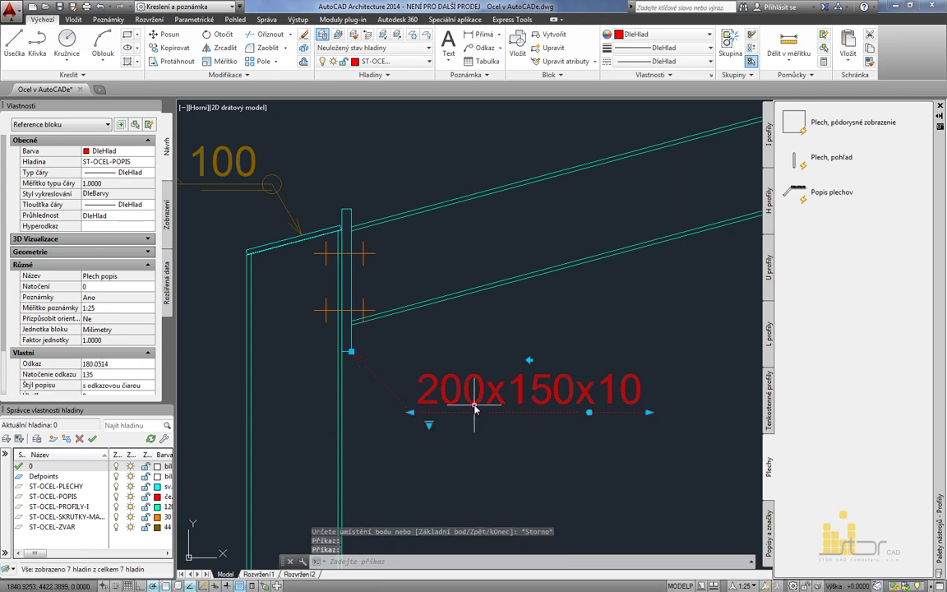
Check the left end plate's height and thickness, and set the plate label's ROZMERY attribute to 250x300x20.
{"action": "double_click", "coordinate": [475, 403]}
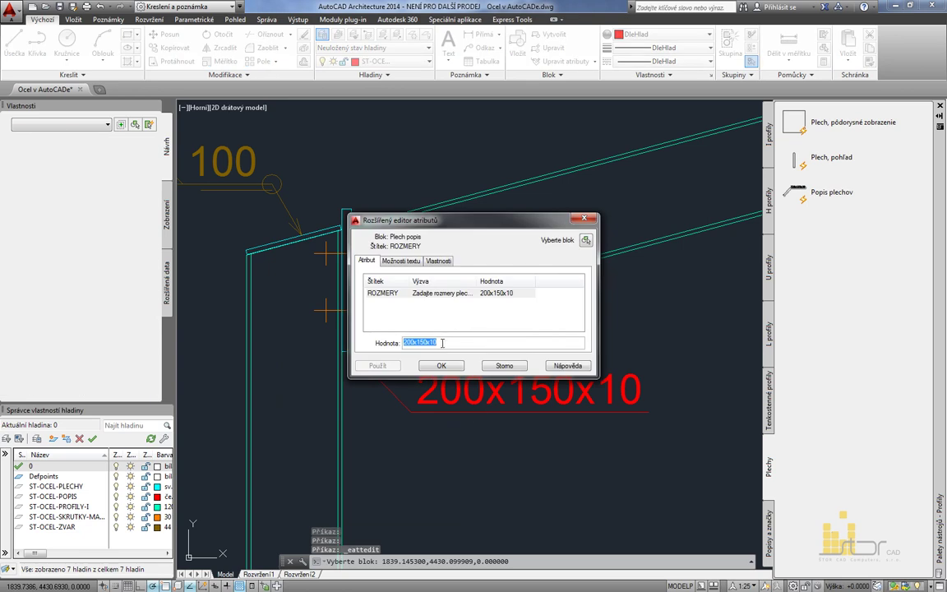
{"action": "left_click", "coordinate": [504, 367]}
{"action": "left_click", "coordinate": [345, 212]}
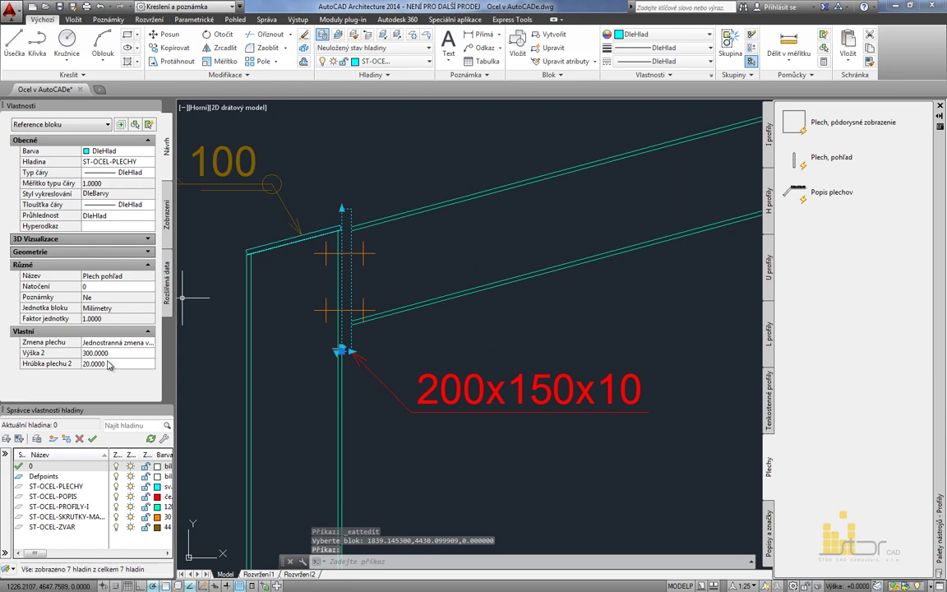
{"action": "key", "text": "Escape"}
{"action": "double_click", "coordinate": [536, 377]}
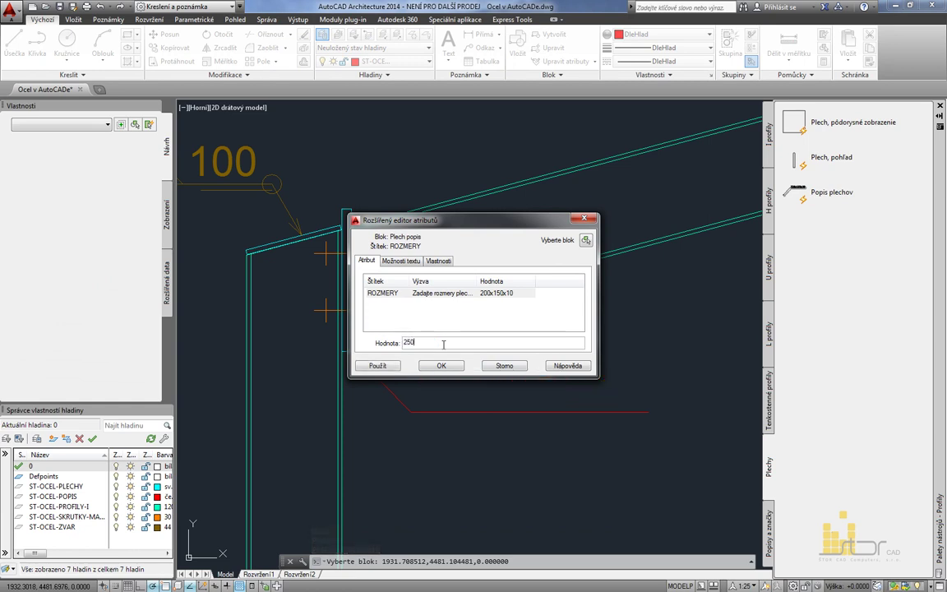
{"action": "type", "text": "00x20"}
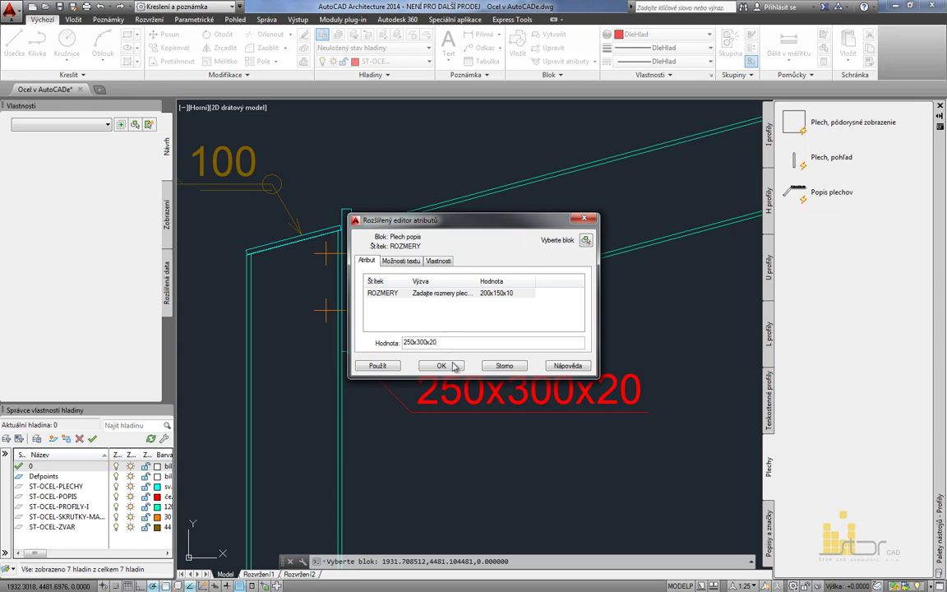
{"action": "left_click", "coordinate": [458, 365]}
Insert a Profily_popis label beside the left column and move its leader end into the column.
{"action": "scroll", "coordinate": [424, 395], "scroll_direction": "down", "scroll_amount": 3}
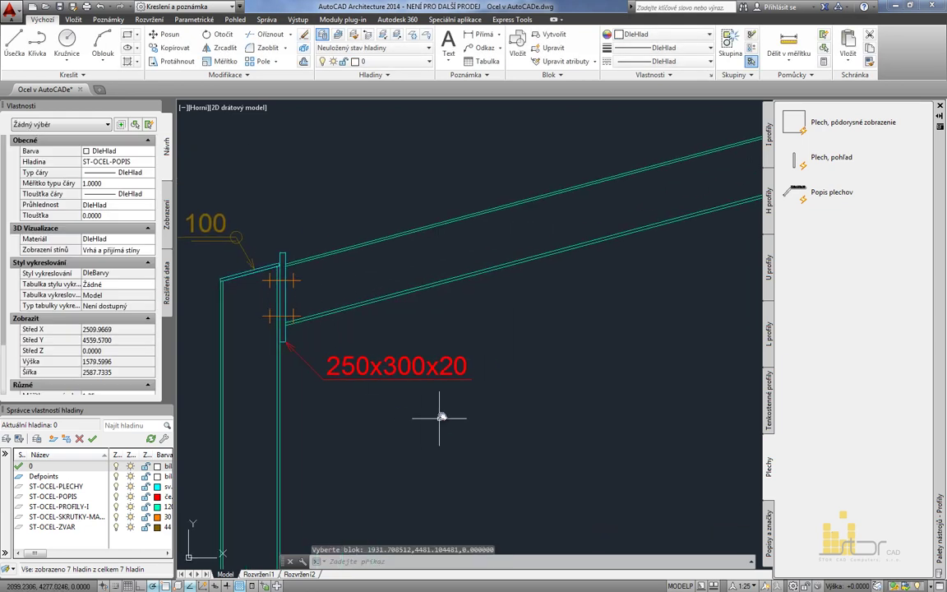
{"action": "scroll", "coordinate": [422, 387], "scroll_direction": "down", "scroll_amount": 5}
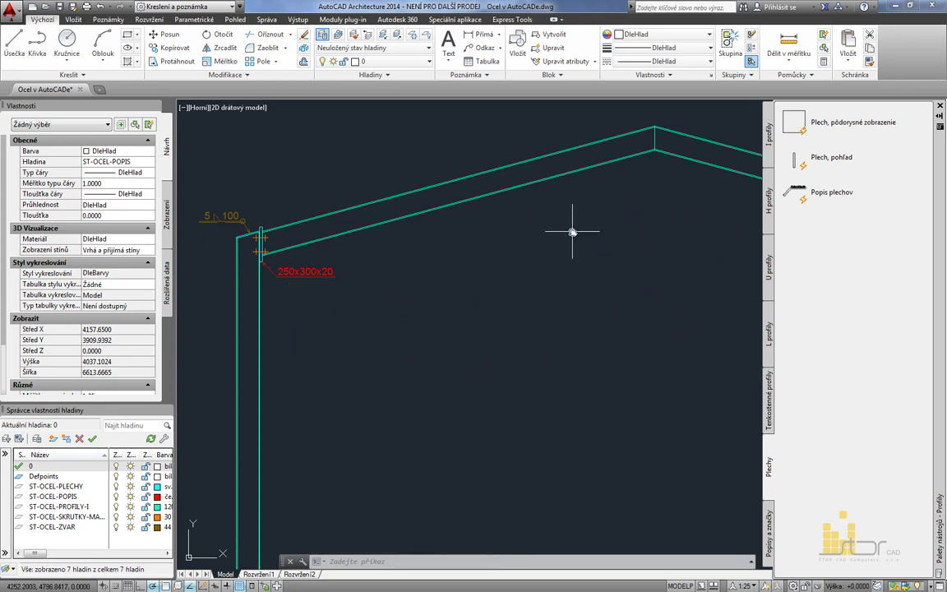
{"action": "scroll", "coordinate": [479, 255], "scroll_direction": "down", "scroll_amount": 2}
{"action": "mouse_move", "coordinate": [495, 349]}
{"action": "middle_mouse_down"}
{"action": "mouse_move", "coordinate": [415, 247]}
{"action": "mouse_move", "coordinate": [445, 278]}
{"action": "middle_mouse_up"}
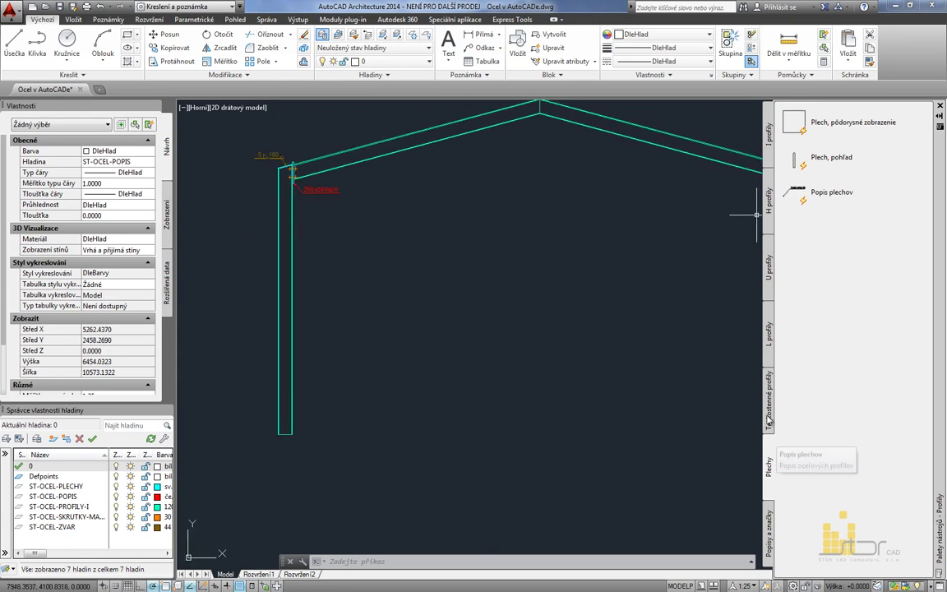
{"action": "left_click", "coordinate": [770, 533]}
{"action": "left_click", "coordinate": [789, 141]}
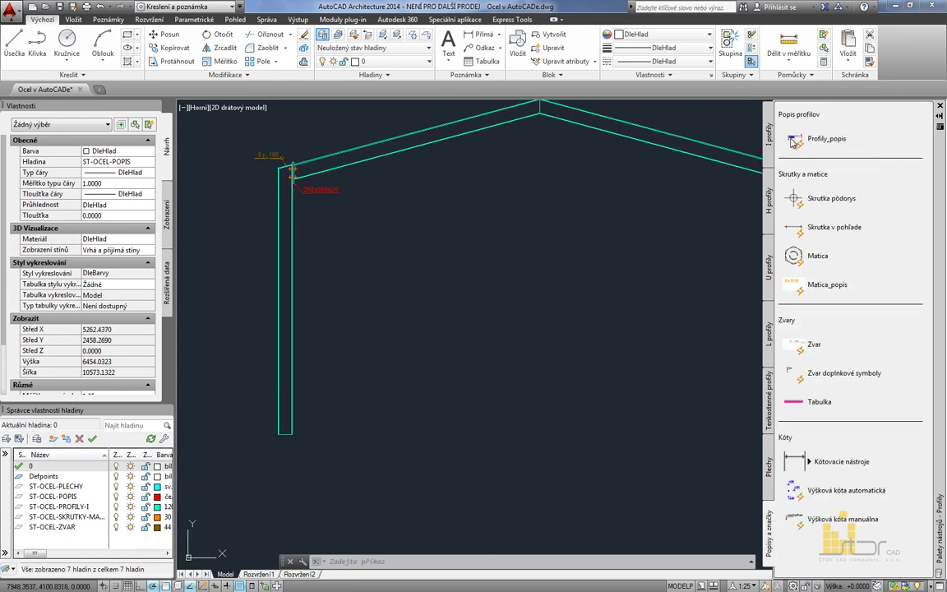
{"action": "scroll", "coordinate": [302, 296], "scroll_direction": "up", "scroll_amount": 5}
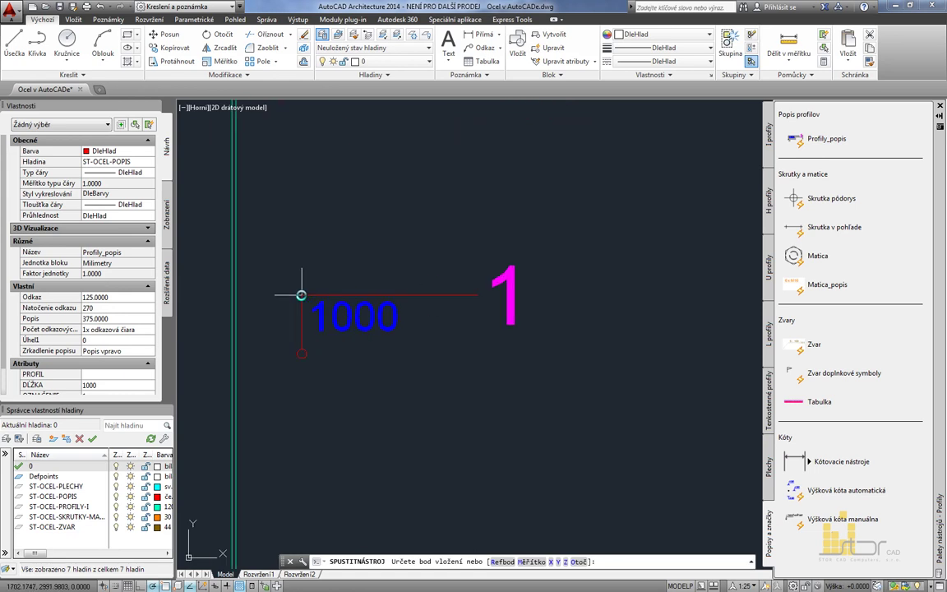
{"action": "left_click", "coordinate": [303, 292]}
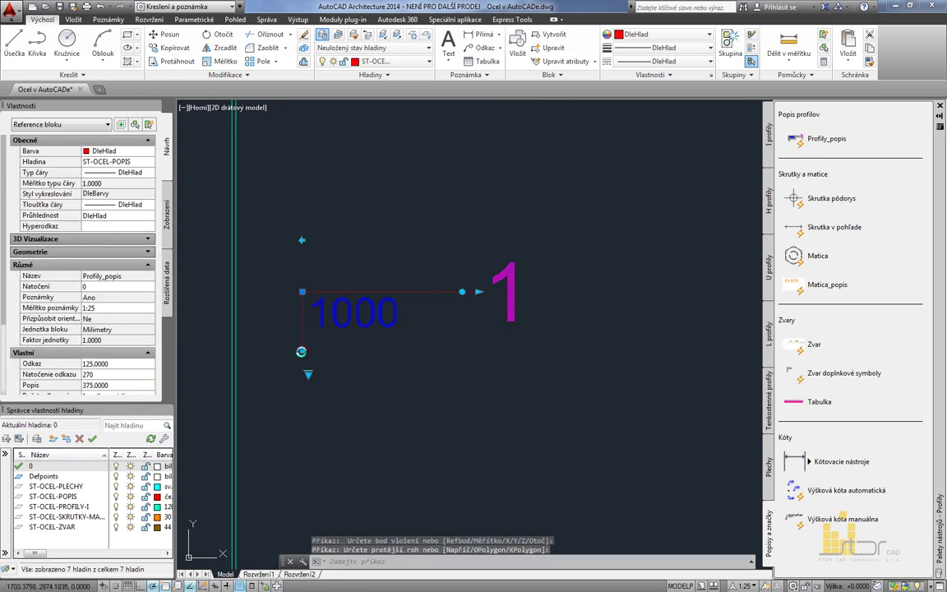
{"action": "left_click", "coordinate": [302, 353]}
{"action": "left_click", "coordinate": [207, 350]}
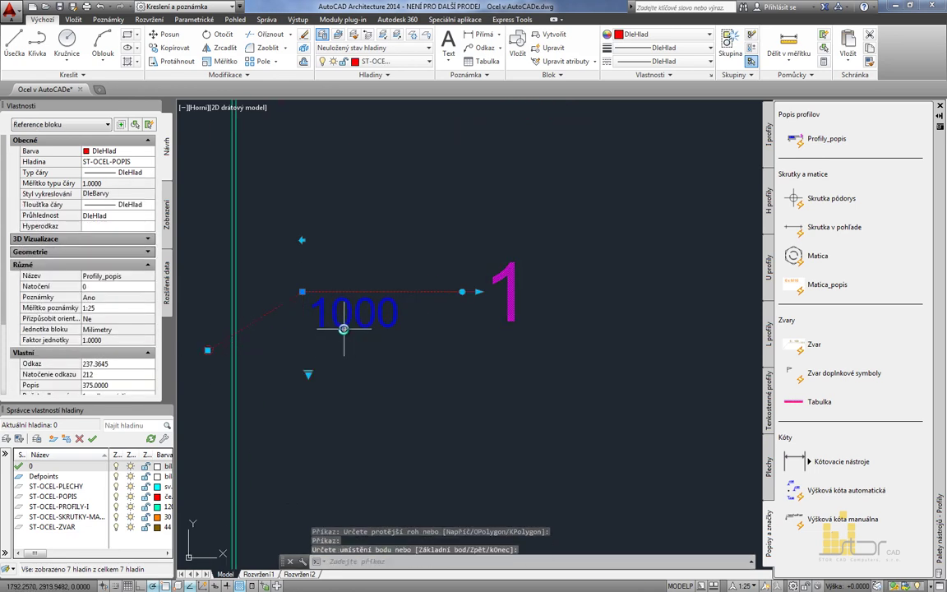
Fill the profile label's PROFIL attribute with an object field linked to the left column block's Označenie property.
{"action": "middle_click_drag", "start_coordinate": [344, 329], "coordinate": [412, 324]}
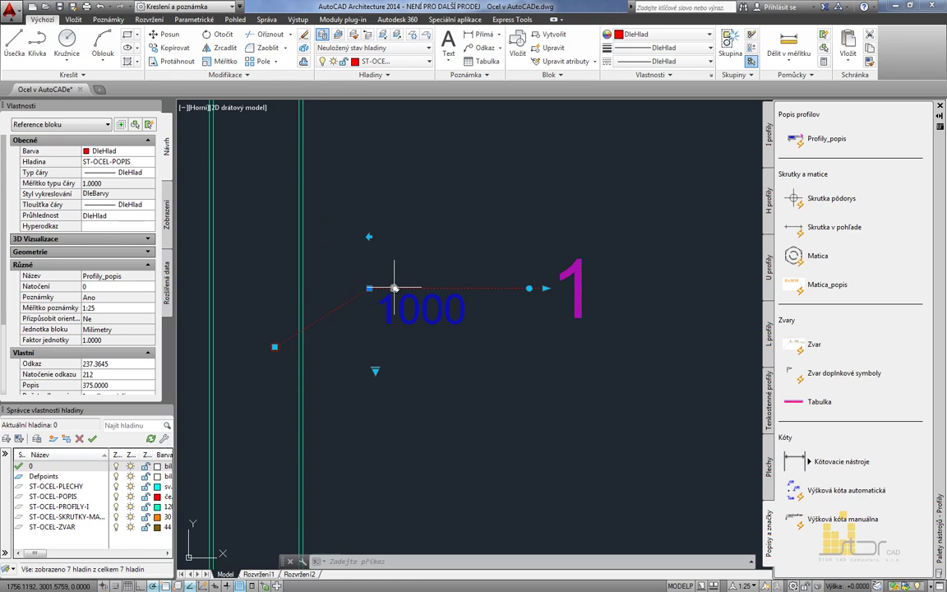
{"action": "double_click", "coordinate": [395, 288]}
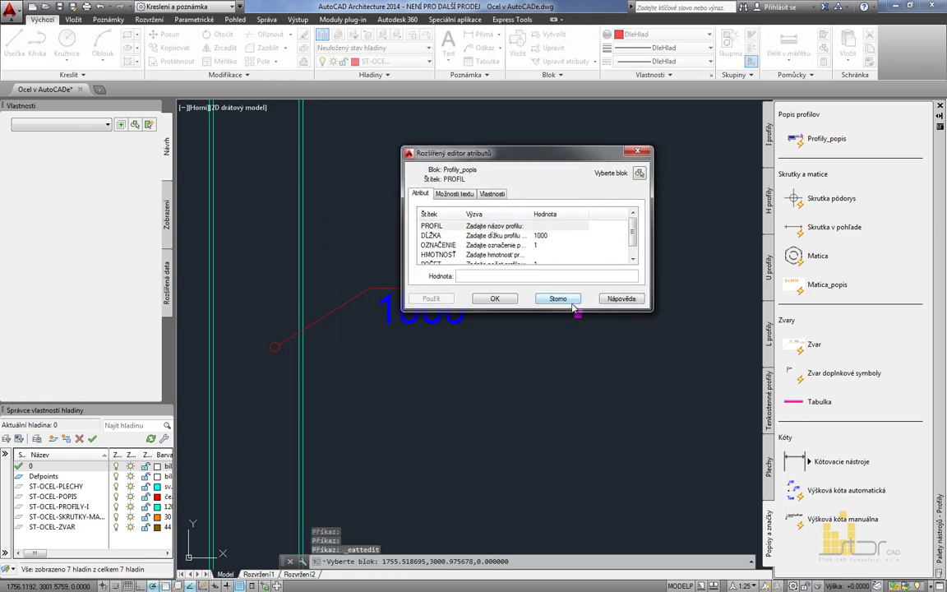
{"action": "left_click_drag", "start_coordinate": [573, 310], "coordinate": [573, 355]}
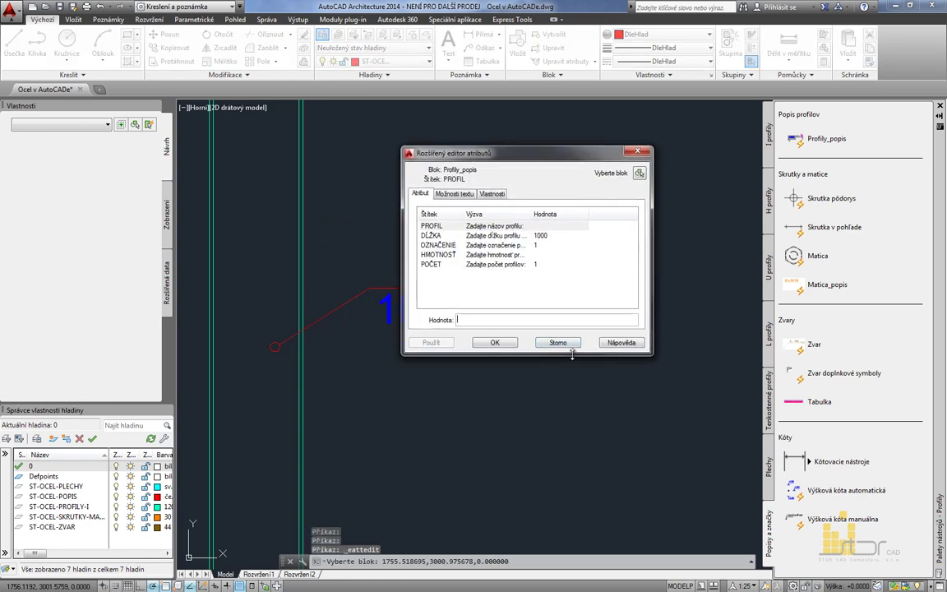
{"action": "right_click", "coordinate": [464, 320]}
{"action": "left_click", "coordinate": [496, 397]}
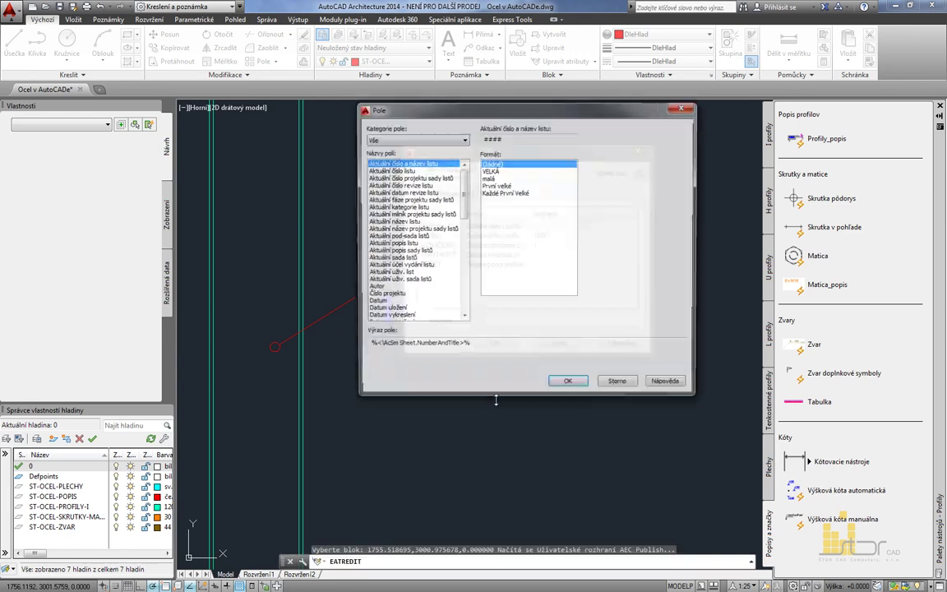
{"action": "left_click", "coordinate": [444, 140]}
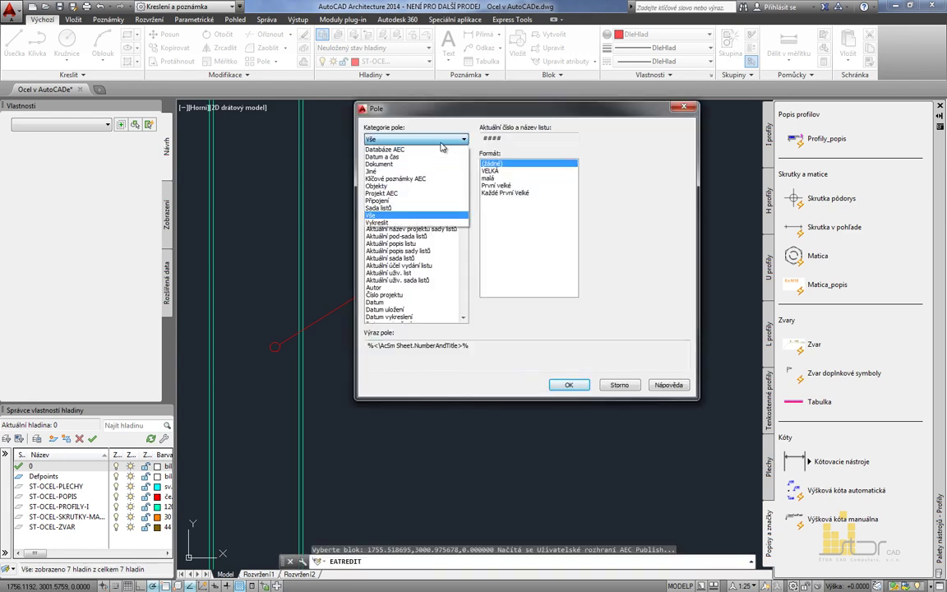
{"action": "left_click", "coordinate": [418, 188]}
{"action": "left_click", "coordinate": [573, 141]}
{"action": "left_click", "coordinate": [298, 263]}
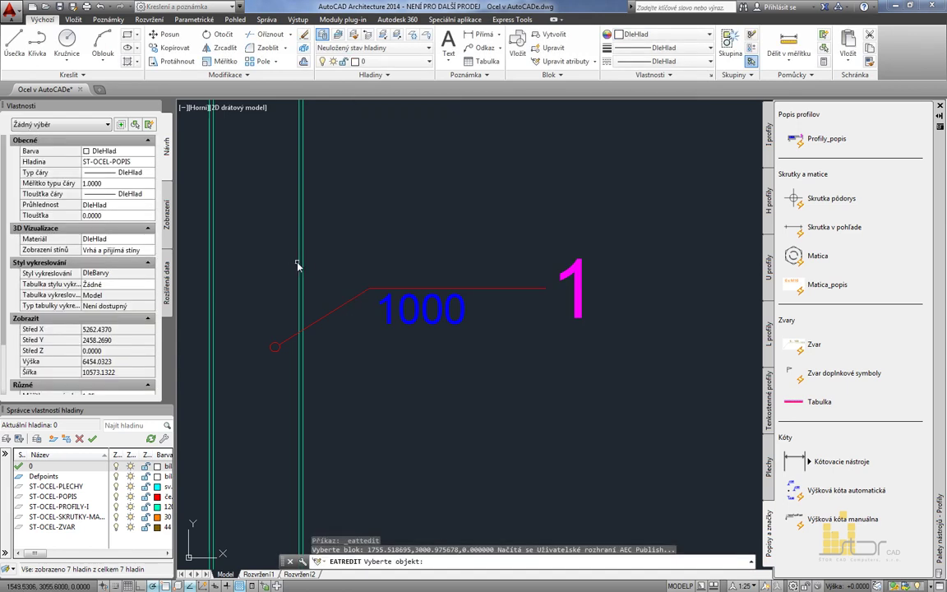
{"action": "left_click", "coordinate": [493, 259]}
{"action": "left_click", "coordinate": [569, 385]}
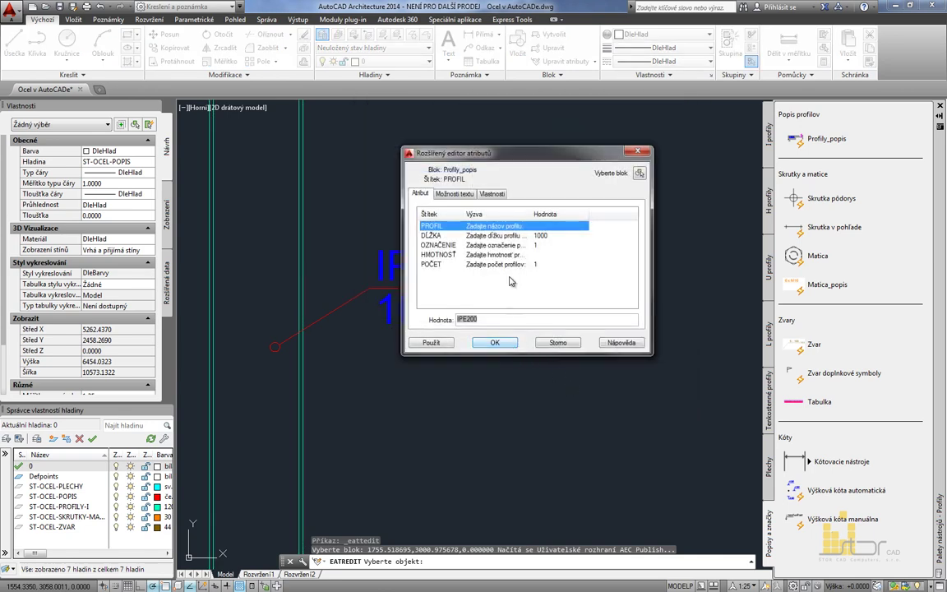
Fill the profile label's HMOTNOSŤ attribute with an object field linked to the left column block's Hmotnosť property.
{"action": "left_click", "coordinate": [510, 257]}
{"action": "left_click", "coordinate": [482, 319]}
{"action": "right_click", "coordinate": [481, 321]}
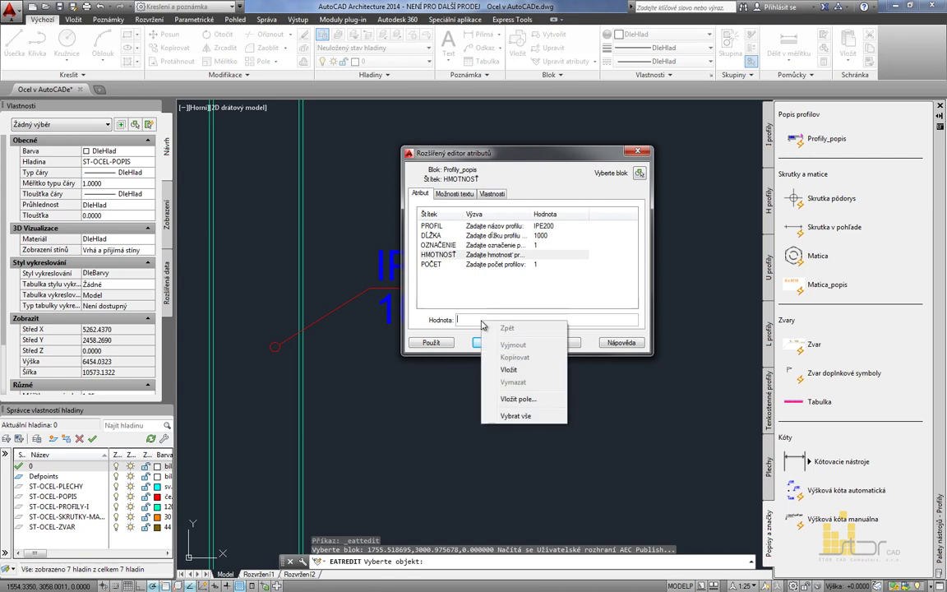
{"action": "left_click", "coordinate": [517, 399]}
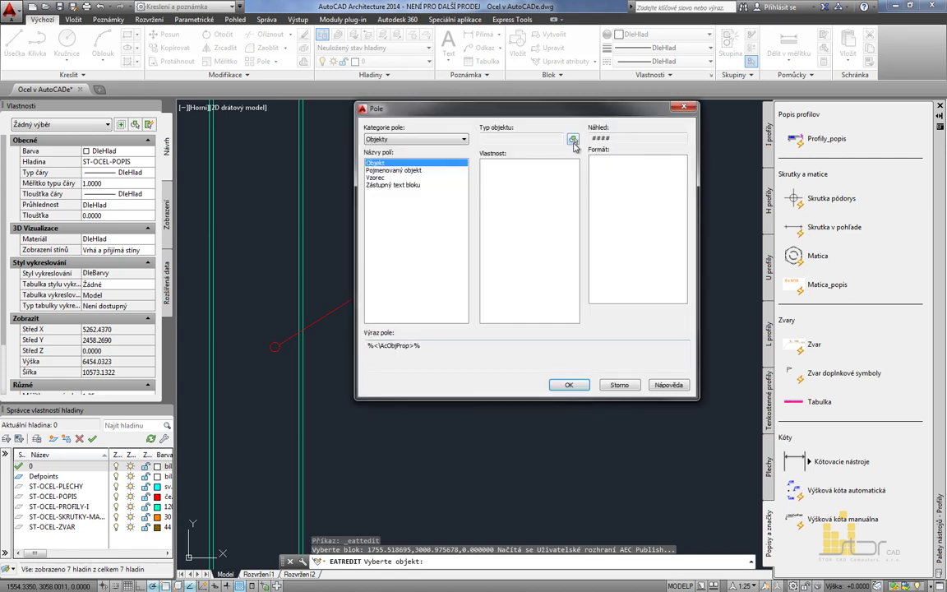
{"action": "left_click", "coordinate": [574, 140]}
{"action": "left_click", "coordinate": [310, 259]}
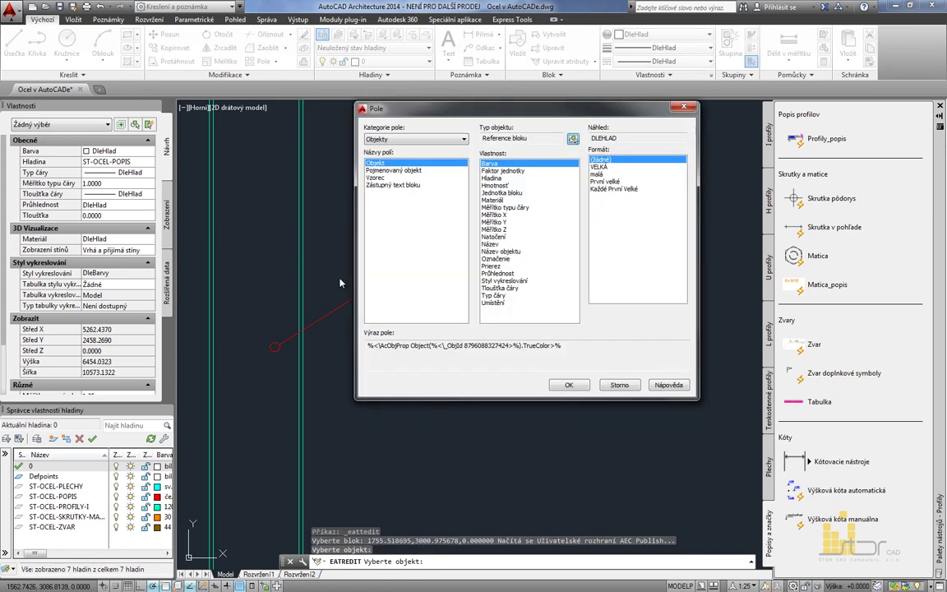
{"action": "left_click", "coordinate": [496, 185]}
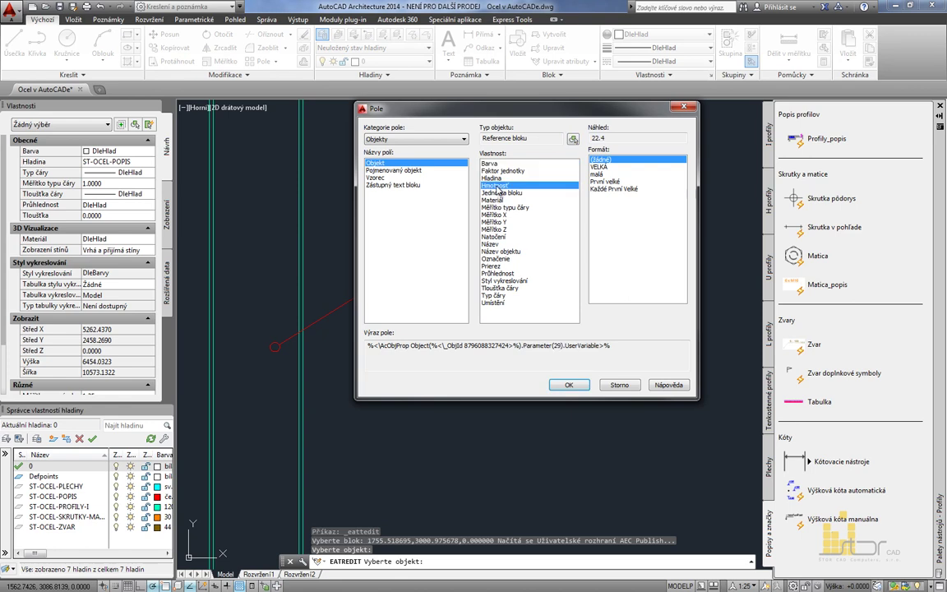
{"action": "left_click", "coordinate": [567, 384]}
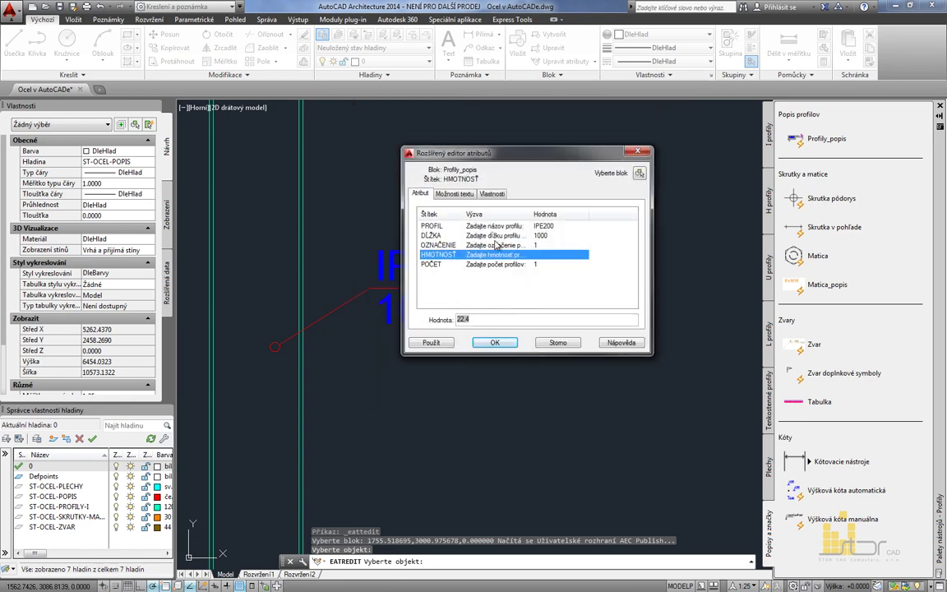
{"action": "left_click", "coordinate": [495, 344]}
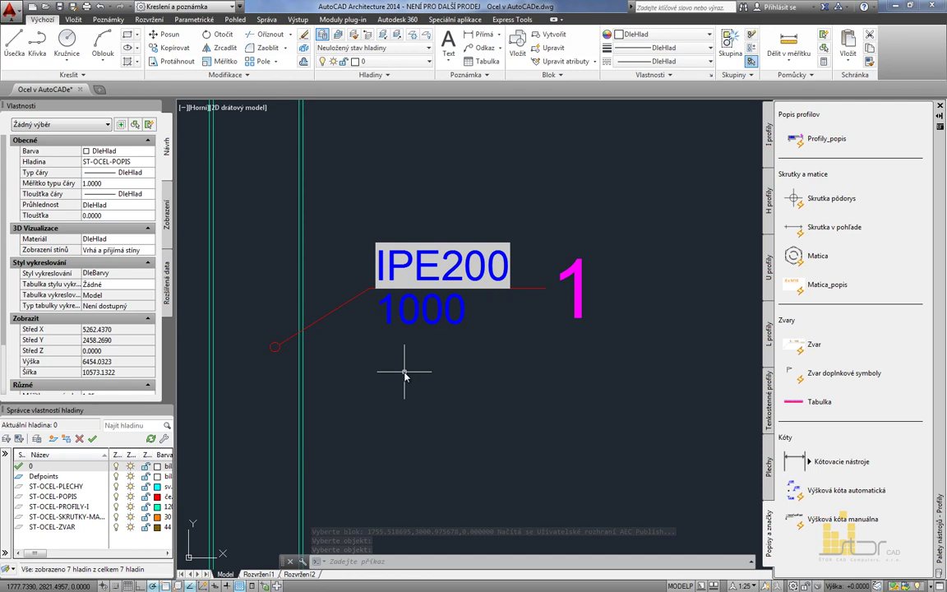
Add a vertical linear dimension of the left column from its base to the top of its inner edge, placed outside the frame.
{"action": "scroll", "coordinate": [403, 374], "scroll_direction": "down", "scroll_amount": 8}
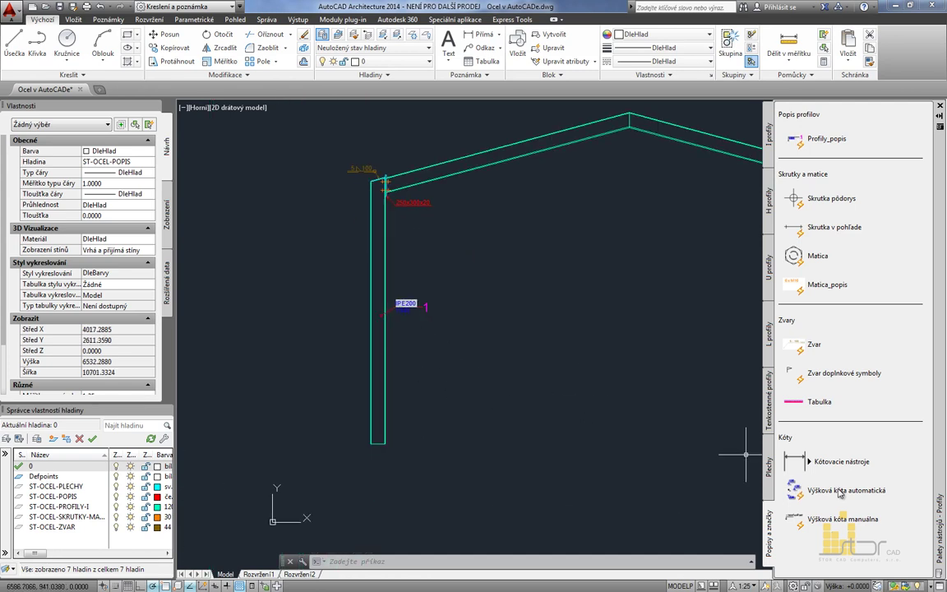
{"action": "left_click", "coordinate": [811, 463]}
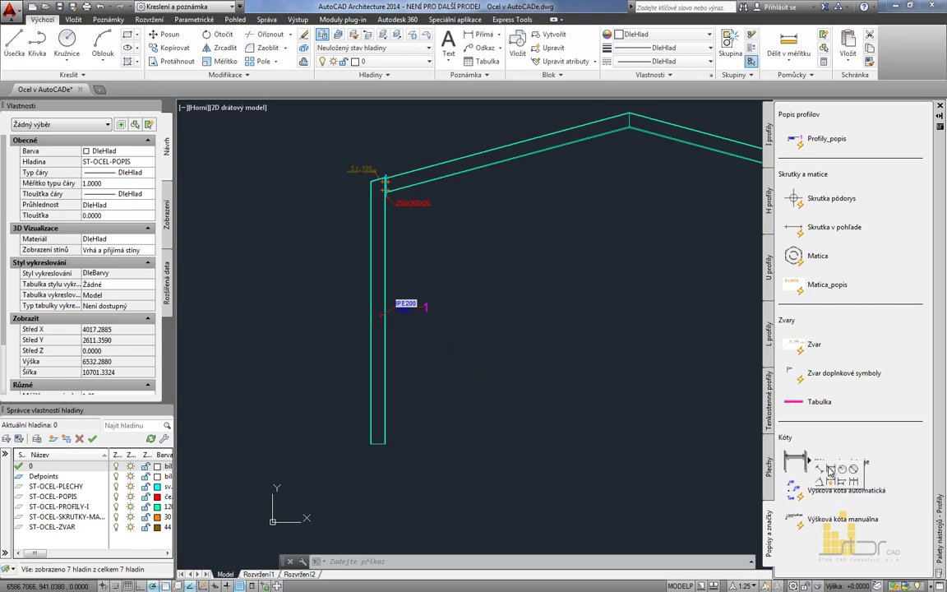
{"action": "left_click", "coordinate": [829, 468]}
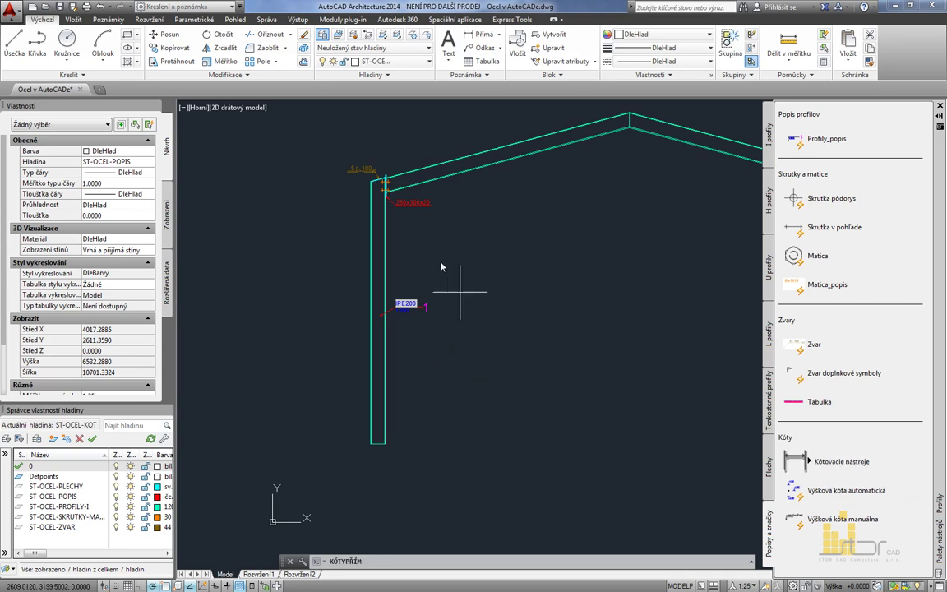
{"action": "left_click", "coordinate": [384, 445]}
{"action": "scroll", "coordinate": [381, 180], "scroll_direction": "up", "scroll_amount": 10}
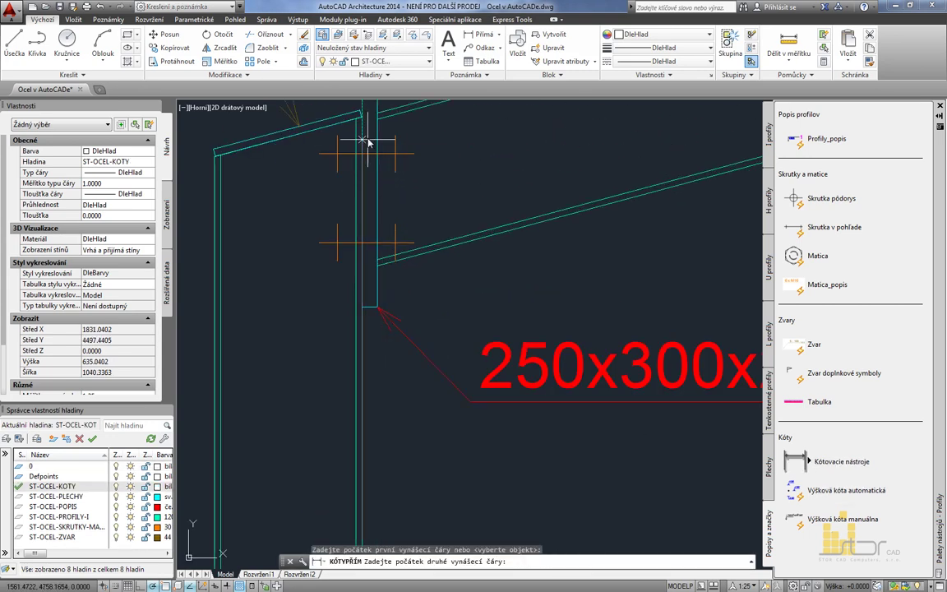
{"action": "left_click", "coordinate": [365, 125]}
{"action": "scroll", "coordinate": [393, 235], "scroll_direction": "down", "scroll_amount": 6}
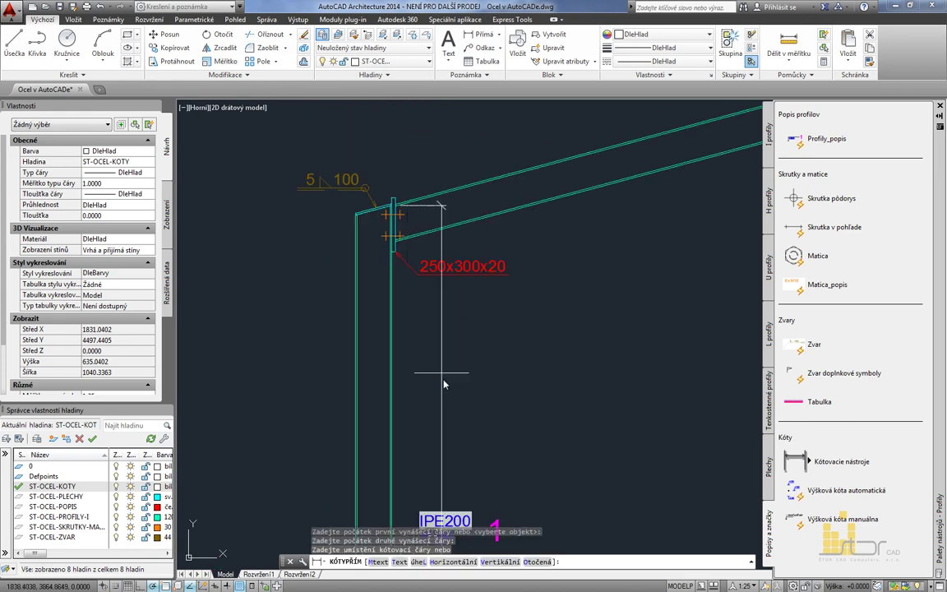
{"action": "middle_click_drag", "start_coordinate": [236, 266], "coordinate": [383, 349]}
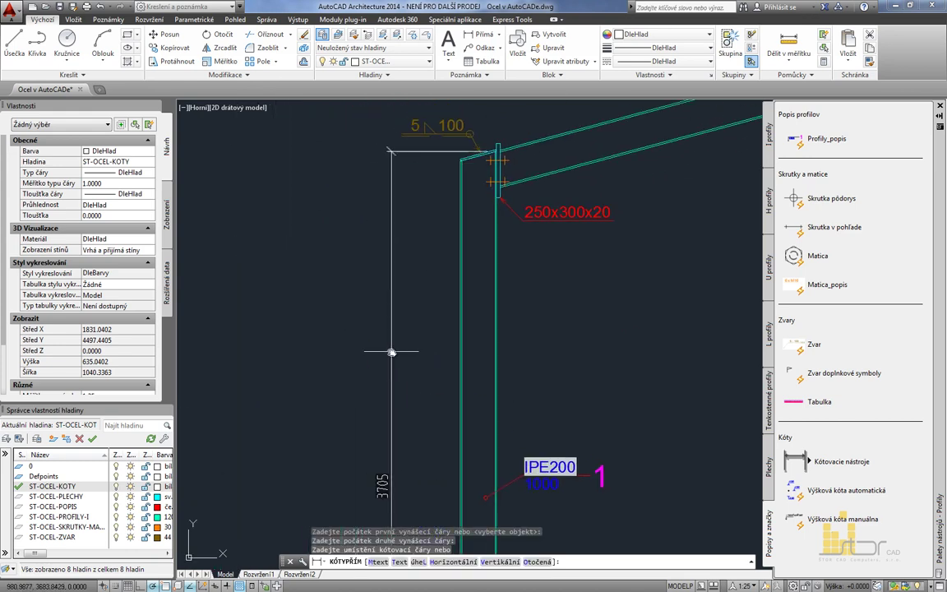
{"action": "left_click", "coordinate": [387, 352]}
Set the profile label's DĹŽKA attribute to 3705.
{"action": "middle_click_drag", "start_coordinate": [440, 402], "coordinate": [411, 264]}
{"action": "scroll", "coordinate": [354, 349], "scroll_direction": "up", "scroll_amount": 4}
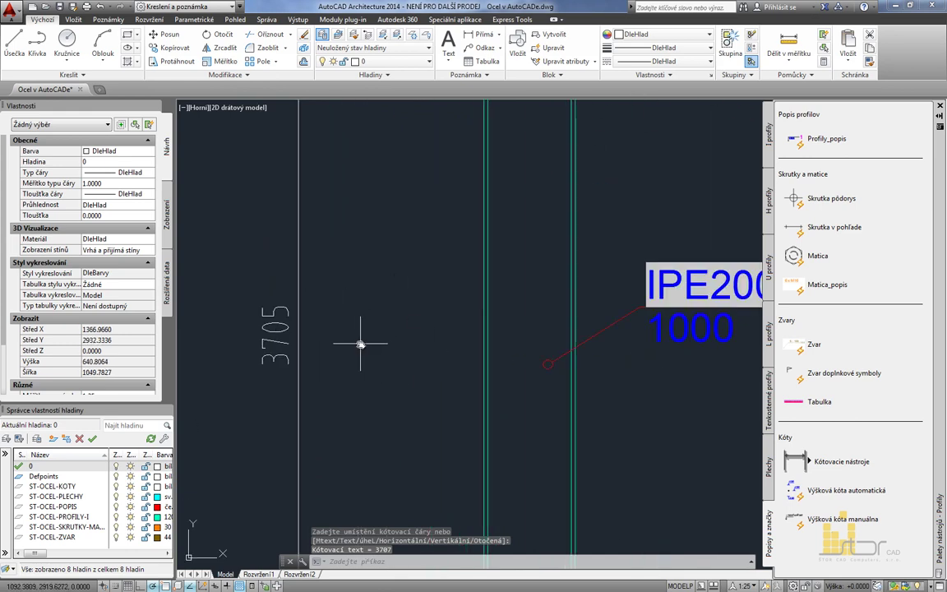
{"action": "left_click", "coordinate": [660, 330]}
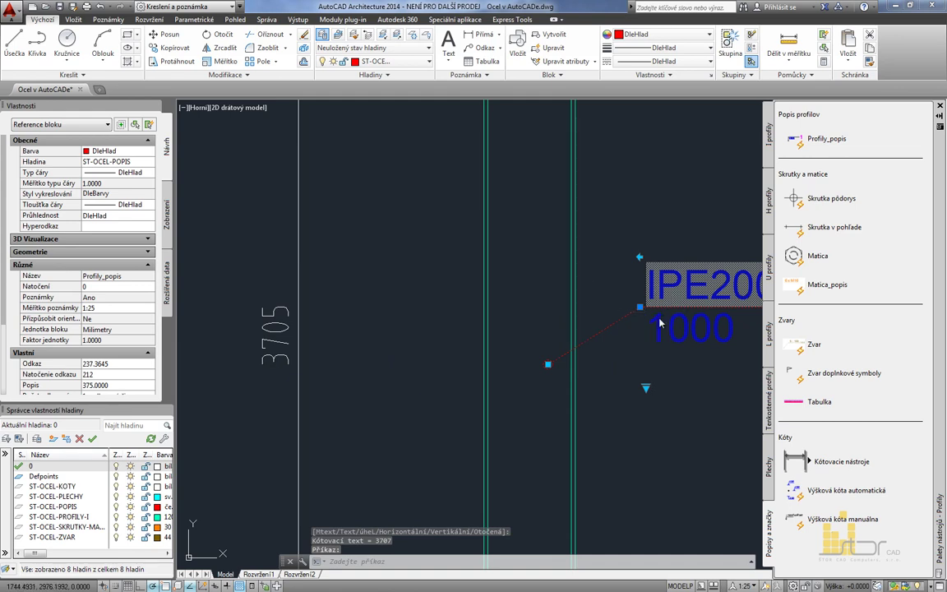
{"action": "left_click", "coordinate": [660, 320]}
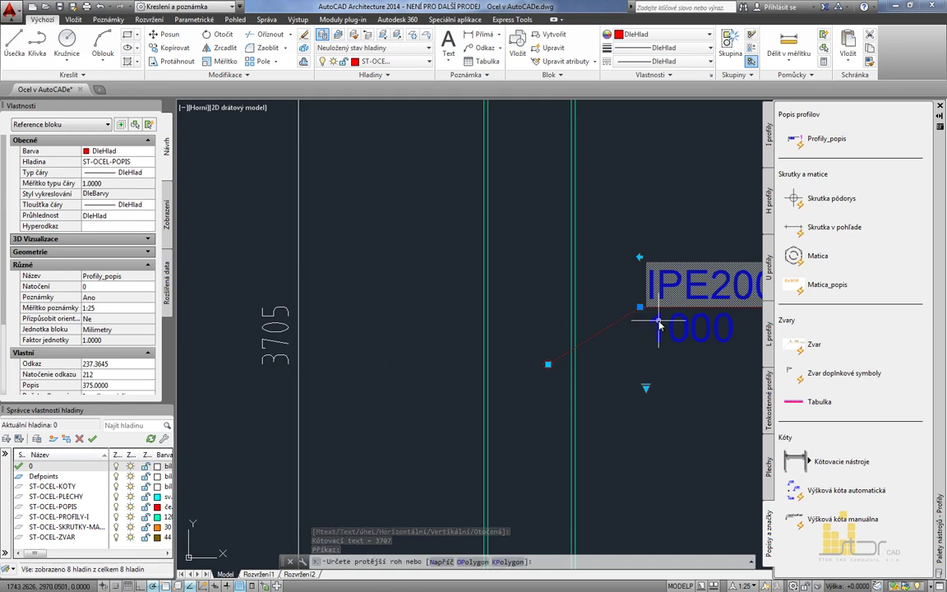
{"action": "double_click", "coordinate": [654, 325]}
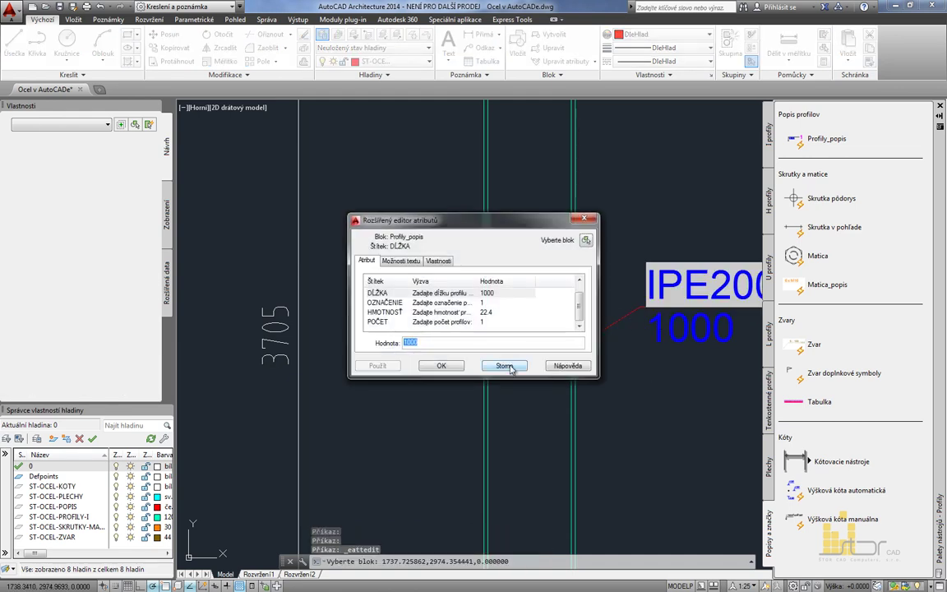
{"action": "left_click", "coordinate": [507, 367]}
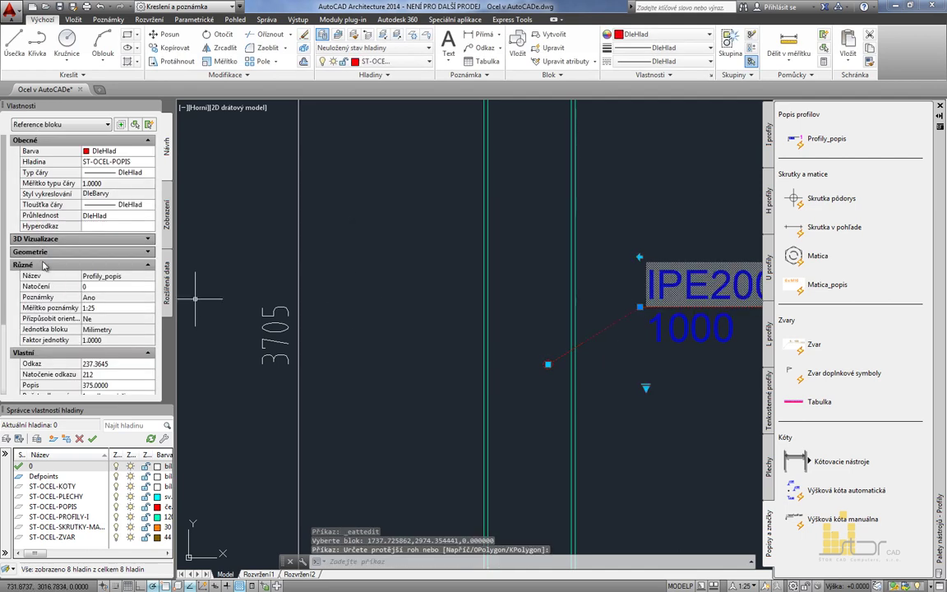
{"action": "left_click", "coordinate": [147, 265]}
{"action": "left_click", "coordinate": [148, 278]}
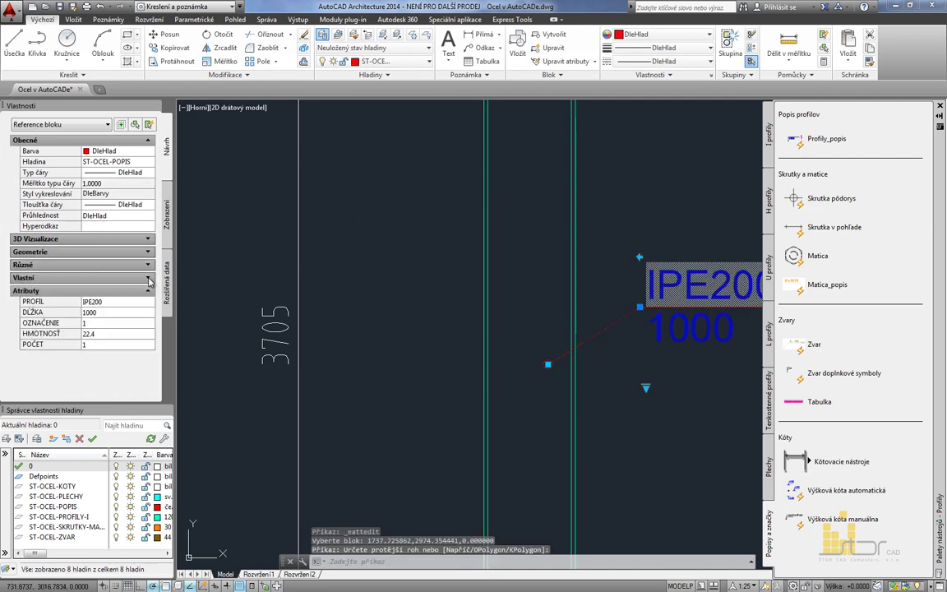
{"action": "left_click", "coordinate": [121, 313]}
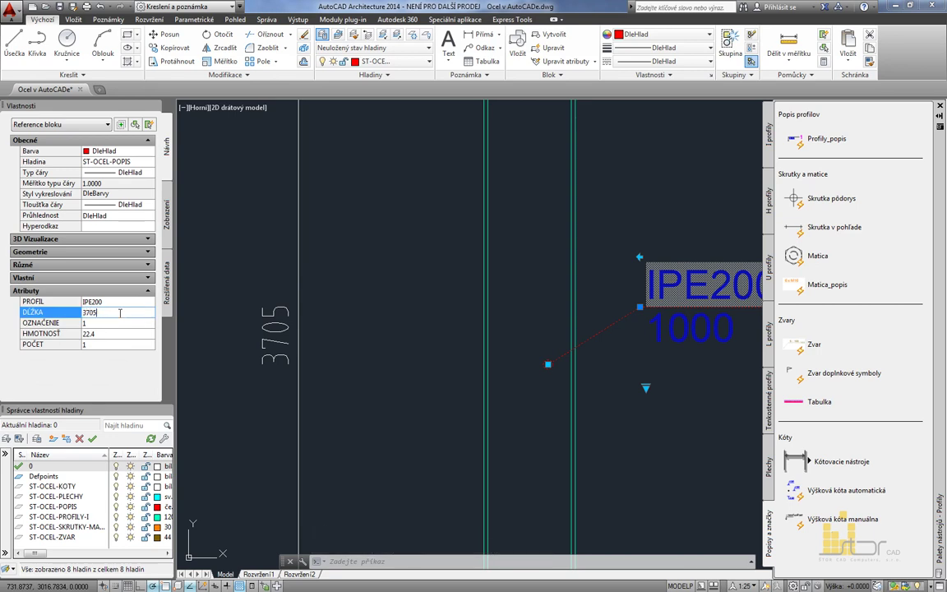
{"action": "key", "text": "Return"}
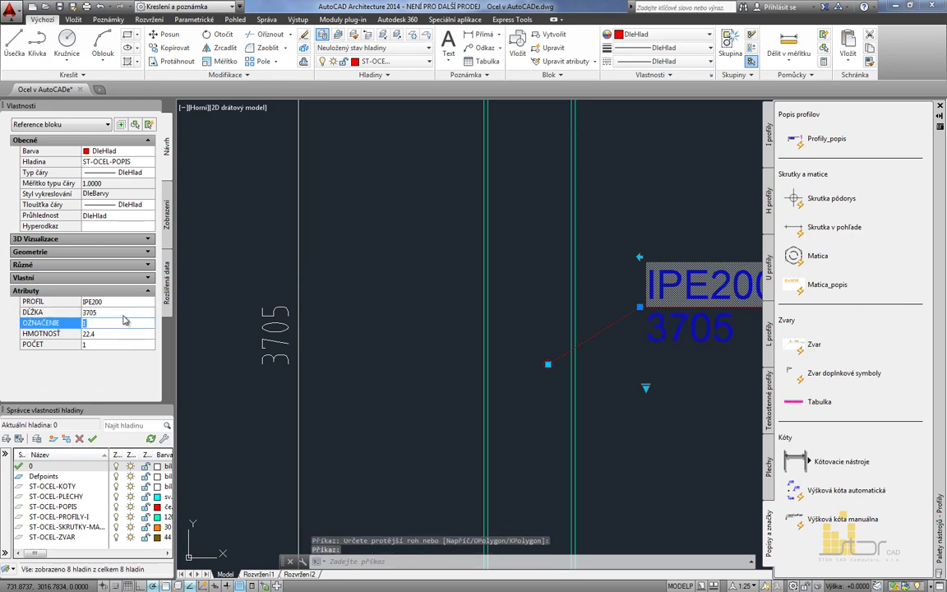
{"action": "key", "text": "Escape"}
Move the left column's IPE200 profile label horizontally across the frame to just inside the right column.
{"action": "scroll", "coordinate": [444, 349], "scroll_direction": "down", "scroll_amount": 5}
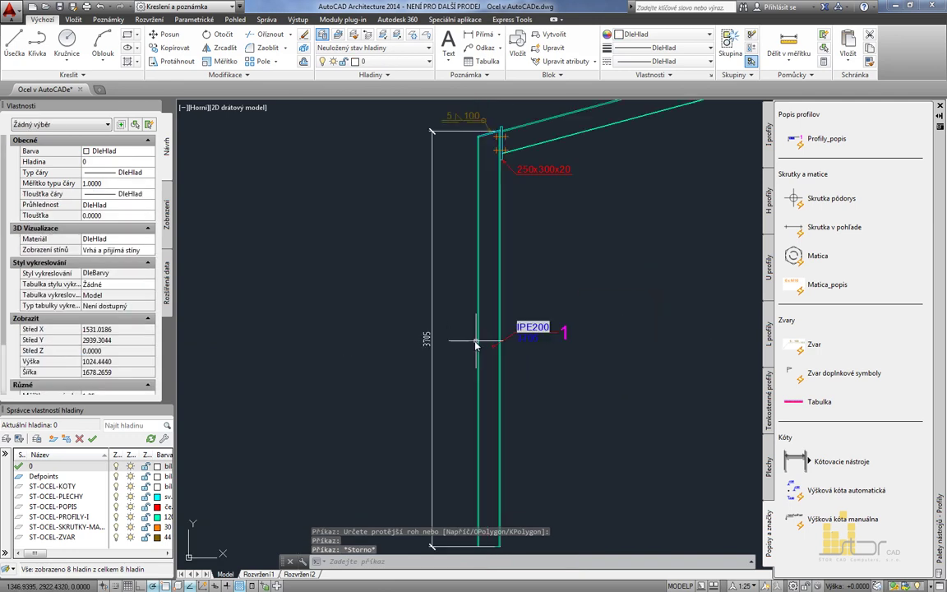
{"action": "type", "text": "m"}
{"action": "key", "text": "Return"}
{"action": "left_click", "coordinate": [460, 359]}
{"action": "left_click", "coordinate": [436, 318]}
{"action": "key", "text": "Return"}
{"action": "left_click", "coordinate": [427, 326]}
{"action": "scroll", "coordinate": [427, 326], "scroll_direction": "down", "scroll_amount": 4}
{"action": "scroll", "coordinate": [519, 327], "scroll_direction": "up", "scroll_amount": 3}
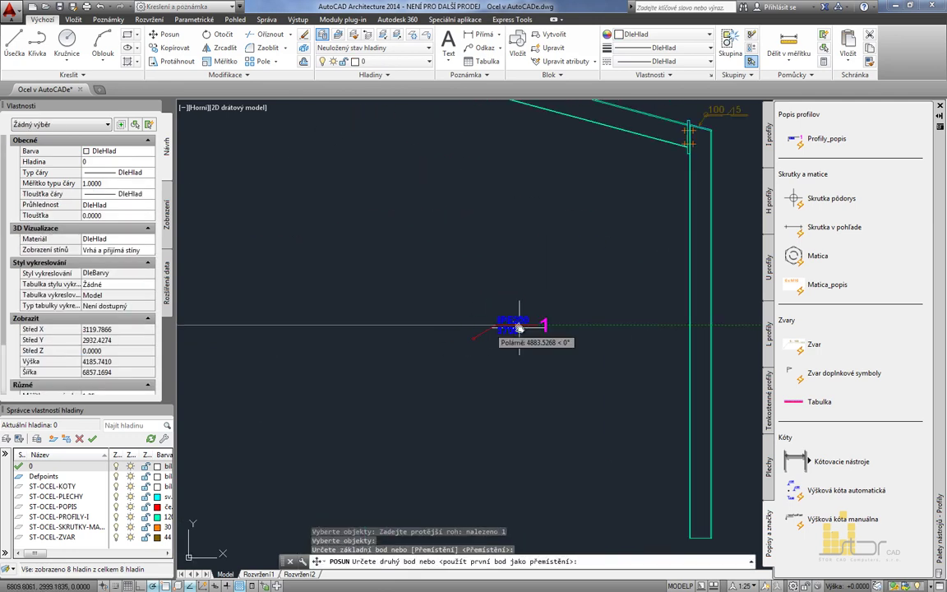
{"action": "key", "text": "Escape"}
Flip the moved profile label horizontally and shift it so its leader end reaches the right column.
{"action": "left_click", "coordinate": [611, 337]}
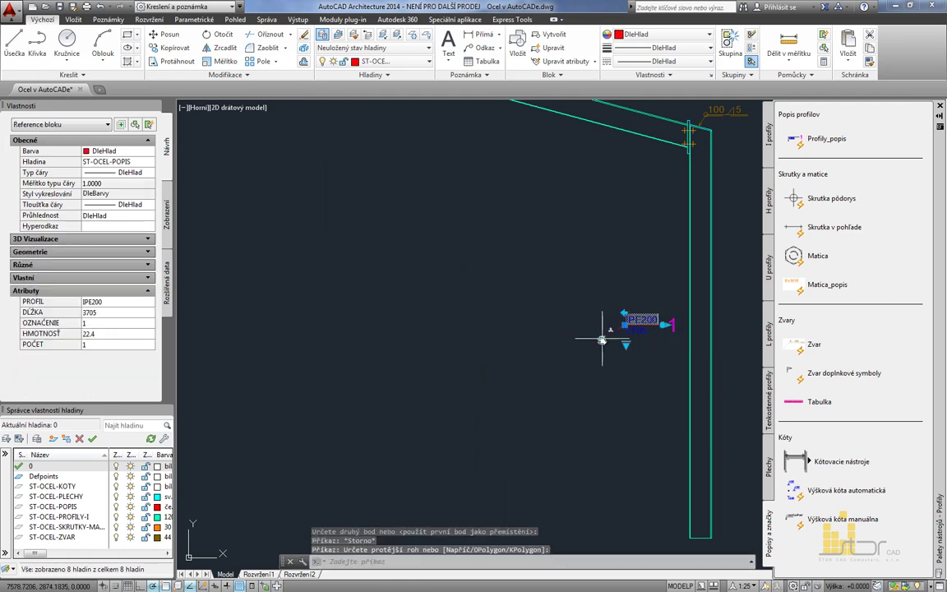
{"action": "left_click", "coordinate": [624, 314]}
{"action": "scroll", "coordinate": [636, 333], "scroll_direction": "up", "scroll_amount": 2}
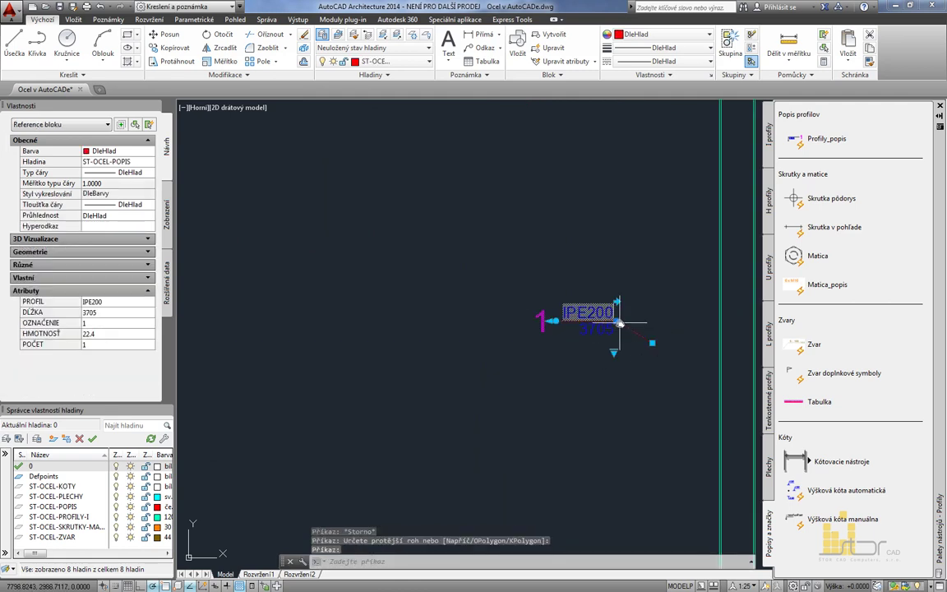
{"action": "left_click", "coordinate": [620, 324]}
{"action": "left_click", "coordinate": [693, 323]}
{"action": "key", "text": "Escape"}
Copy the right column's profile label horizontally back to the inner side of the left column.
{"action": "scroll", "coordinate": [664, 323], "scroll_direction": "down", "scroll_amount": 4}
{"action": "scroll", "coordinate": [579, 332], "scroll_direction": "up", "scroll_amount": 2}
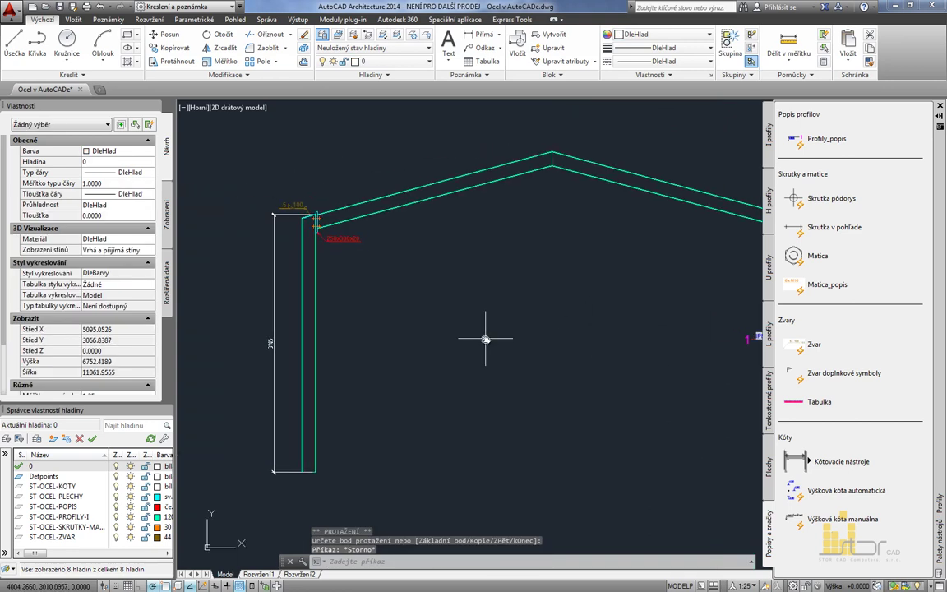
{"action": "key", "text": "Return"}
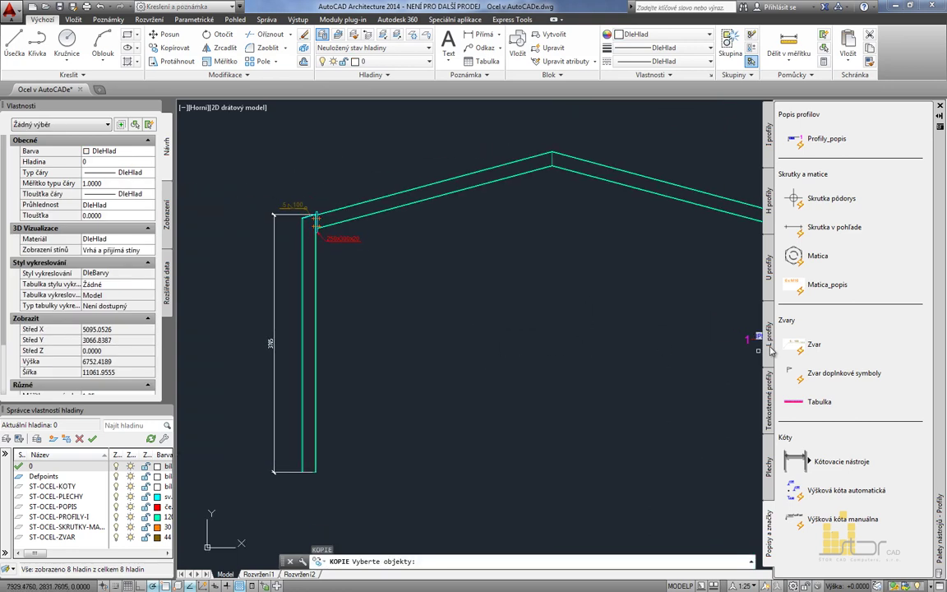
{"action": "left_click", "coordinate": [755, 341]}
{"action": "key", "text": "Return"}
{"action": "left_click", "coordinate": [755, 339]}
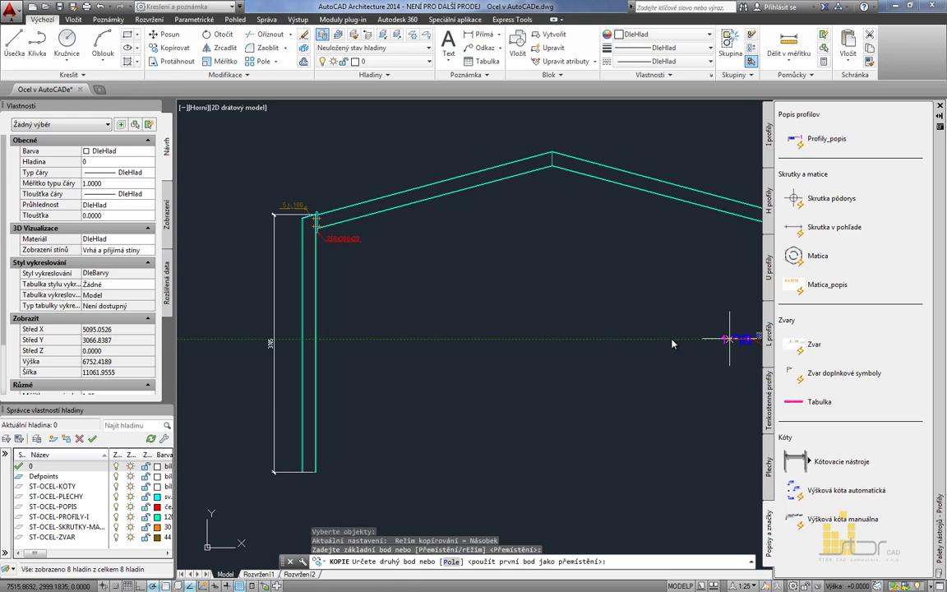
{"action": "left_click", "coordinate": [342, 339]}
{"action": "key", "text": "Escape"}
Flip the copied profile label and shift it so its leader end lies in the left column.
{"action": "left_click", "coordinate": [352, 336]}
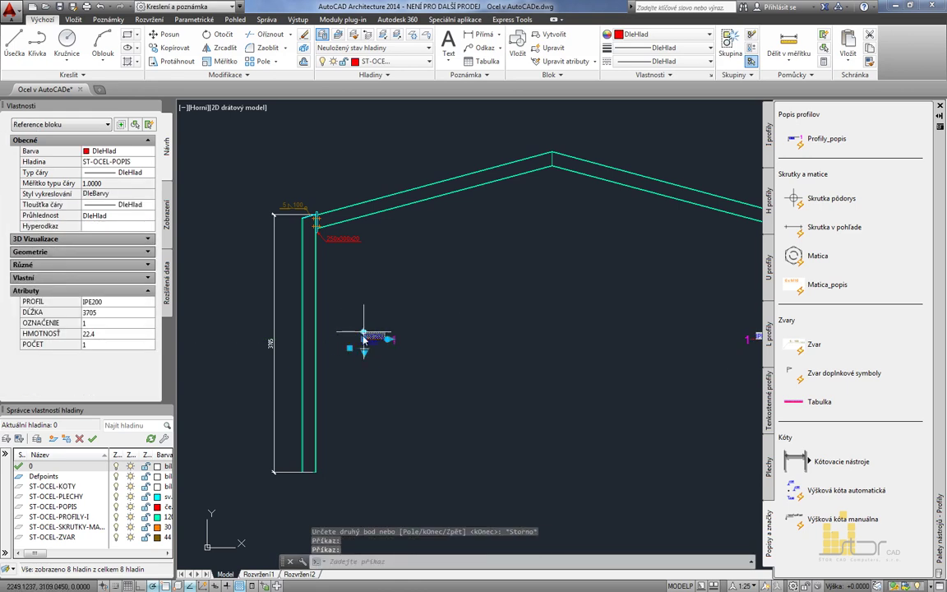
{"action": "left_click", "coordinate": [362, 340]}
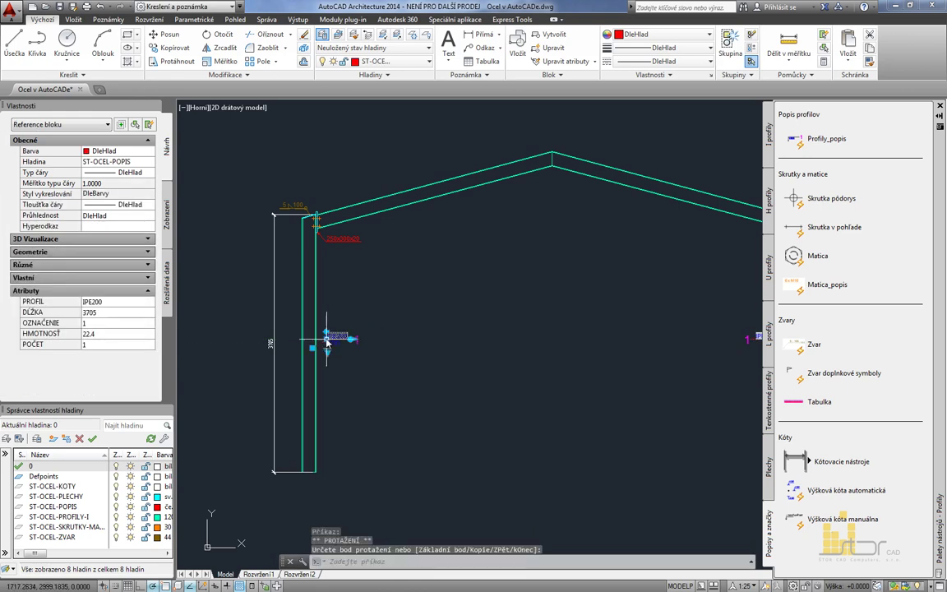
{"action": "key", "text": "Escape"}
Copy the left column's profile label to a spot just below the left rafter.
{"action": "middle_click_drag", "start_coordinate": [455, 336], "coordinate": [368, 380]}
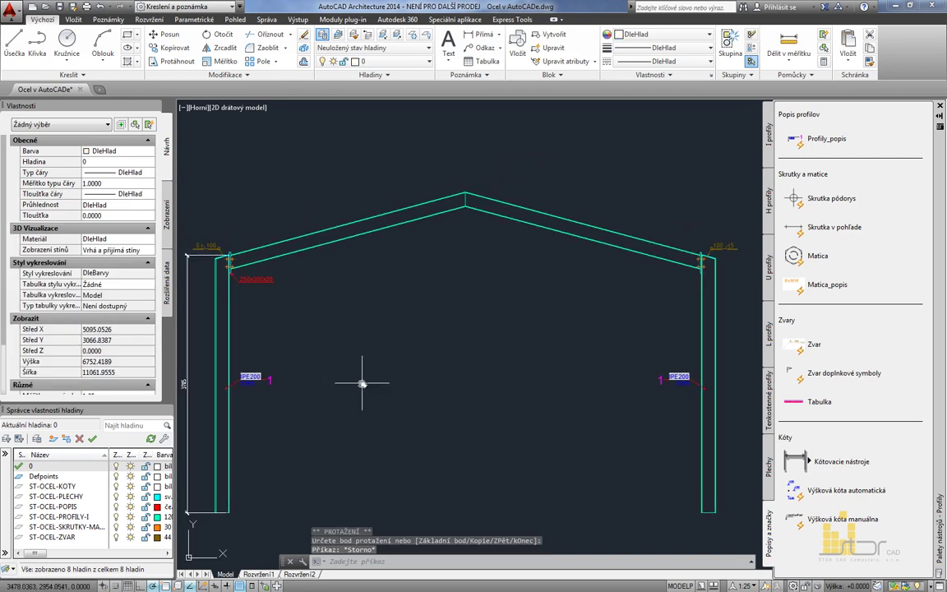
{"action": "type", "text": "c"}
{"action": "key", "text": "Return"}
{"action": "left_click", "coordinate": [257, 377]}
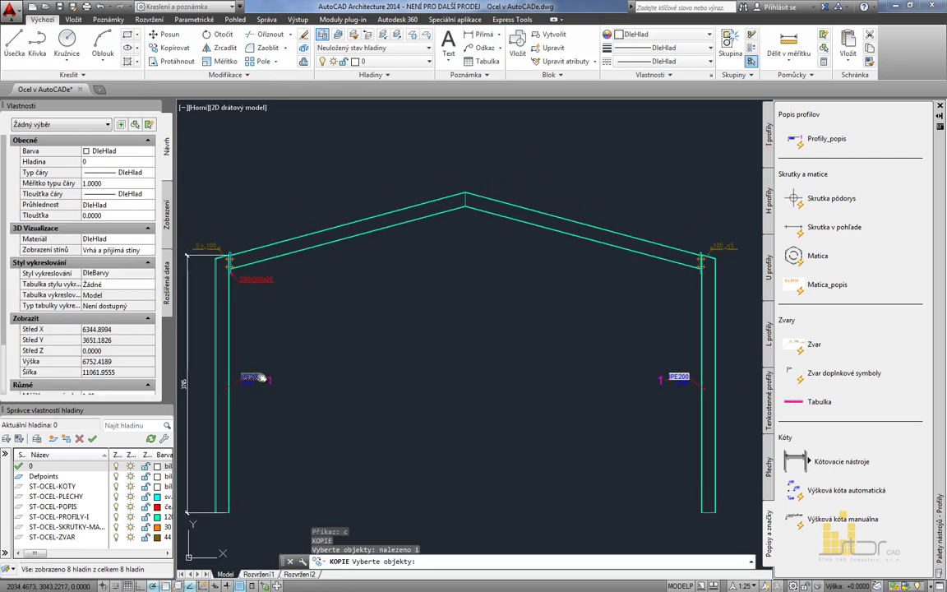
{"action": "key", "text": "Return"}
{"action": "left_click", "coordinate": [262, 379]}
{"action": "scroll", "coordinate": [372, 274], "scroll_direction": "up", "scroll_amount": 5}
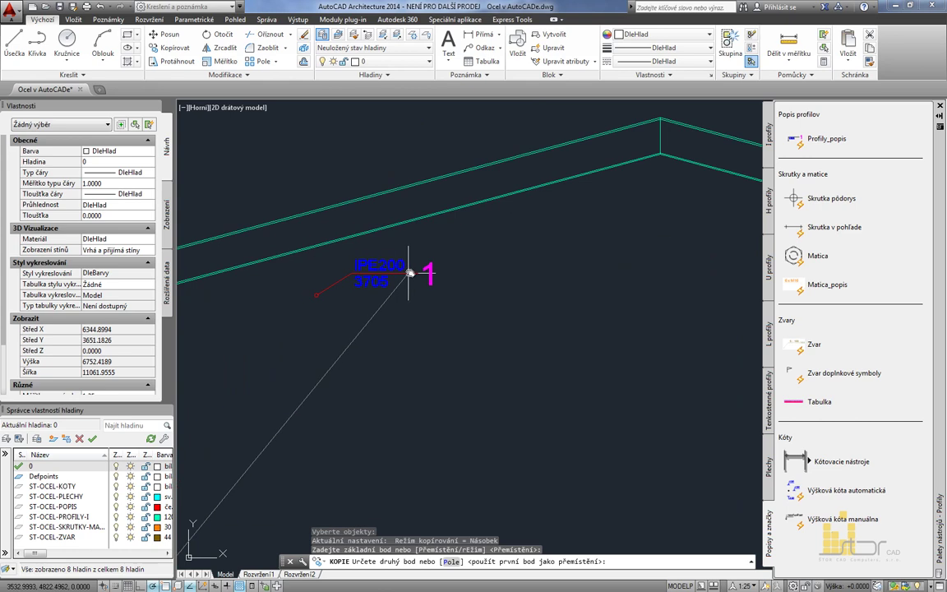
{"action": "left_click", "coordinate": [413, 284]}
{"action": "key", "text": "Escape"}
Move the copied label's leader end into the left rafter and set its OZNAČENIE attribute to 2.
{"action": "left_click", "coordinate": [412, 283]}
{"action": "left_click", "coordinate": [319, 289]}
{"action": "left_click", "coordinate": [319, 292]}
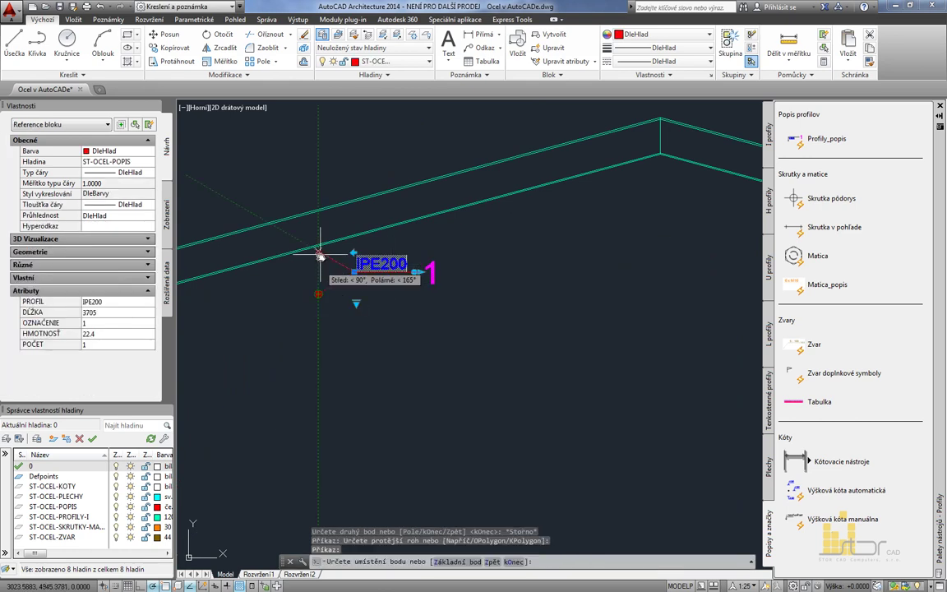
{"action": "left_click", "coordinate": [319, 236]}
{"action": "left_click", "coordinate": [107, 323]}
{"action": "type", "text": "2"}
{"action": "key", "text": "Tab"}
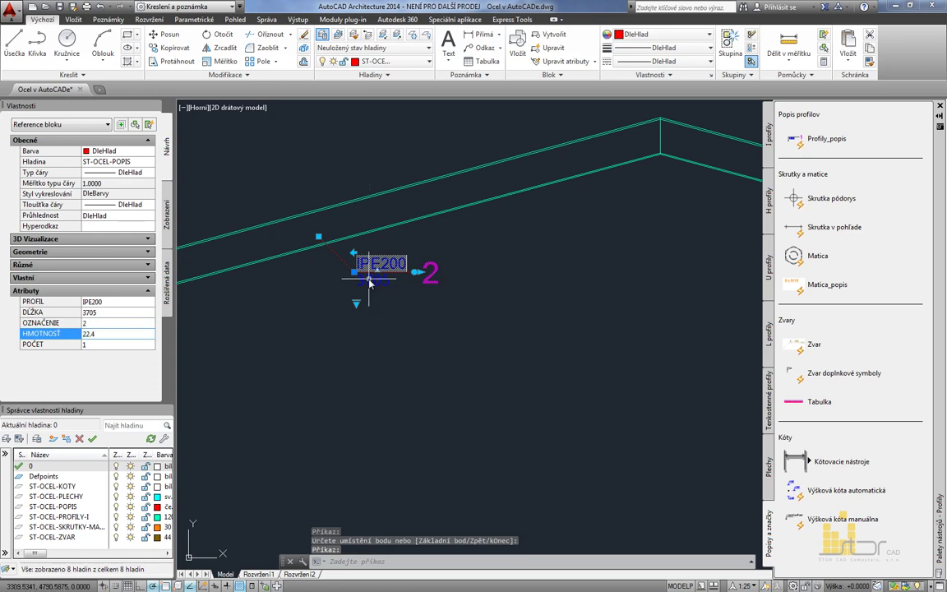
{"action": "key", "text": "Escape"}
{"action": "middle_click_drag", "start_coordinate": [353, 319], "coordinate": [514, 316]}
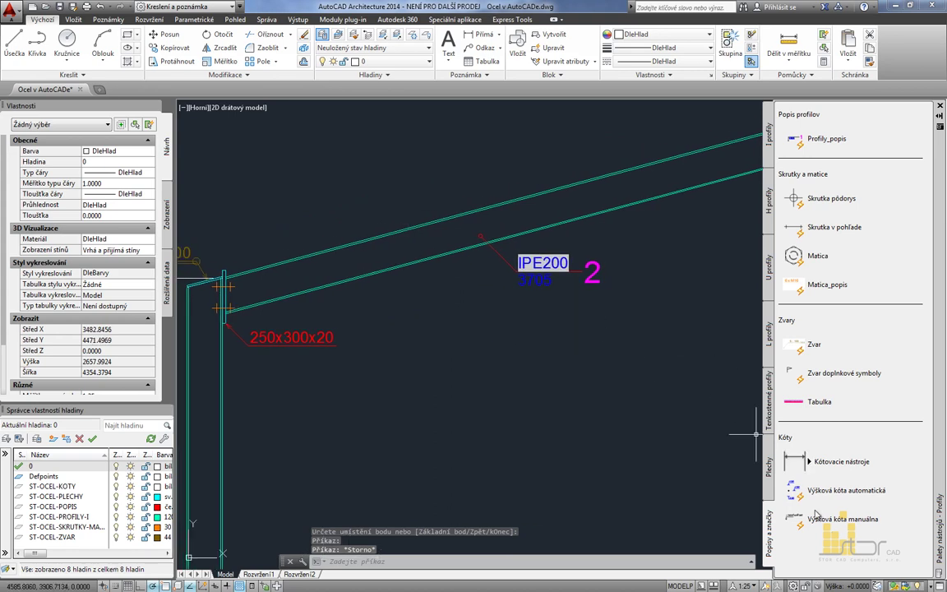
Add an aligned dimension along the left rafter's lower edge, from the end plate to the ridge, placed below the rafter's profile label.
{"action": "left_click", "coordinate": [810, 462]}
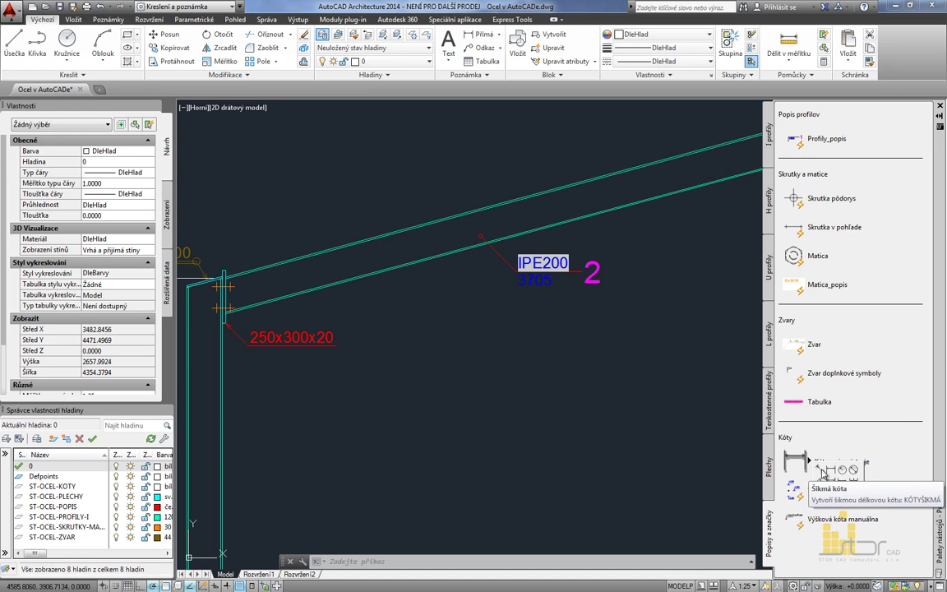
{"action": "left_click", "coordinate": [823, 473]}
{"action": "scroll", "coordinate": [258, 317], "scroll_direction": "up", "scroll_amount": 4}
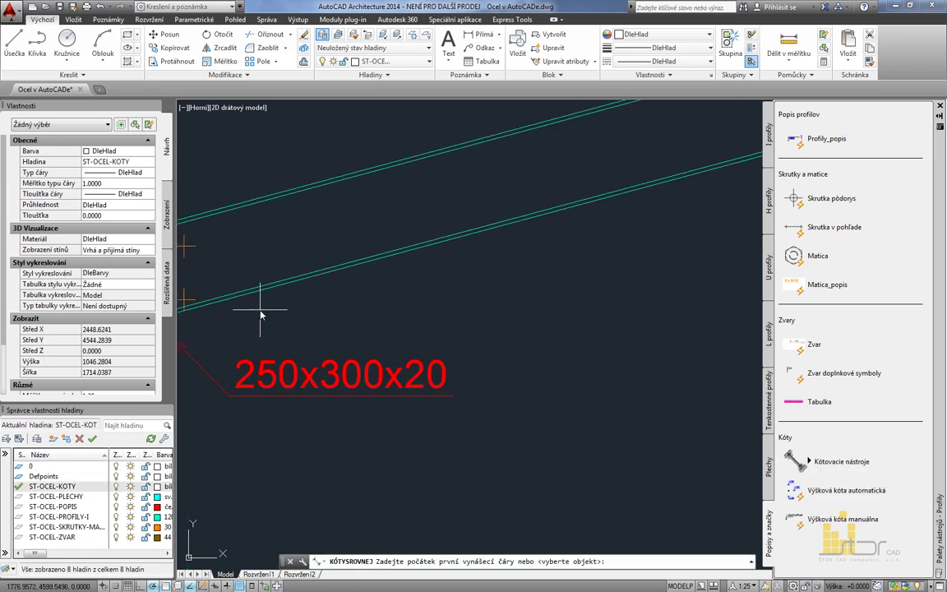
{"action": "middle_click_drag", "start_coordinate": [258, 308], "coordinate": [360, 303]}
{"action": "left_click", "coordinate": [356, 298]}
{"action": "scroll", "coordinate": [269, 258], "scroll_direction": "down", "scroll_amount": 3}
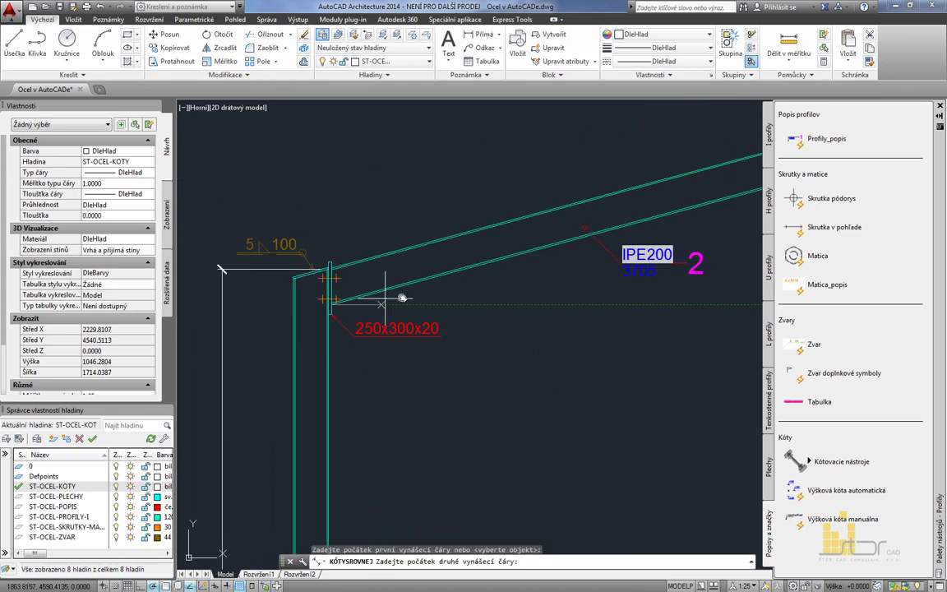
{"action": "middle_click_drag", "start_coordinate": [269, 257], "coordinate": [254, 404]}
{"action": "scroll", "coordinate": [598, 291], "scroll_direction": "up", "scroll_amount": 2}
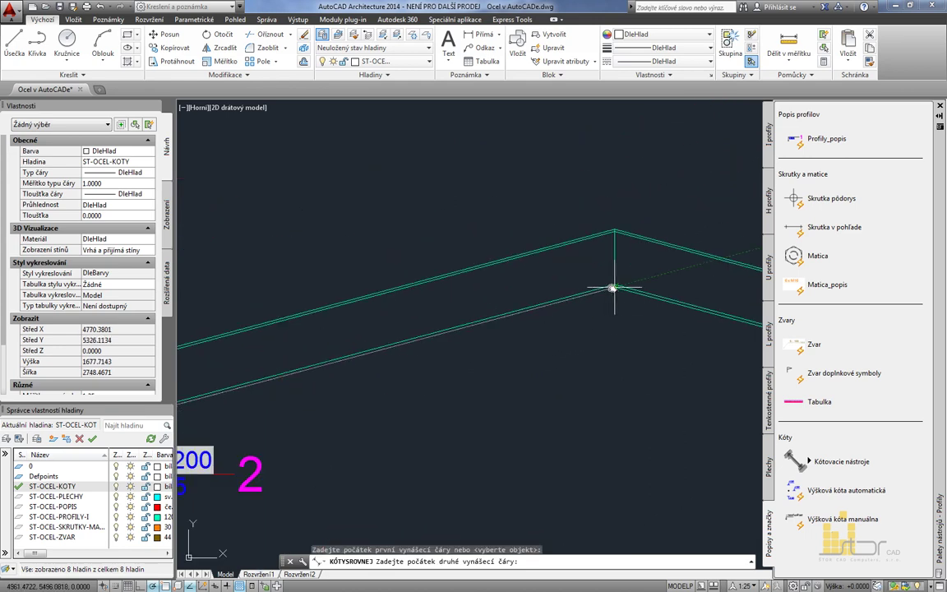
{"action": "left_click", "coordinate": [561, 237]}
{"action": "scroll", "coordinate": [626, 338], "scroll_direction": "down", "scroll_amount": 2}
{"action": "middle_click_drag", "start_coordinate": [626, 338], "coordinate": [716, 271]}
{"action": "left_click", "coordinate": [699, 340]}
Set the DĹŽKA attribute of the left rafter's profile label to 3500.
{"action": "left_click", "coordinate": [431, 344]}
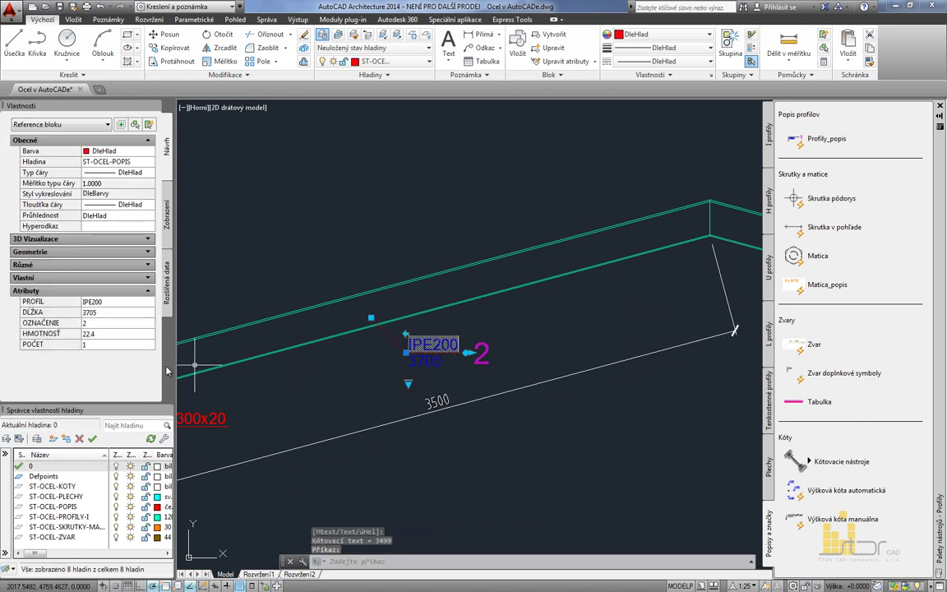
{"action": "left_click", "coordinate": [104, 313]}
{"action": "type", "text": "3500"}
{"action": "key", "text": "Return"}
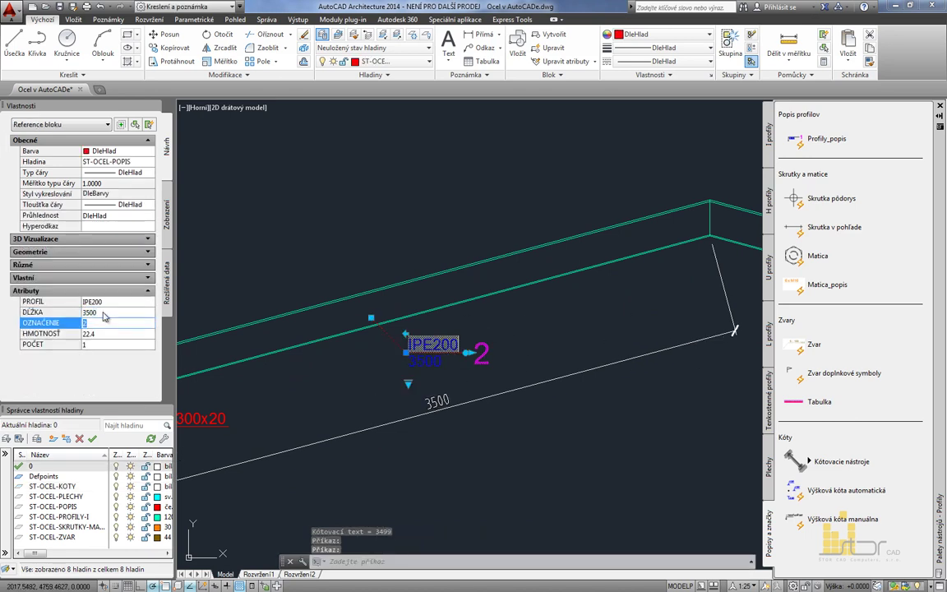
{"action": "key", "text": "Escape"}
Copy the left rafter's profile label.
{"action": "type", "text": "co"}
{"action": "key", "text": "Return"}
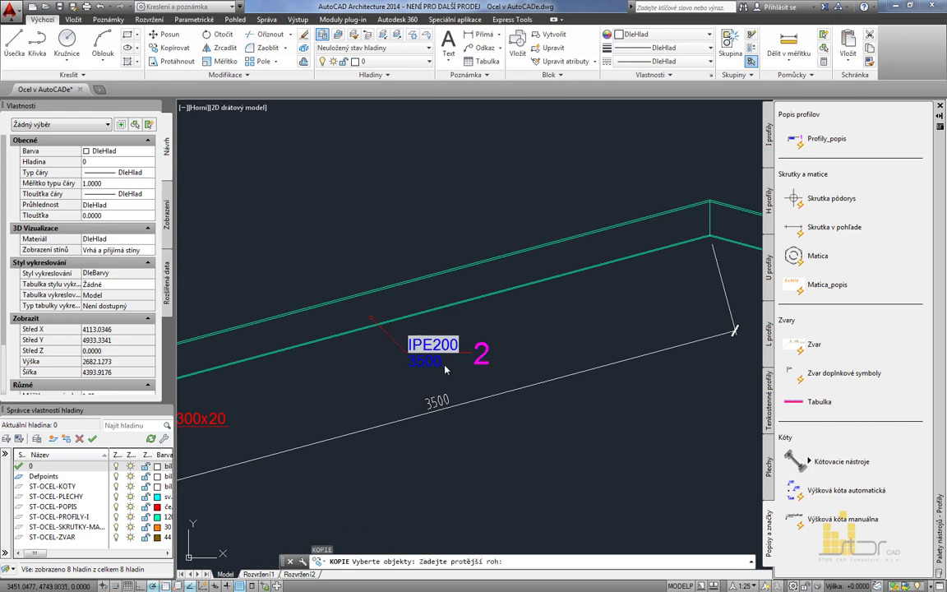
Copy the IPE200 profile label numbered 2 from the left rafter to below the right rafter.
{"action": "left_click", "coordinate": [423, 344]}
{"action": "key", "text": "Return"}
{"action": "left_click", "coordinate": [440, 349]}
{"action": "middle_click_drag", "start_coordinate": [507, 342], "coordinate": [217, 337]}
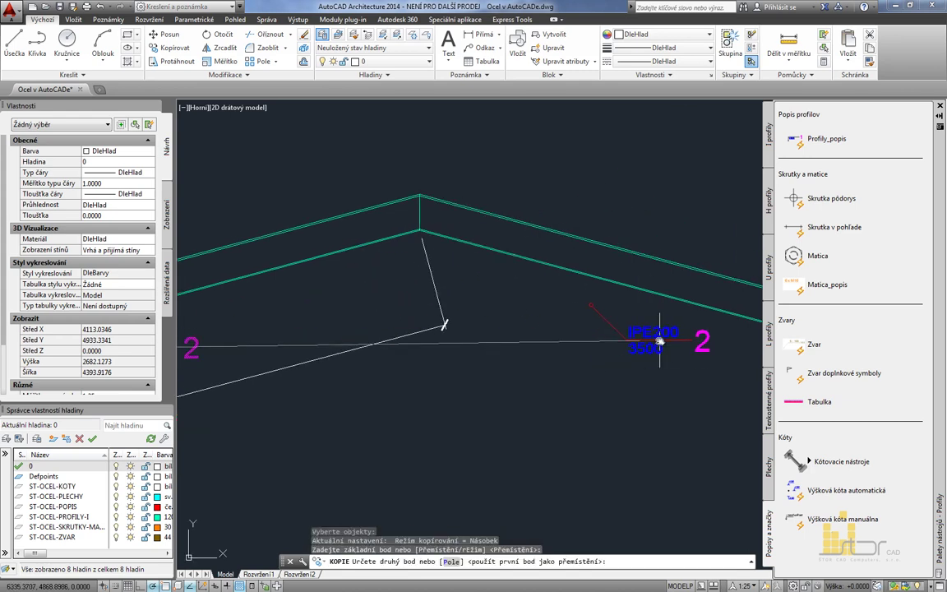
{"action": "left_click", "coordinate": [611, 354]}
{"action": "key", "text": "Escape"}
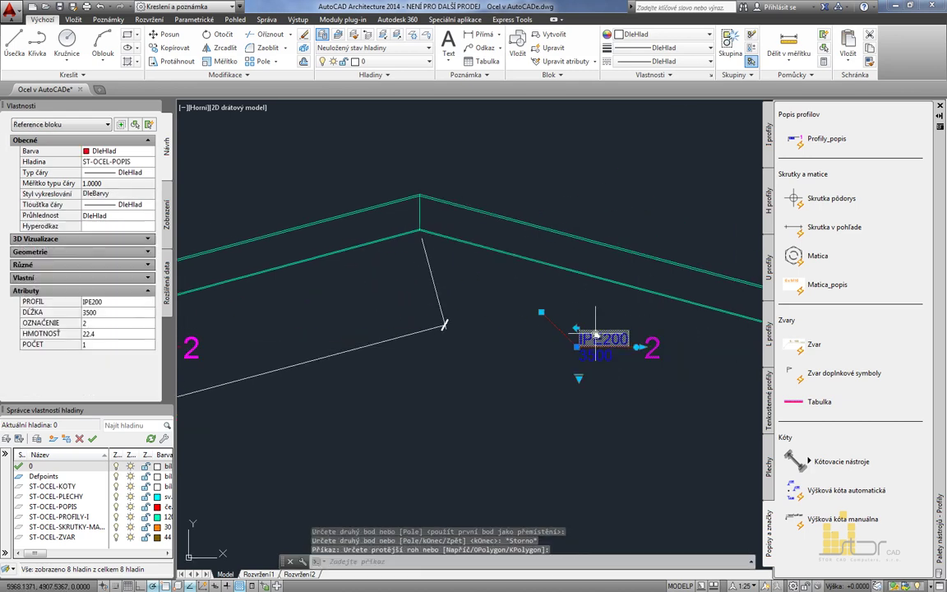
Mirror the copied IPE200 label with its flip control so its leader points to the right rafter.
{"action": "left_click", "coordinate": [605, 338]}
{"action": "left_click_drag", "start_coordinate": [578, 348], "coordinate": [707, 349]}
{"action": "key", "text": "Escape"}
Delete the aligned dimension under the left rafter and the vertical dimension beside the left column.
{"action": "scroll", "coordinate": [706, 349], "scroll_direction": "down", "scroll_amount": 5}
{"action": "left_click", "coordinate": [528, 251]}
{"action": "left_click", "coordinate": [515, 282]}
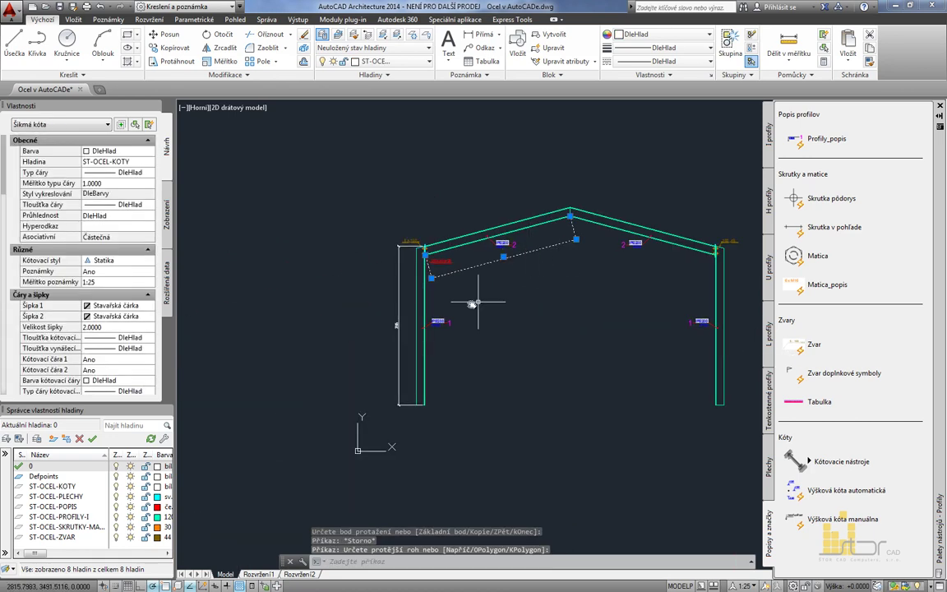
{"action": "left_click", "coordinate": [398, 310]}
{"action": "mouse_move", "coordinate": [399, 405]}
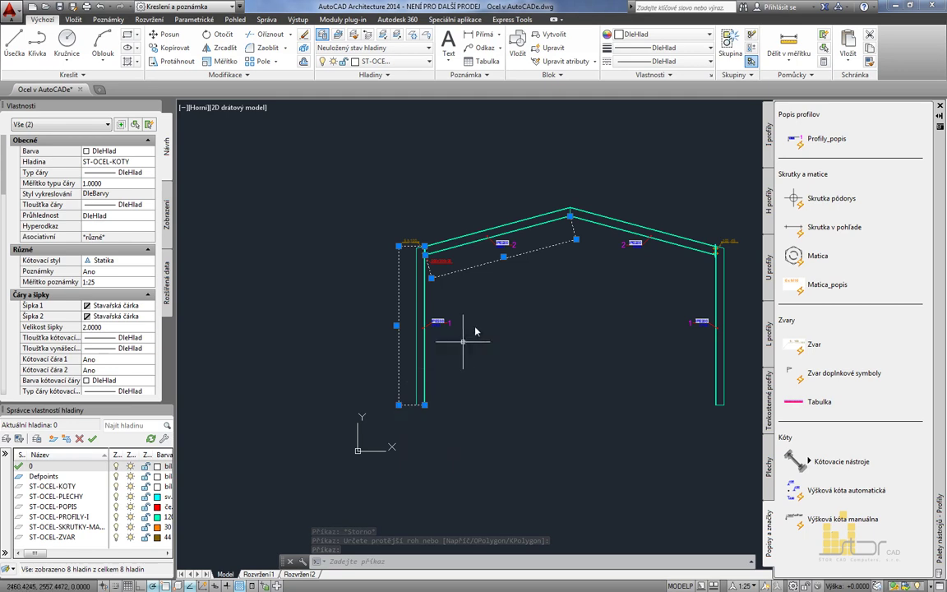
{"action": "key", "text": "Delete"}
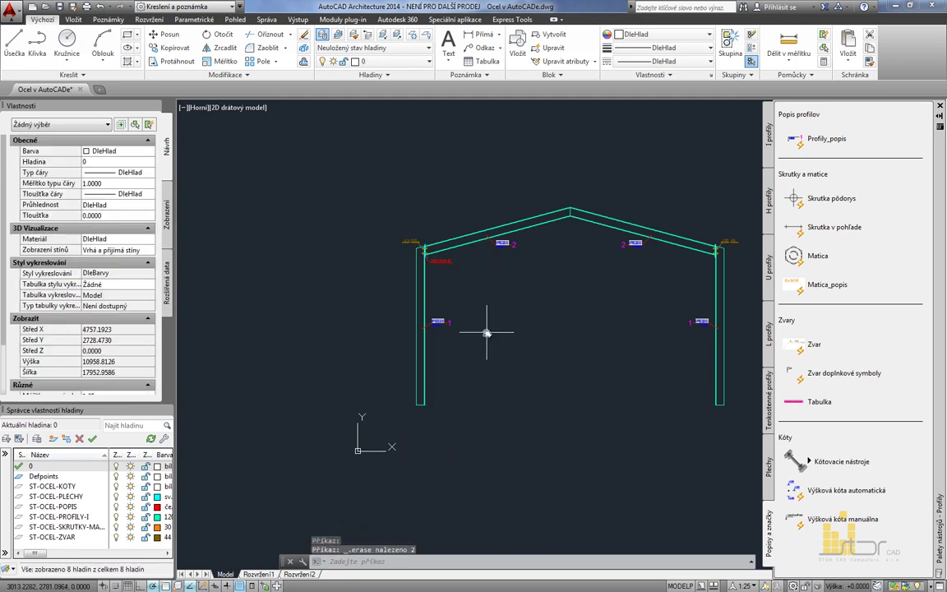
Insert the automatic elevation marks at the midpoint of the left column's base and shift the ±0.000 mark horizontally right of the column.
{"action": "middle_click_drag", "start_coordinate": [485, 333], "coordinate": [392, 340]}
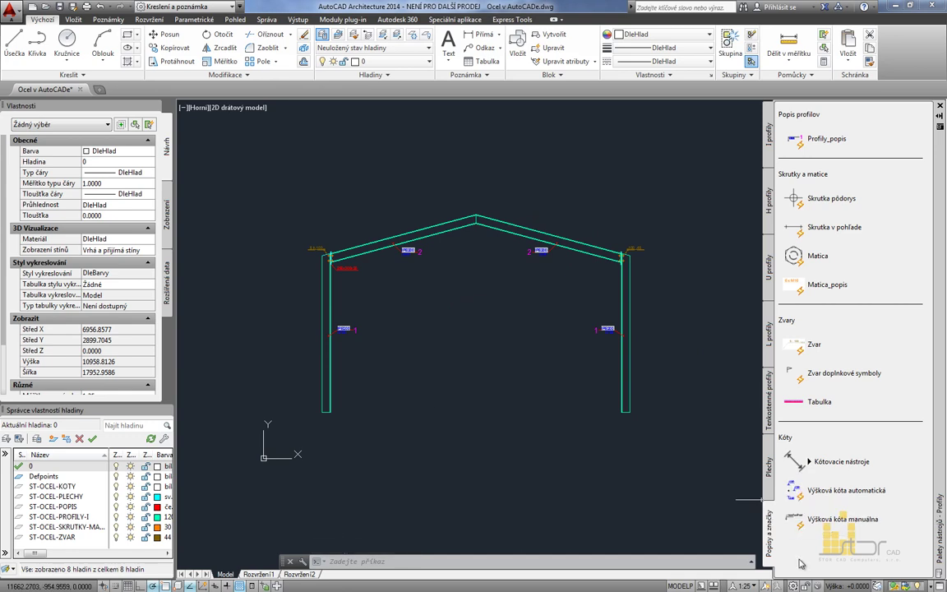
{"action": "left_click", "coordinate": [794, 491]}
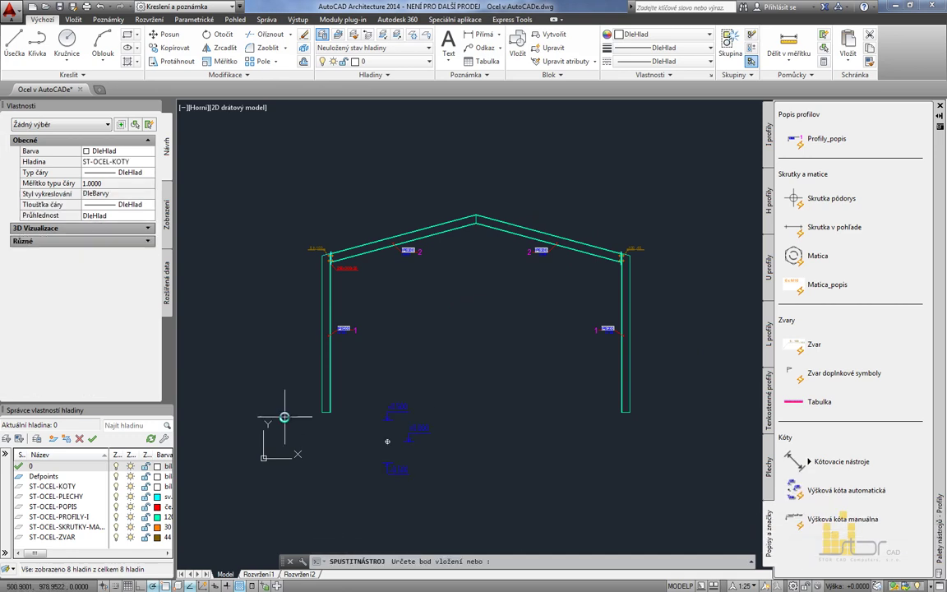
{"action": "scroll", "coordinate": [319, 421], "scroll_direction": "up", "scroll_amount": 5}
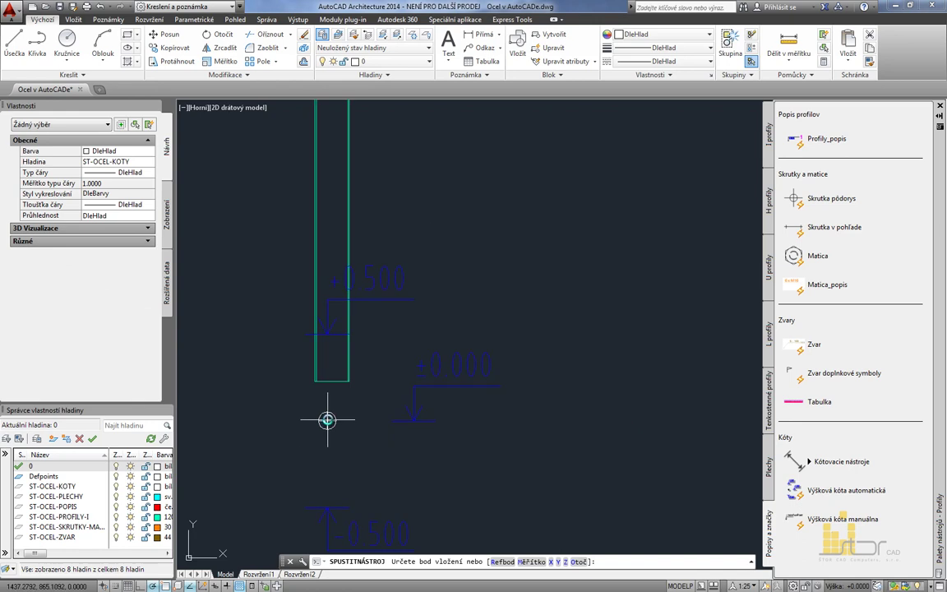
{"action": "left_click", "coordinate": [332, 379]}
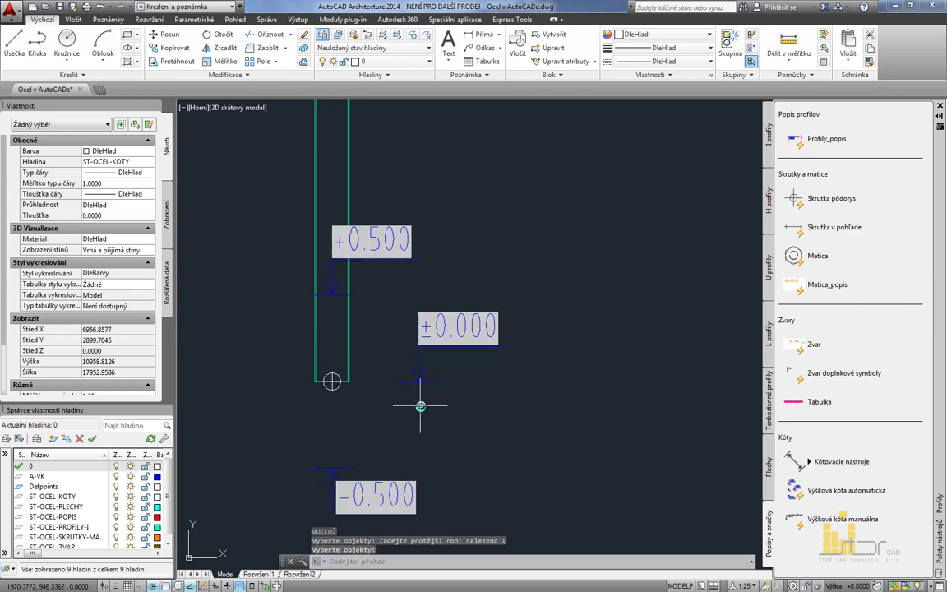
{"action": "left_click", "coordinate": [416, 382]}
{"action": "left_click", "coordinate": [416, 381]}
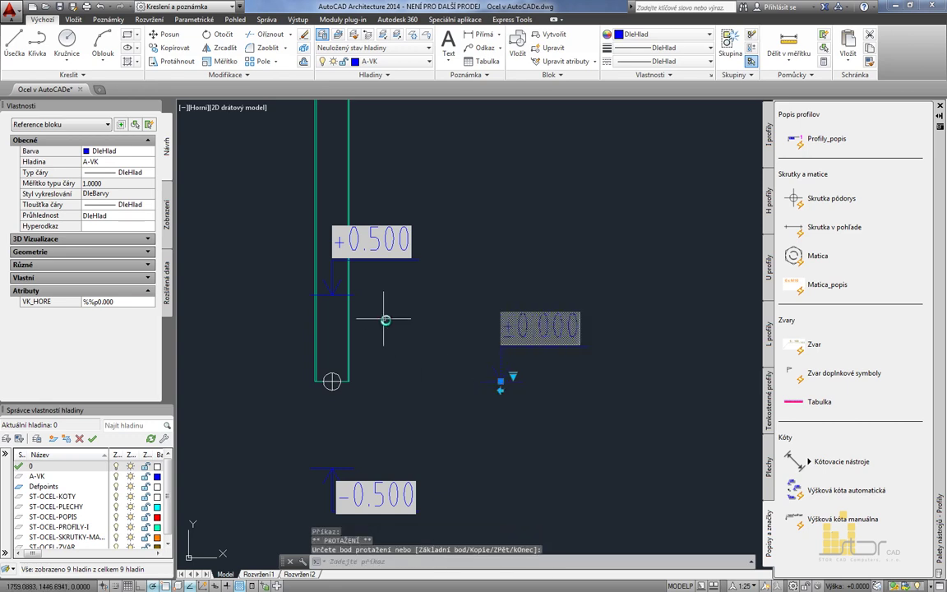
Move the +0.500 elevation mark to the height of the roof ridge, just right of the apex, and regenerate the drawing.
{"action": "left_click", "coordinate": [345, 311]}
{"action": "left_click", "coordinate": [334, 271]}
{"action": "left_click", "coordinate": [332, 294]}
{"action": "scroll", "coordinate": [411, 296], "scroll_direction": "down", "scroll_amount": 2}
{"action": "mouse_move", "coordinate": [415, 293]}
{"action": "middle_mouse_down"}
{"action": "mouse_move", "coordinate": [400, 337]}
{"action": "mouse_move", "coordinate": [433, 558]}
{"action": "middle_mouse_up"}
{"action": "scroll", "coordinate": [416, 205], "scroll_direction": "up", "scroll_amount": 5}
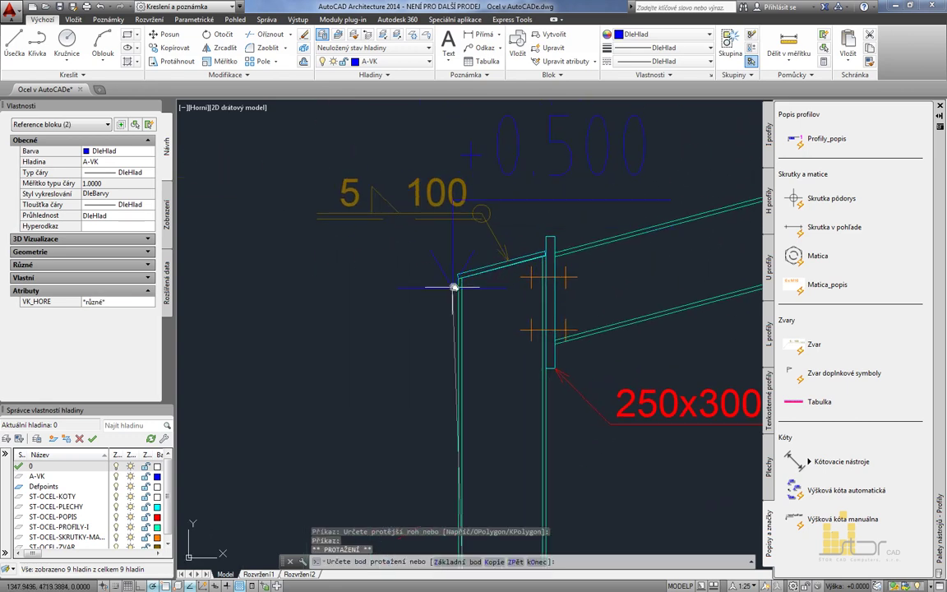
{"action": "mouse_move", "coordinate": [494, 271]}
{"action": "middle_mouse_down"}
{"action": "mouse_move", "coordinate": [363, 292]}
{"action": "mouse_move", "coordinate": [366, 354]}
{"action": "mouse_move", "coordinate": [474, 361]}
{"action": "middle_mouse_up"}
{"action": "scroll", "coordinate": [424, 353], "scroll_direction": "up", "scroll_amount": 5}
{"action": "scroll", "coordinate": [422, 355], "scroll_direction": "down", "scroll_amount": 8}
{"action": "scroll", "coordinate": [419, 358], "scroll_direction": "down", "scroll_amount": 5}
{"action": "scroll", "coordinate": [493, 319], "scroll_direction": "up", "scroll_amount": 8}
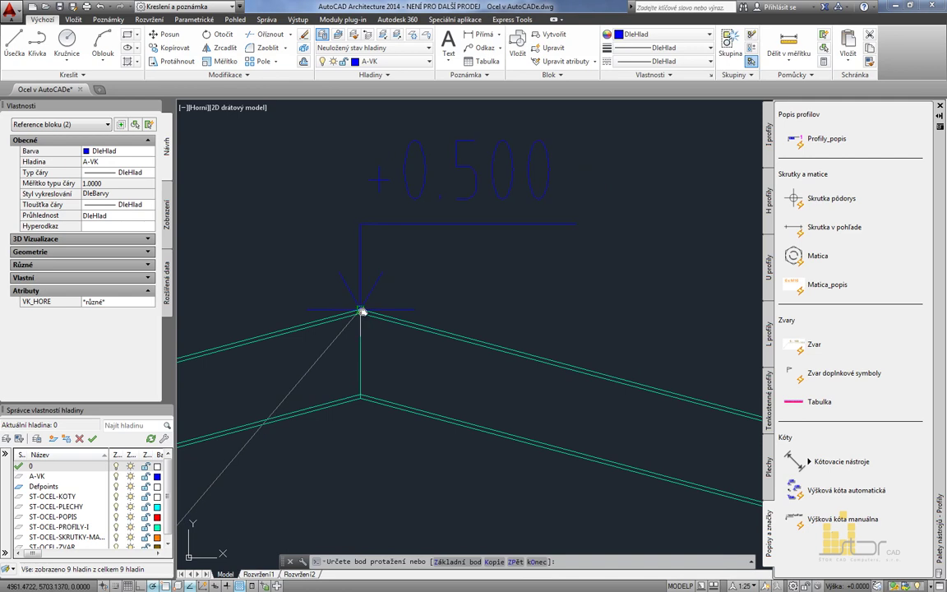
{"action": "key", "text": "Escape"}
{"action": "key", "text": "Escape"}
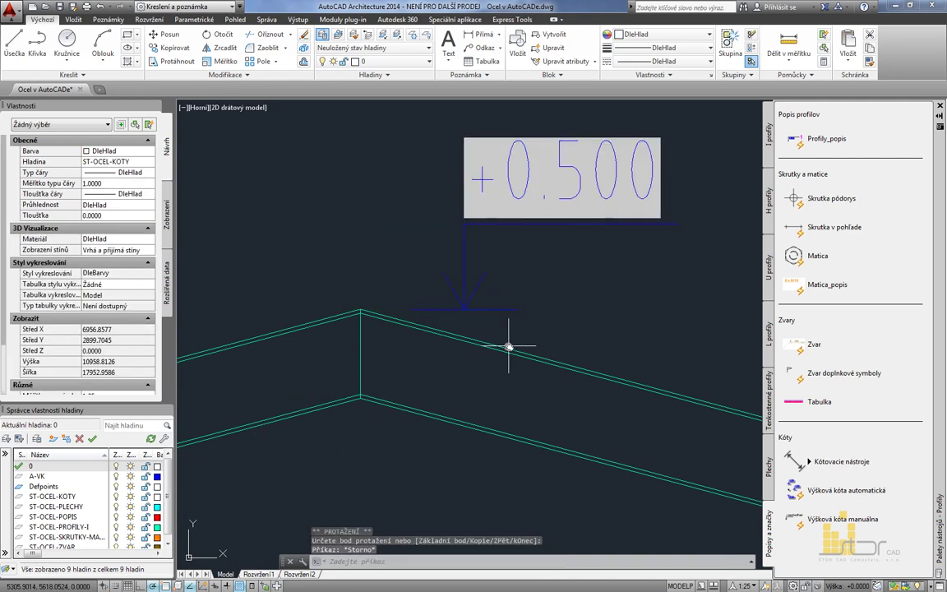
{"action": "type", "text": "RE"}
{"action": "key", "text": "Return"}
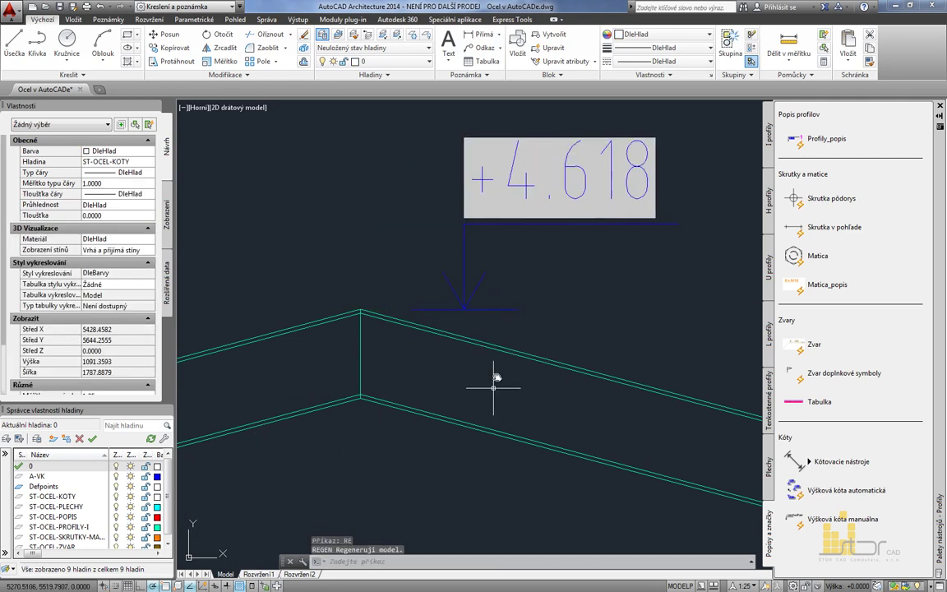
Delete the -0.500 elevation mark below the left column's base.
{"action": "scroll", "coordinate": [502, 361], "scroll_direction": "down", "scroll_amount": 7}
{"action": "middle_click_drag", "start_coordinate": [486, 395], "coordinate": [520, 239]}
{"action": "middle_click_drag", "start_coordinate": [471, 364], "coordinate": [505, 259]}
{"action": "left_click", "coordinate": [402, 419]}
{"action": "left_click", "coordinate": [328, 436]}
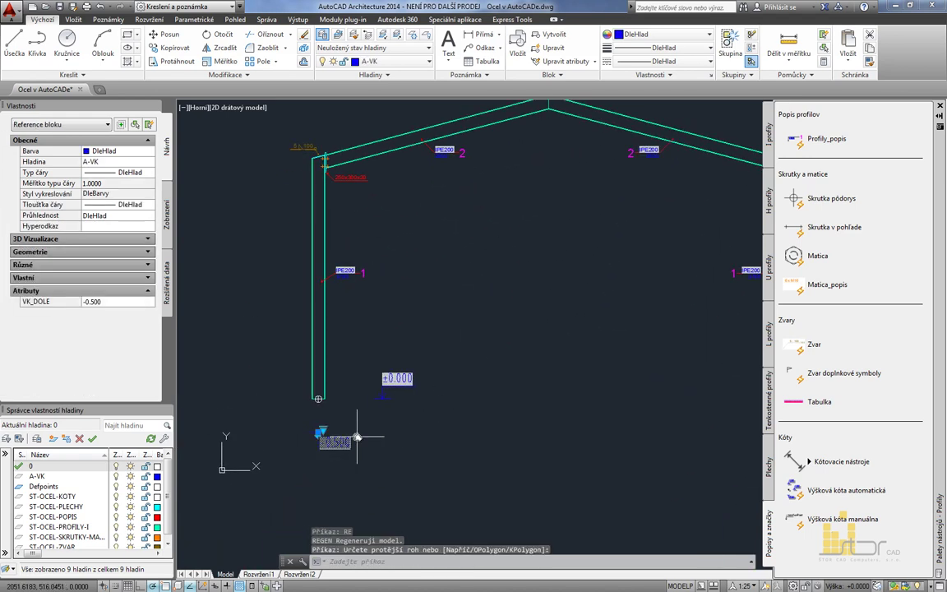
{"action": "key", "text": "Delete"}
Copy the ridge elevation mark down to the upper end of the left column, using the ridge apex as base point.
{"action": "middle_click_drag", "start_coordinate": [366, 417], "coordinate": [356, 467]}
{"action": "type", "text": "c"}
{"action": "key", "text": "Return"}
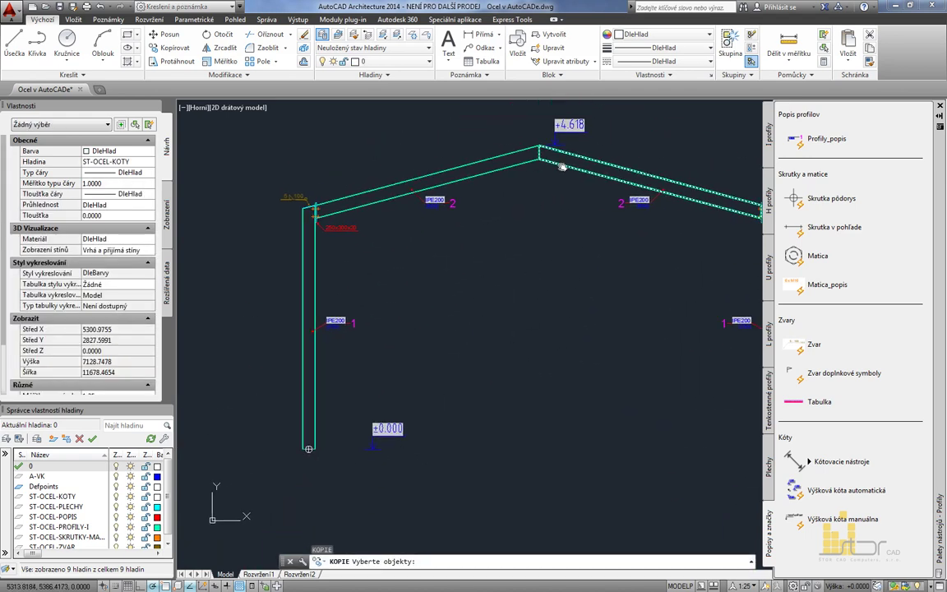
{"action": "left_click", "coordinate": [555, 145]}
{"action": "key", "text": "Return"}
{"action": "left_click", "coordinate": [540, 147]}
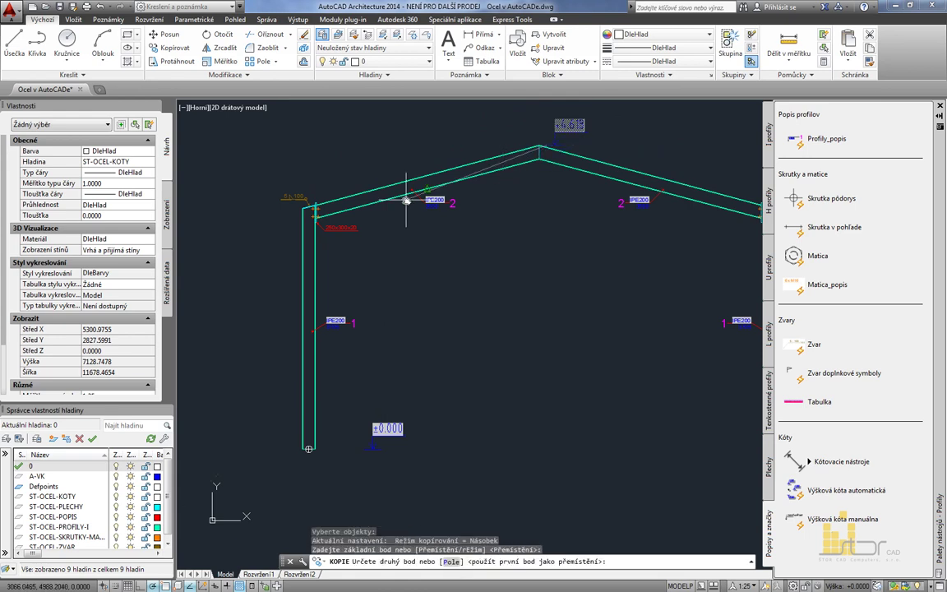
{"action": "scroll", "coordinate": [319, 204], "scroll_direction": "up", "scroll_amount": 8}
{"action": "middle_click_drag", "start_coordinate": [280, 187], "coordinate": [389, 211]}
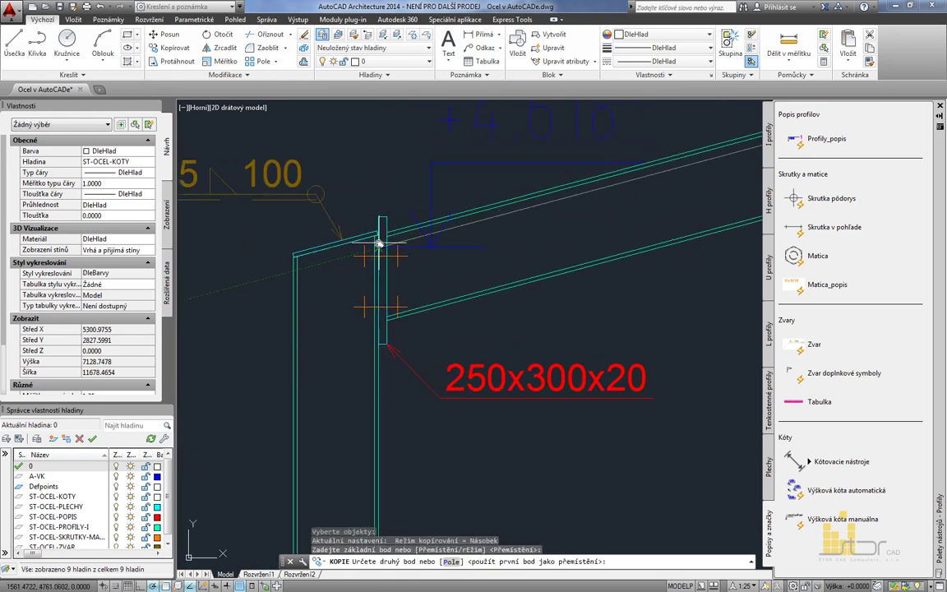
{"action": "left_click", "coordinate": [378, 235]}
{"action": "key", "text": "Escape"}
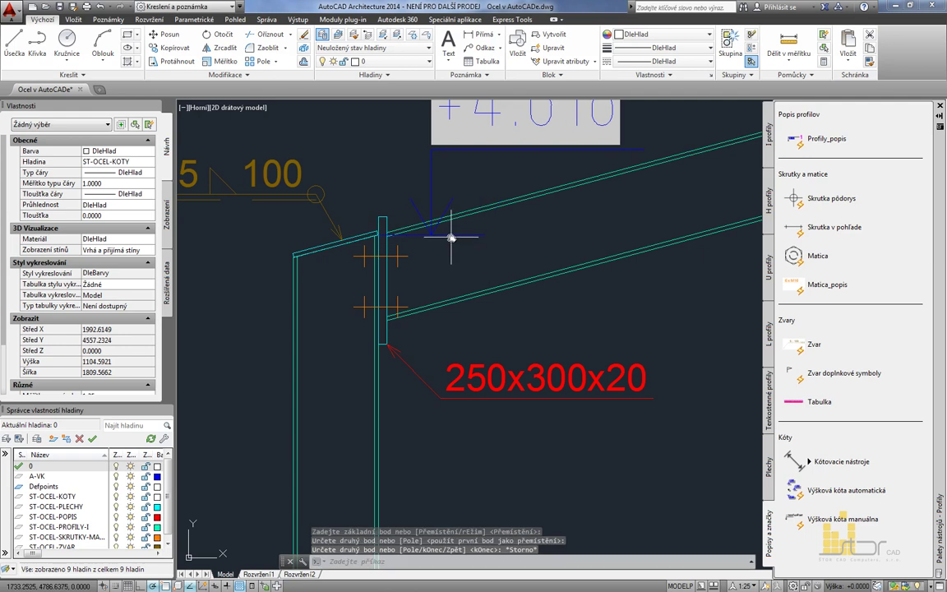
Move the copied elevation mark about 514 mm horizontally to the left of the eaves joint and flip its text to the other side.
{"action": "left_click", "coordinate": [450, 238]}
{"action": "left_click", "coordinate": [442, 227]}
{"action": "left_click", "coordinate": [432, 236]}
{"action": "middle_click_drag", "start_coordinate": [228, 235], "coordinate": [508, 238]}
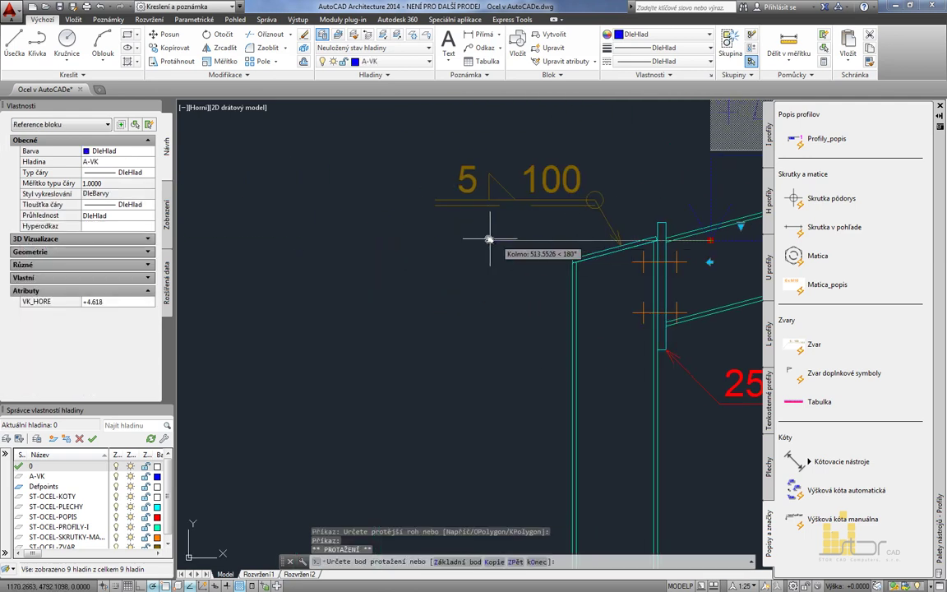
{"action": "left_click", "coordinate": [489, 241]}
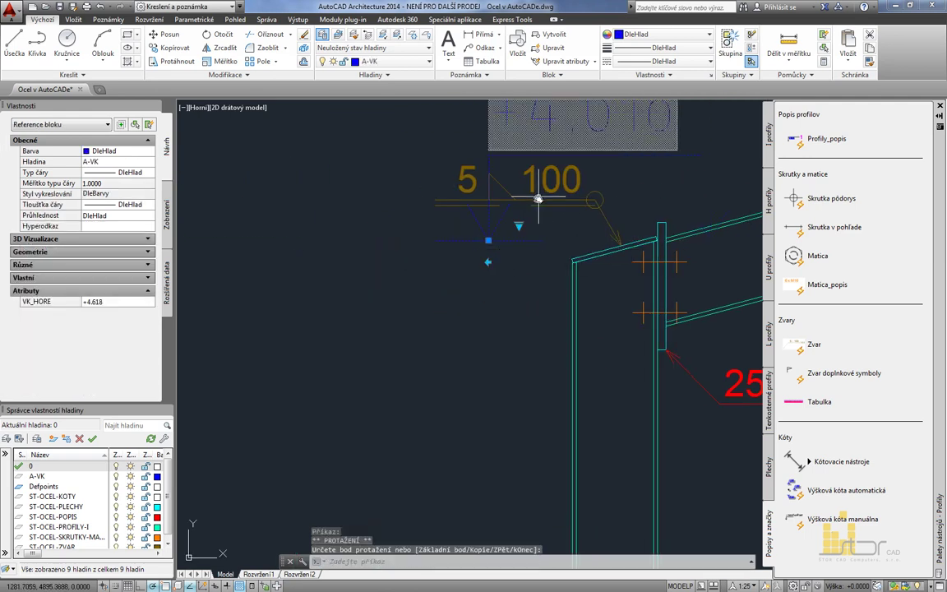
{"action": "middle_click_drag", "start_coordinate": [538, 198], "coordinate": [492, 317]}
{"action": "left_click", "coordinate": [454, 361]}
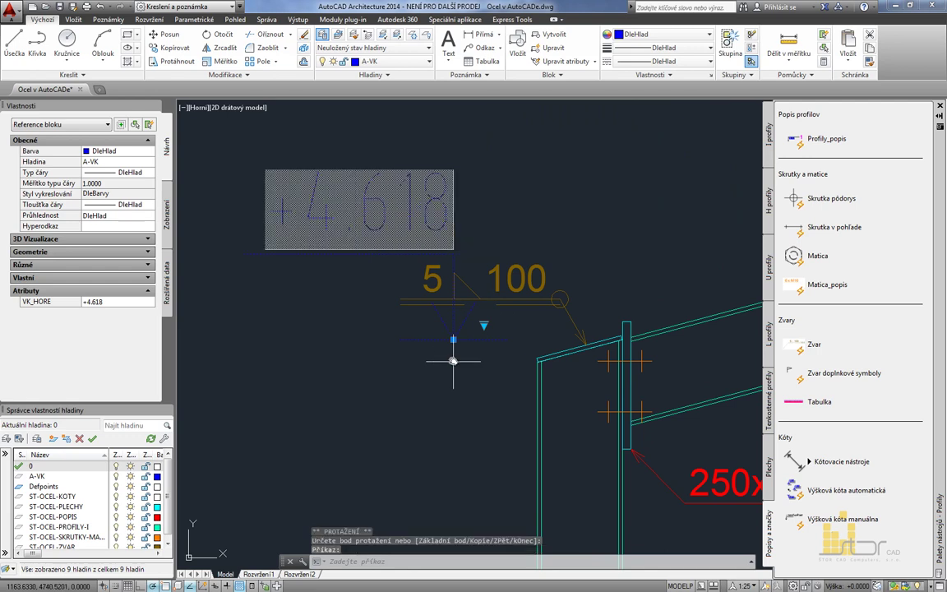
Shift the flipped elevation mark farther left, clear of the weld symbol, and regenerate the drawing.
{"action": "left_click", "coordinate": [452, 340]}
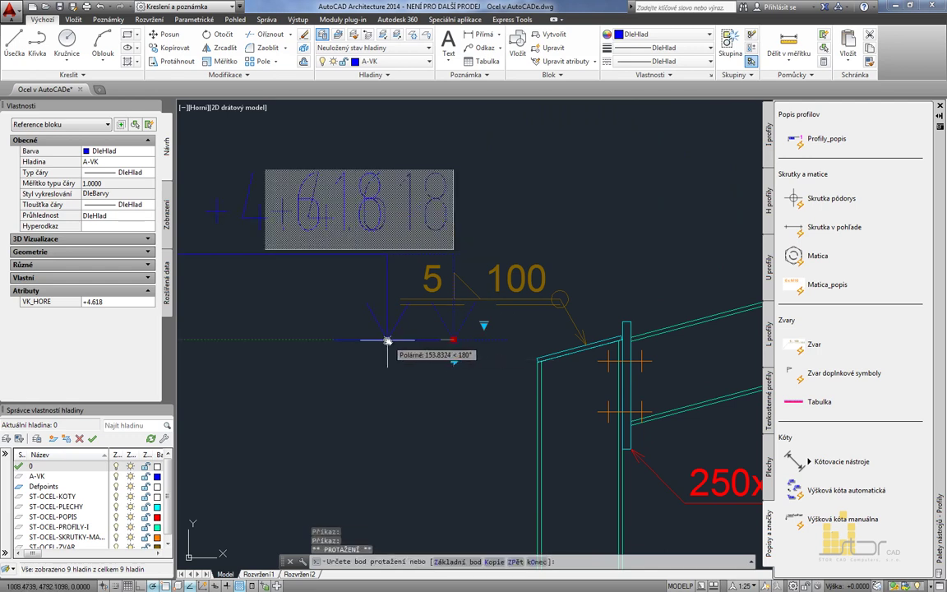
{"action": "key", "text": "Escape"}
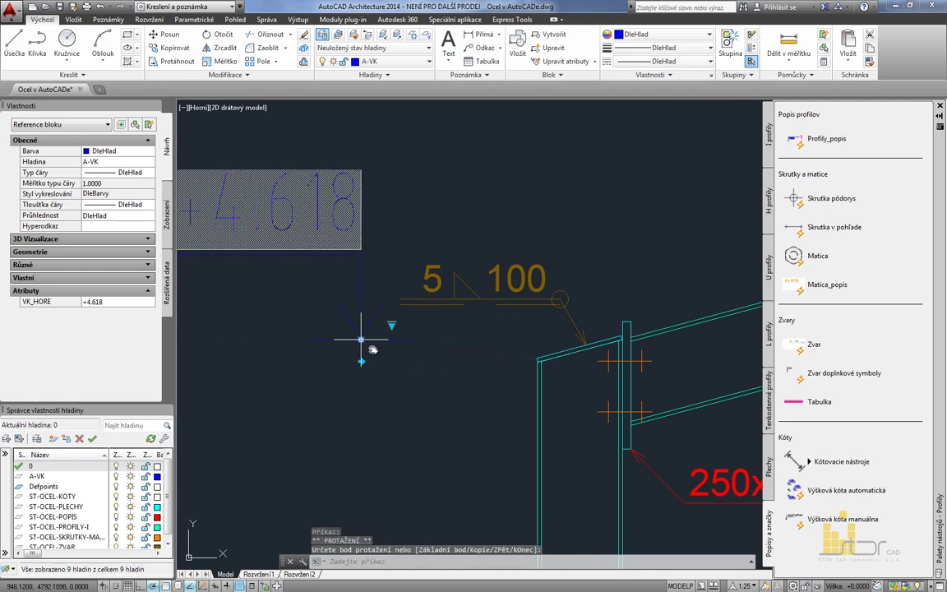
{"action": "key", "text": "Escape"}
{"action": "type", "text": "re"}
{"action": "key", "text": "Return"}
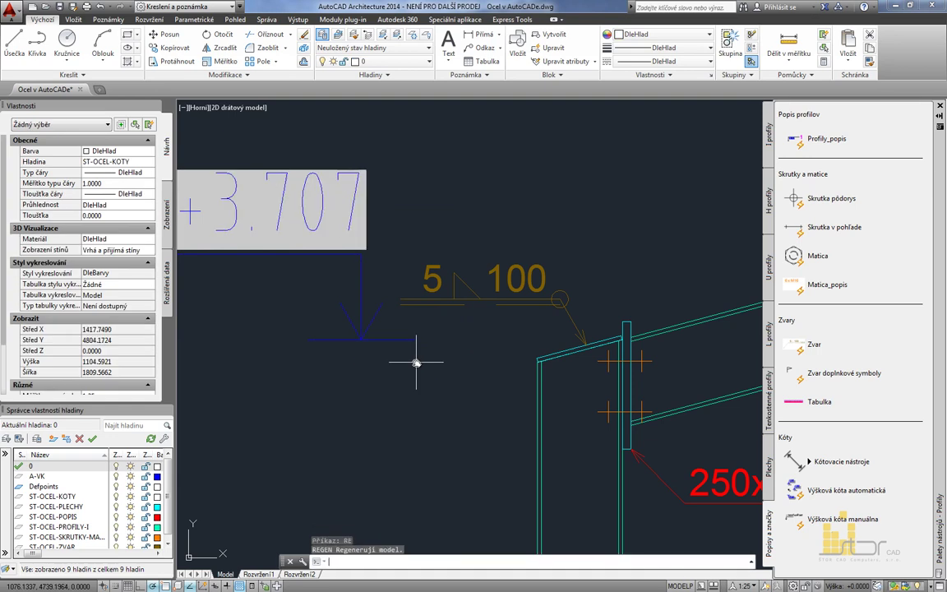
Insert an IPE cross-section from the I profiles below the left column, aligned with the column's right edge.
{"action": "scroll", "coordinate": [422, 397], "scroll_direction": "down", "scroll_amount": 6}
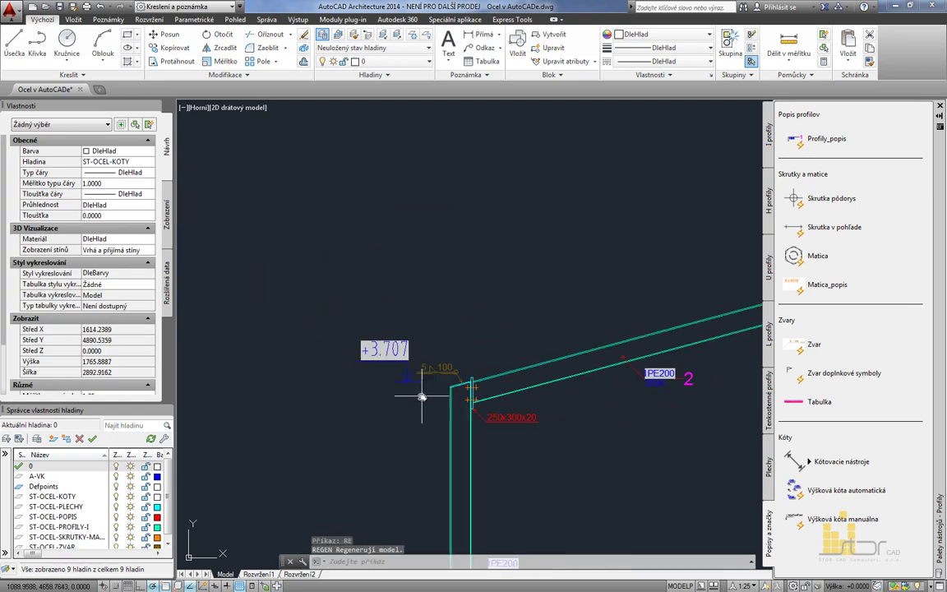
{"action": "middle_click_drag", "start_coordinate": [501, 350], "coordinate": [450, 294]}
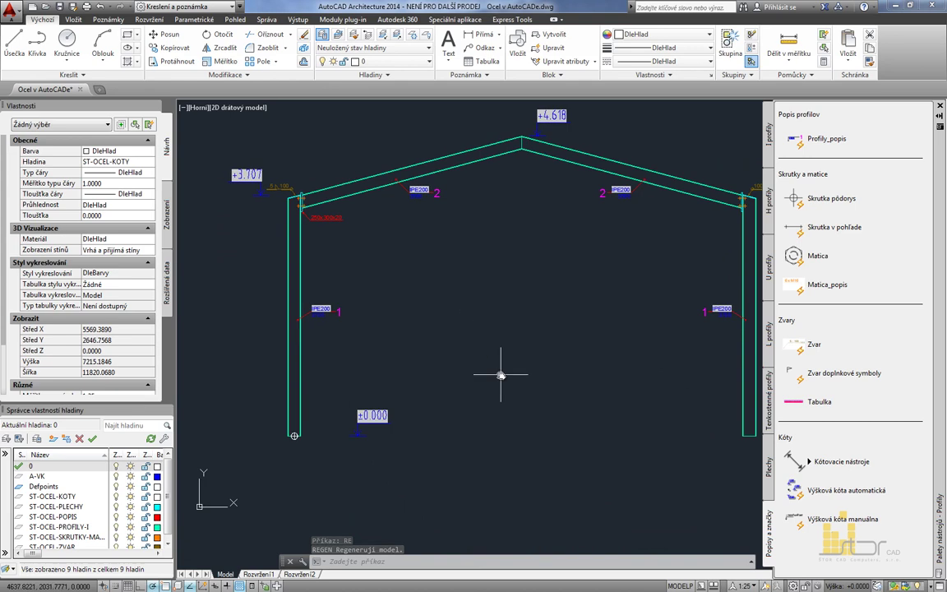
{"action": "left_click", "coordinate": [769, 139]}
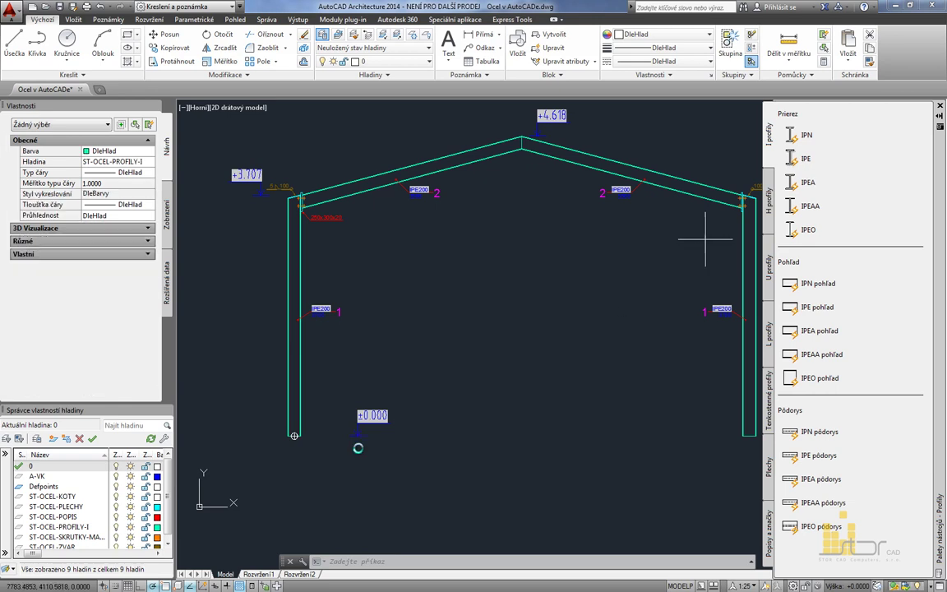
{"action": "scroll", "coordinate": [317, 454], "scroll_direction": "up", "scroll_amount": 3}
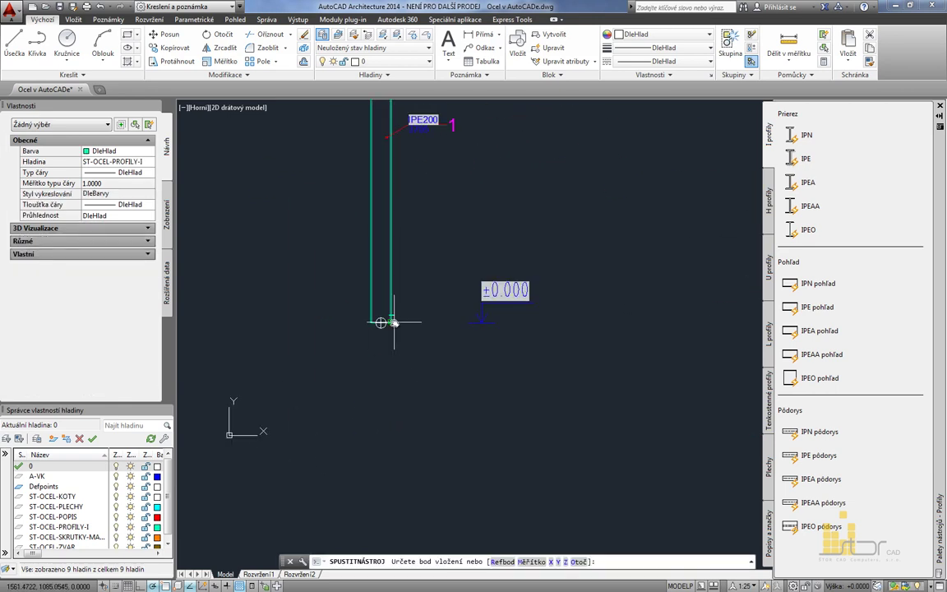
{"action": "left_click", "coordinate": [394, 415]}
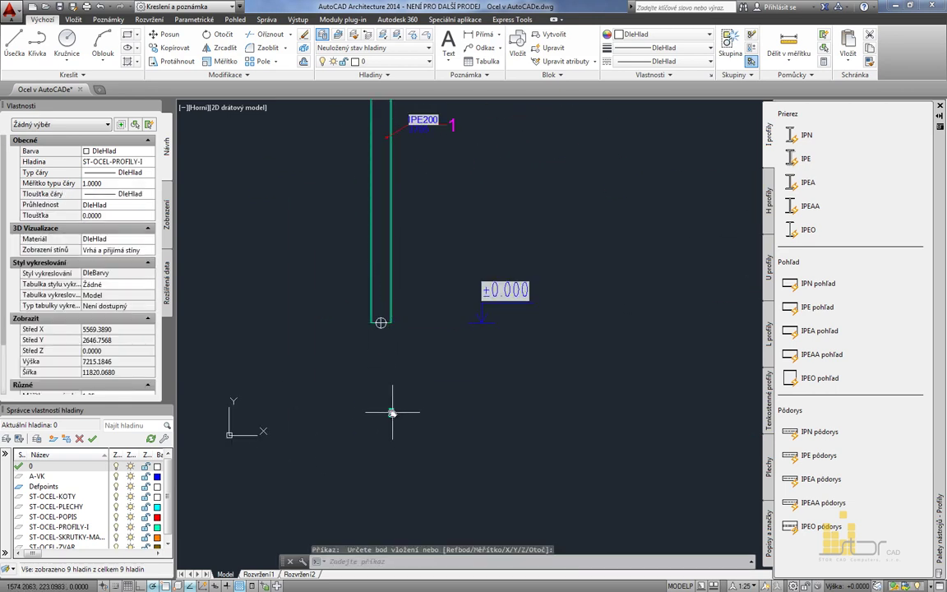
Set the rotation of the inserted IPE cross-section to 90 degrees.
{"action": "left_click", "coordinate": [147, 251]}
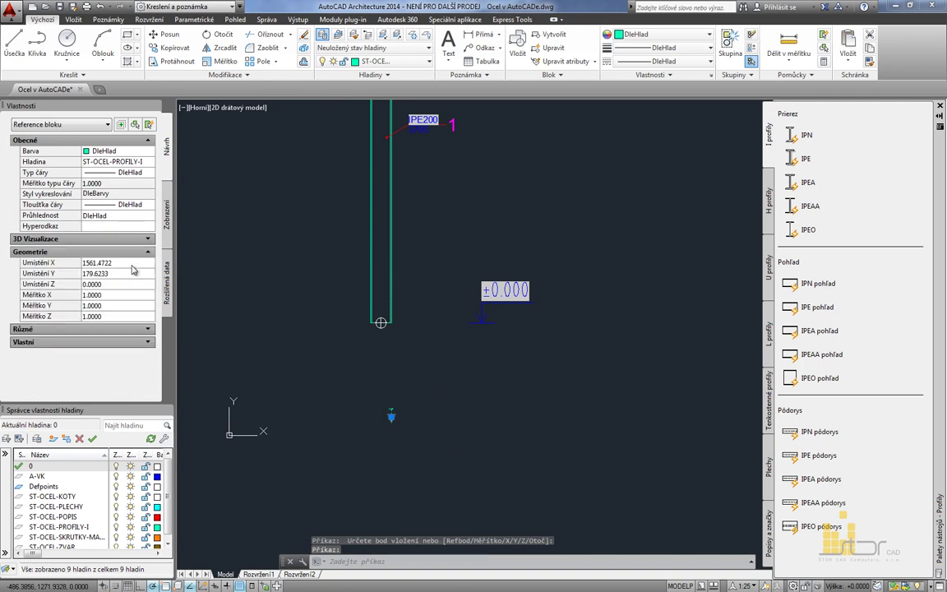
{"action": "left_click", "coordinate": [148, 331]}
{"action": "left_click", "coordinate": [103, 351]}
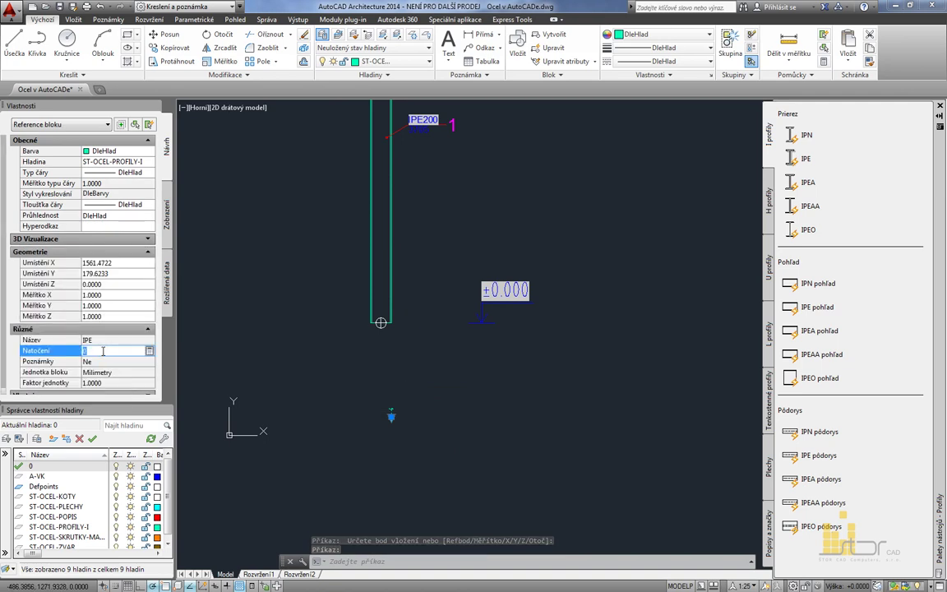
{"action": "type", "text": "90"}
{"action": "key", "text": "Return"}
Set the size of the rotated IPE cross-section to IPE200.
{"action": "scroll", "coordinate": [400, 442], "scroll_direction": "up", "scroll_amount": 5}
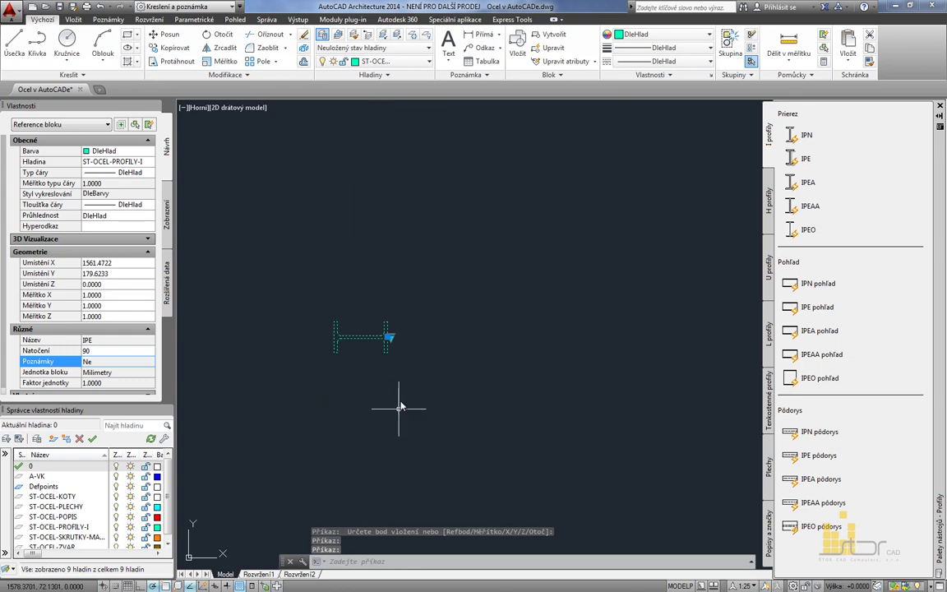
{"action": "left_click", "coordinate": [392, 337]}
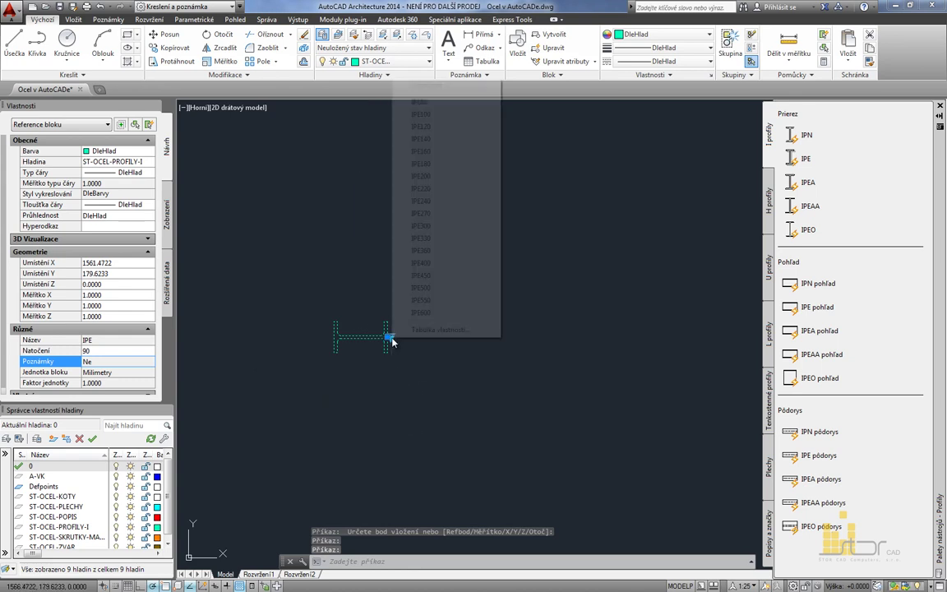
{"action": "left_click", "coordinate": [436, 177]}
{"action": "scroll", "coordinate": [434, 317], "scroll_direction": "down", "scroll_amount": 5}
{"action": "key", "text": "Escape"}
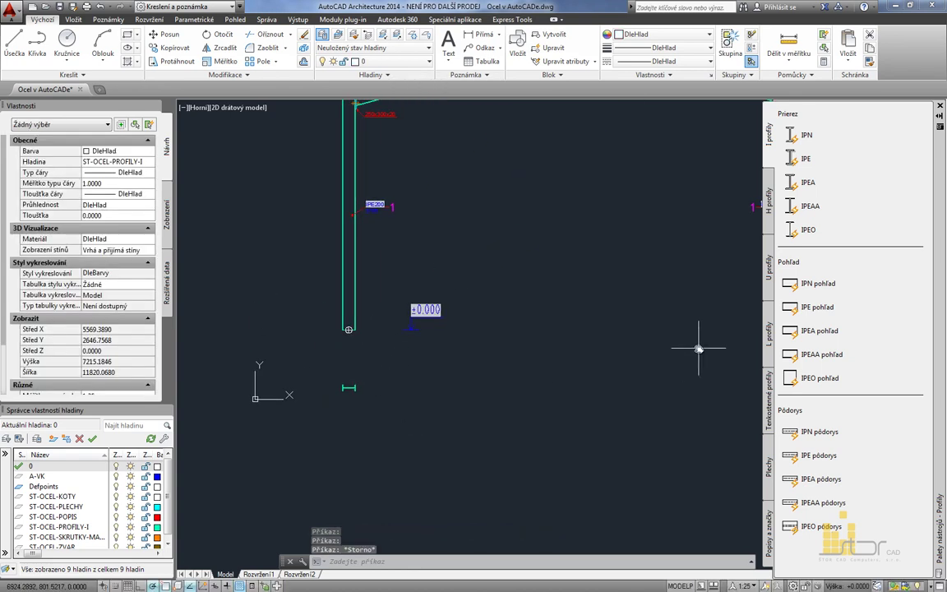
Insert an IPE plan view at the column cross-section's lower-left corner and set its size to match the IPE200 section.
{"action": "left_click", "coordinate": [792, 458]}
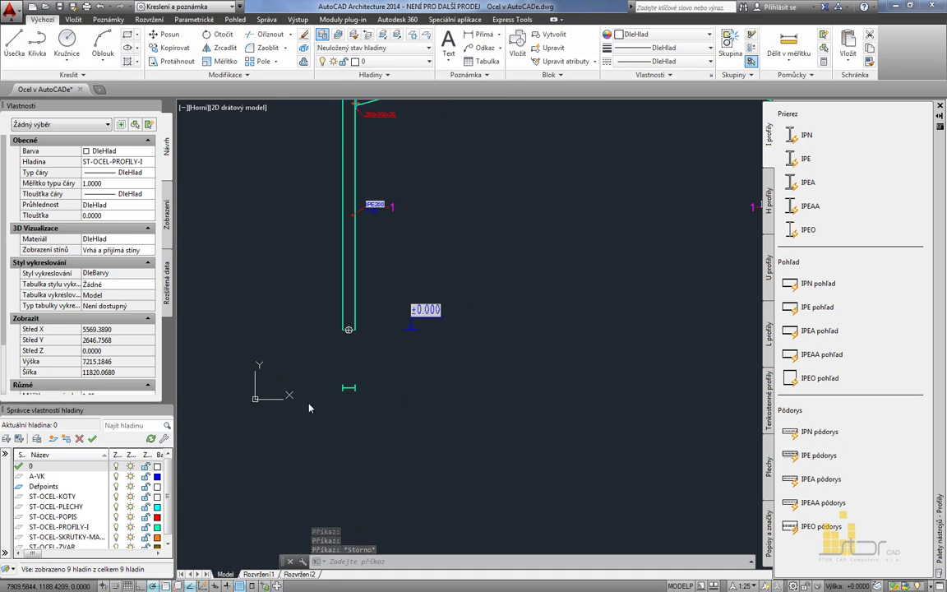
{"action": "scroll", "coordinate": [329, 392], "scroll_direction": "up", "scroll_amount": 3}
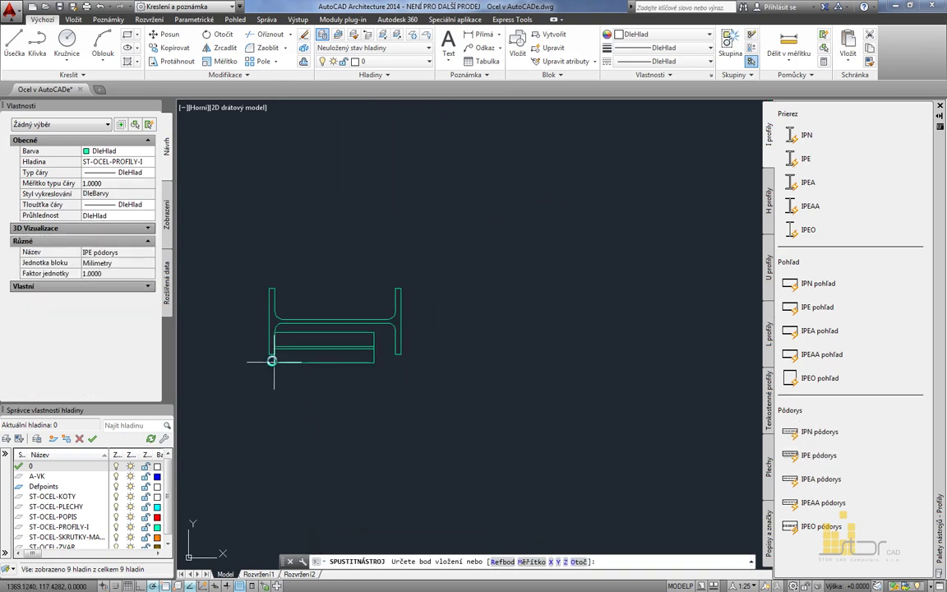
{"action": "left_click", "coordinate": [269, 355]}
{"action": "left_click", "coordinate": [312, 359]}
{"action": "left_click", "coordinate": [288, 347]}
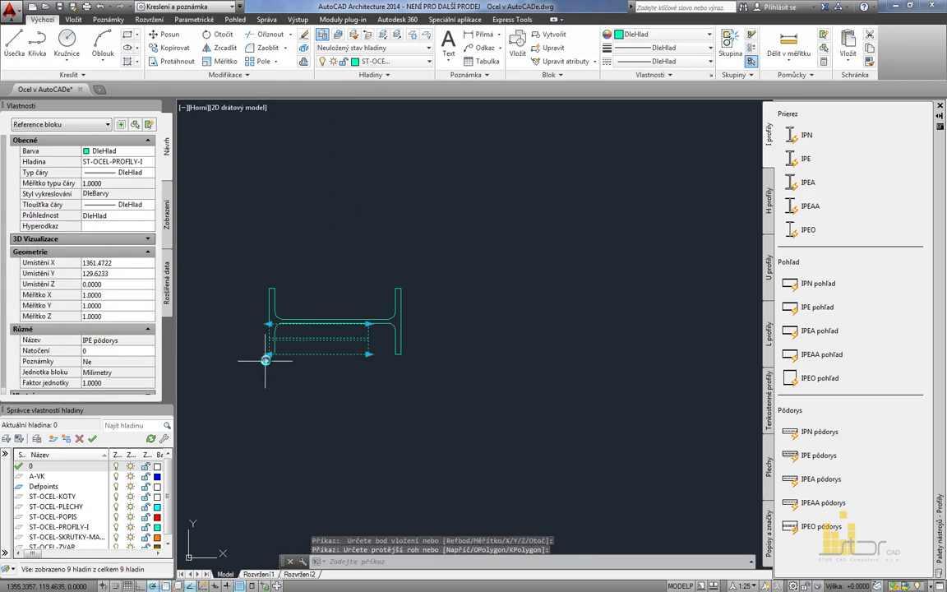
{"action": "left_click", "coordinate": [266, 360]}
{"action": "left_click", "coordinate": [305, 210]}
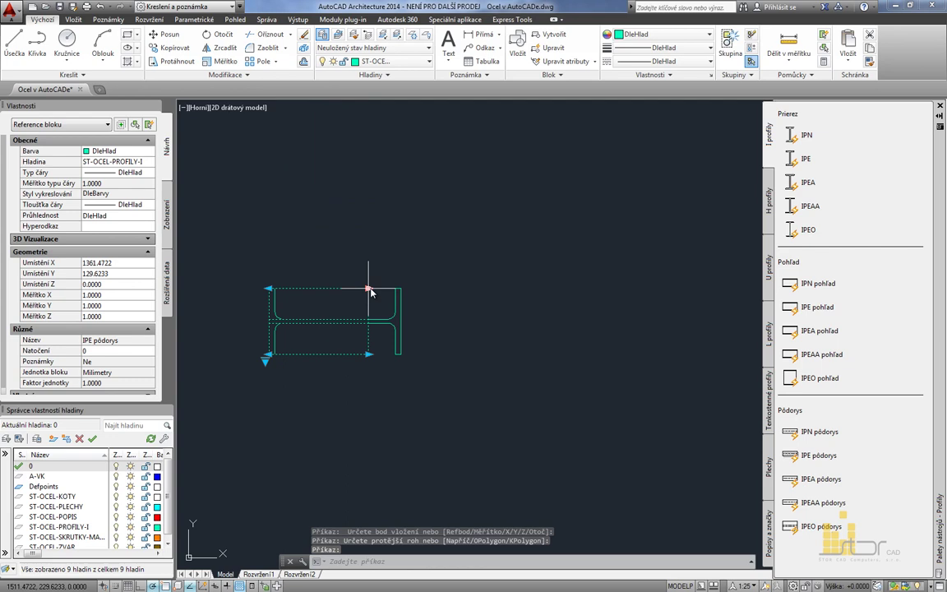
Stretch both right-hand corners of the IPE plan view to align its end with the frame's ridge.
{"action": "left_click", "coordinate": [369, 289]}
{"action": "left_click", "coordinate": [368, 354], "text": "shift"}
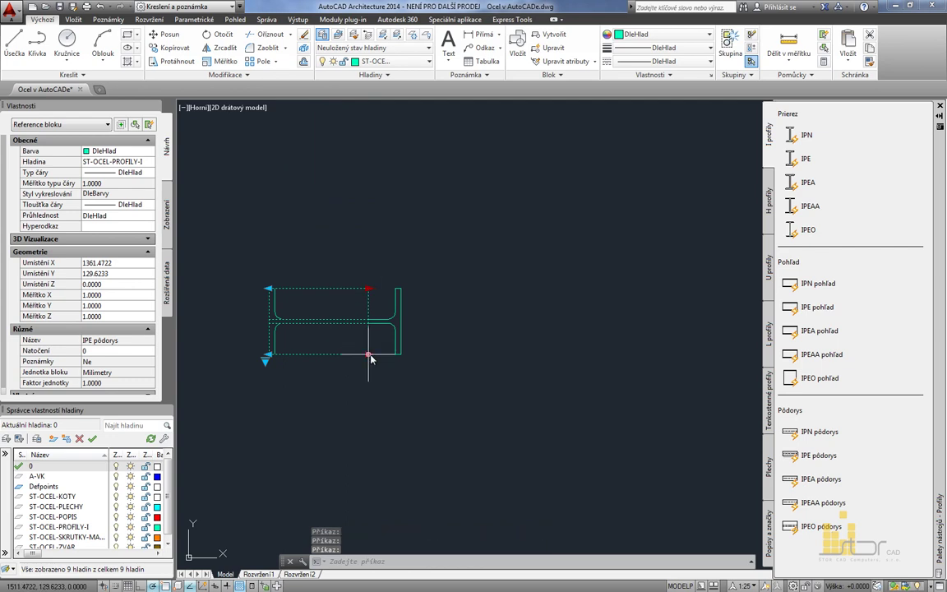
{"action": "left_click", "coordinate": [368, 289]}
{"action": "scroll", "coordinate": [415, 297], "scroll_direction": "down", "scroll_amount": 7}
{"action": "middle_click_drag", "start_coordinate": [567, 230], "coordinate": [412, 342]}
{"action": "scroll", "coordinate": [498, 259], "scroll_direction": "down", "scroll_amount": 4}
{"action": "middle_click_drag", "start_coordinate": [506, 248], "coordinate": [437, 315]}
{"action": "left_click", "coordinate": [463, 187]}
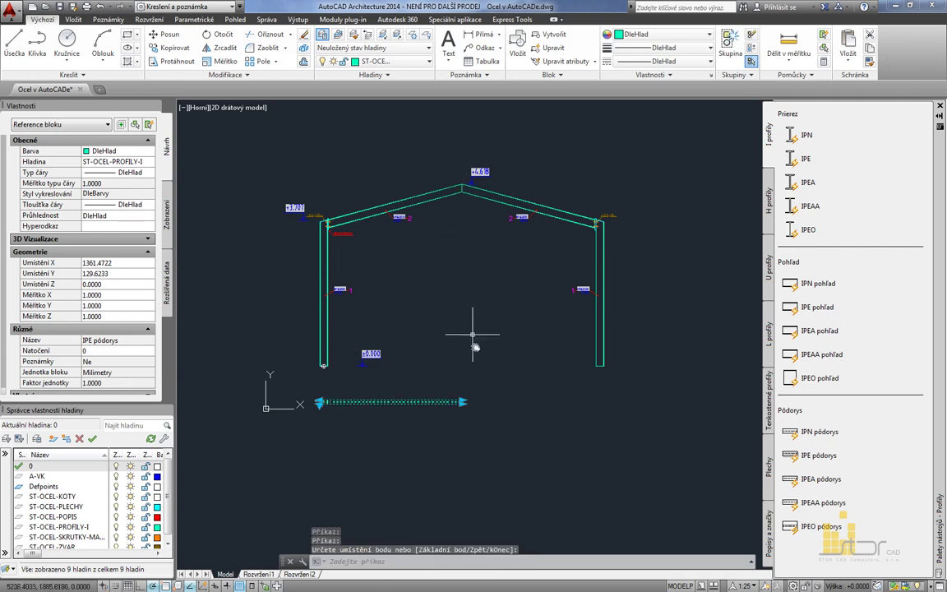
{"action": "key", "text": "Escape"}
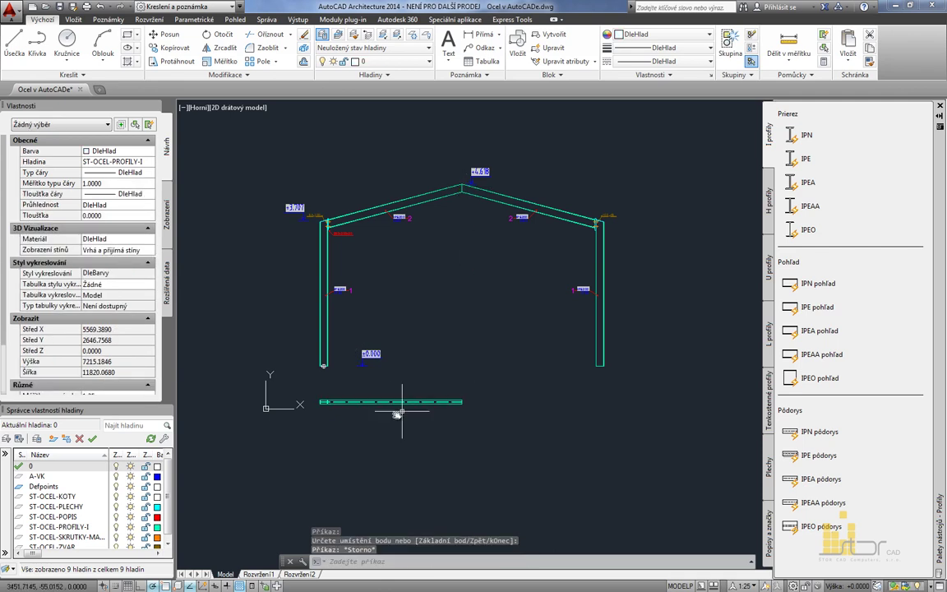
Shorten the left end of the IPE plan view to the outer face of the column cross-section's right flange.
{"action": "left_click", "coordinate": [358, 419]}
{"action": "left_click", "coordinate": [344, 387]}
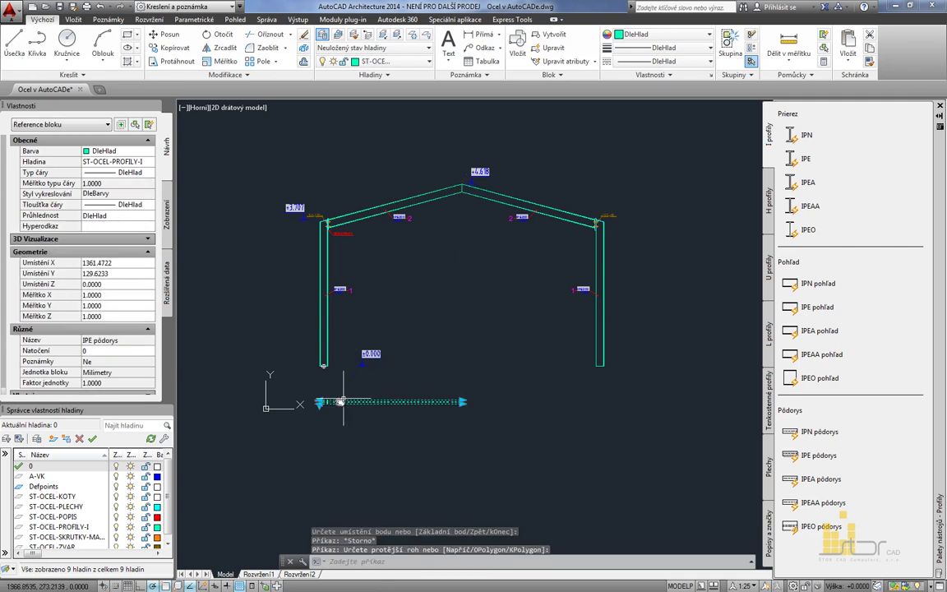
{"action": "scroll", "coordinate": [337, 378], "scroll_direction": "up", "scroll_amount": 8}
{"action": "left_click", "coordinate": [306, 353]}
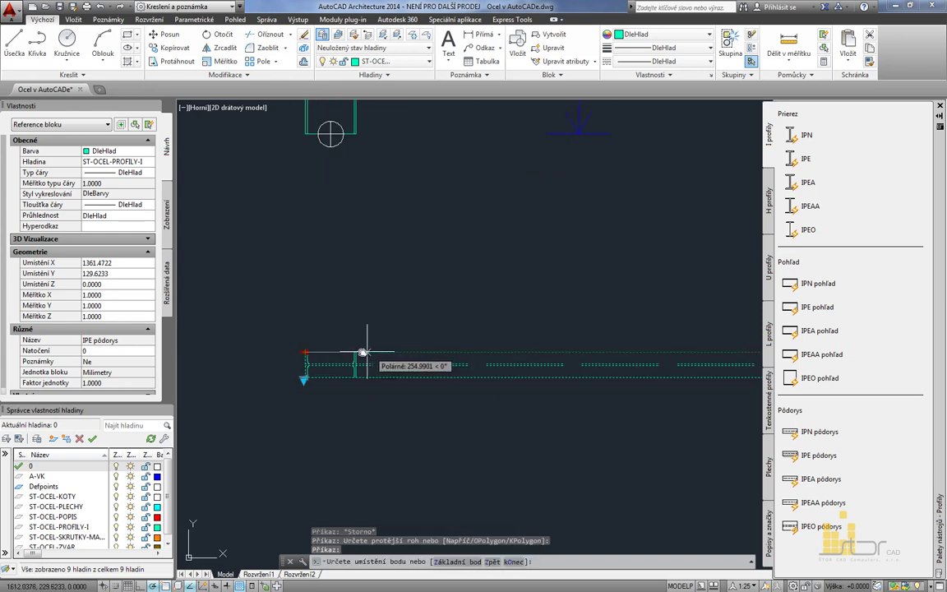
{"action": "left_click", "coordinate": [355, 353]}
{"action": "left_click", "coordinate": [305, 379]}
{"action": "left_click", "coordinate": [355, 380]}
{"action": "key", "text": "Escape"}
Mirror the column cross-section and the beam plan view about the vertical axis through the ridge, keeping the originals.
{"action": "scroll", "coordinate": [390, 393], "scroll_direction": "down", "scroll_amount": 4}
{"action": "middle_click_drag", "start_coordinate": [390, 393], "coordinate": [341, 398]}
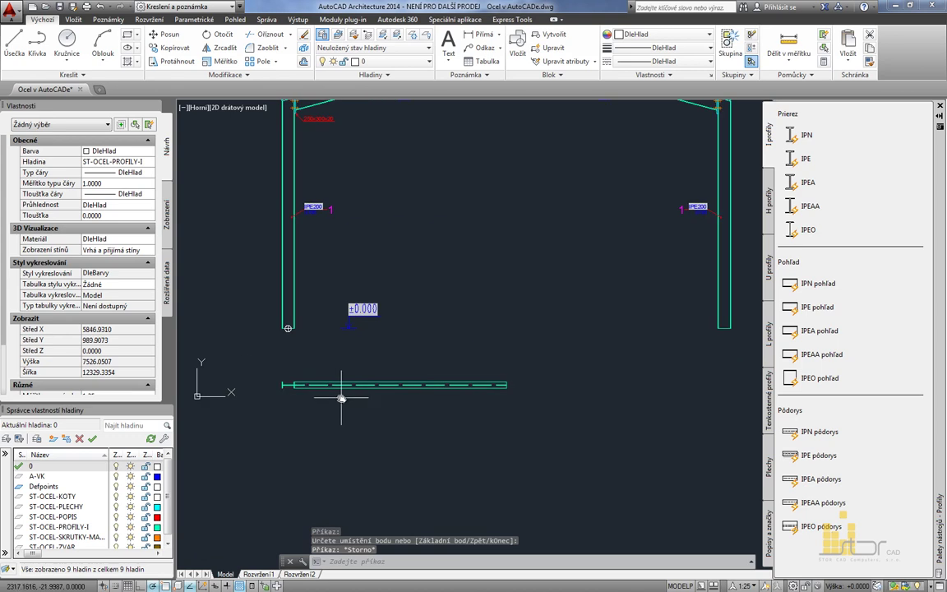
{"action": "type", "text": "zr"}
{"action": "key", "text": "Return"}
{"action": "left_click", "coordinate": [335, 401]}
{"action": "left_click", "coordinate": [280, 370]}
{"action": "key", "text": "Return"}
{"action": "scroll", "coordinate": [452, 320], "scroll_direction": "down", "scroll_amount": 2}
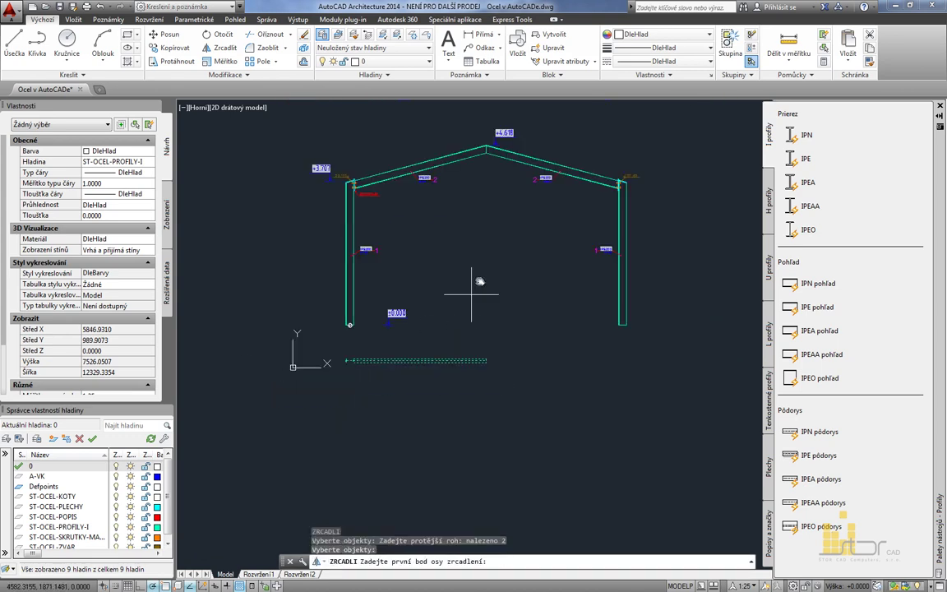
{"action": "left_click", "coordinate": [486, 152]}
{"action": "left_click", "coordinate": [491, 237]}
{"action": "key", "text": "Return"}
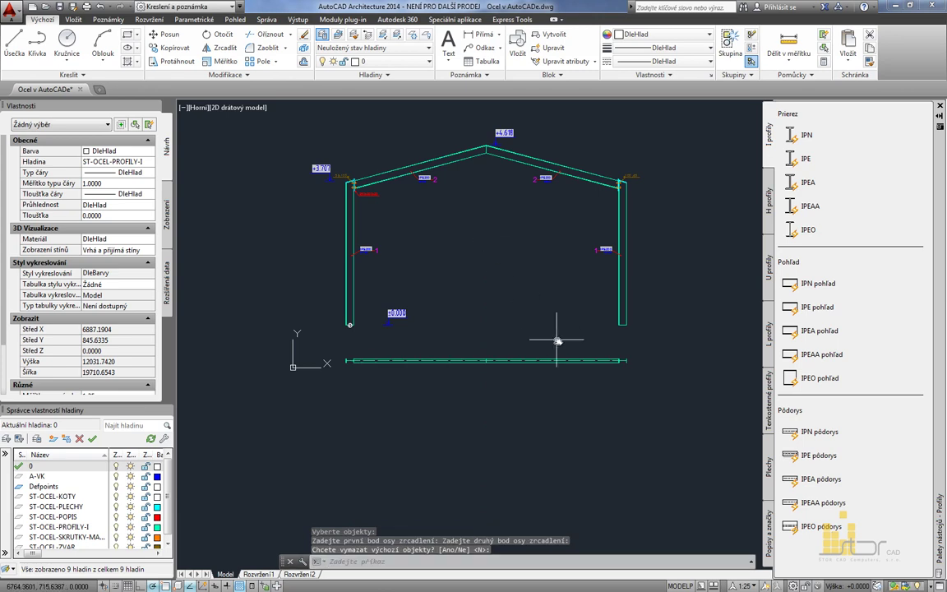
Insert a plate plan view at the midpoint of the right column cross-section's lower web edge, with rotation 0.
{"action": "middle_click_drag", "start_coordinate": [549, 326], "coordinate": [469, 351]}
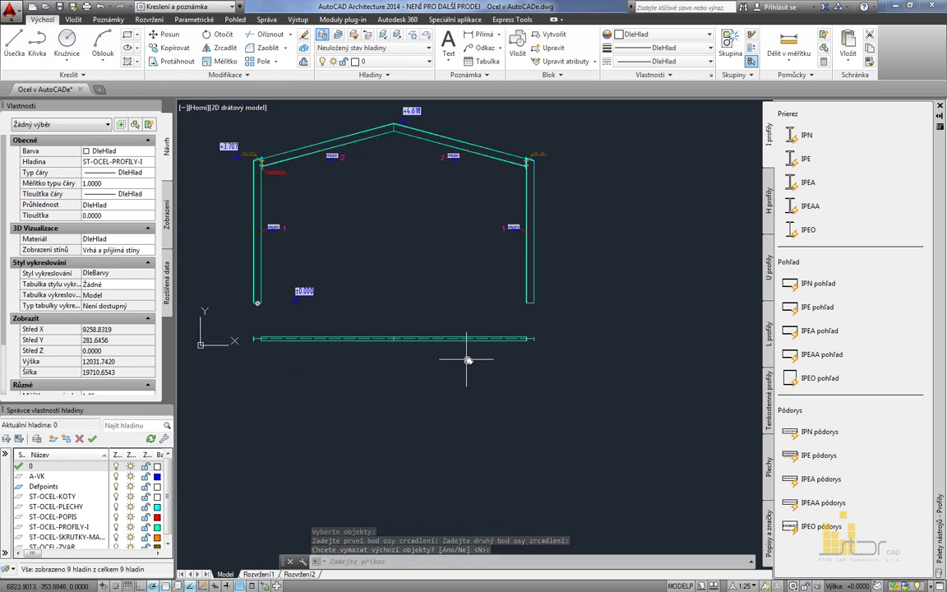
{"action": "left_click", "coordinate": [767, 469]}
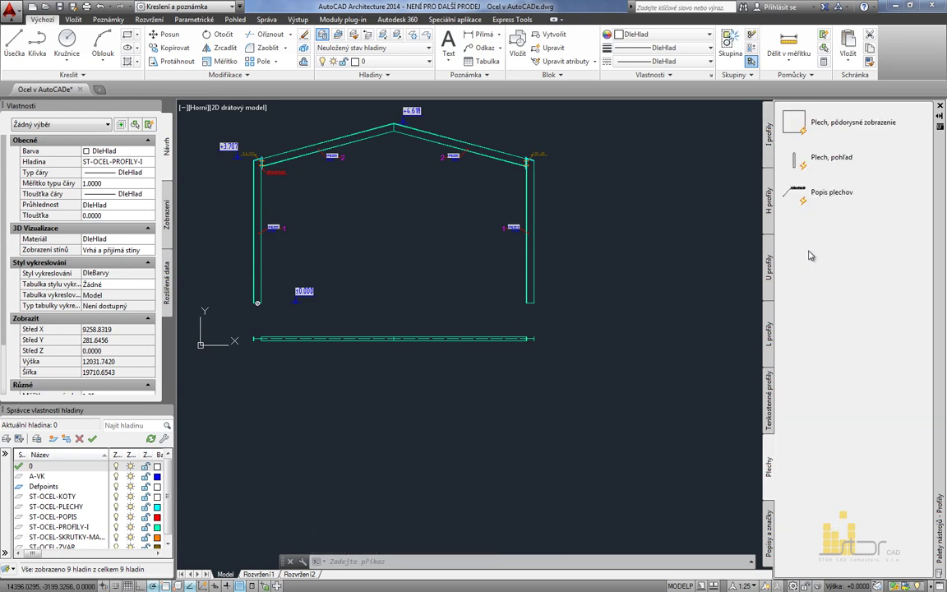
{"action": "left_click", "coordinate": [801, 123]}
{"action": "scroll", "coordinate": [526, 339], "scroll_direction": "up", "scroll_amount": 10}
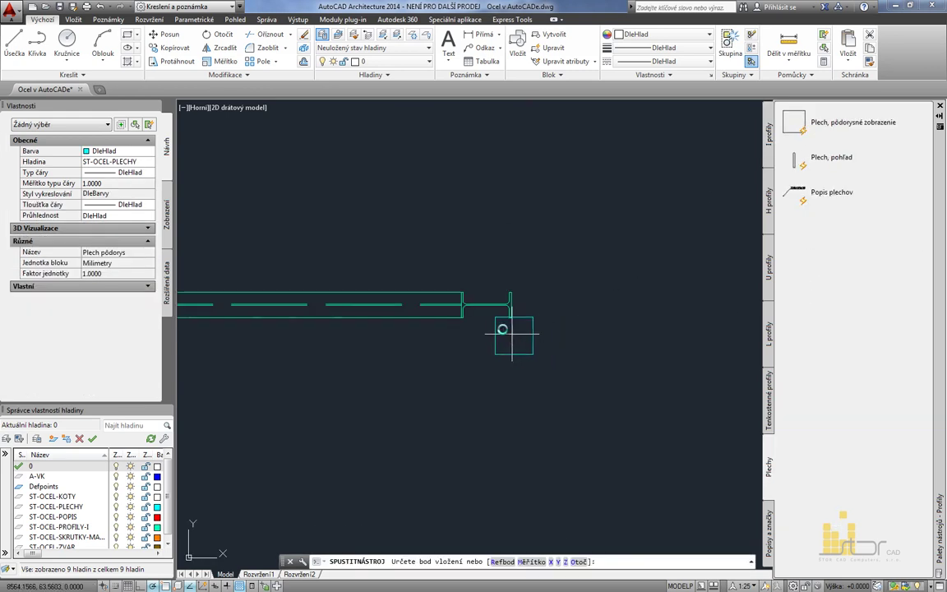
{"action": "scroll", "coordinate": [483, 315], "scroll_direction": "up", "scroll_amount": 5}
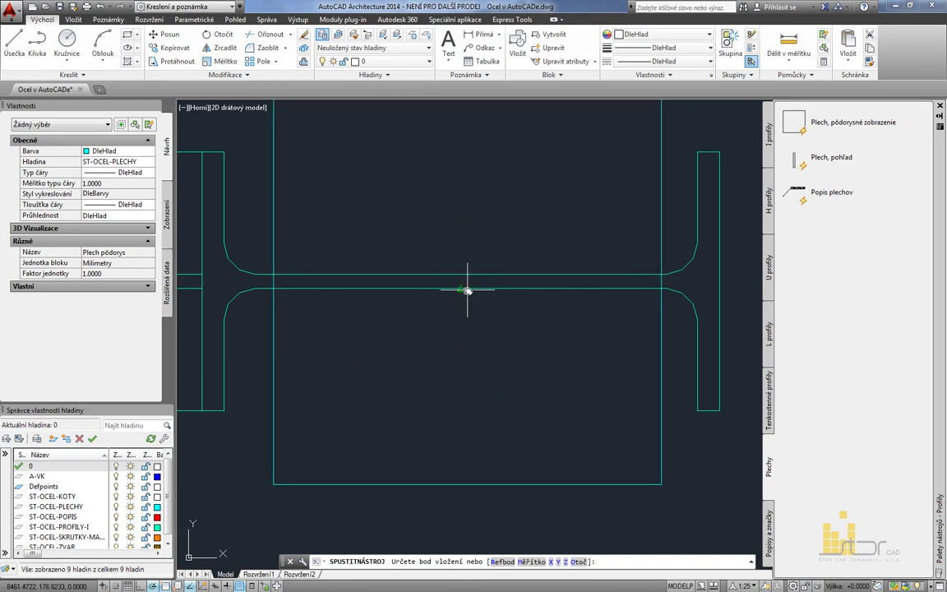
{"action": "left_click", "coordinate": [461, 289]}
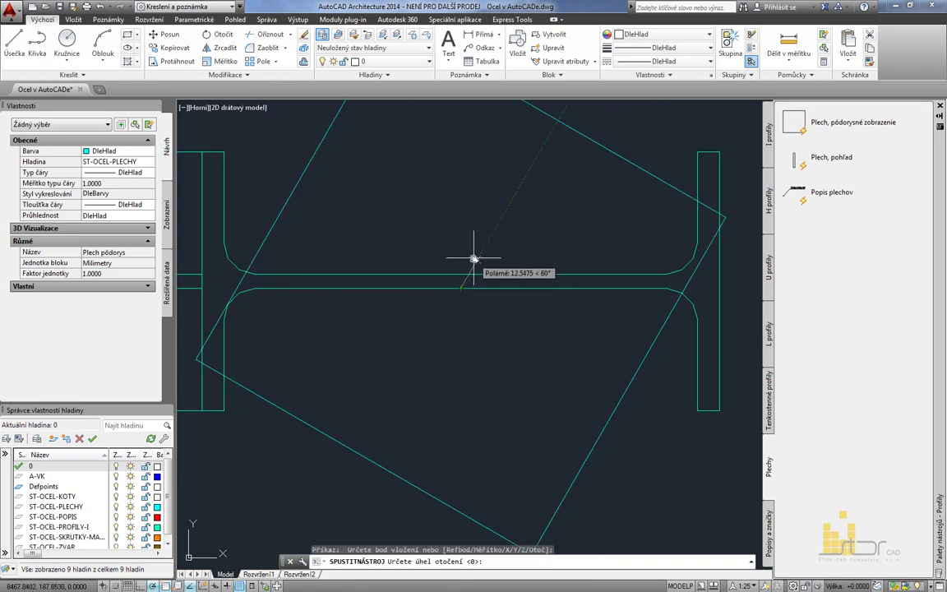
{"action": "key", "text": "Return"}
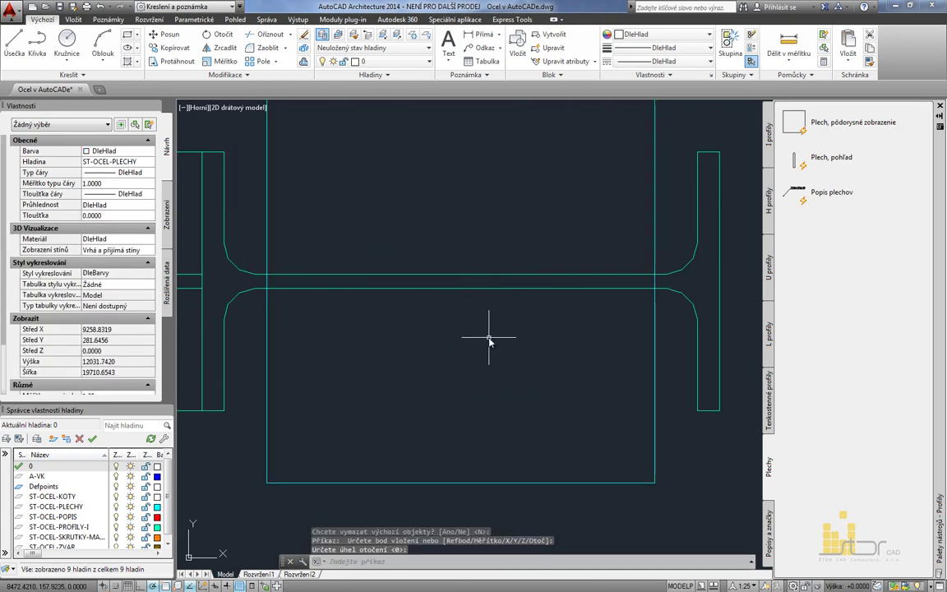
Move the plate from the midpoint of the lower web edge to the centre of the right column cross-section.
{"action": "type", "text": "p"}
{"action": "key", "text": "Return"}
{"action": "left_click", "coordinate": [507, 442]}
{"action": "left_click", "coordinate": [467, 495]}
{"action": "key", "text": "Return"}
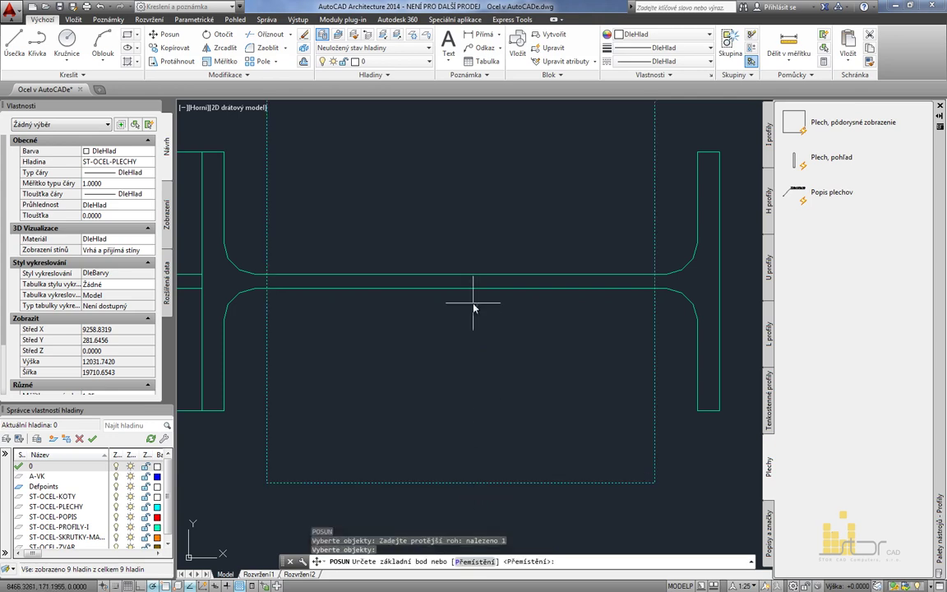
{"action": "left_click", "coordinate": [461, 289]}
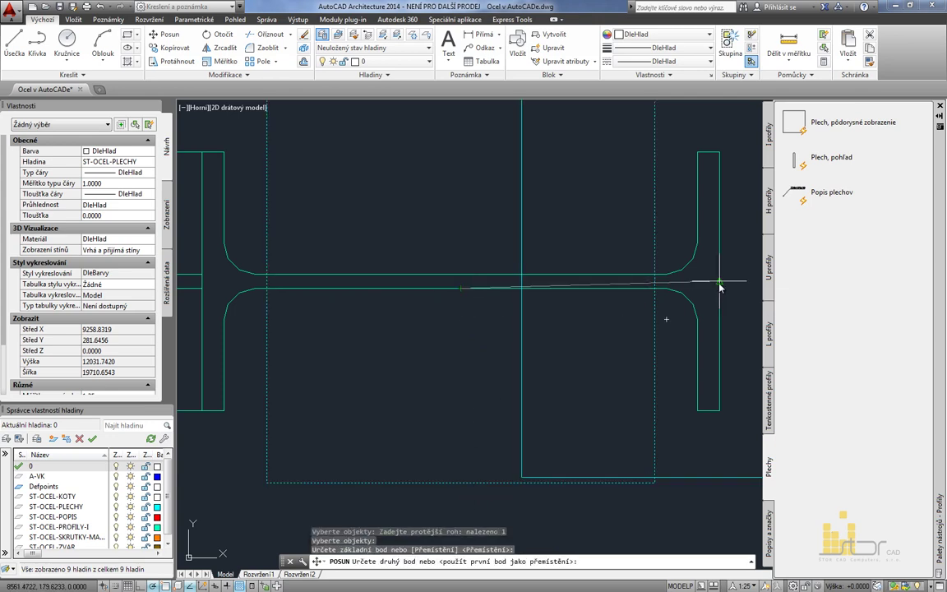
{"action": "left_click", "coordinate": [466, 286]}
Enlarge the plate symmetrically around the right column cross-section to about 270 by 230 mm.
{"action": "scroll", "coordinate": [464, 329], "scroll_direction": "down", "scroll_amount": 4}
{"action": "left_click", "coordinate": [482, 354]}
{"action": "left_click", "coordinate": [461, 405]}
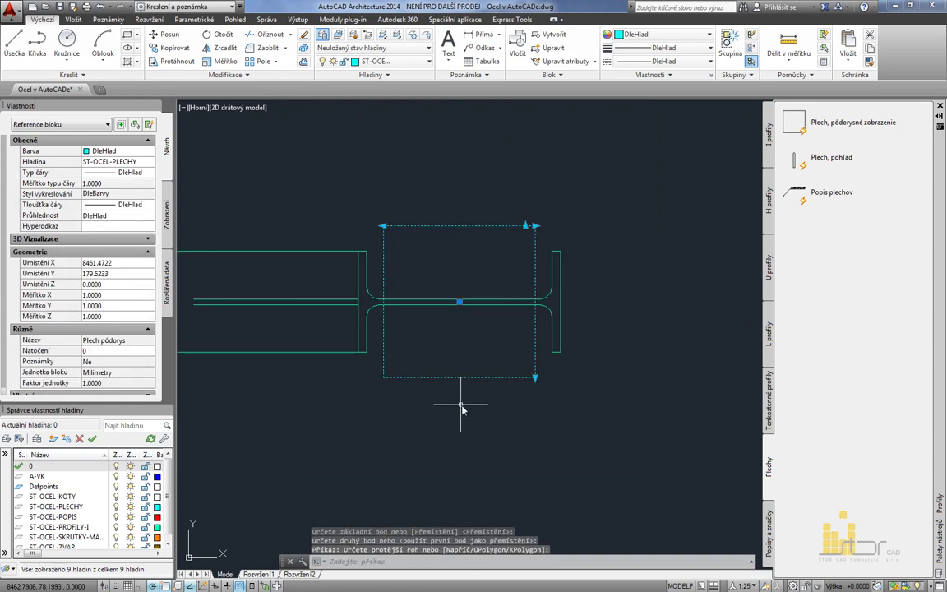
{"action": "left_click", "coordinate": [535, 377]}
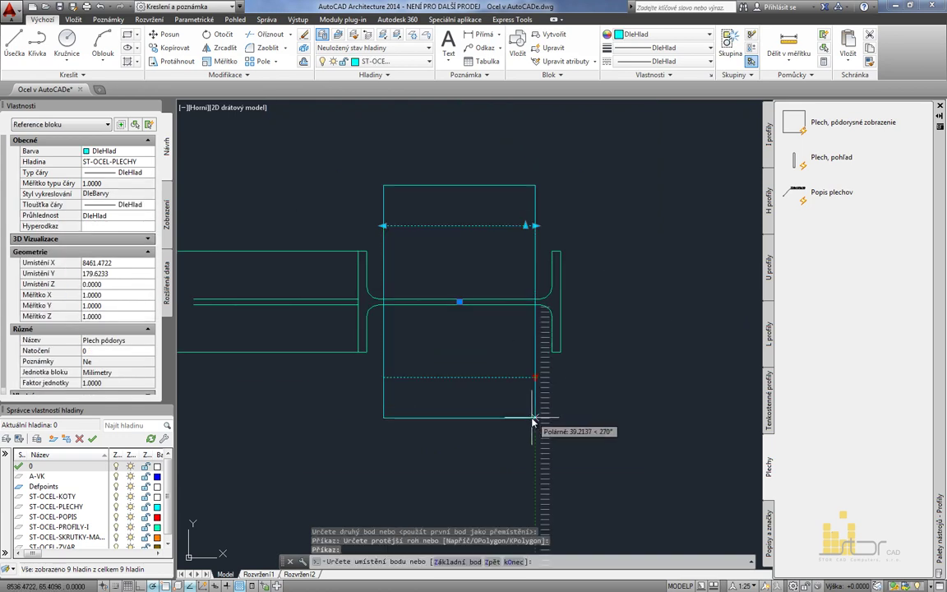
{"action": "left_click", "coordinate": [596, 189]}
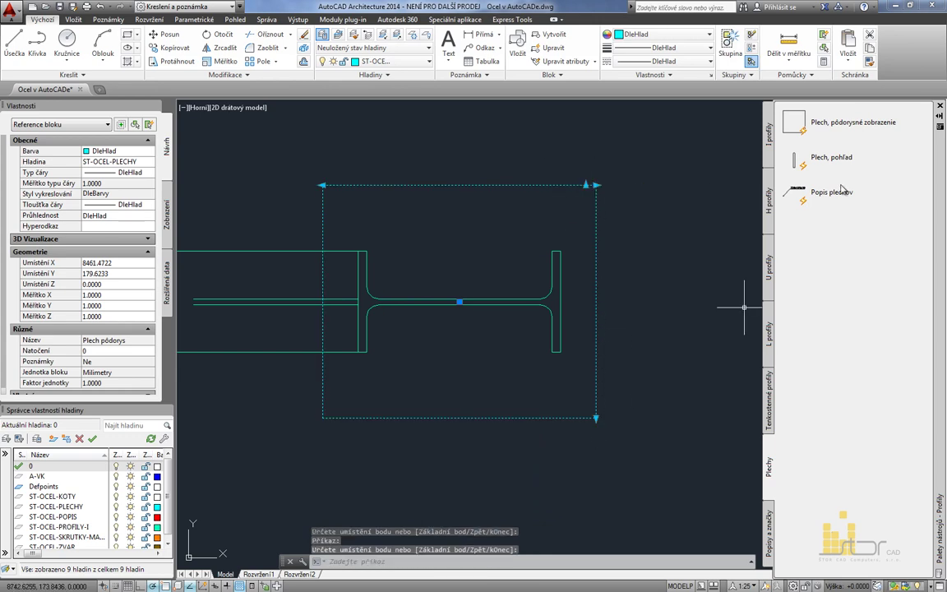
Insert a nut at the plate's lower-left corner and set its size to M16.
{"action": "left_click", "coordinate": [772, 522]}
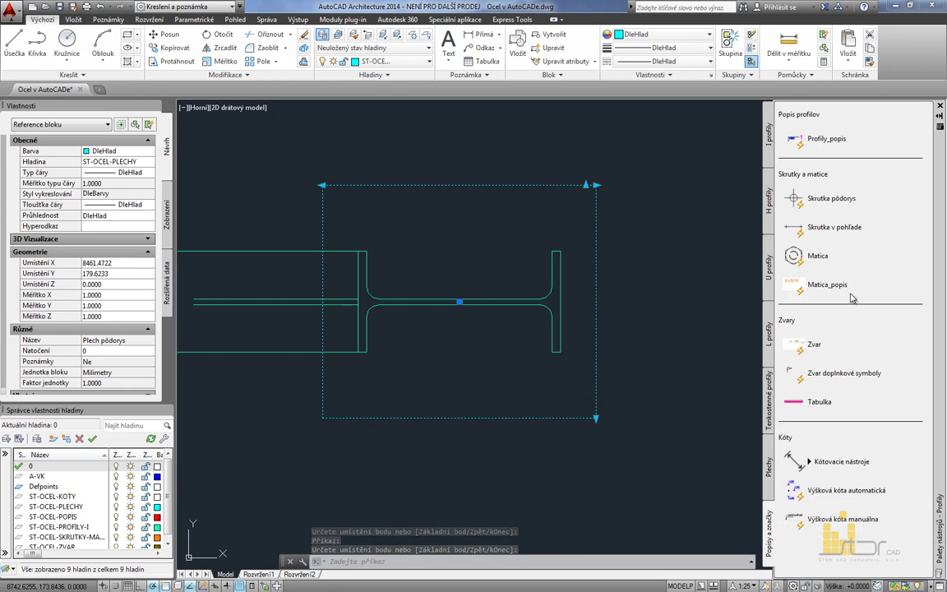
{"action": "left_click", "coordinate": [794, 256]}
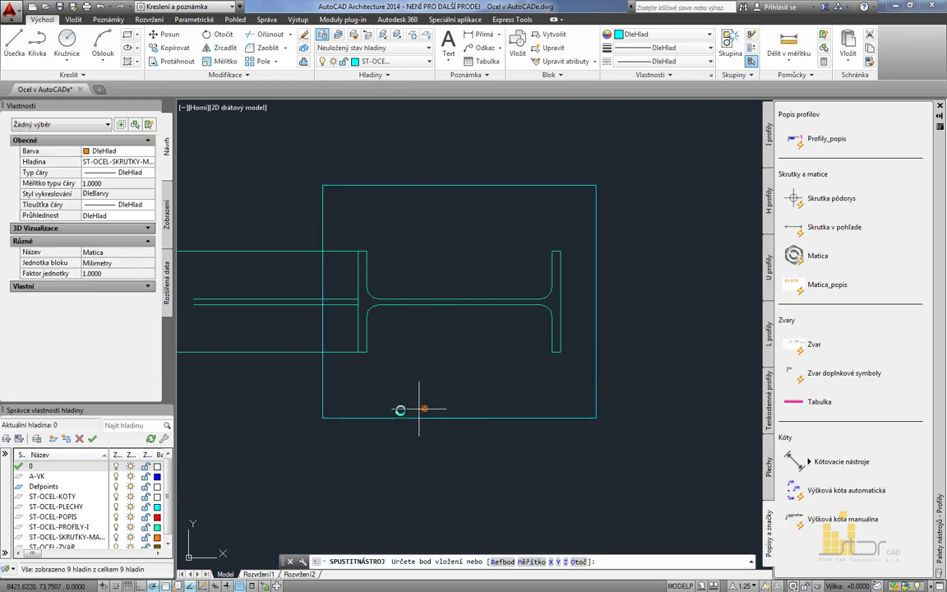
{"action": "left_click", "coordinate": [325, 421]}
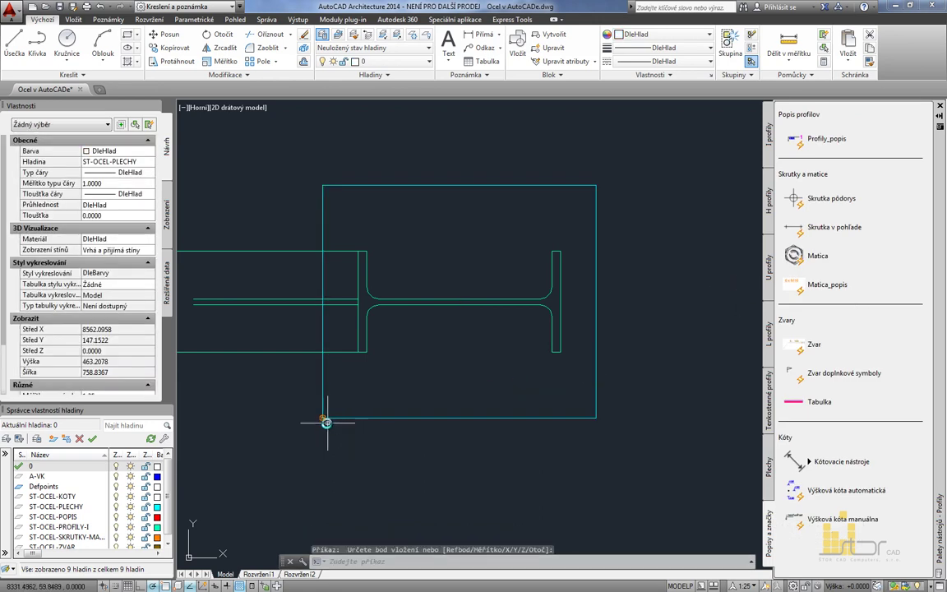
{"action": "left_click", "coordinate": [325, 422]}
{"action": "scroll", "coordinate": [326, 423], "scroll_direction": "up", "scroll_amount": 5}
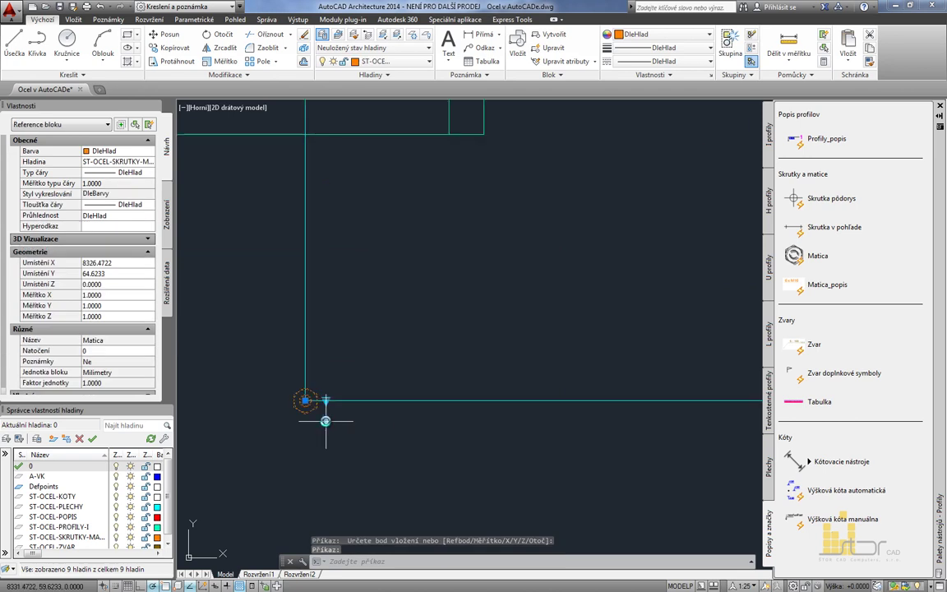
{"action": "left_click", "coordinate": [325, 421]}
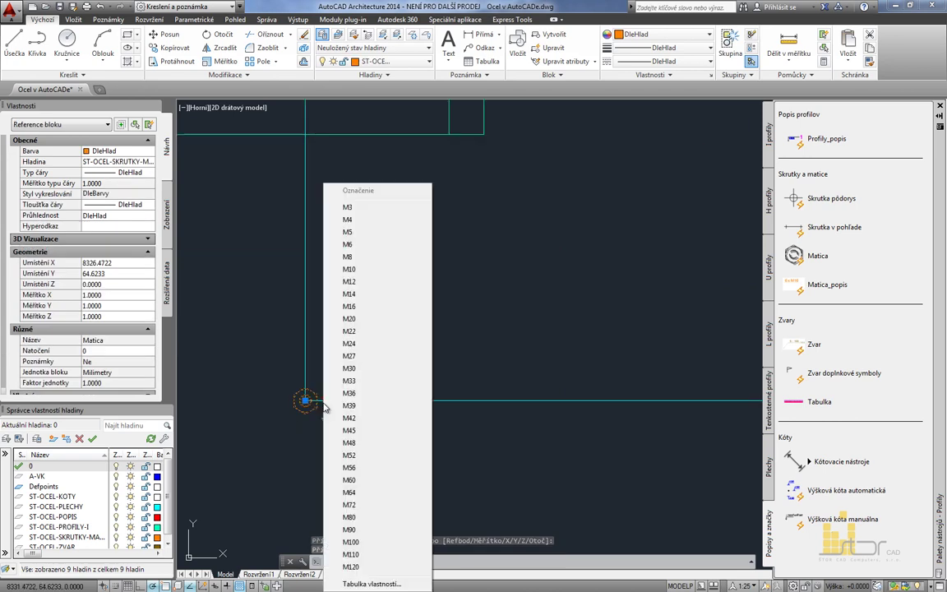
{"action": "left_click", "coordinate": [361, 306]}
Move the M16 nut 30 mm right and 30 mm up from the plate's lower-left corner.
{"action": "left_click", "coordinate": [306, 402]}
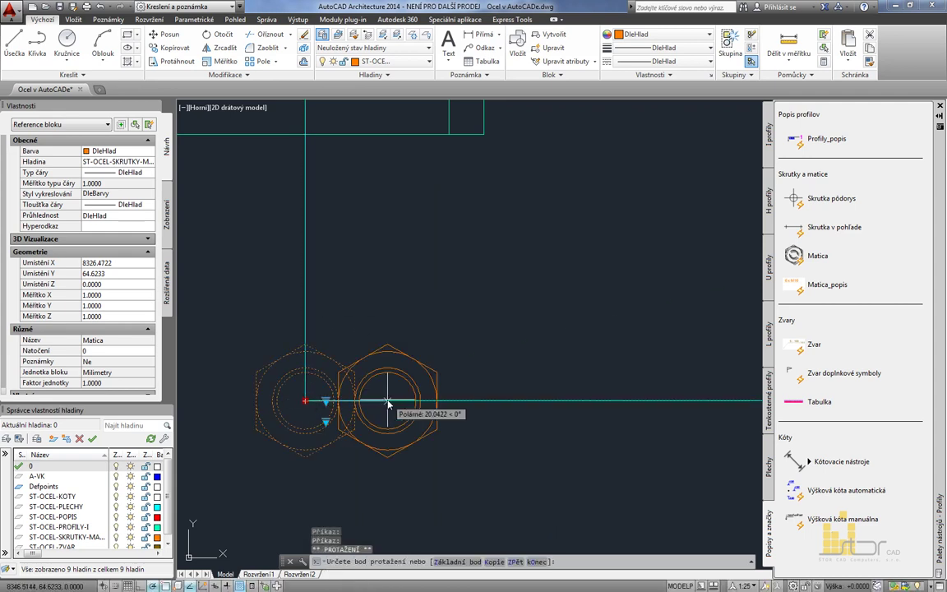
{"action": "type", "text": "30"}
{"action": "key", "text": "Return"}
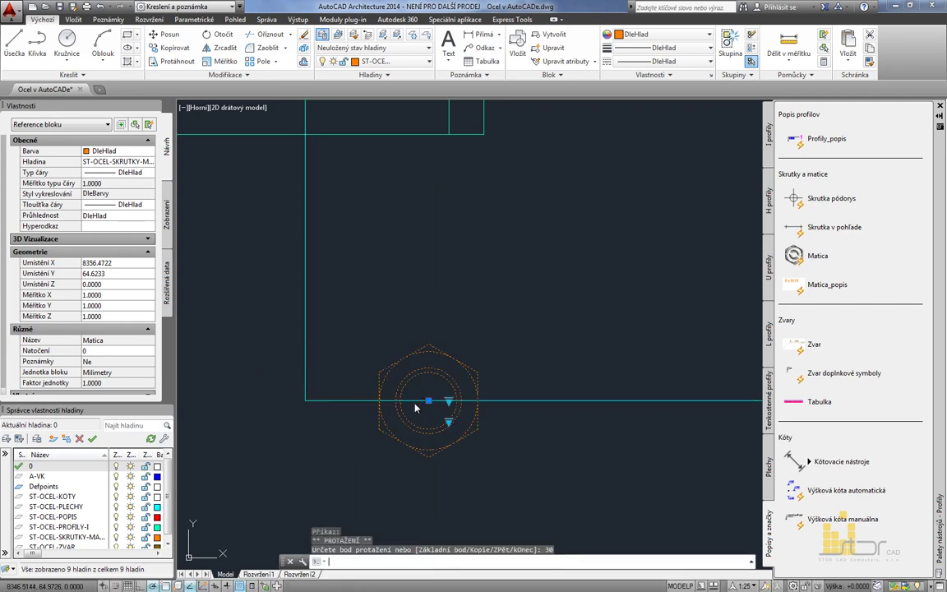
{"action": "left_click", "coordinate": [427, 401]}
{"action": "type", "text": "30"}
{"action": "key", "text": "Return"}
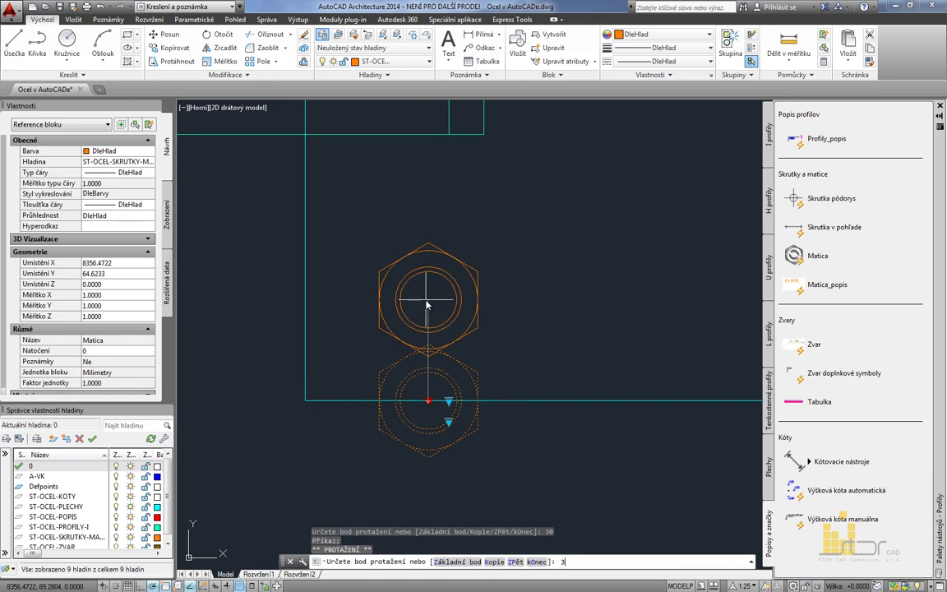
Mirror the M16 nut about the plate's vertical centre axis, keeping the original.
{"action": "scroll", "coordinate": [435, 294], "scroll_direction": "down", "scroll_amount": 4}
{"action": "scroll", "coordinate": [471, 317], "scroll_direction": "down", "scroll_amount": 2}
{"action": "middle_click_drag", "start_coordinate": [470, 317], "coordinate": [348, 401]}
{"action": "scroll", "coordinate": [387, 338], "scroll_direction": "down", "scroll_amount": 4}
{"action": "scroll", "coordinate": [364, 377], "scroll_direction": "up", "scroll_amount": 2}
{"action": "scroll", "coordinate": [374, 366], "scroll_direction": "up", "scroll_amount": 2}
{"action": "key", "text": "Escape"}
{"action": "type", "text": "zr"}
{"action": "key", "text": "Return"}
{"action": "left_click", "coordinate": [320, 375]}
{"action": "key", "text": "Return"}
{"action": "left_click", "coordinate": [425, 404]}
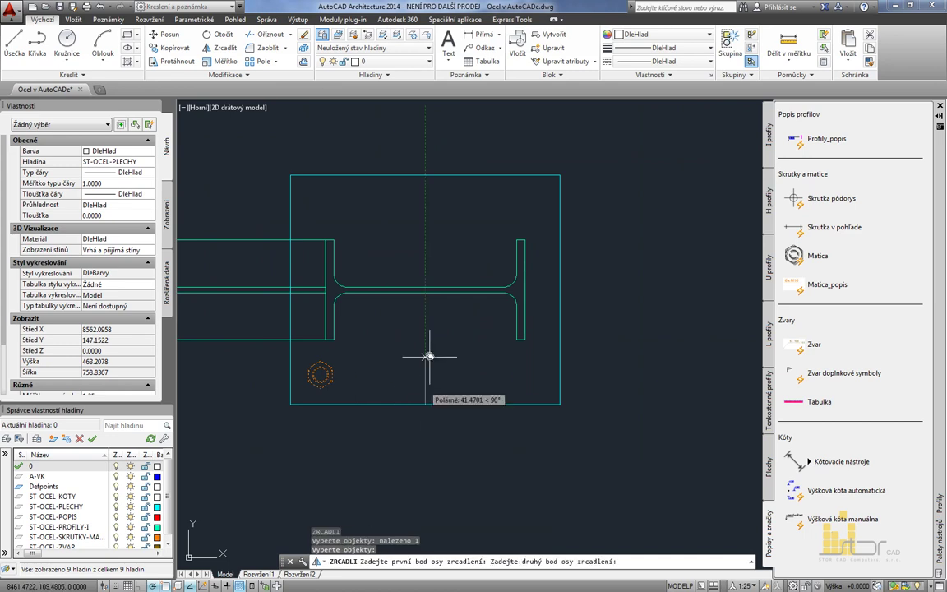
{"action": "left_click", "coordinate": [424, 382]}
{"action": "key", "text": "Return"}
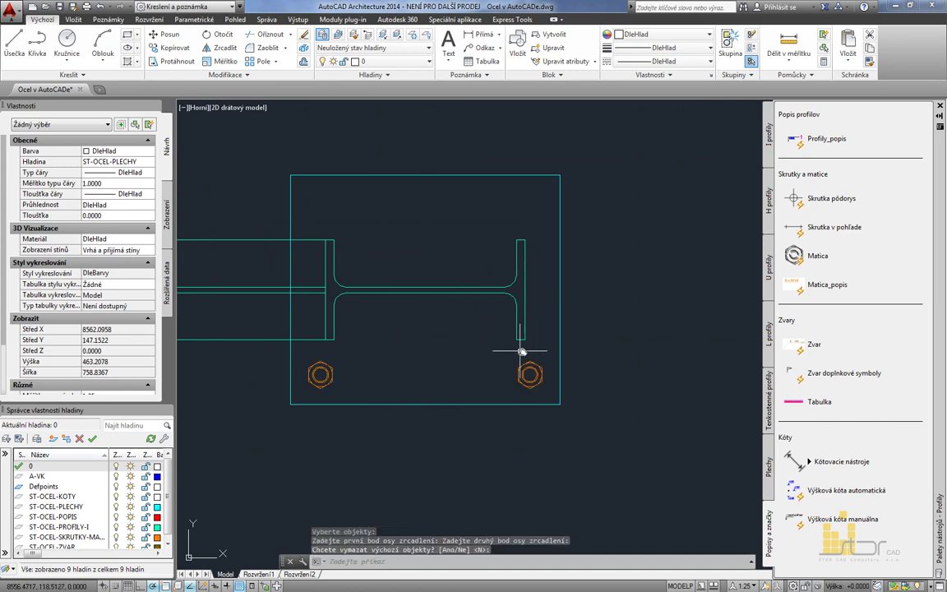
Mirror the two lower nuts about the plate's horizontal centre axis, keeping the originals.
{"action": "key", "text": "Return"}
{"action": "left_click", "coordinate": [556, 372]}
{"action": "left_click", "coordinate": [306, 378]}
{"action": "key", "text": "Return"}
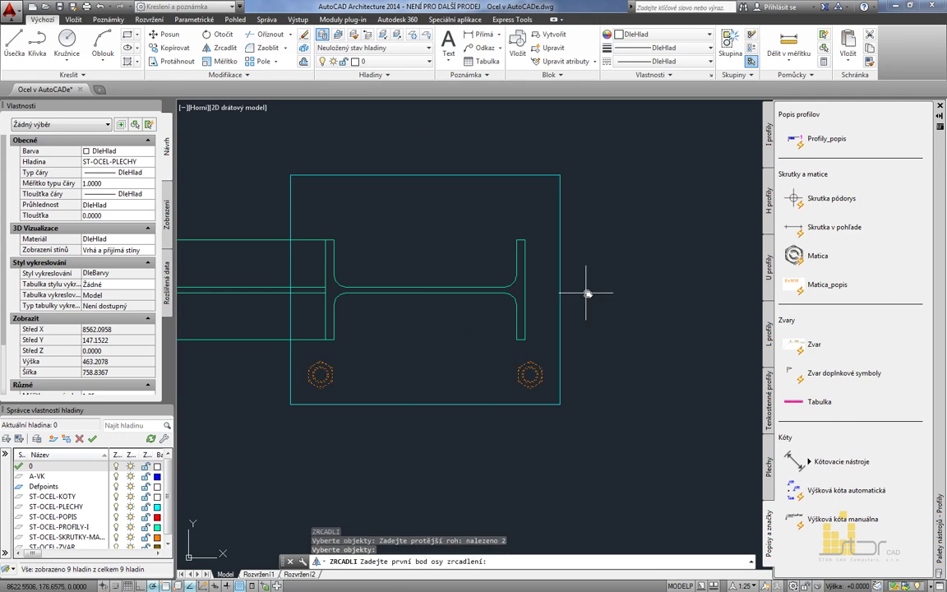
{"action": "left_click", "coordinate": [558, 292]}
{"action": "left_click", "coordinate": [606, 282]}
{"action": "key", "text": "Return"}
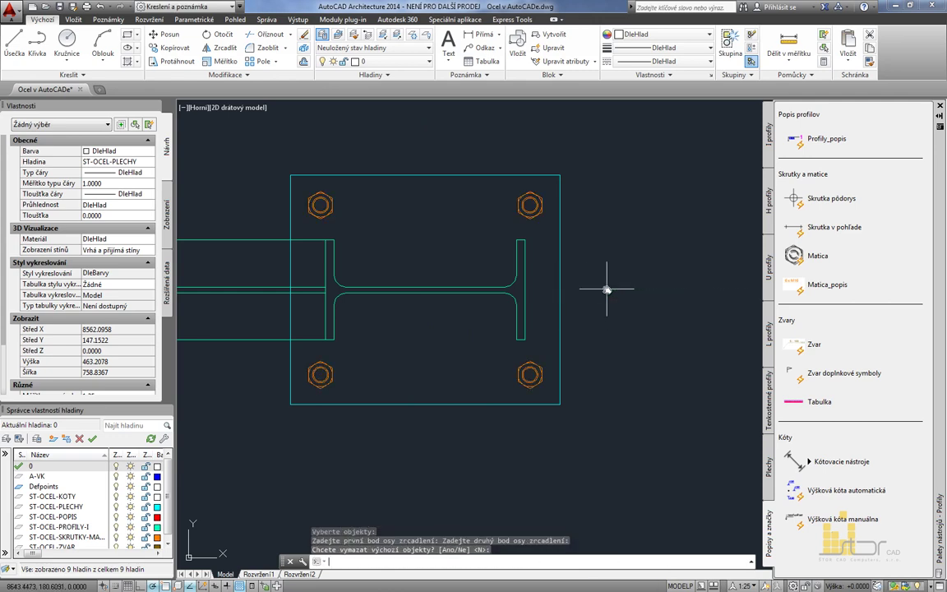
Insert a 4 x M16 nut label below the base plate and aim its leader arrow between the two lower nuts.
{"action": "left_click", "coordinate": [825, 285]}
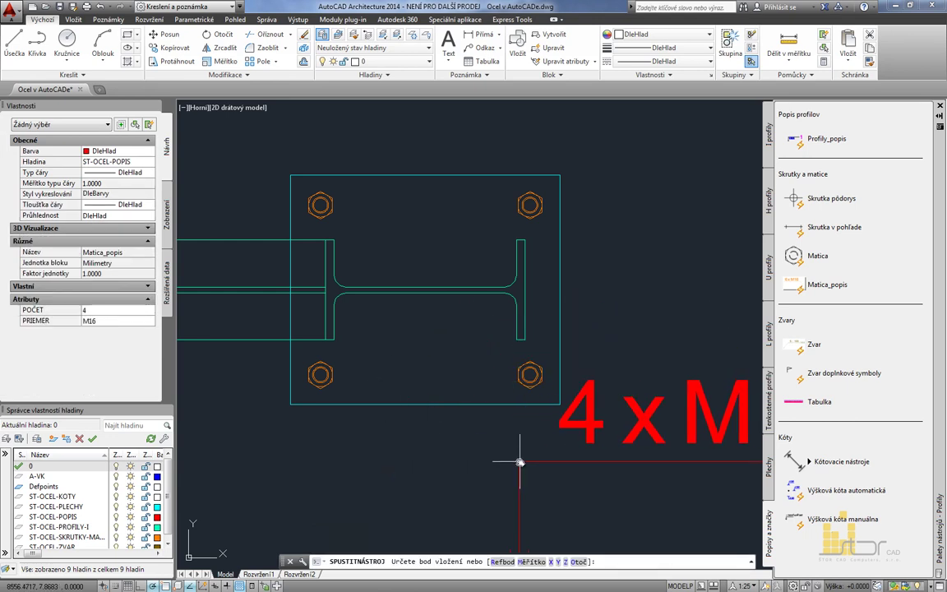
{"action": "middle_click_drag", "start_coordinate": [574, 516], "coordinate": [422, 381]}
{"action": "left_click", "coordinate": [406, 374]}
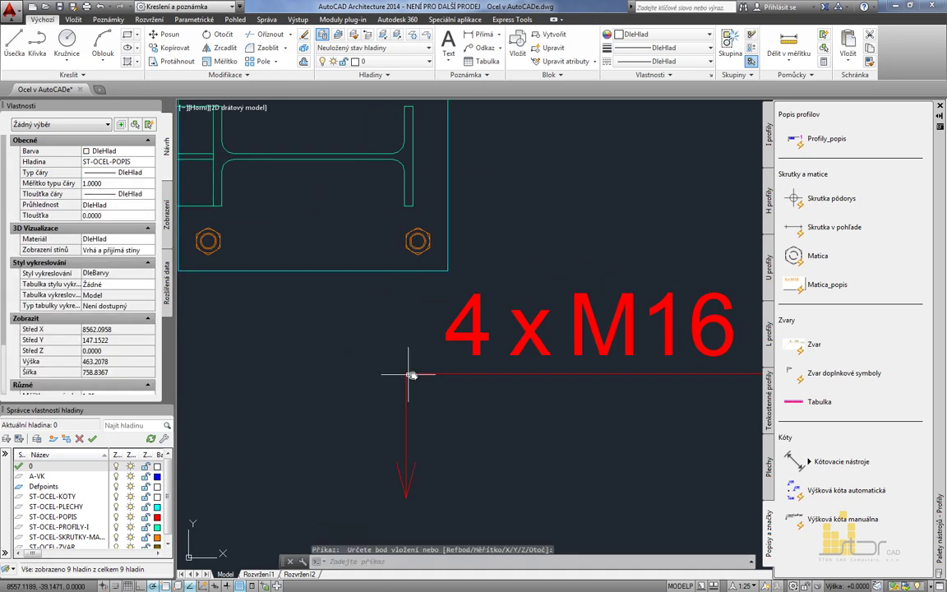
{"action": "left_click", "coordinate": [492, 396]}
{"action": "left_click", "coordinate": [450, 344]}
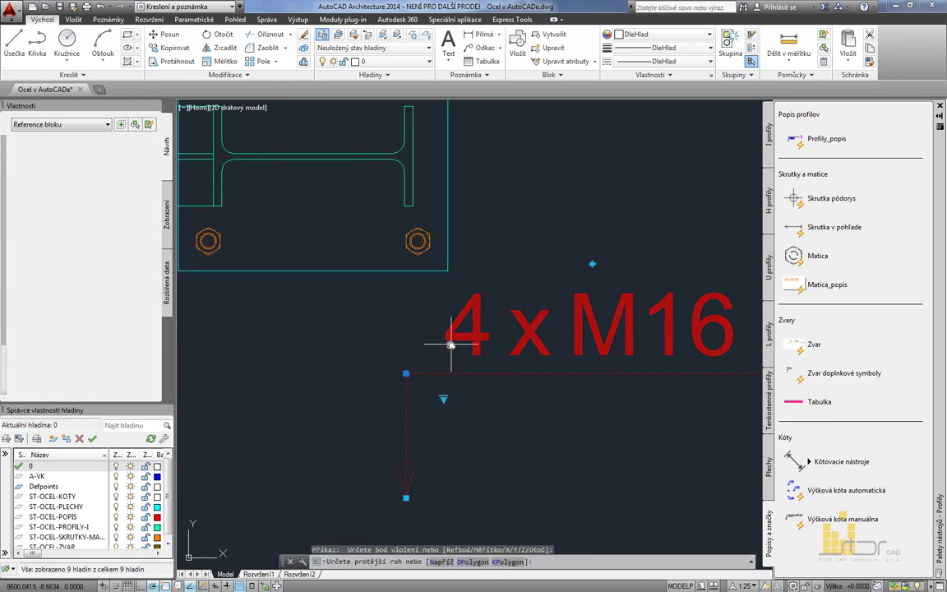
{"action": "left_click", "coordinate": [408, 495]}
{"action": "left_click", "coordinate": [309, 231]}
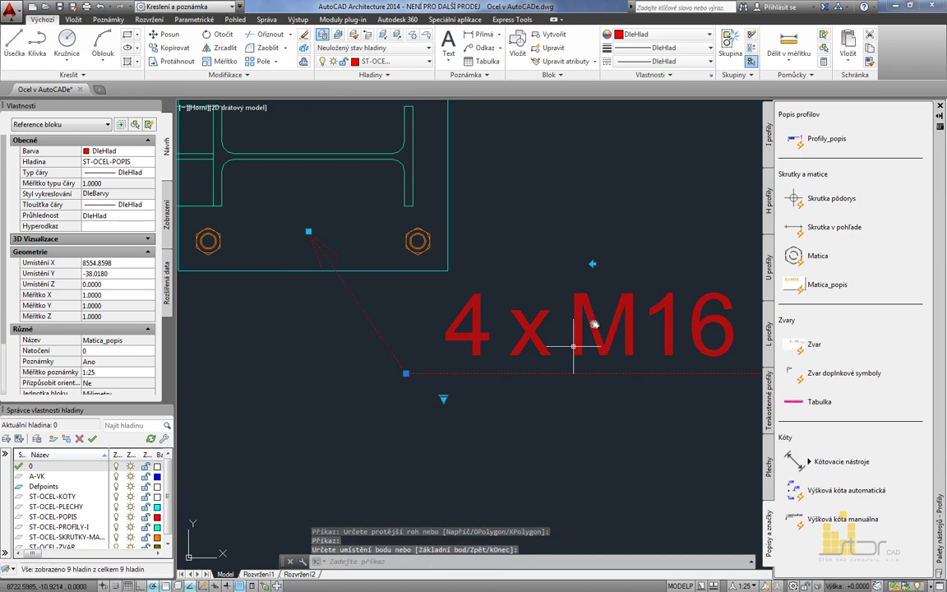
{"action": "double_click", "coordinate": [535, 311]}
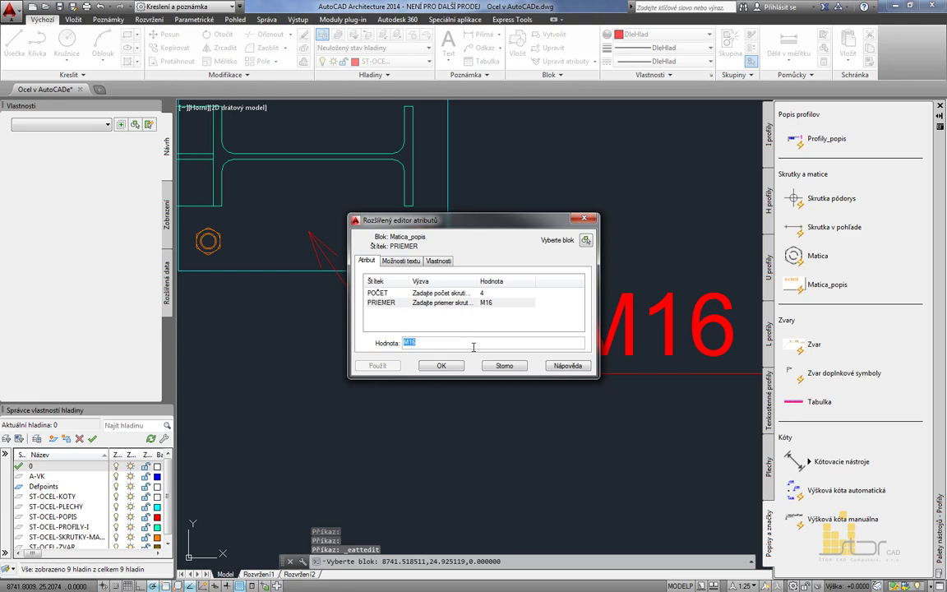
{"action": "left_click", "coordinate": [504, 367]}
Shift the 4 x M16 label further to the right and point its leader arrow at the plate's lower-right nut.
{"action": "scroll", "coordinate": [497, 370], "scroll_direction": "down", "scroll_amount": 5}
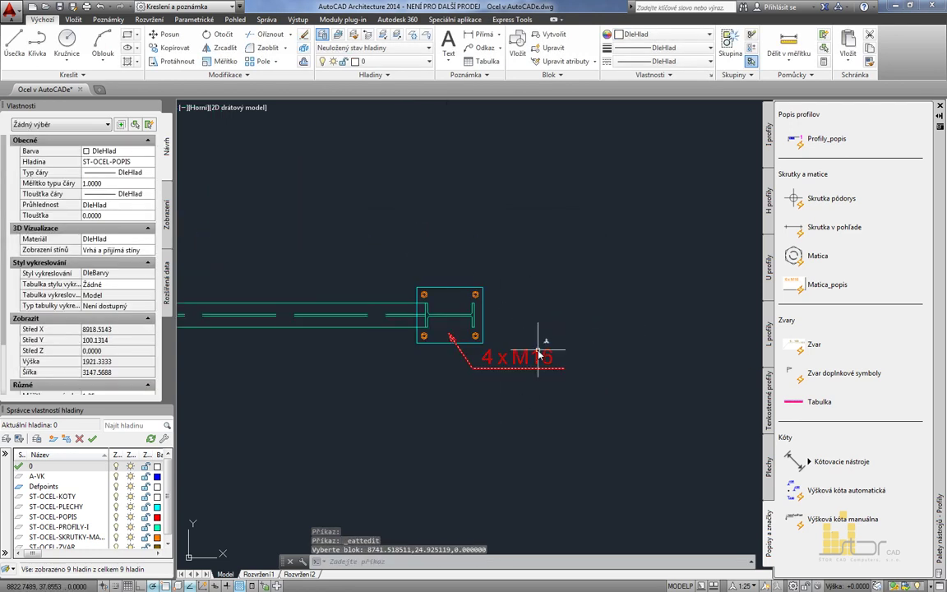
{"action": "left_click", "coordinate": [512, 357]}
{"action": "left_click", "coordinate": [510, 358]}
{"action": "scroll", "coordinate": [482, 377], "scroll_direction": "up", "scroll_amount": 4}
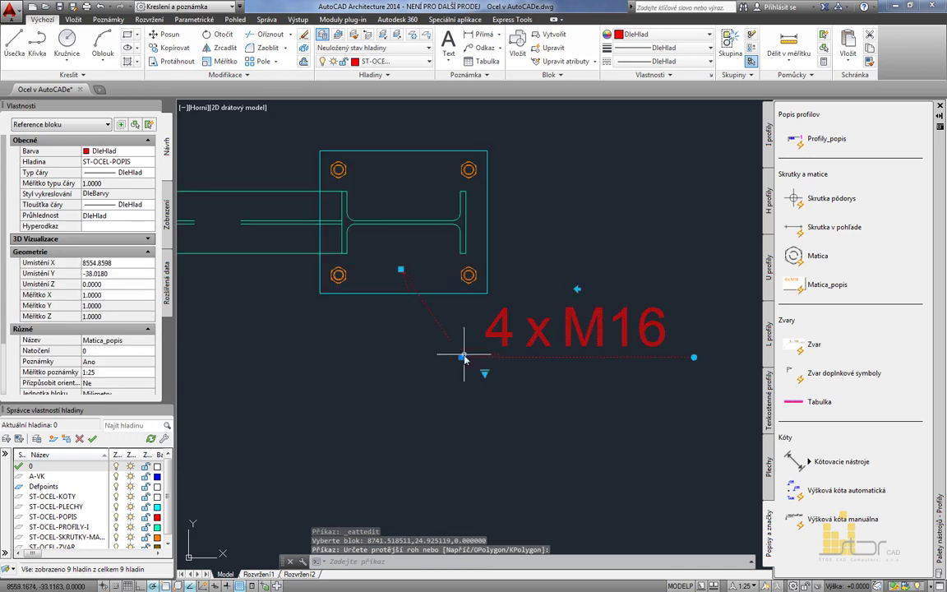
{"action": "left_click", "coordinate": [461, 359]}
{"action": "left_click", "coordinate": [536, 359]}
{"action": "left_click", "coordinate": [479, 270]}
{"action": "key", "text": "Escape"}
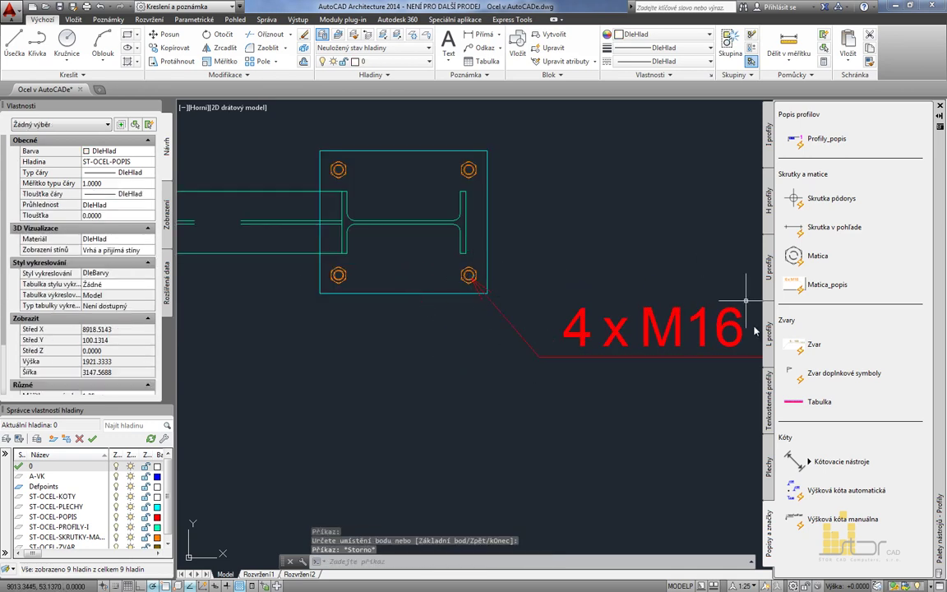
Insert a 200x150x10 plate label above the base plate and point its leader arrow at the plate's upper edge.
{"action": "left_click", "coordinate": [771, 466]}
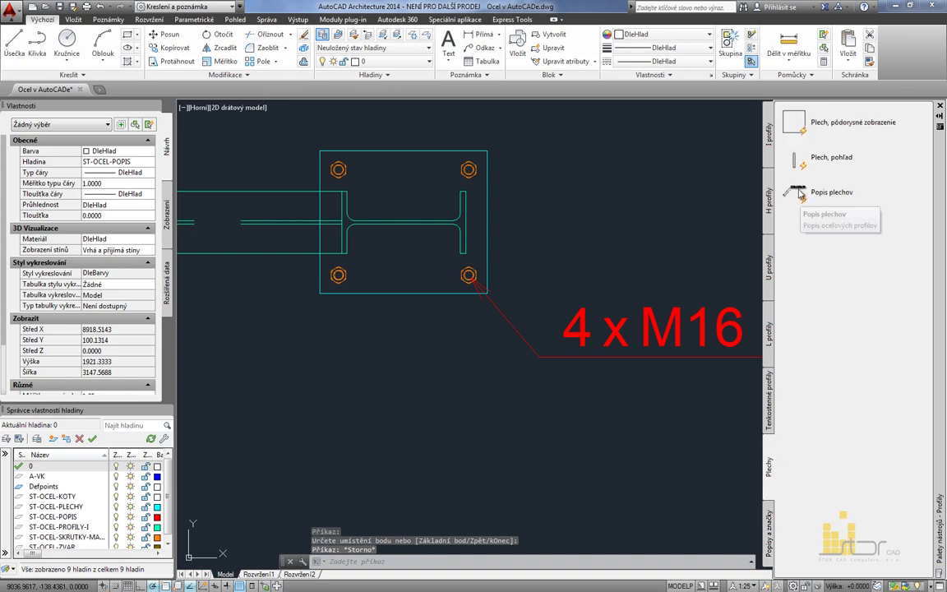
{"action": "left_click", "coordinate": [831, 191]}
{"action": "middle_click_drag", "start_coordinate": [529, 162], "coordinate": [460, 395]}
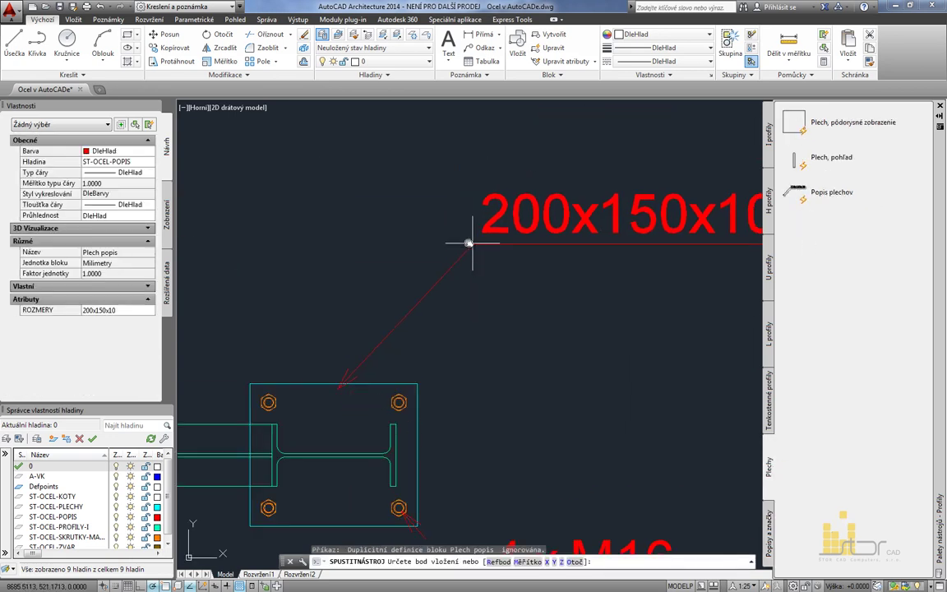
{"action": "left_click", "coordinate": [455, 237]}
{"action": "left_click", "coordinate": [459, 259]}
{"action": "left_click", "coordinate": [415, 268]}
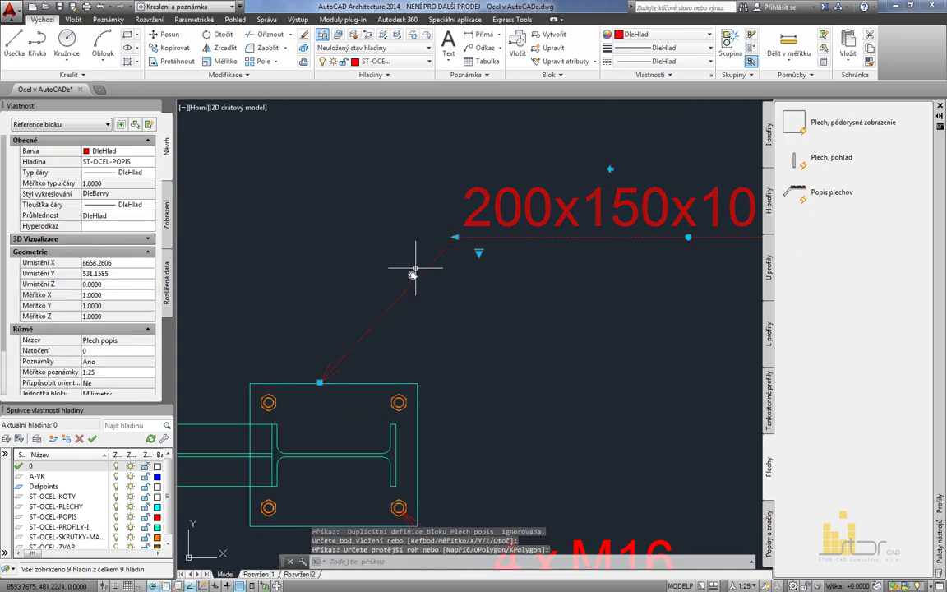
{"action": "left_click", "coordinate": [320, 382]}
{"action": "key", "text": "Escape"}
{"action": "key", "text": "Escape"}
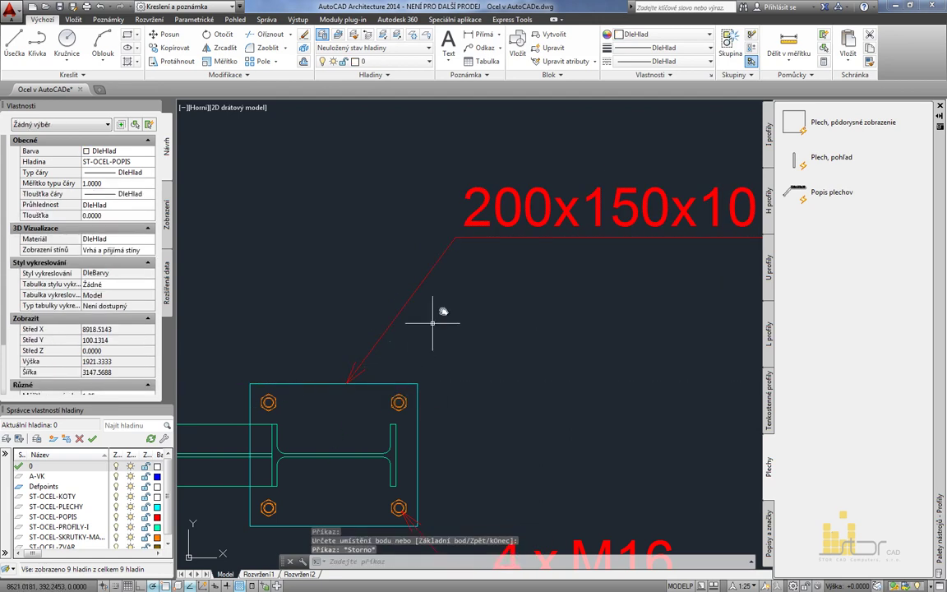
Start a new data extraction using a previous extraction as template, and save the extraction file in the Dokumenty folder.
{"action": "scroll", "coordinate": [428, 324], "scroll_direction": "down", "scroll_amount": 5}
{"action": "scroll", "coordinate": [496, 322], "scroll_direction": "down", "scroll_amount": 5}
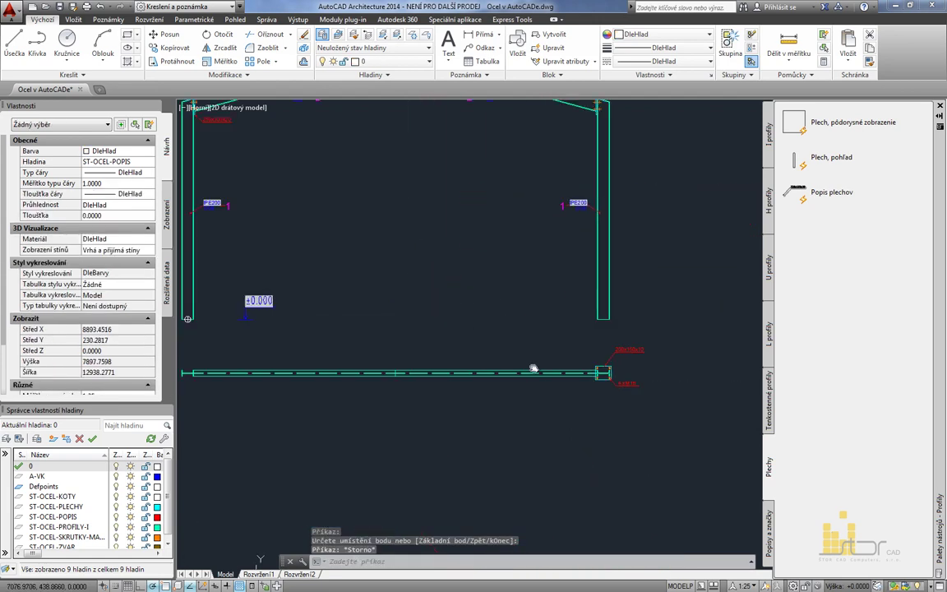
{"action": "middle_click_drag", "start_coordinate": [519, 357], "coordinate": [528, 385]}
{"action": "scroll", "coordinate": [516, 330], "scroll_direction": "down", "scroll_amount": 1}
{"action": "scroll", "coordinate": [507, 333], "scroll_direction": "up", "scroll_amount": 1}
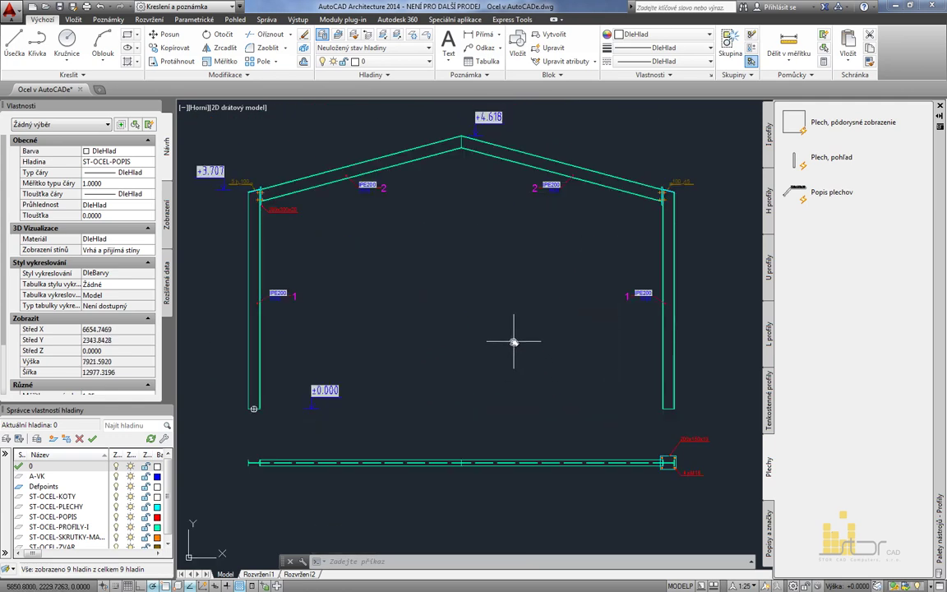
{"action": "middle_click_drag", "start_coordinate": [513, 342], "coordinate": [527, 363]}
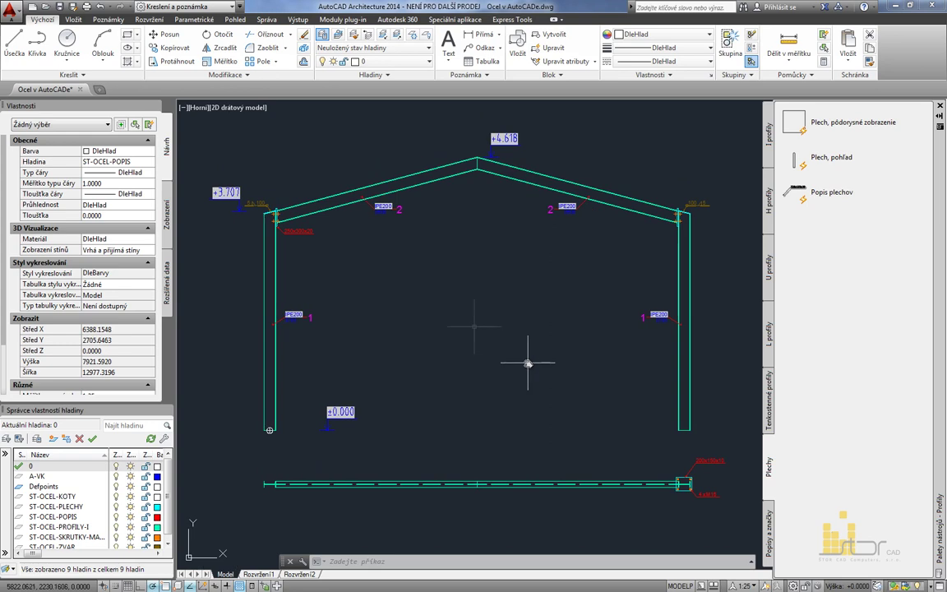
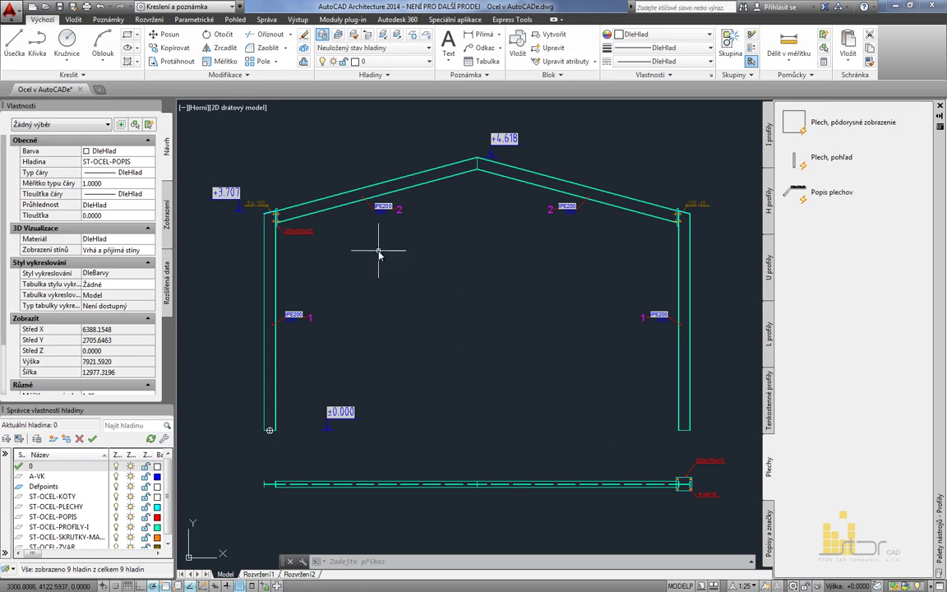
{"action": "left_click", "coordinate": [75, 19]}
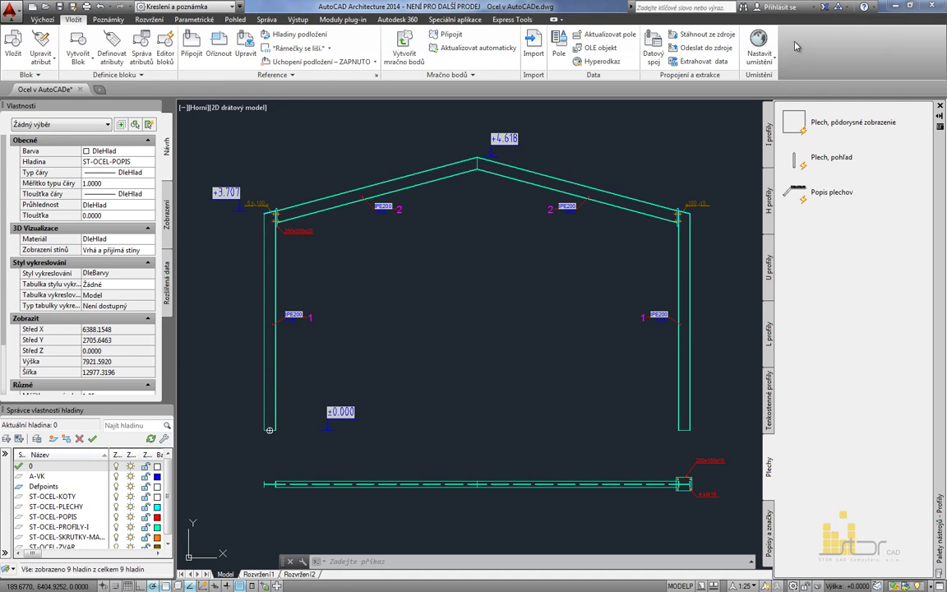
{"action": "left_click", "coordinate": [724, 65]}
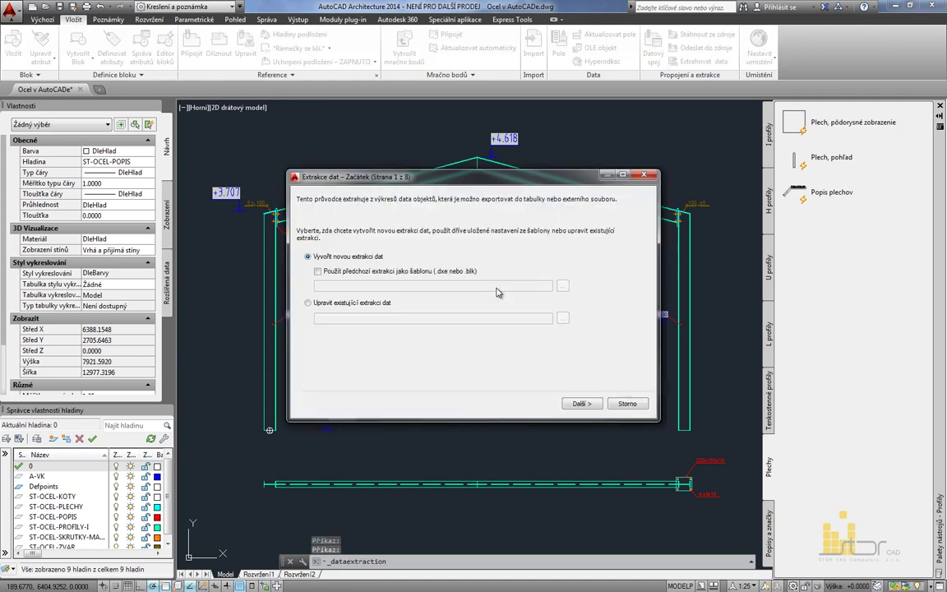
{"action": "left_click", "coordinate": [562, 286]}
{"action": "double_click", "coordinate": [422, 215]}
{"action": "left_click", "coordinate": [580, 403]}
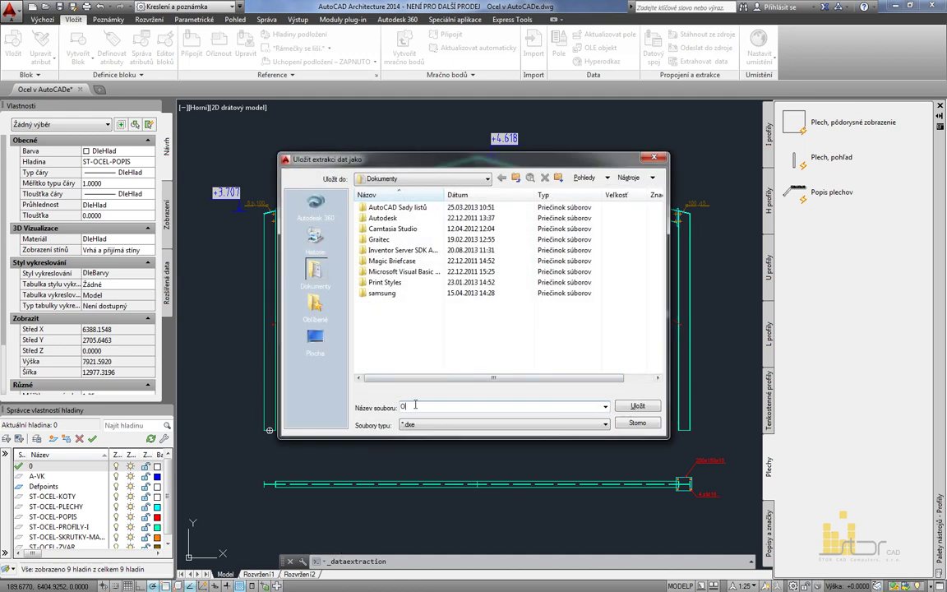
{"action": "left_click", "coordinate": [637, 405]}
Include the current drawing in the extraction's data source and remove the Oceľové profily.dwg drawing from it.
{"action": "left_click", "coordinate": [318, 227]}
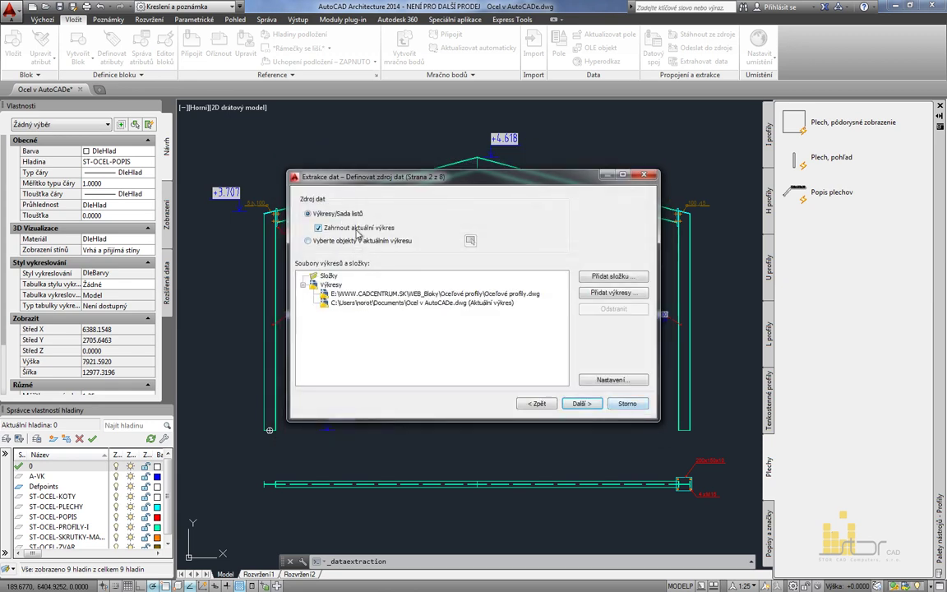
{"action": "left_click", "coordinate": [428, 294]}
{"action": "left_click", "coordinate": [617, 310]}
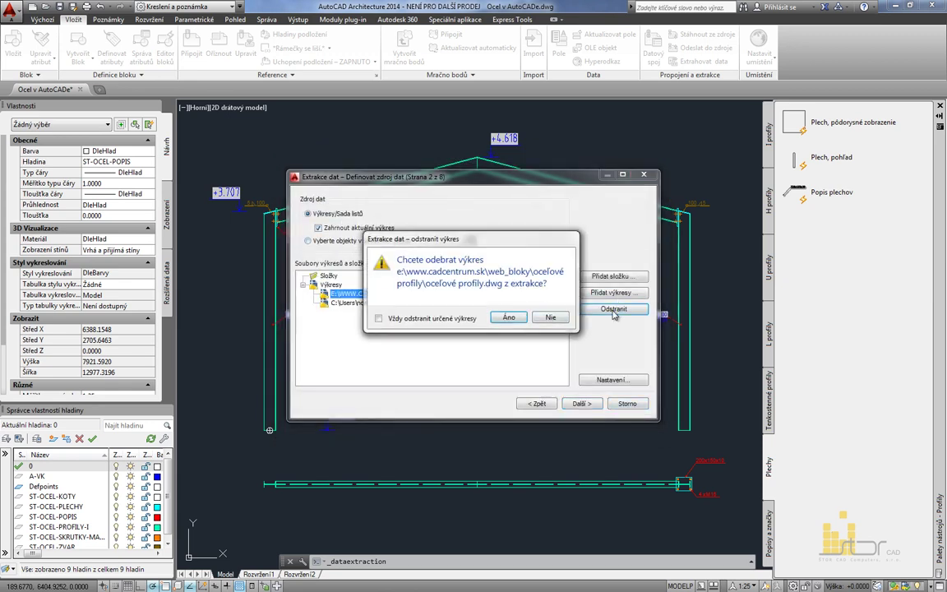
{"action": "left_click", "coordinate": [509, 317]}
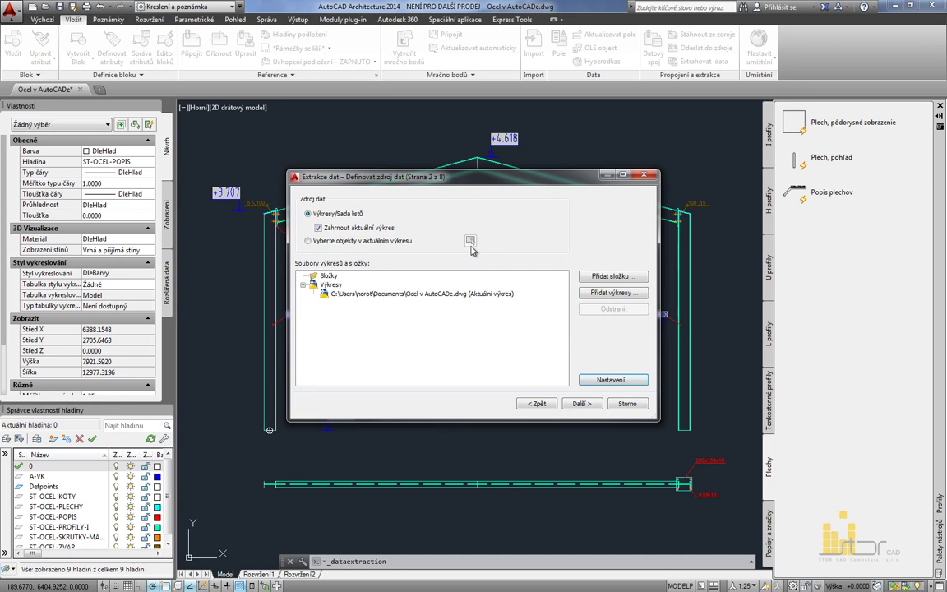
Restrict the extraction to selected objects, picking the IPE200 labels of the left column (1) and the left beam (2).
{"action": "left_click", "coordinate": [362, 240]}
{"action": "left_click", "coordinate": [471, 242]}
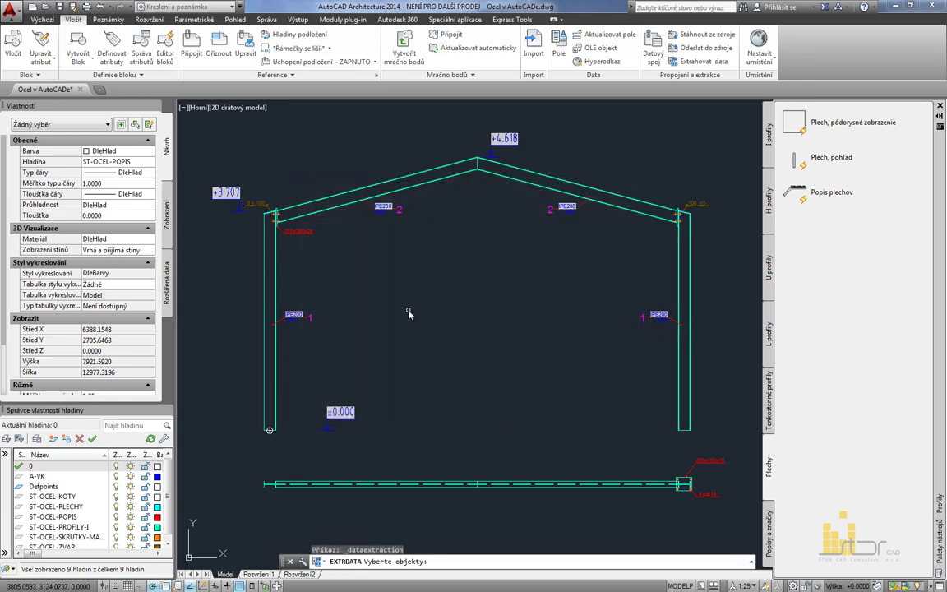
{"action": "left_click", "coordinate": [316, 324]}
{"action": "left_click", "coordinate": [299, 314]}
{"action": "left_click", "coordinate": [398, 228]}
{"action": "left_click", "coordinate": [380, 212]}
{"action": "key", "text": "Return"}
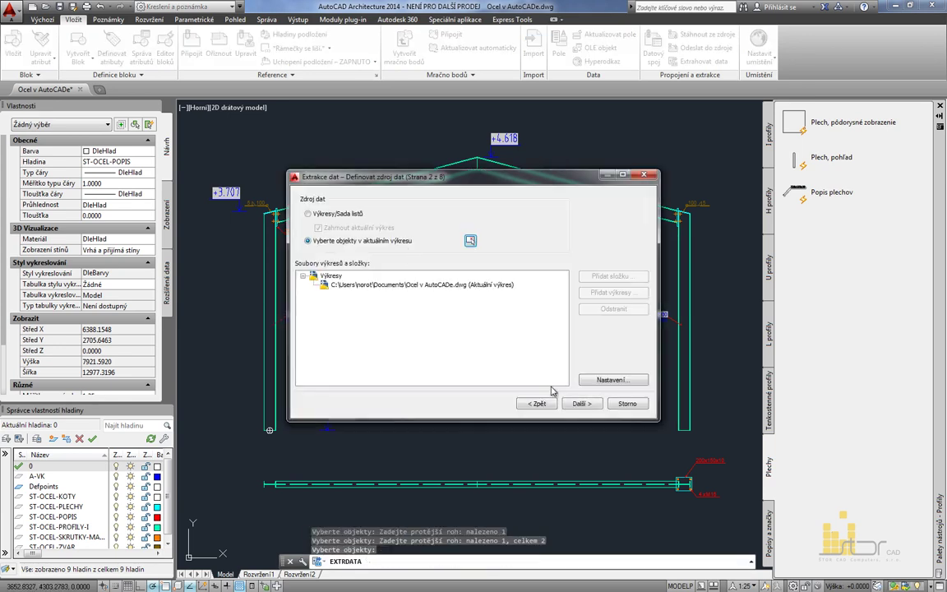
Extract data from the Profily_popis block only, keep the template's properties and review the columns of the resulting list.
{"action": "left_click", "coordinate": [563, 404]}
{"action": "left_click", "coordinate": [310, 257]}
{"action": "left_click", "coordinate": [306, 257]}
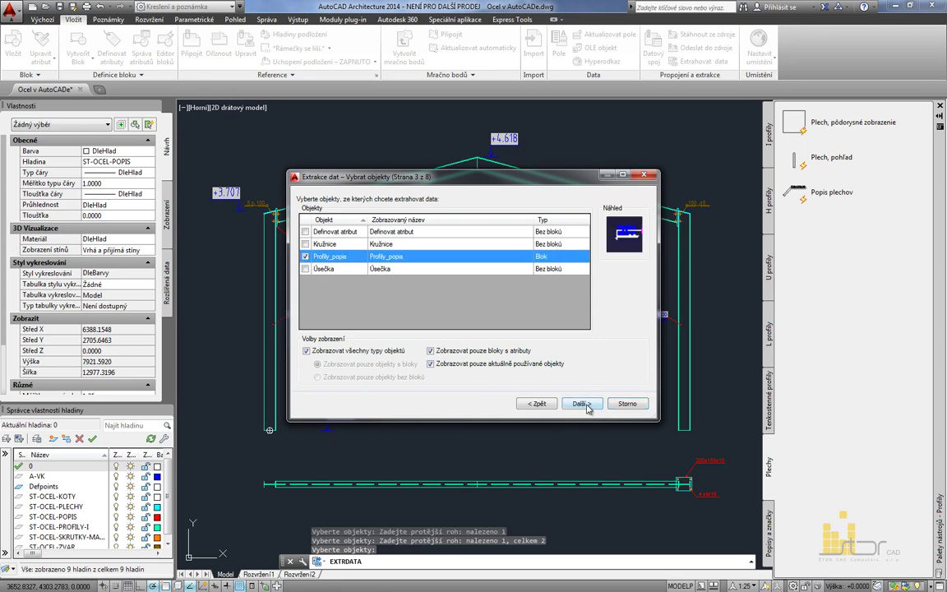
{"action": "left_click", "coordinate": [588, 409]}
{"action": "left_click", "coordinate": [583, 404]}
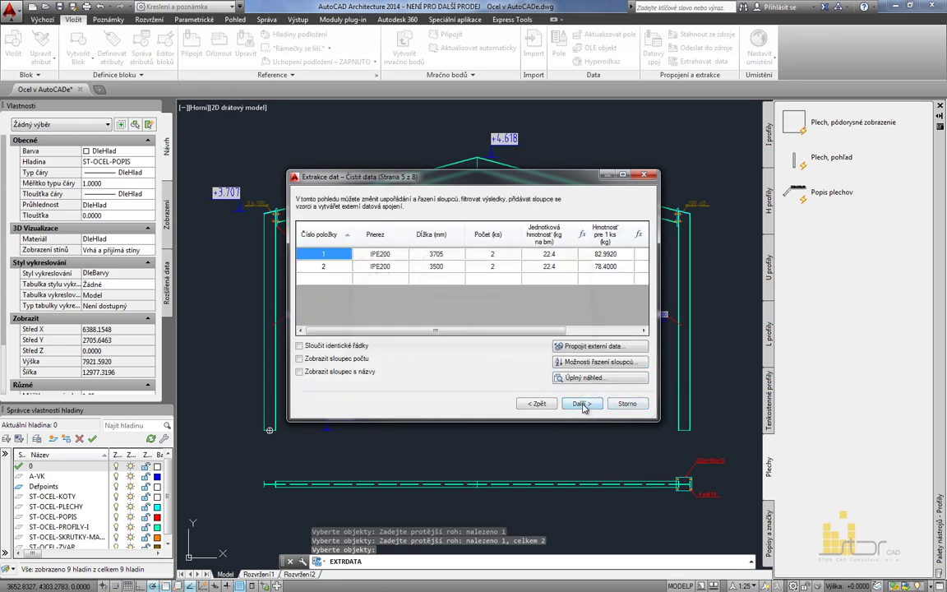
{"action": "left_click_drag", "start_coordinate": [520, 331], "coordinate": [600, 330]}
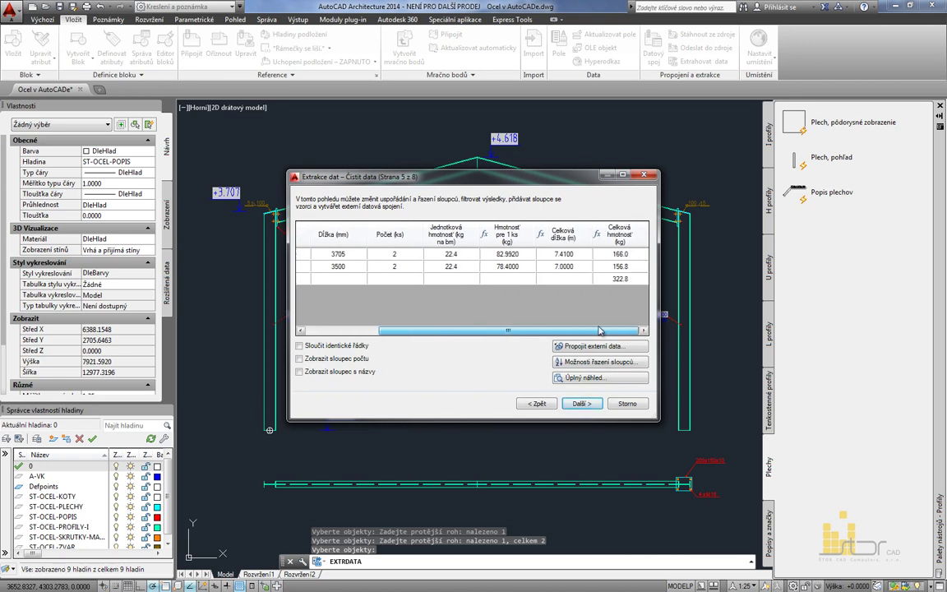
Output the extracted data as a drawing table titled "Výkaz oceľových profilov" and place it right of the frame.
{"action": "left_click", "coordinate": [587, 405]}
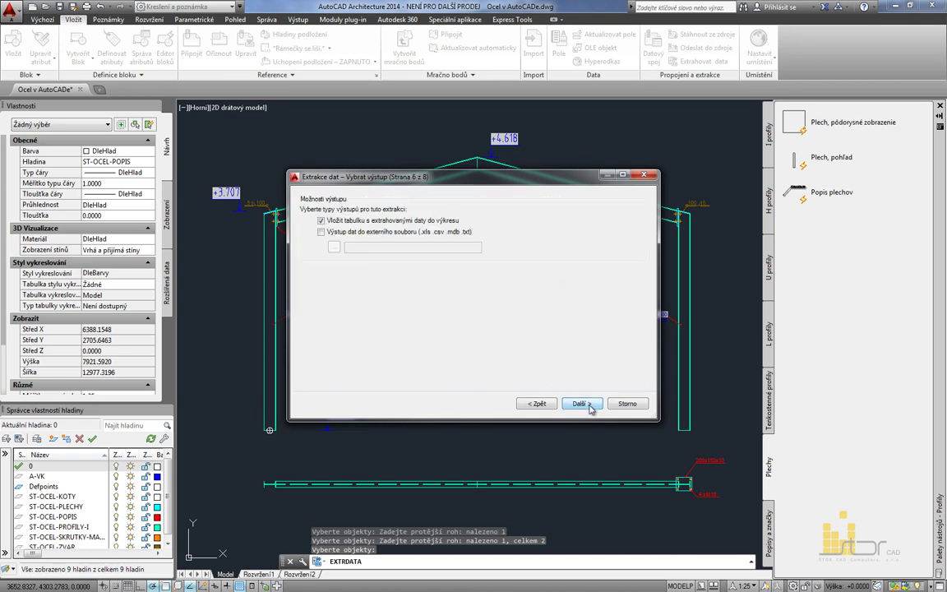
{"action": "left_click", "coordinate": [589, 406]}
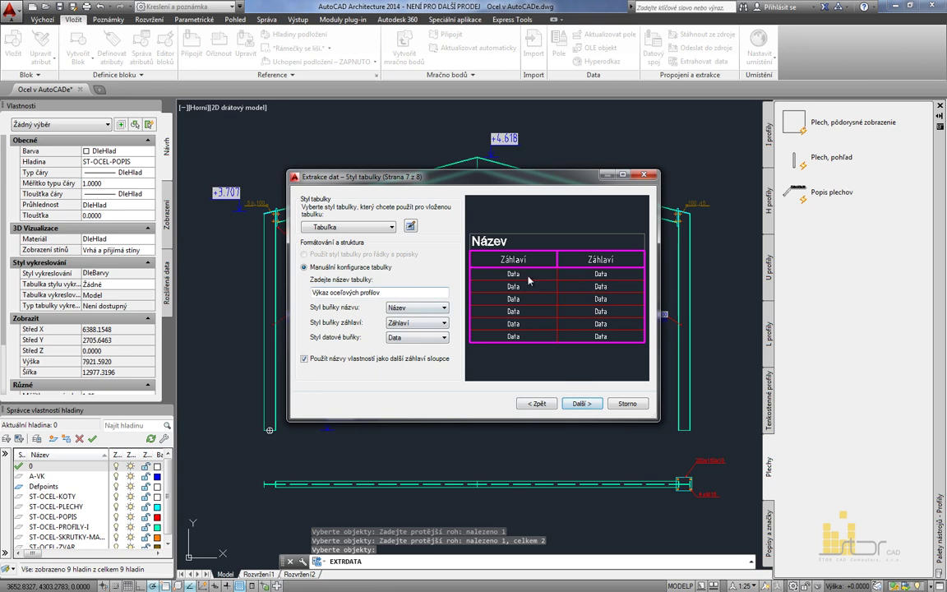
{"action": "left_click", "coordinate": [582, 404]}
{"action": "left_click", "coordinate": [584, 407]}
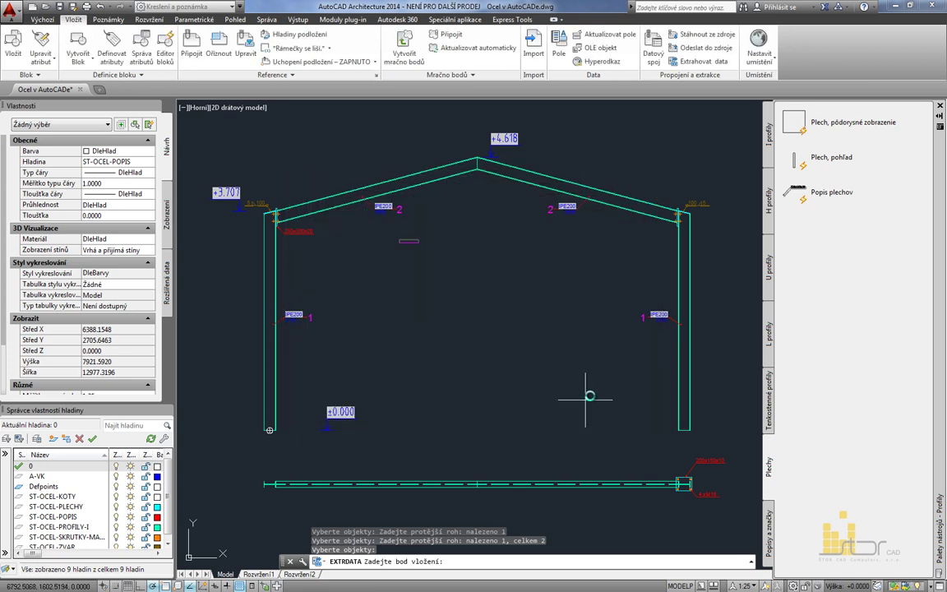
{"action": "middle_click_drag", "start_coordinate": [650, 375], "coordinate": [410, 286]}
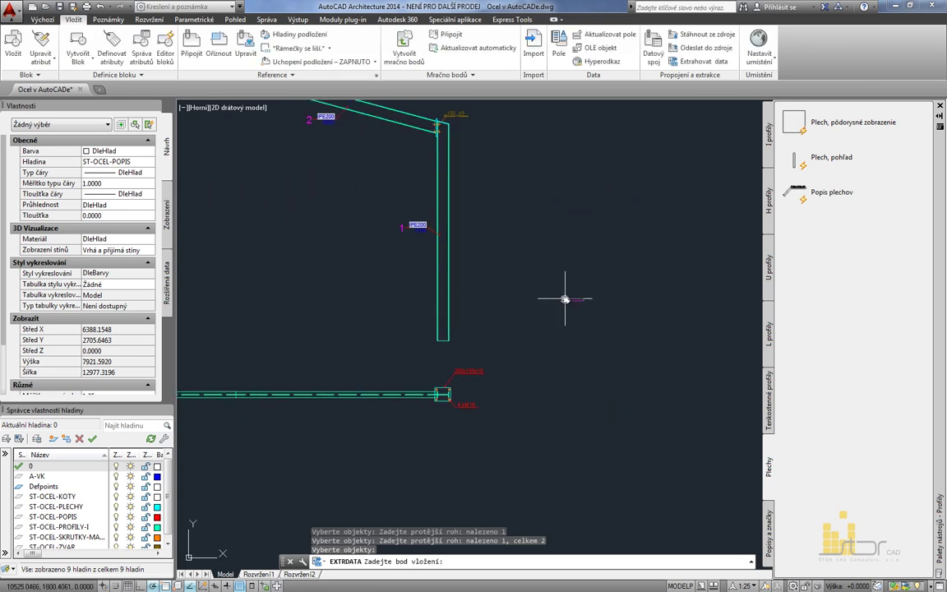
{"action": "scroll", "coordinate": [572, 306], "scroll_direction": "up", "scroll_amount": 4}
{"action": "middle_click_drag", "start_coordinate": [521, 304], "coordinate": [411, 269]}
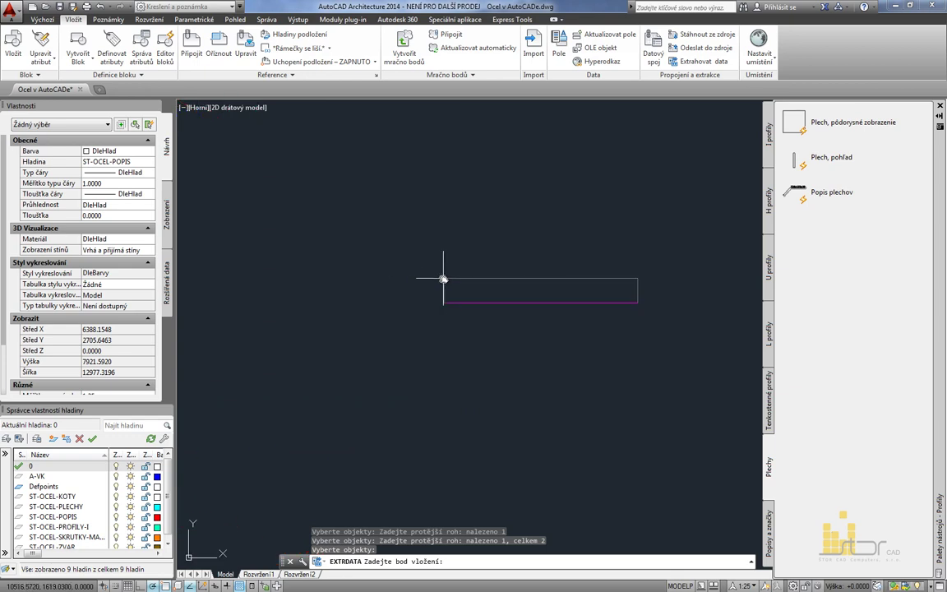
{"action": "left_click", "coordinate": [312, 279]}
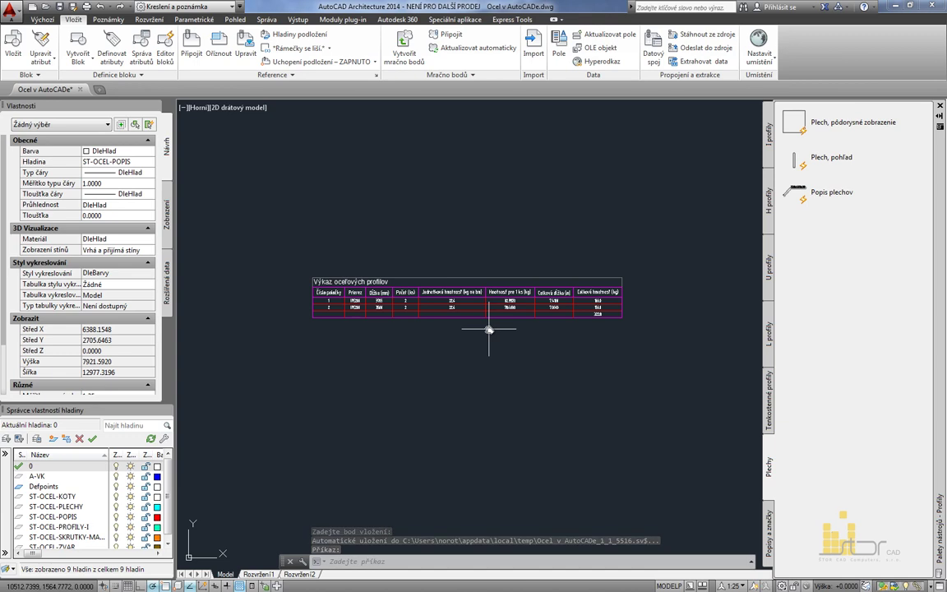
Scale the steel profile table by a factor of 25 from its upper-left corner.
{"action": "type", "text": "sc"}
{"action": "key", "text": "Return"}
{"action": "left_click", "coordinate": [387, 324]}
{"action": "left_click", "coordinate": [308, 274]}
{"action": "key", "text": "Return"}
{"action": "left_click", "coordinate": [313, 276]}
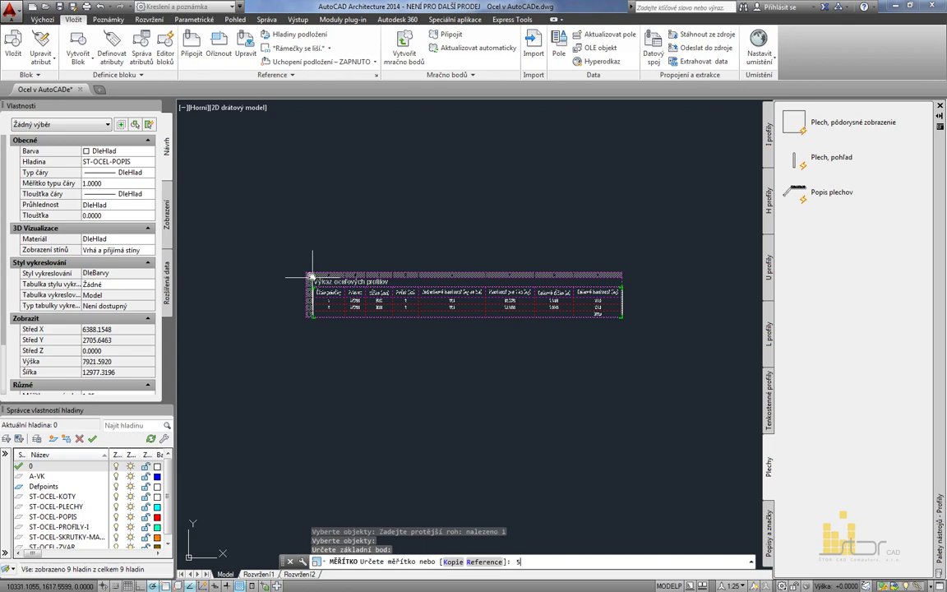
{"action": "type", "text": "25"}
{"action": "key", "text": "Return"}
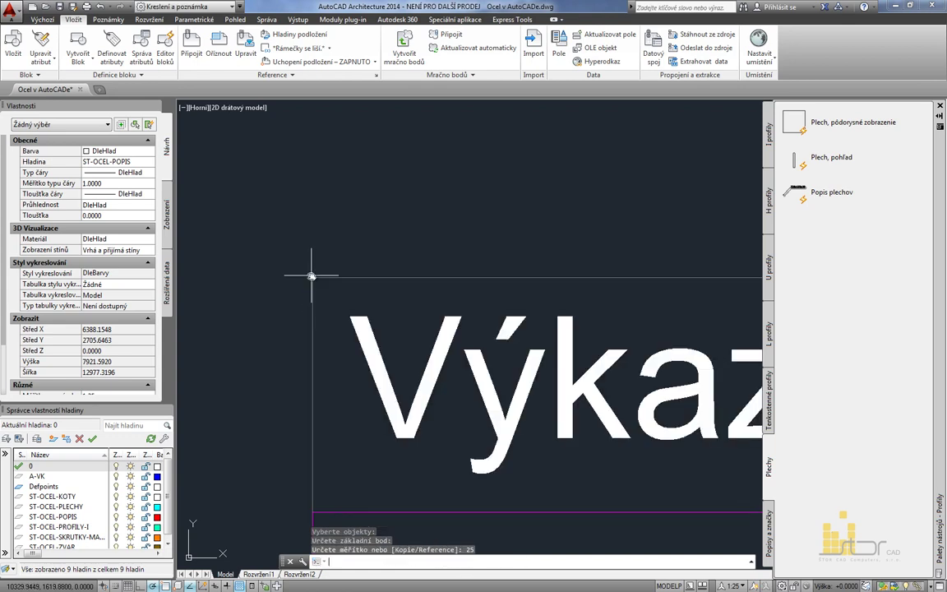
Move the steel profile table below the plan view, aligned with the frame's left column, and review its columns.
{"action": "scroll", "coordinate": [362, 271], "scroll_direction": "down", "scroll_amount": 10}
{"action": "left_click", "coordinate": [424, 327]}
{"action": "left_click", "coordinate": [393, 272]}
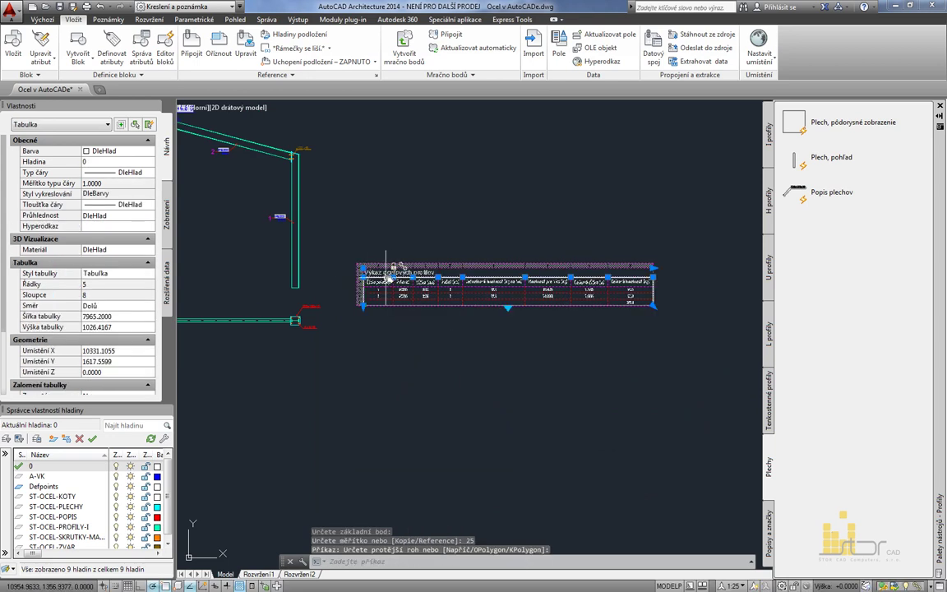
{"action": "left_click", "coordinate": [365, 270]}
{"action": "middle_click_drag", "start_coordinate": [290, 329], "coordinate": [519, 253]}
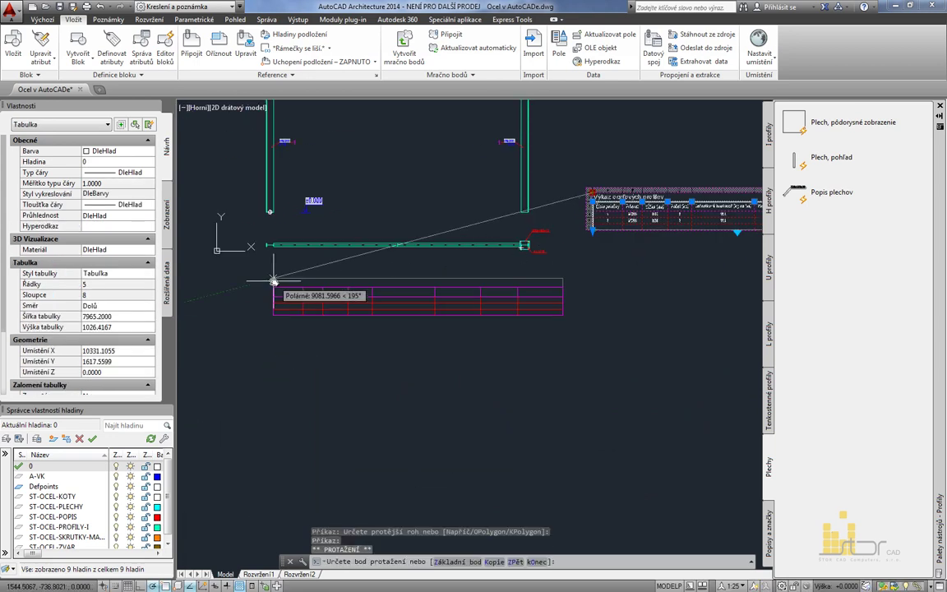
{"action": "left_click", "coordinate": [272, 275]}
{"action": "key", "text": "Escape"}
{"action": "scroll", "coordinate": [289, 284], "scroll_direction": "up", "scroll_amount": 5}
{"action": "middle_click_drag", "start_coordinate": [391, 327], "coordinate": [349, 340]}
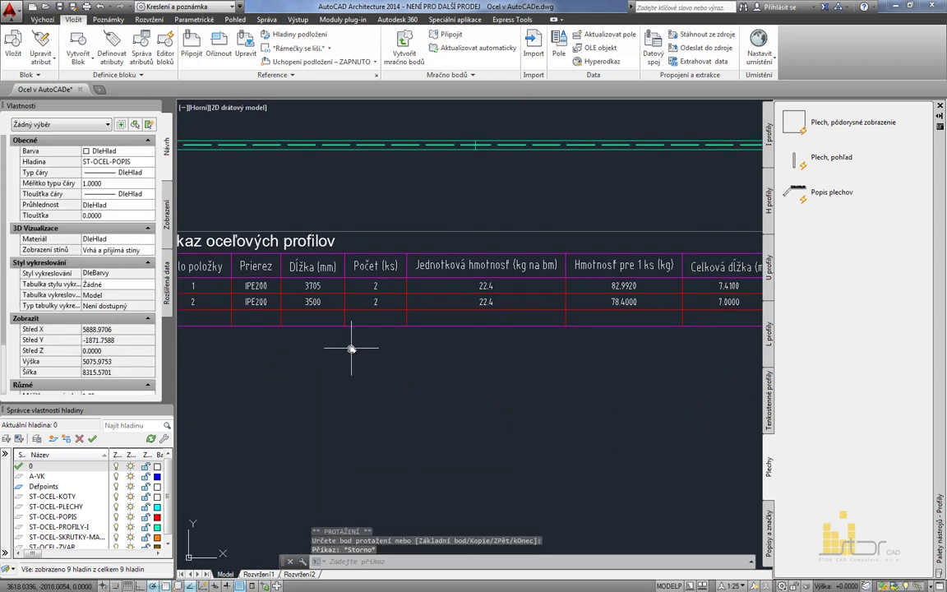
{"action": "middle_click_drag", "start_coordinate": [525, 355], "coordinate": [365, 351]}
{"action": "middle_click_drag", "start_coordinate": [473, 351], "coordinate": [408, 352]}
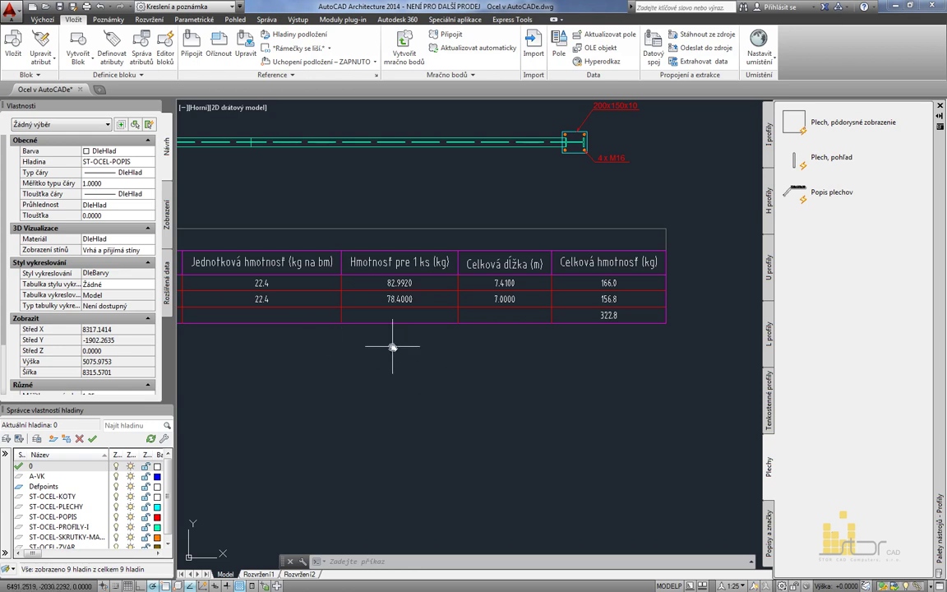
Set the left beam's IPE200 label attributes to count (POČET) 3 and designation (OZNAČENIE) 5.
{"action": "scroll", "coordinate": [393, 347], "scroll_direction": "down", "scroll_amount": 2}
{"action": "mouse_move", "coordinate": [324, 269]}
{"action": "middle_mouse_down"}
{"action": "mouse_move", "coordinate": [438, 387]}
{"action": "mouse_move", "coordinate": [403, 486]}
{"action": "middle_mouse_up"}
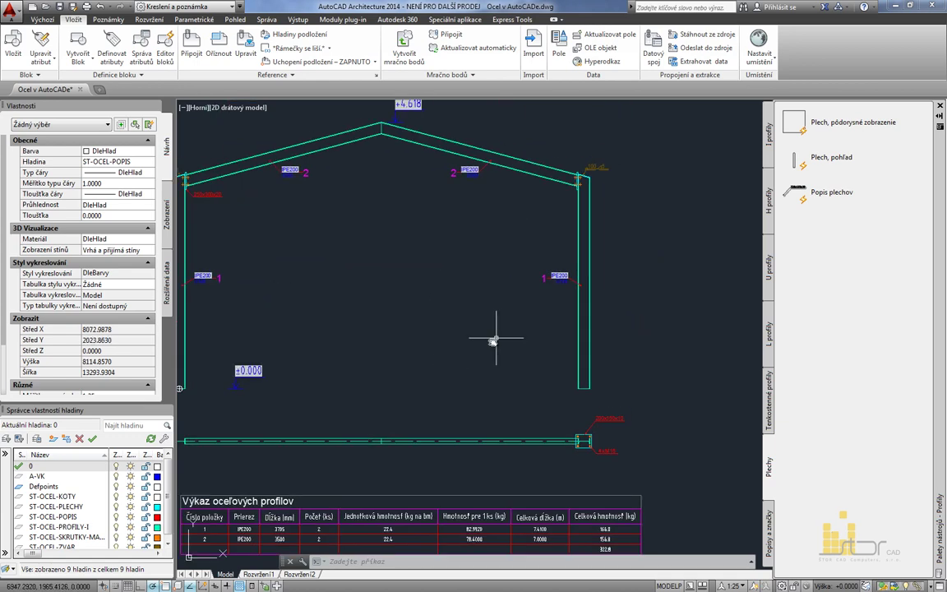
{"action": "left_click", "coordinate": [551, 282]}
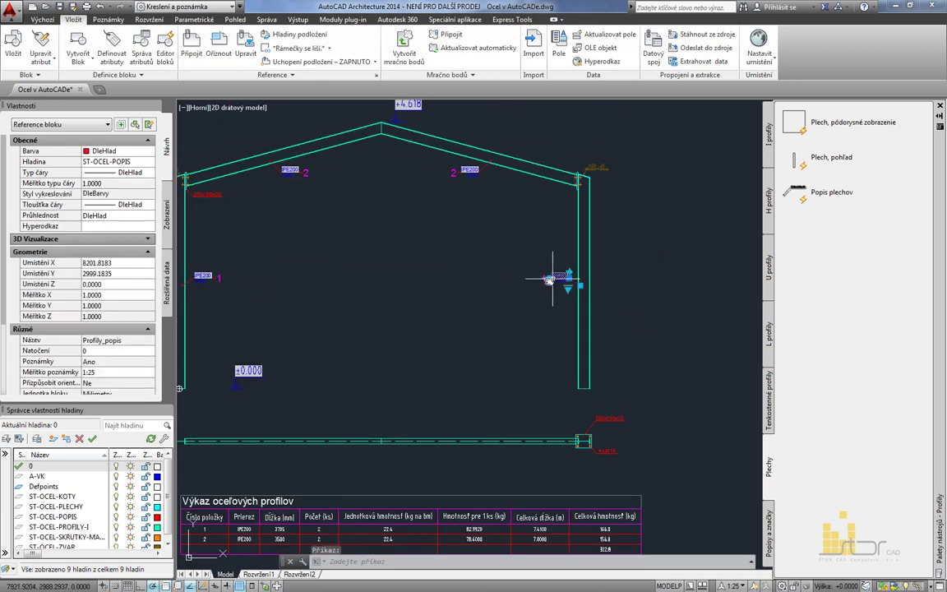
{"action": "key", "text": "Escape"}
{"action": "left_click", "coordinate": [289, 171]}
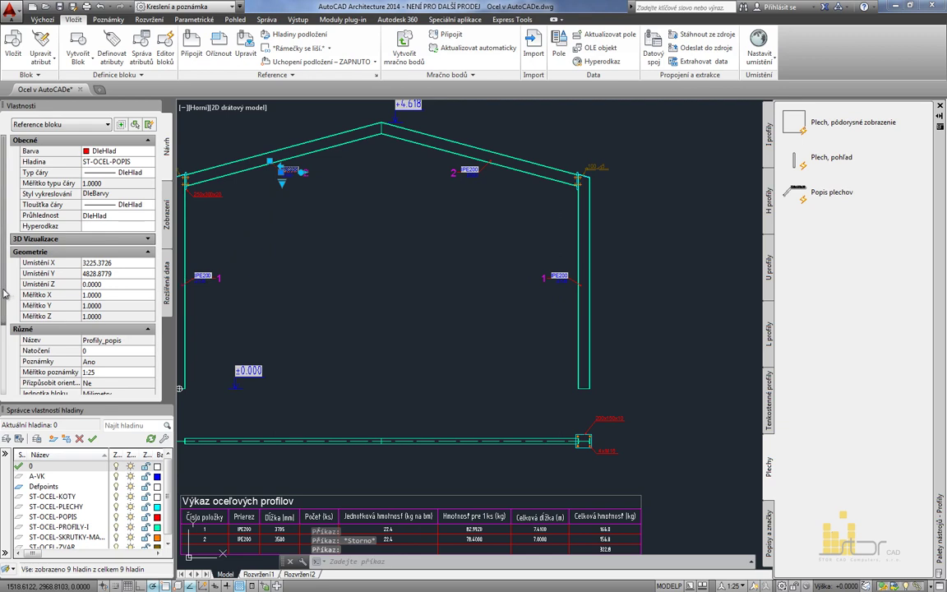
{"action": "scroll", "coordinate": [6, 295], "scroll_direction": "down", "scroll_amount": 3}
{"action": "left_click", "coordinate": [106, 388]}
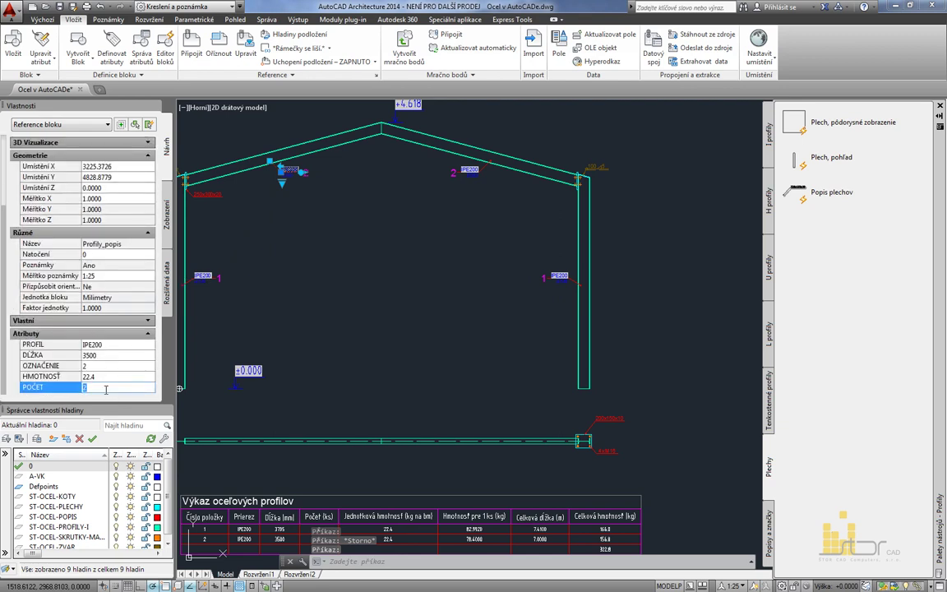
{"action": "type", "text": "3"}
{"action": "key", "text": "Return"}
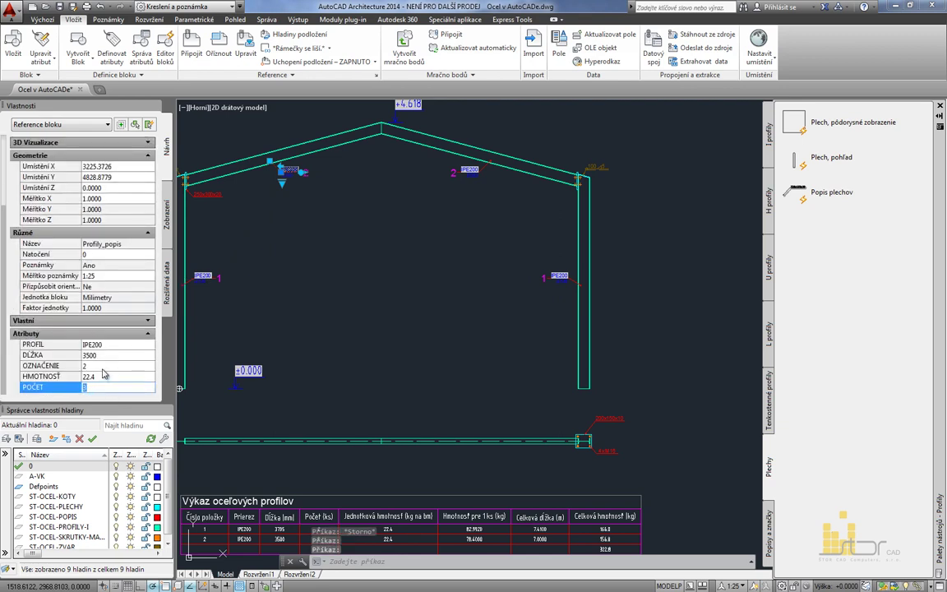
{"action": "left_click", "coordinate": [103, 367]}
{"action": "key", "text": "Escape"}
Update the steel profile table from the changed label attributes through its data link.
{"action": "middle_click_drag", "start_coordinate": [343, 519], "coordinate": [450, 360]}
{"action": "scroll", "coordinate": [451, 406], "scroll_direction": "up", "scroll_amount": 2}
{"action": "middle_click_drag", "start_coordinate": [340, 392], "coordinate": [315, 367]}
{"action": "scroll", "coordinate": [344, 338], "scroll_direction": "down", "scroll_amount": 2}
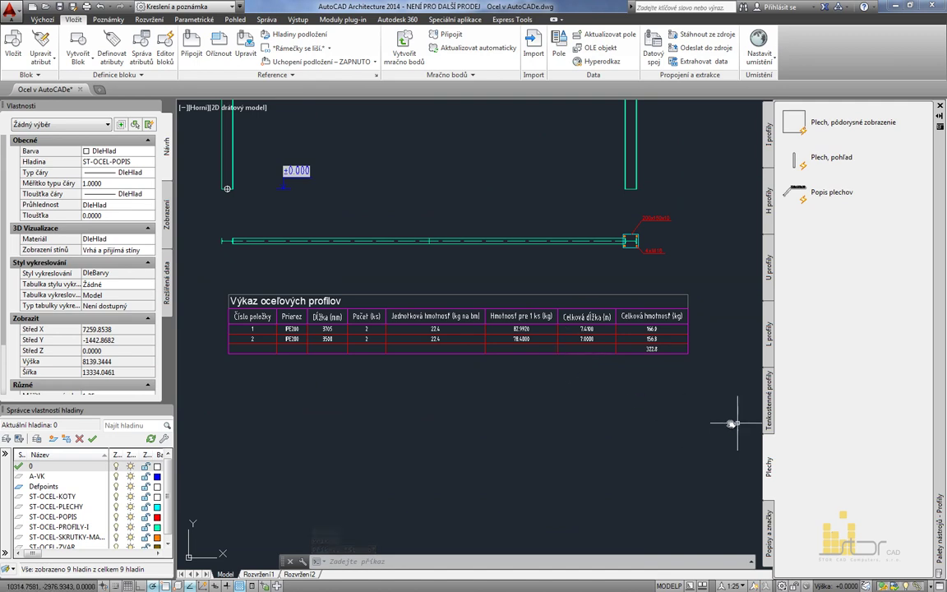
{"action": "left_click", "coordinate": [821, 526]}
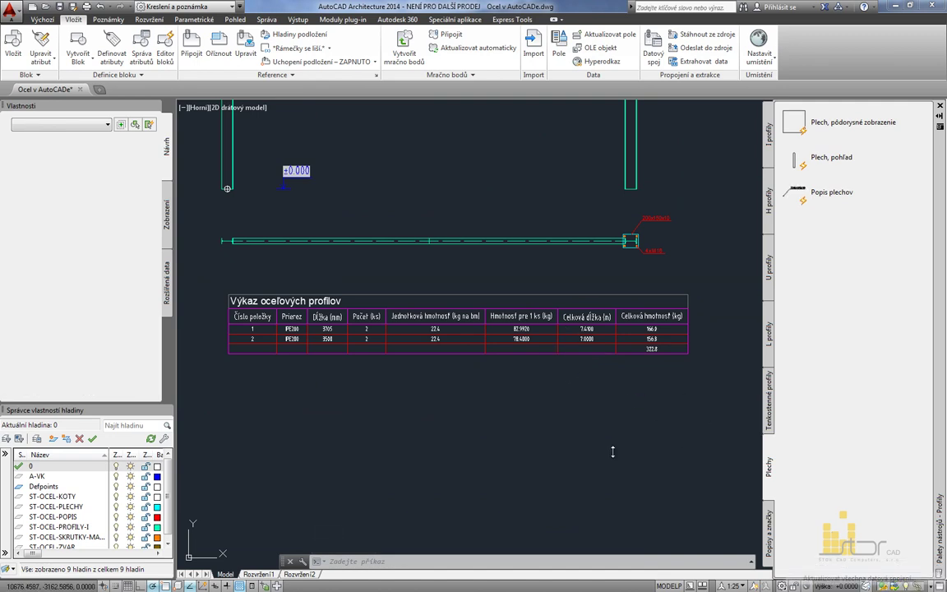
Check the item numbers, piece counts, total lengths and weights in the updated steel profile table.
{"action": "scroll", "coordinate": [259, 340], "scroll_direction": "up", "scroll_amount": 6}
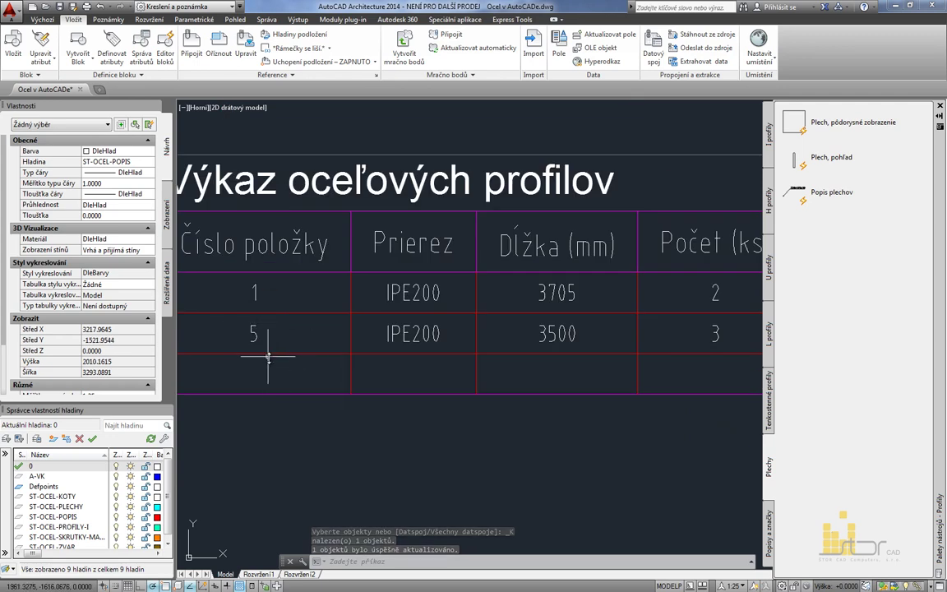
{"action": "middle_click_drag", "start_coordinate": [538, 386], "coordinate": [257, 384]}
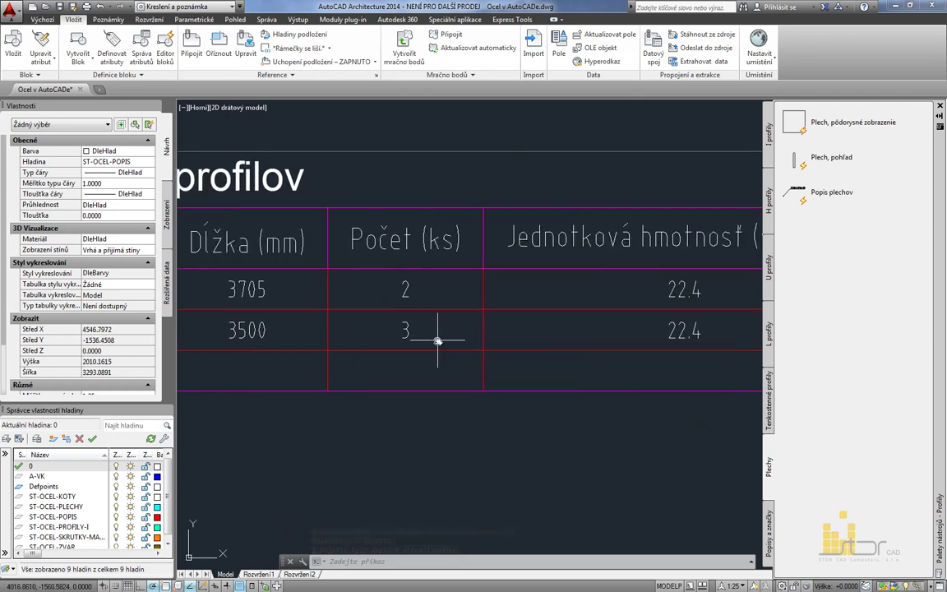
{"action": "scroll", "coordinate": [433, 338], "scroll_direction": "down", "scroll_amount": 4}
{"action": "middle_click_drag", "start_coordinate": [613, 349], "coordinate": [390, 348]}
{"action": "scroll", "coordinate": [668, 359], "scroll_direction": "up", "scroll_amount": 2}
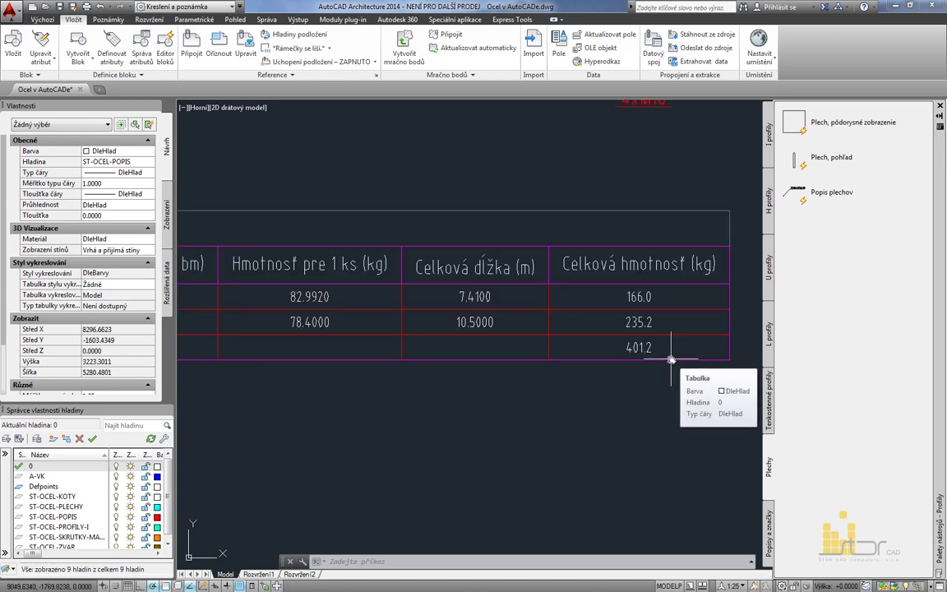
{"action": "scroll", "coordinate": [662, 355], "scroll_direction": "down", "scroll_amount": 3}
{"action": "middle_click_drag", "start_coordinate": [509, 327], "coordinate": [508, 386]}
{"action": "scroll", "coordinate": [501, 317], "scroll_direction": "down", "scroll_amount": 3}
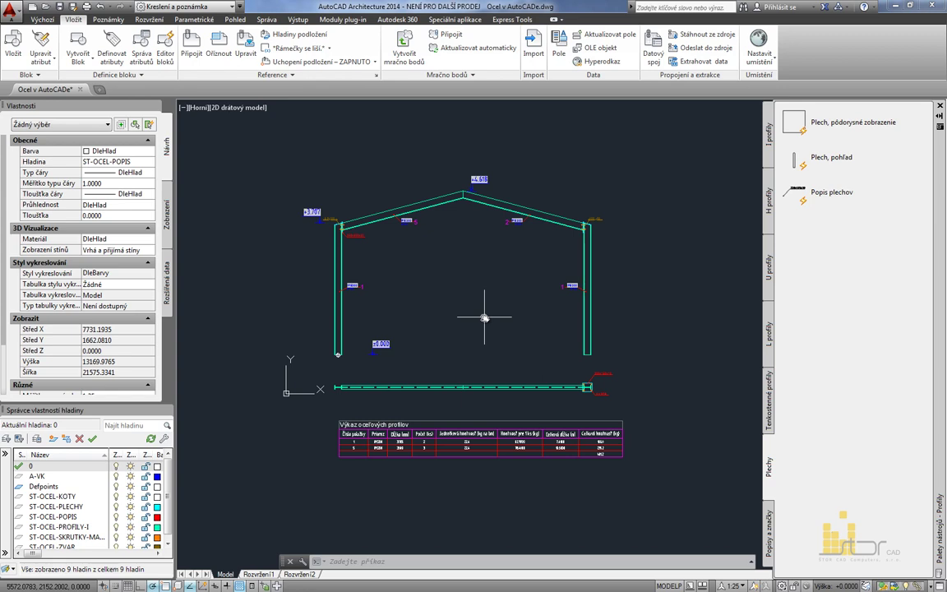
Browse the tool palettes of thin-walled, L, U, H and I profiles.
{"action": "left_click", "coordinate": [770, 399]}
{"action": "left_click", "coordinate": [770, 313]}
{"action": "left_click", "coordinate": [771, 290]}
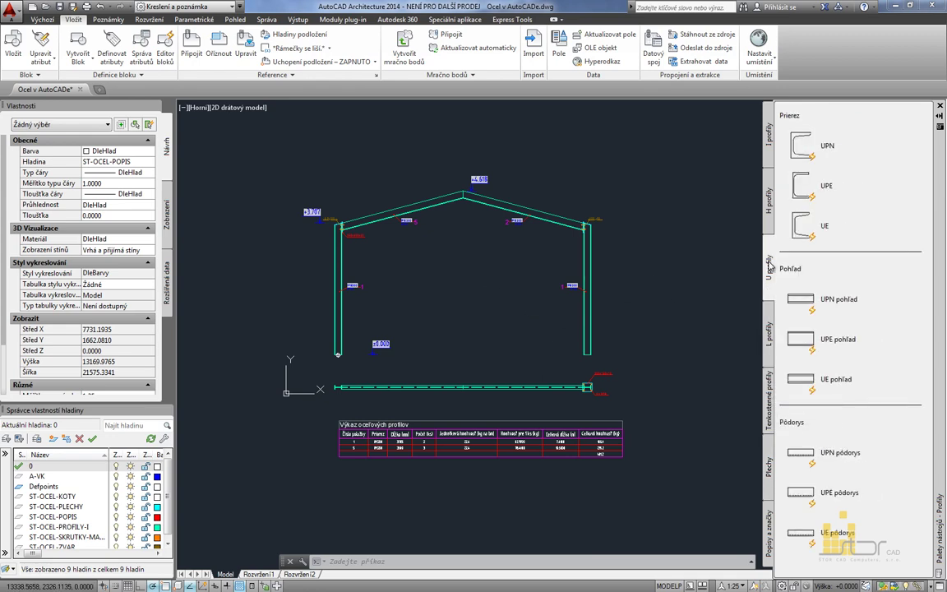
{"action": "left_click", "coordinate": [771, 197]}
{"action": "left_click", "coordinate": [770, 152]}
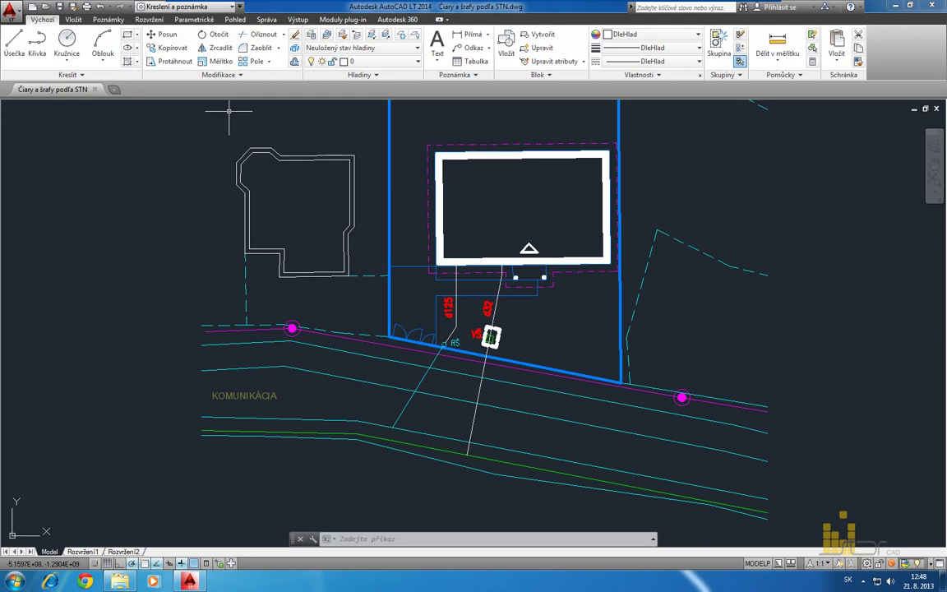
Look through the available hatch patterns of the Hatch command without placing a hatch.
{"action": "left_click", "coordinate": [126, 62]}
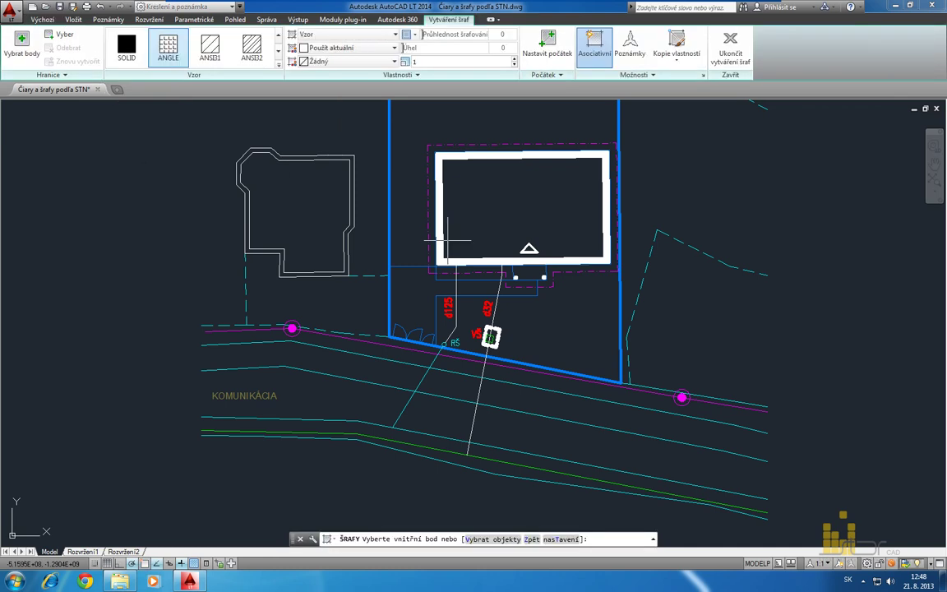
{"action": "left_click", "coordinate": [279, 66]}
{"action": "mouse_move", "coordinate": [279, 52]}
{"action": "left_mouse_down"}
{"action": "mouse_move", "coordinate": [288, 185]}
{"action": "mouse_move", "coordinate": [280, 49]}
{"action": "left_mouse_up"}
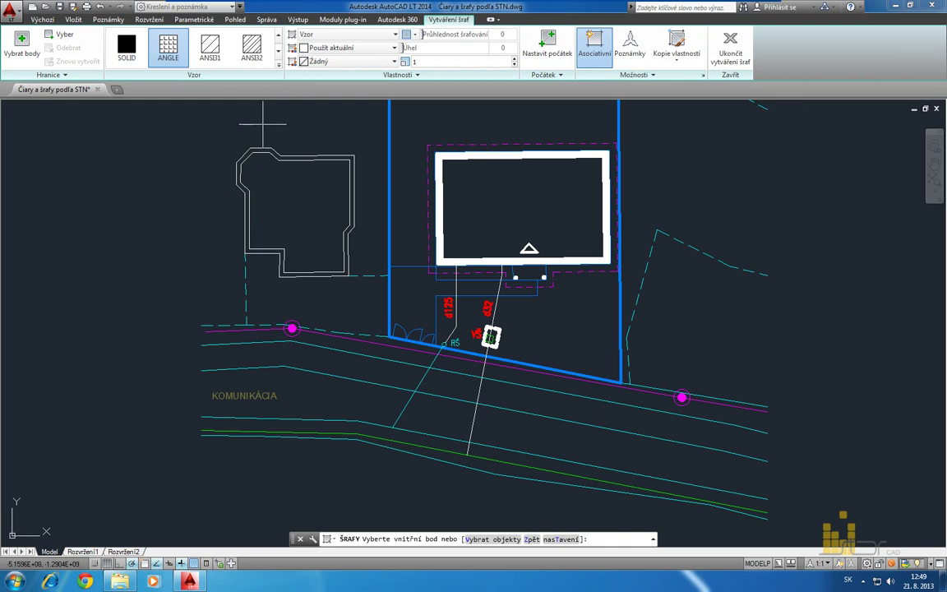
{"action": "key", "text": "Escape"}
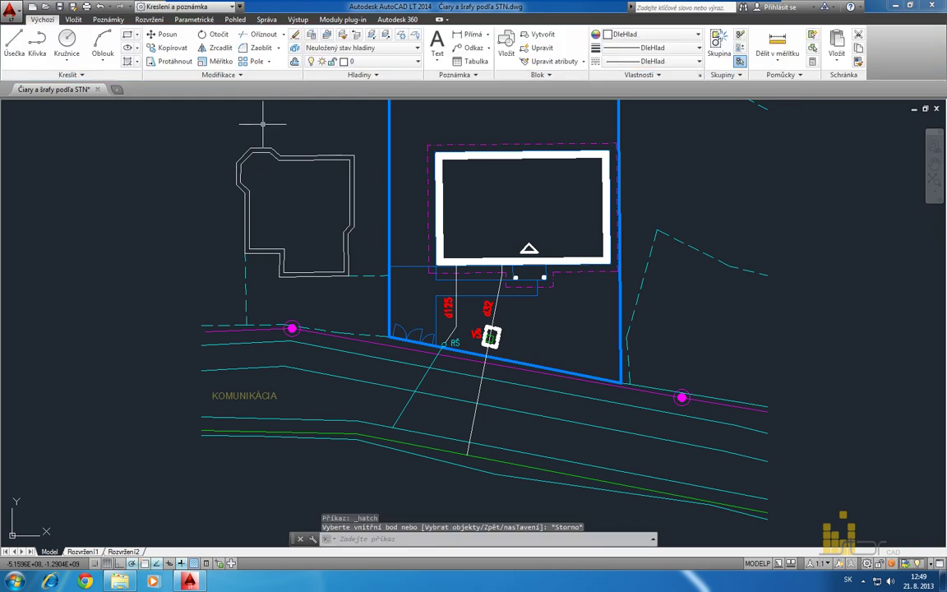
Examine the linetypes available for loading from the acadltiso.lin file, without loading any.
{"action": "middle_click_drag", "start_coordinate": [476, 154], "coordinate": [420, 149]}
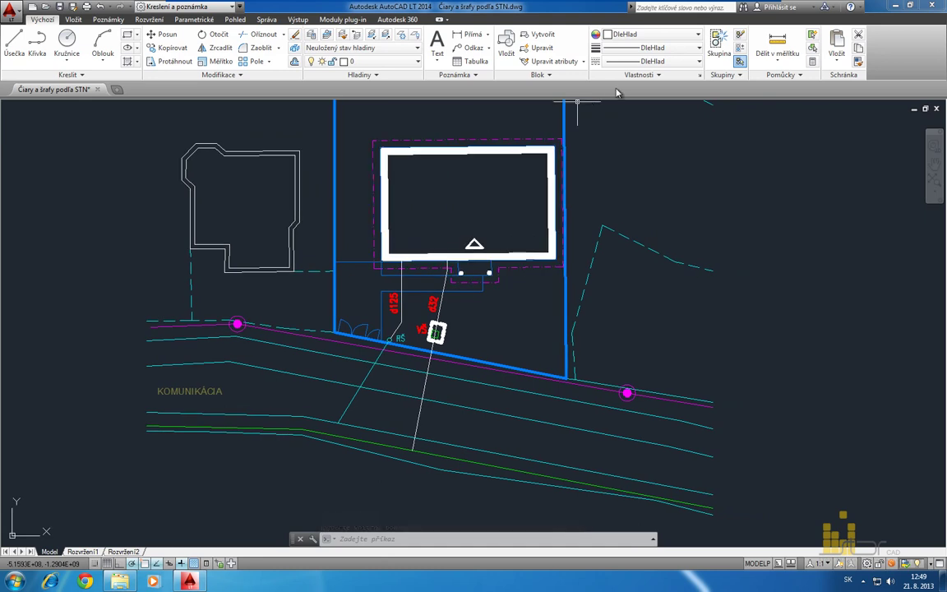
{"action": "left_click", "coordinate": [630, 62]}
{"action": "left_click", "coordinate": [631, 162]}
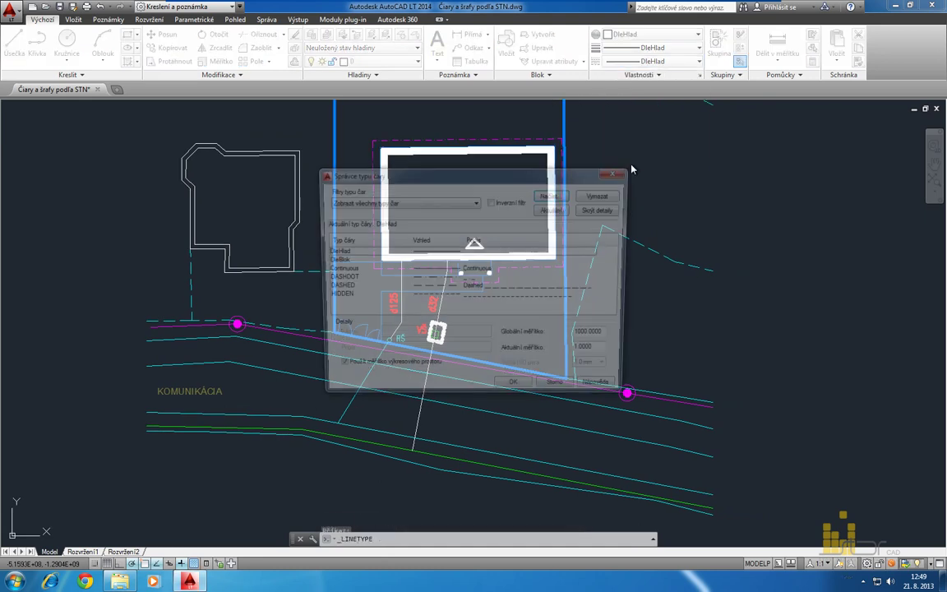
{"action": "left_click", "coordinate": [566, 194]}
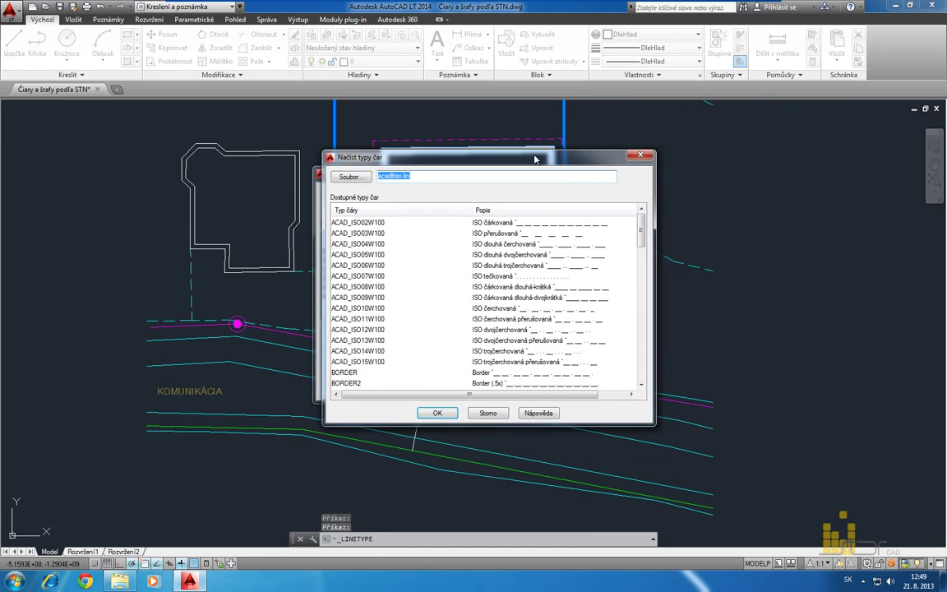
{"action": "mouse_move", "coordinate": [622, 196]}
{"action": "left_mouse_down"}
{"action": "mouse_move", "coordinate": [623, 331]}
{"action": "mouse_move", "coordinate": [623, 193]}
{"action": "left_mouse_up"}
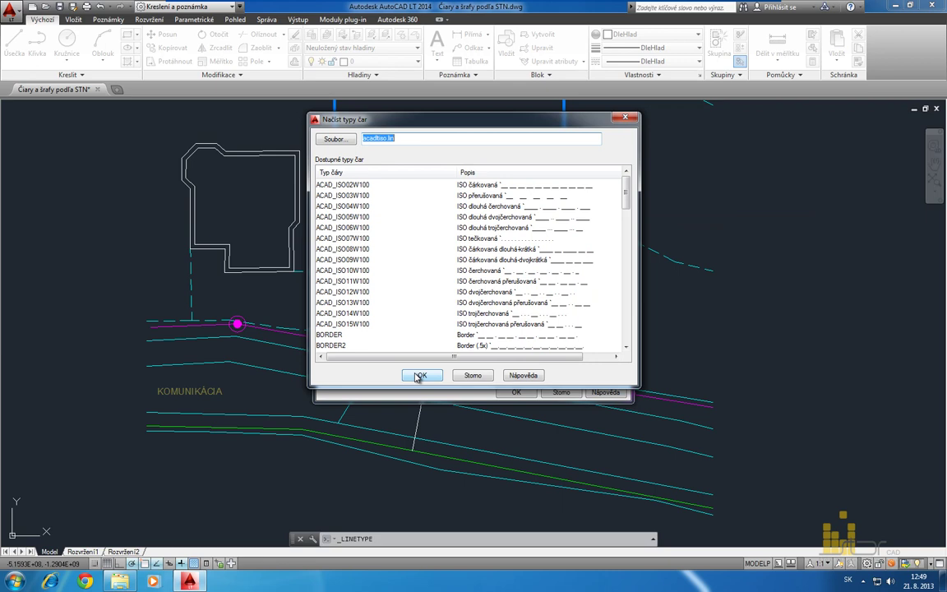
{"action": "left_click", "coordinate": [475, 375]}
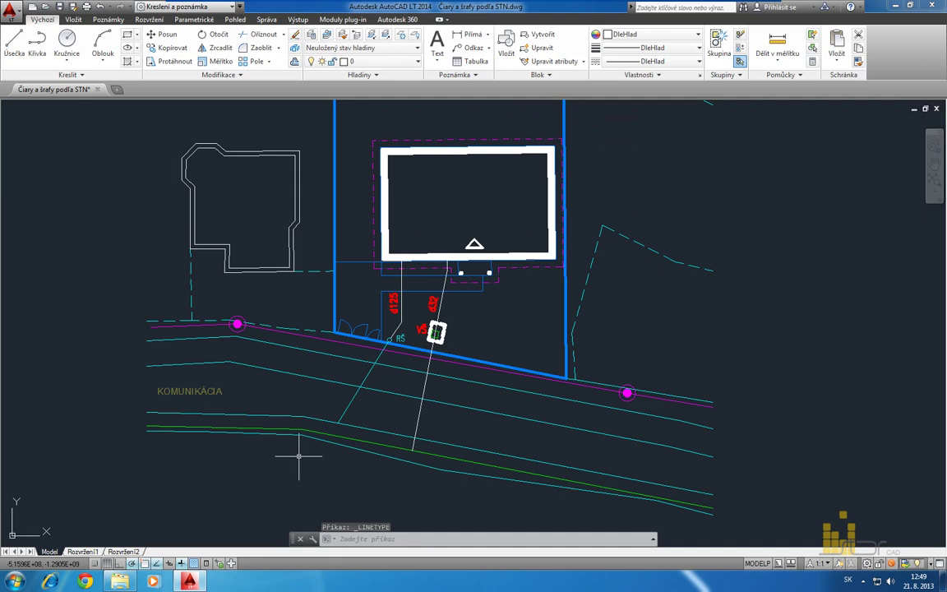
Switch to Windows Explorer and inspect the acadltiso linetype, acadltiso hatch and STOR shape files in the Autodesk documents folder.
{"action": "left_click", "coordinate": [120, 582]}
{"action": "left_click_drag", "start_coordinate": [382, 257], "coordinate": [349, 218]}
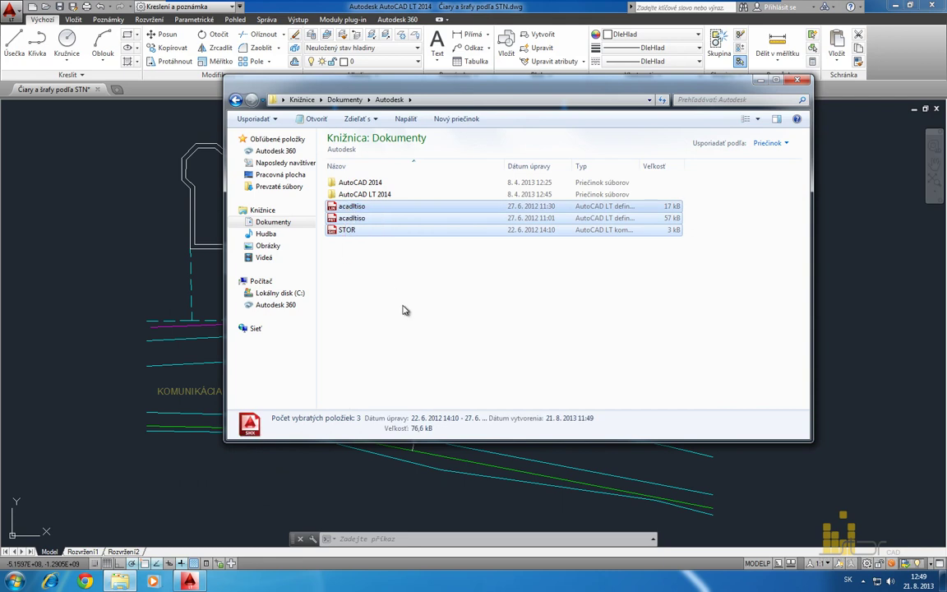
{"action": "left_click", "coordinate": [358, 207]}
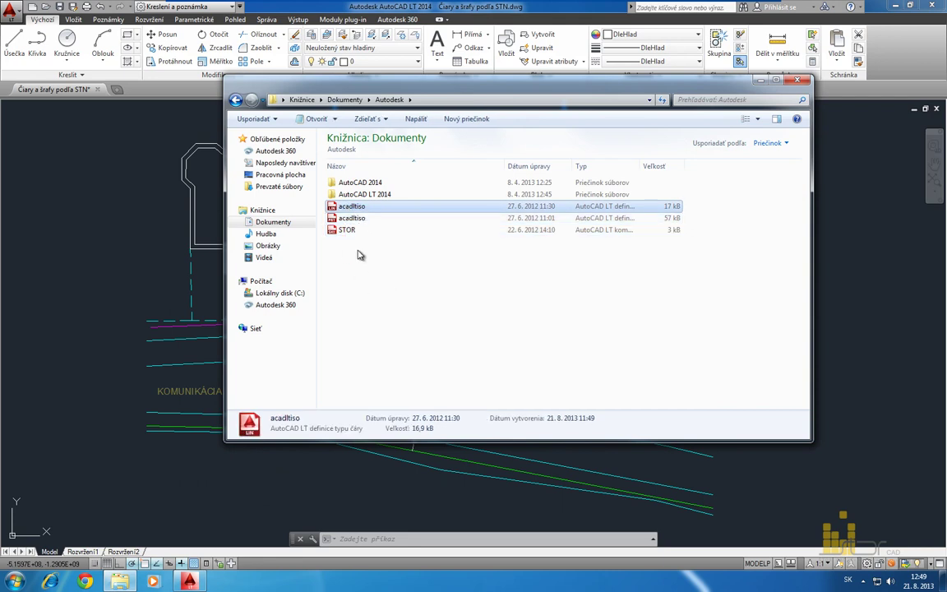
{"action": "left_click", "coordinate": [360, 219]}
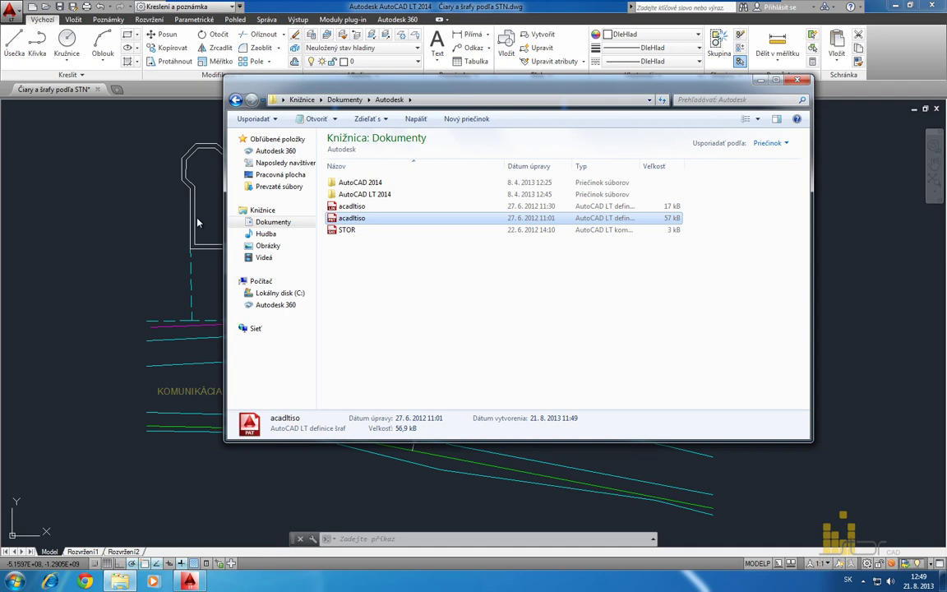
Return to AutoCAD LT and copy the first support file search path, the user profile's support folder, from the program options.
{"action": "left_click", "coordinate": [168, 201]}
{"action": "right_click", "coordinate": [270, 191]}
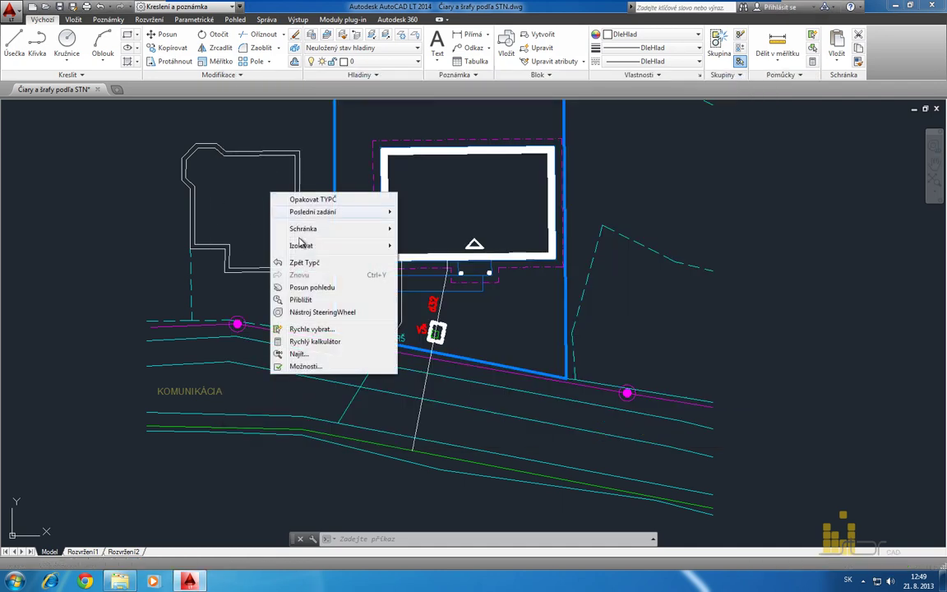
{"action": "left_click", "coordinate": [325, 370]}
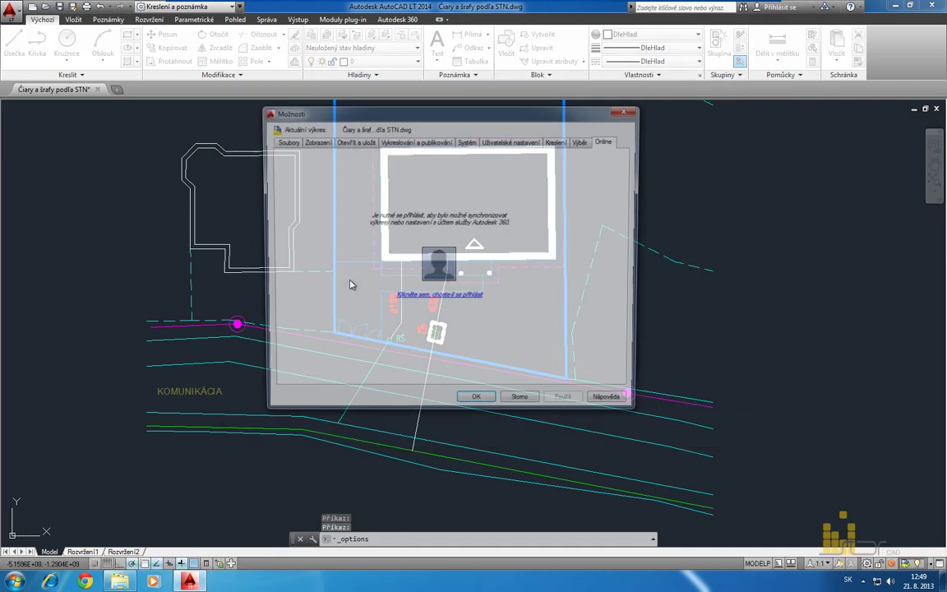
{"action": "left_click", "coordinate": [285, 141]}
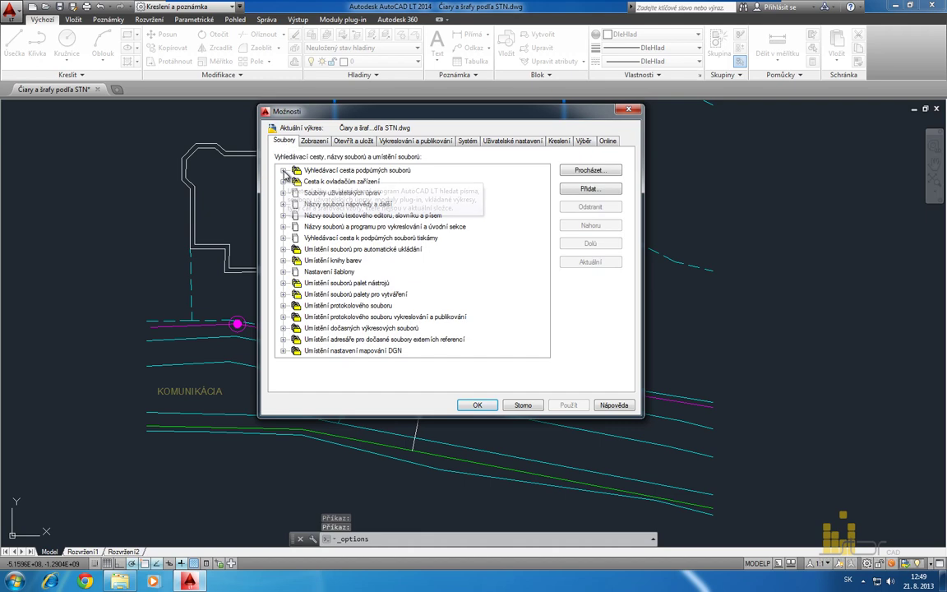
{"action": "left_click", "coordinate": [284, 171]}
{"action": "left_click", "coordinate": [400, 183]}
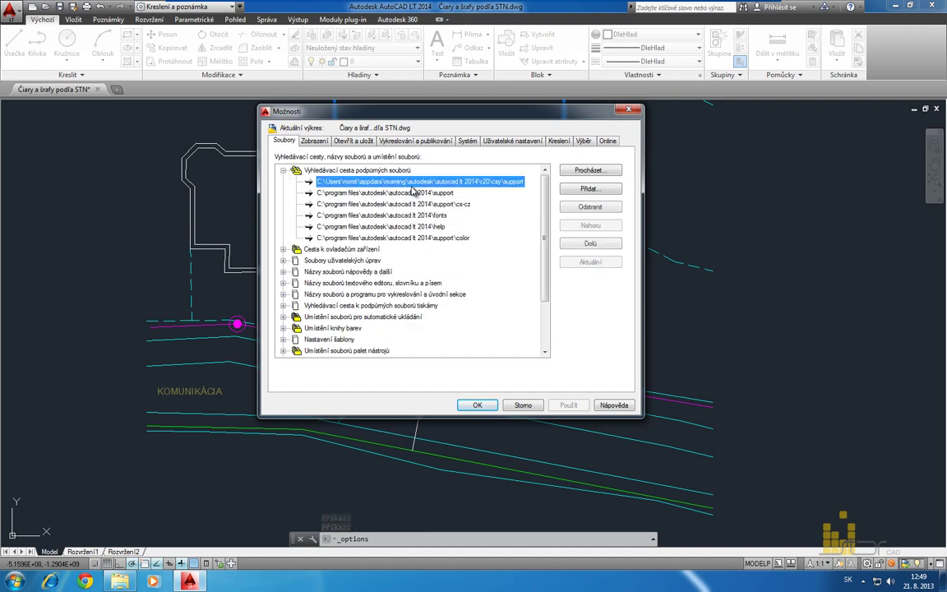
{"action": "left_click", "coordinate": [411, 182]}
{"action": "key", "text": "ctrl+c"}
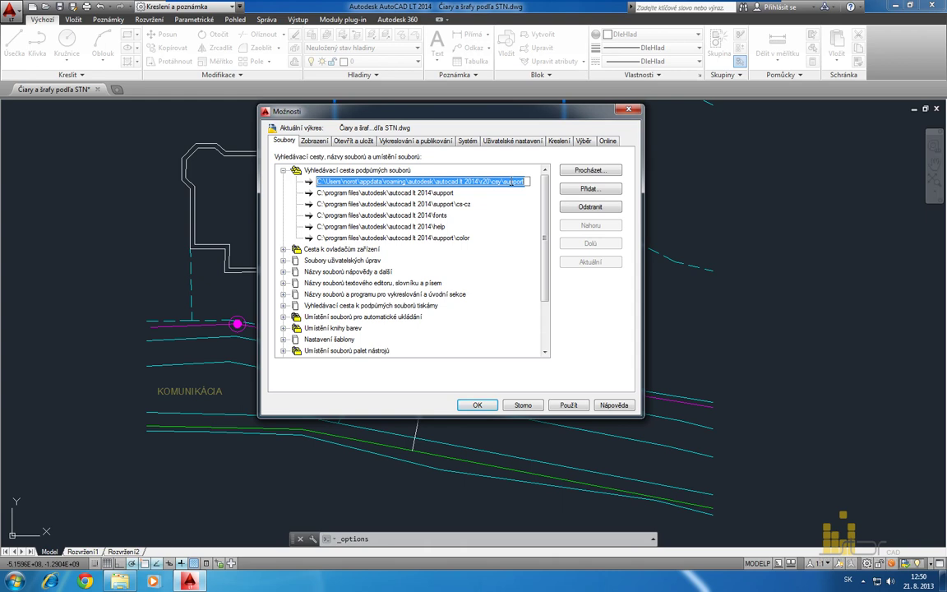
{"action": "left_click", "coordinate": [522, 404]}
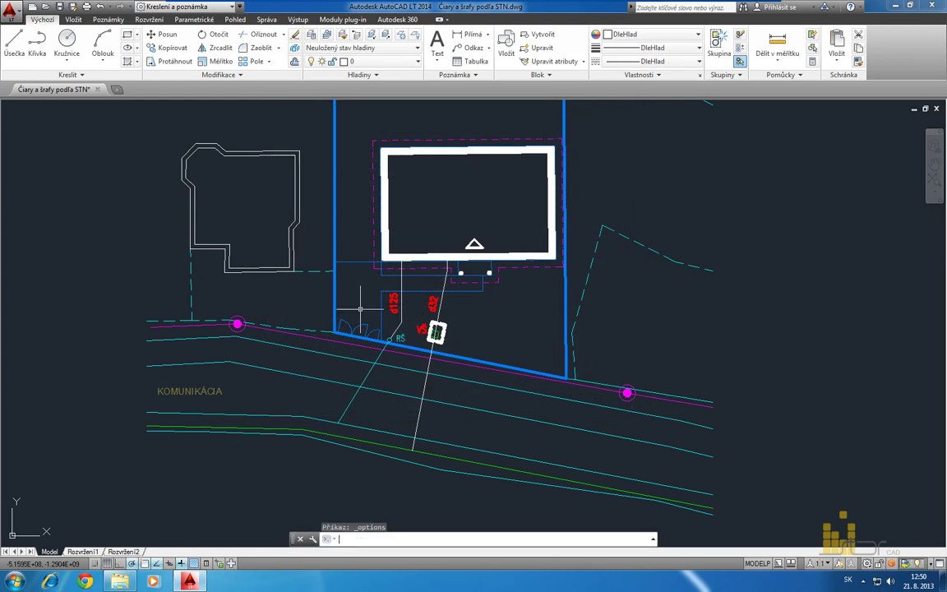
Switch to a new Windows Explorer window and open the AutoCAD LT 2014 support folder from the copied path.
{"action": "key", "text": "super+e"}
{"action": "left_click", "coordinate": [429, 116]}
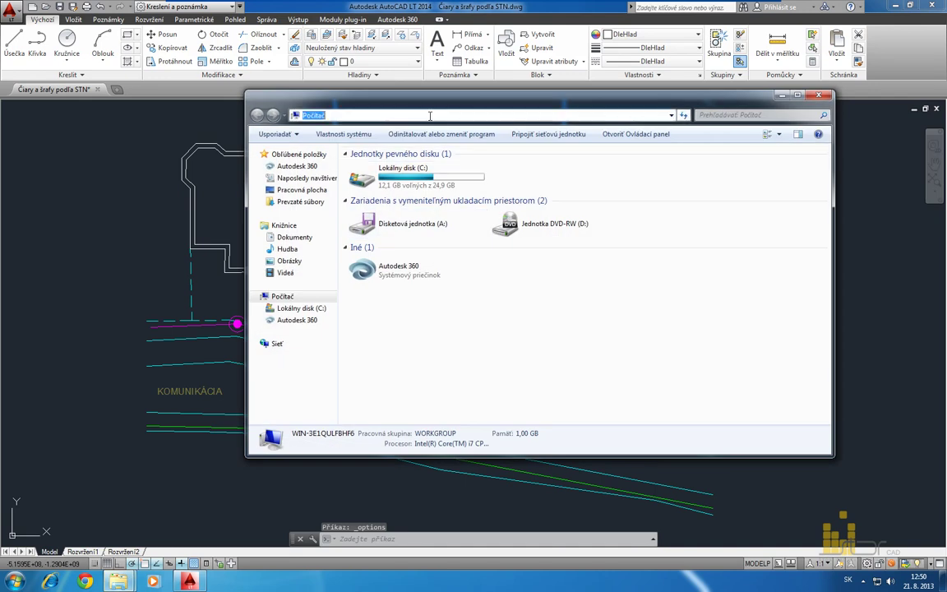
{"action": "key", "text": "ctrl+v"}
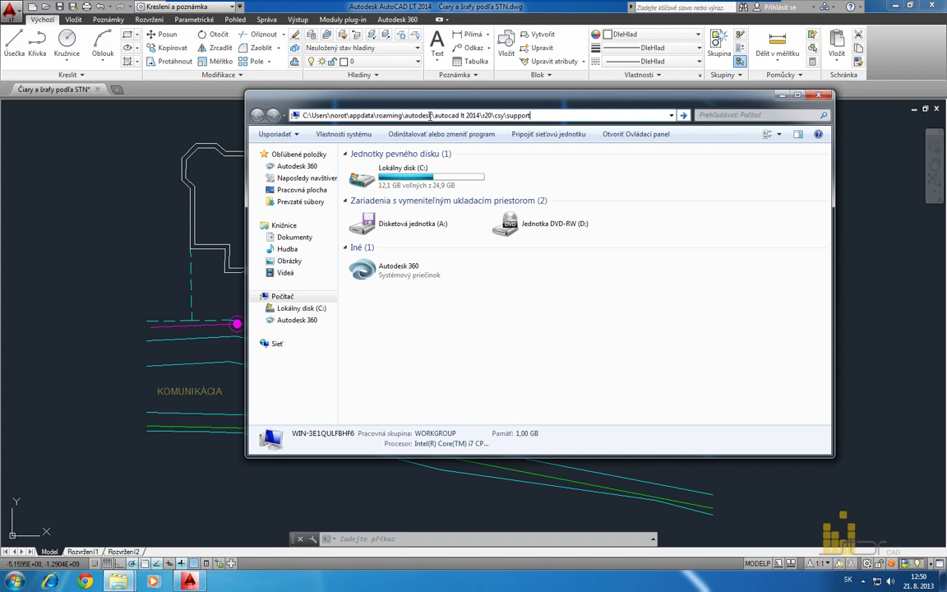
{"action": "key", "text": "Return"}
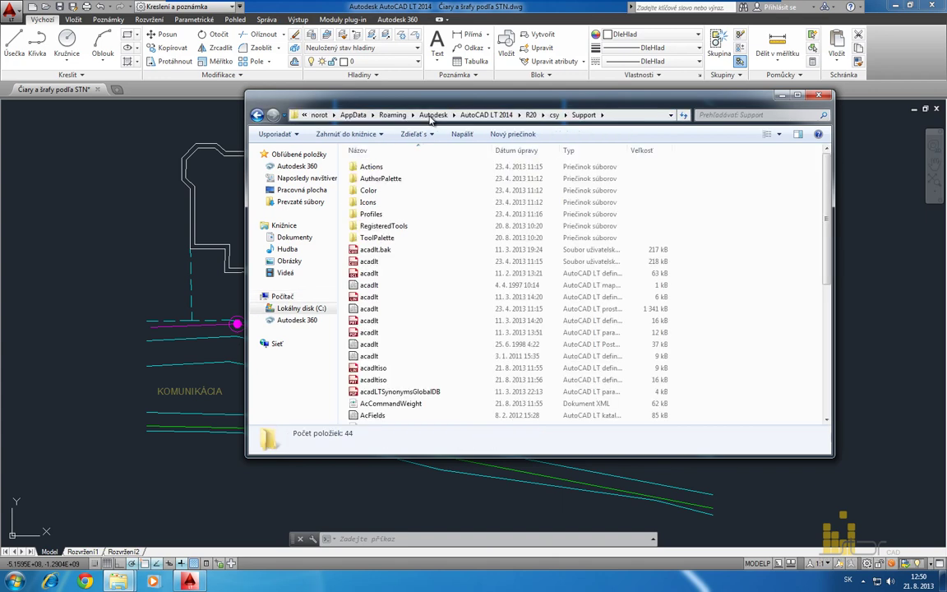
Copy the acadltiso linetype, acadltiso hatch and STOR shape files from the Autodesk documents folder into the Support folder, replacing the existing files.
{"action": "left_click", "coordinate": [119, 582]}
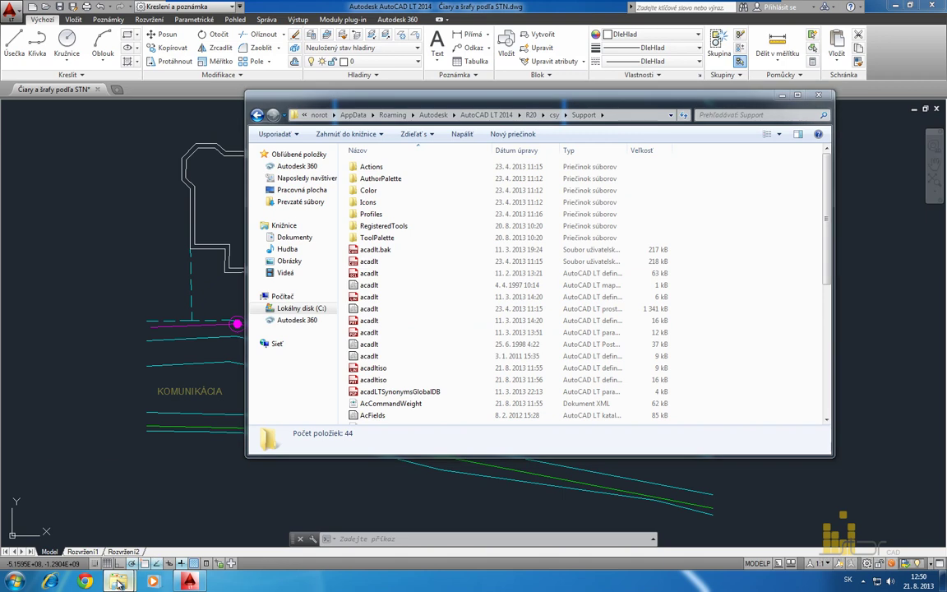
{"action": "left_click", "coordinate": [66, 469]}
{"action": "left_click_drag", "start_coordinate": [351, 247], "coordinate": [342, 211]}
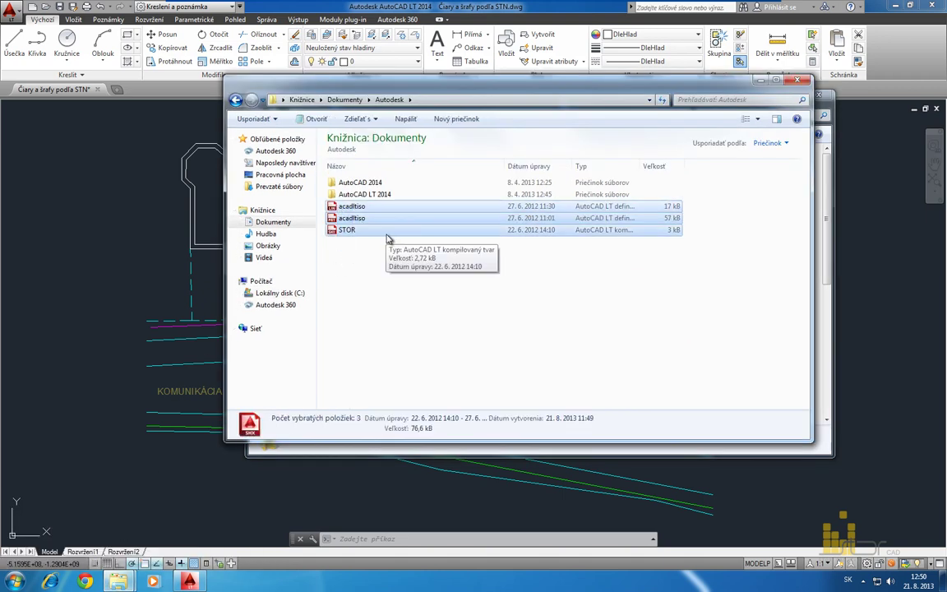
{"action": "left_click", "coordinate": [762, 80]}
{"action": "left_click", "coordinate": [448, 263]}
{"action": "key", "text": "ctrl+v"}
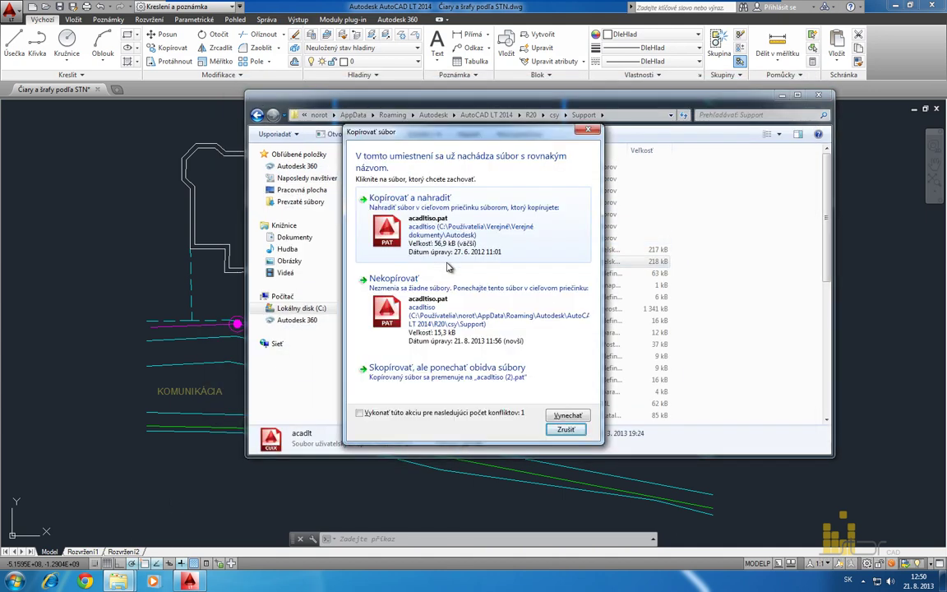
{"action": "left_click", "coordinate": [449, 232]}
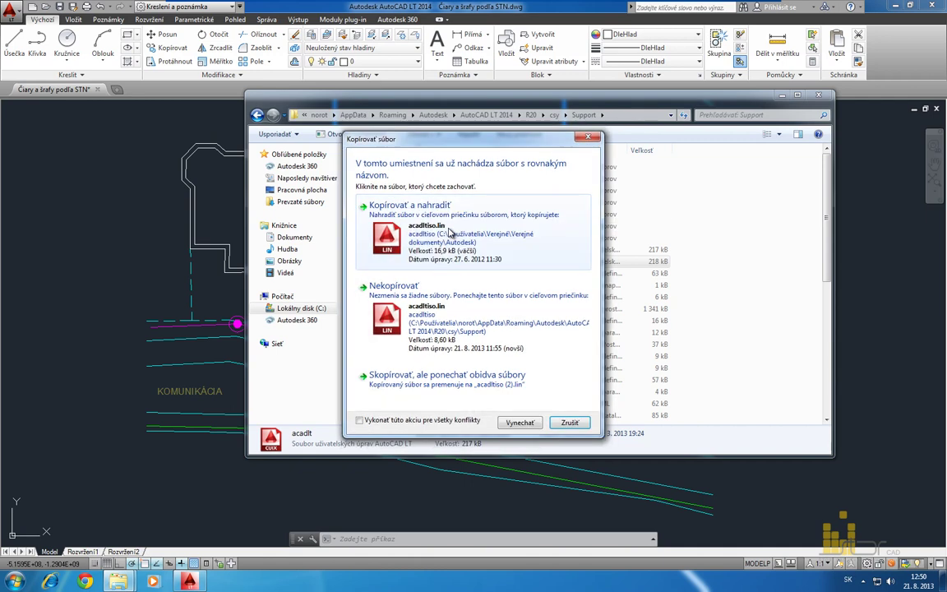
{"action": "left_click", "coordinate": [449, 233]}
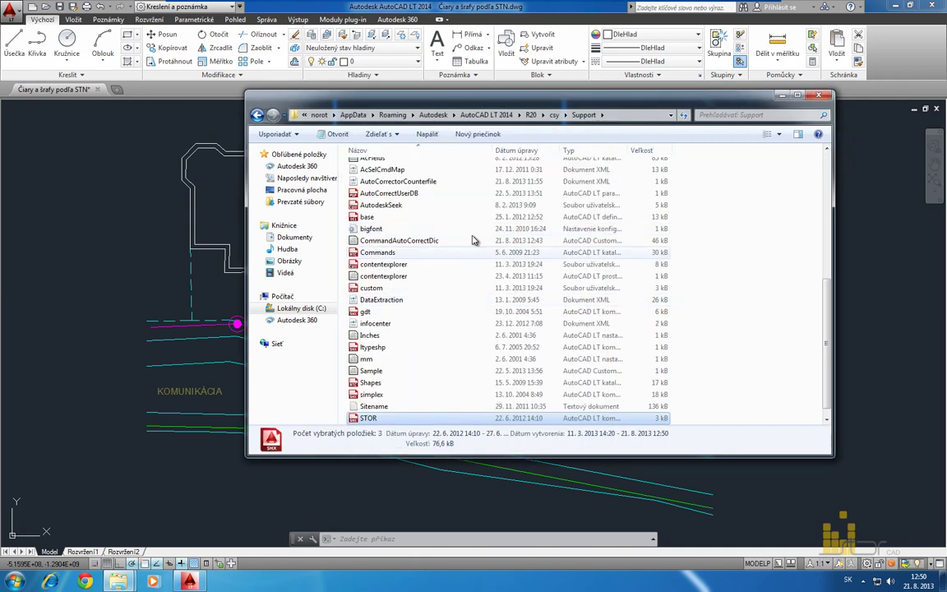
{"action": "scroll", "coordinate": [475, 278], "scroll_direction": "up", "scroll_amount": 7}
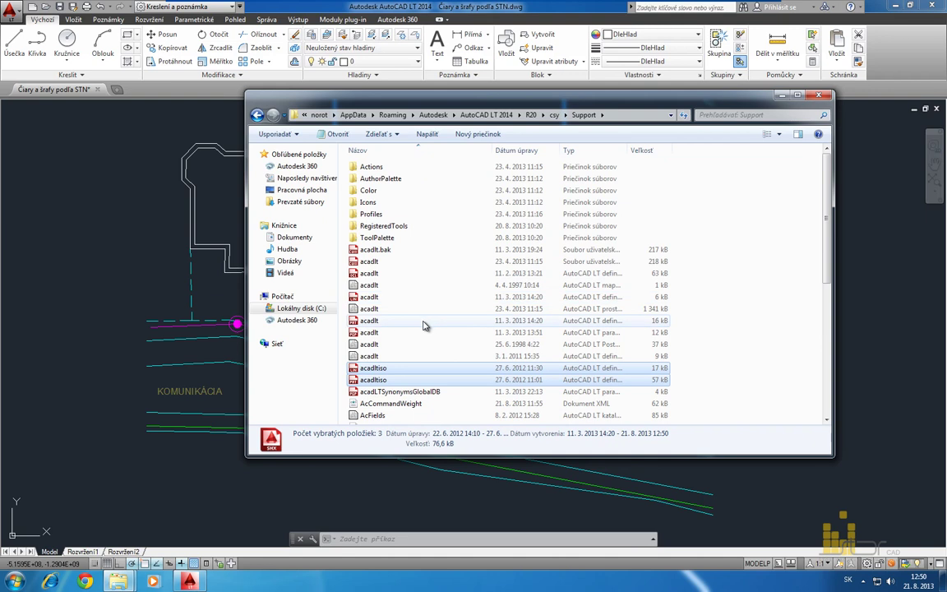
Examine the custom STN linetype definitions in the Support folder's acadltiso.lin file using Notepad, from sewerage through to boundaries.
{"action": "double_click", "coordinate": [381, 370]}
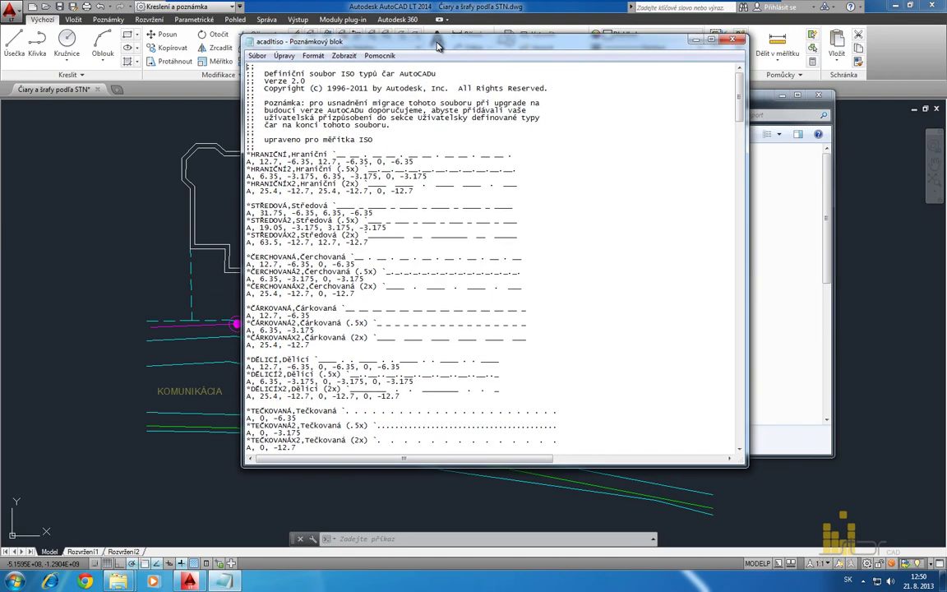
{"action": "left_click_drag", "start_coordinate": [742, 103], "coordinate": [738, 221]}
{"action": "scroll", "coordinate": [419, 243], "scroll_direction": "down", "scroll_amount": 9}
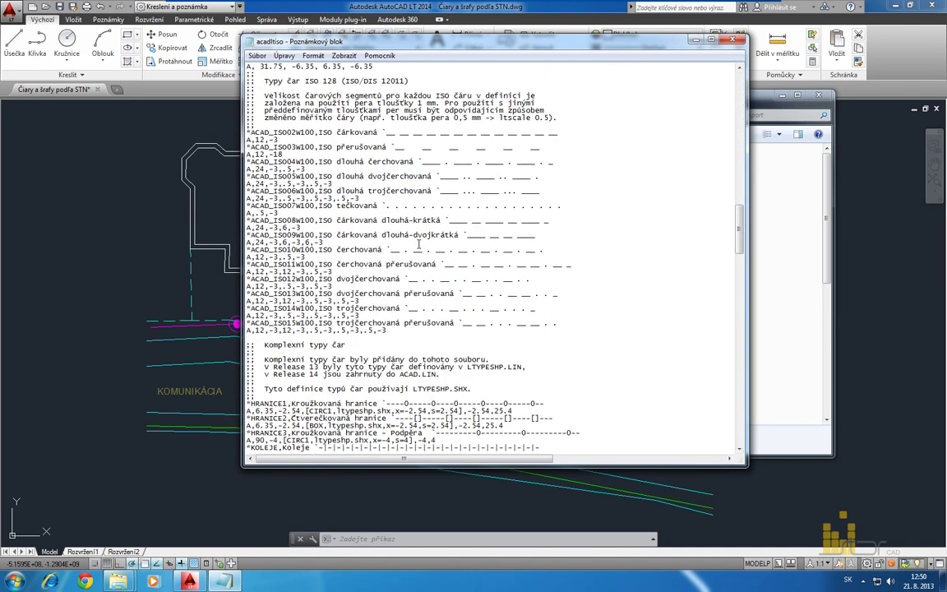
{"action": "scroll", "coordinate": [419, 243], "scroll_direction": "down", "scroll_amount": 20}
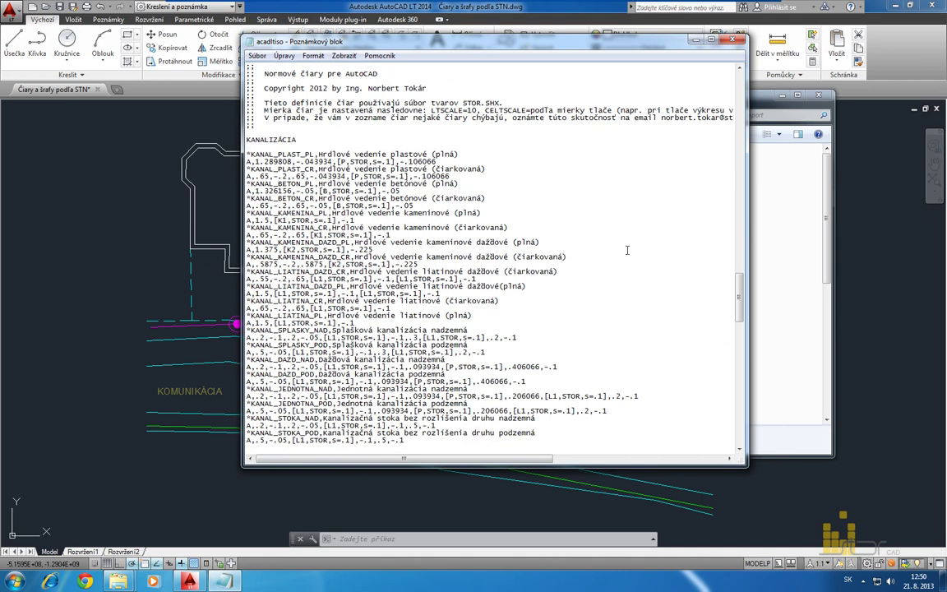
{"action": "left_click_drag", "start_coordinate": [434, 88], "coordinate": [423, 316]}
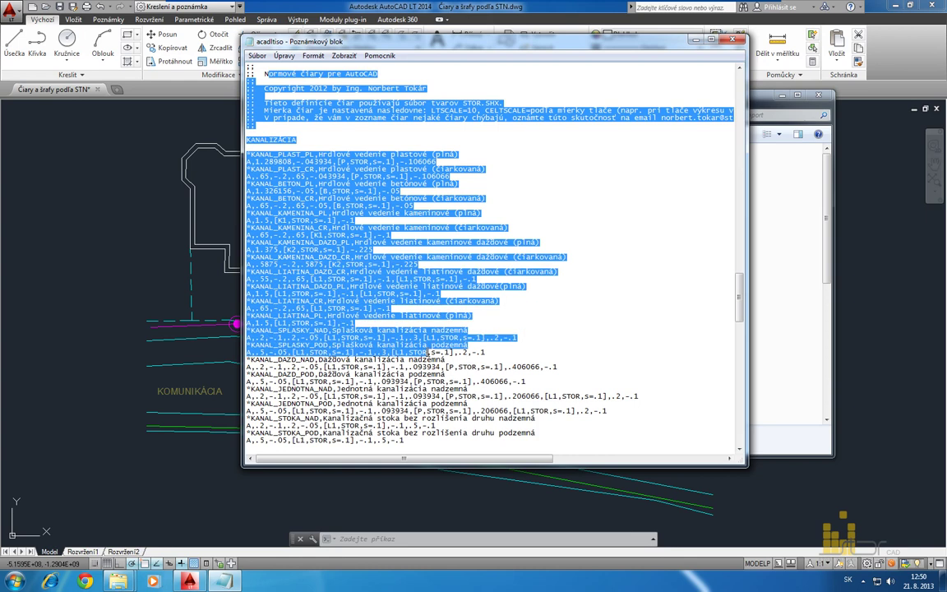
{"action": "left_click", "coordinate": [469, 345]}
{"action": "scroll", "coordinate": [412, 272], "scroll_direction": "down", "scroll_amount": 6}
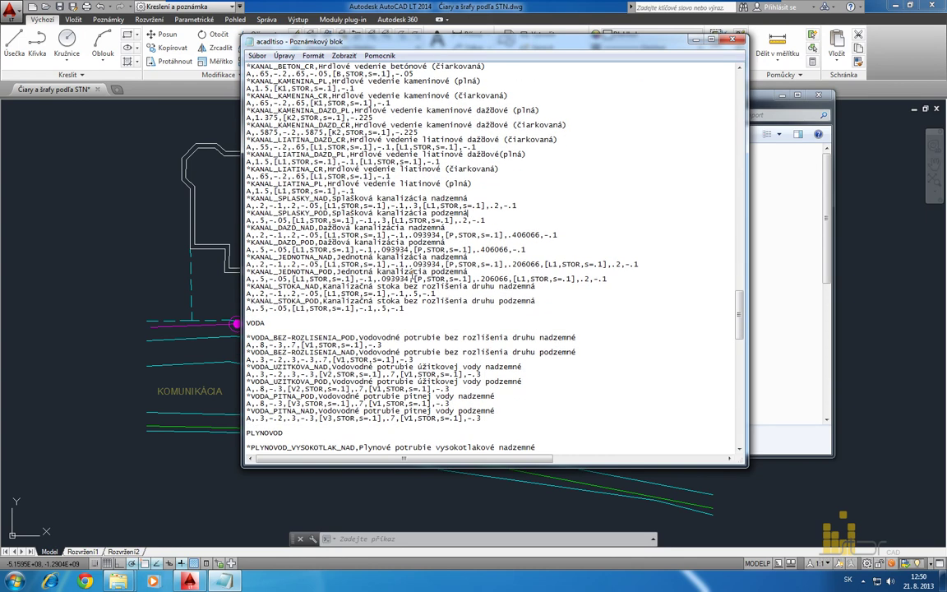
{"action": "scroll", "coordinate": [412, 275], "scroll_direction": "down", "scroll_amount": 10}
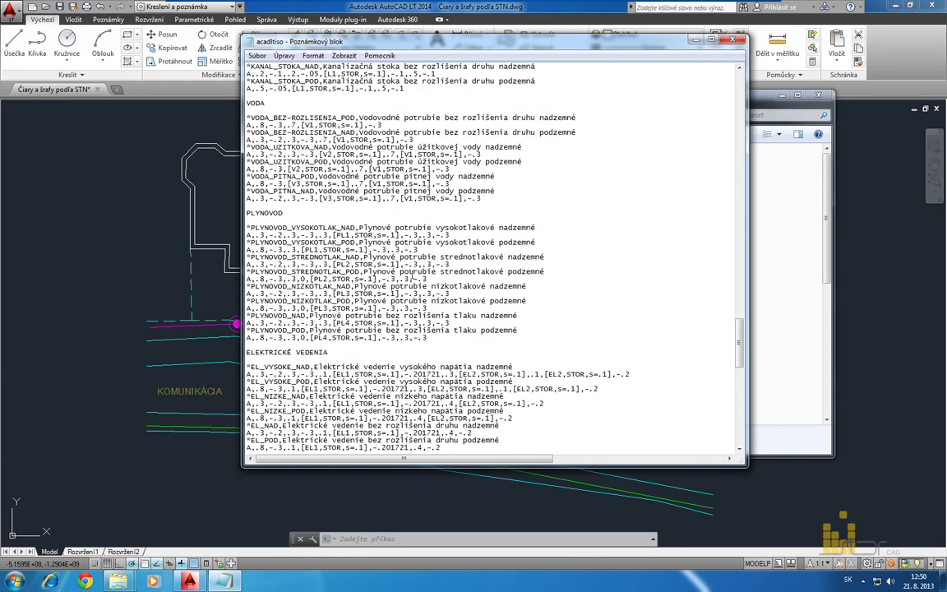
{"action": "scroll", "coordinate": [411, 278], "scroll_direction": "down", "scroll_amount": 20}
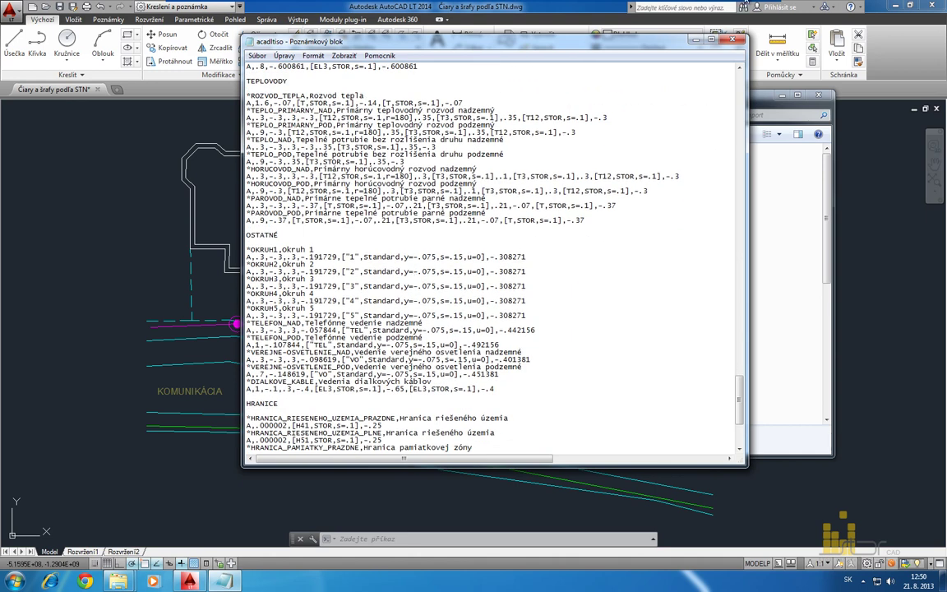
{"action": "left_click", "coordinate": [733, 39]}
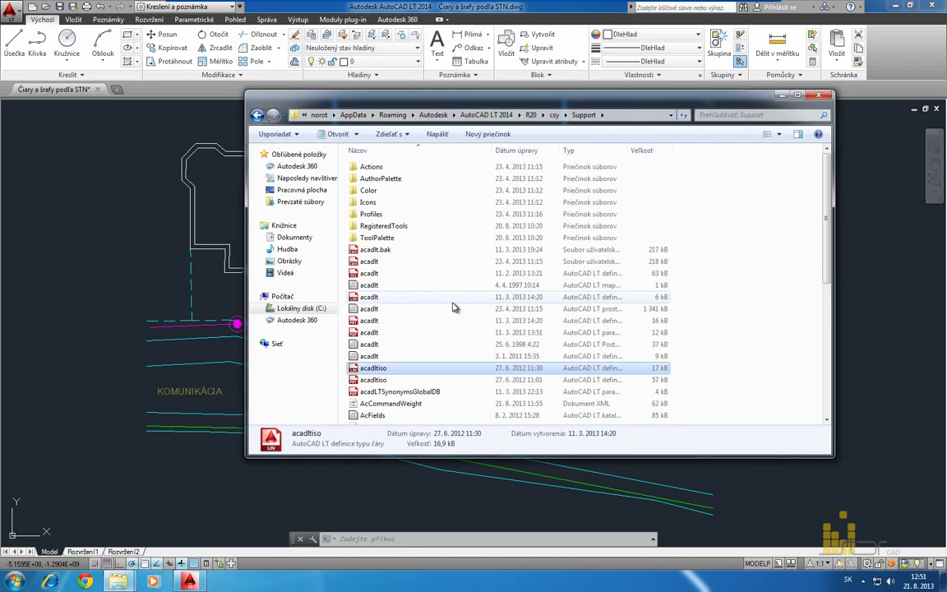
Examine the STN hatch pattern definitions in the Support folder's acadltiso.pat file using Notepad.
{"action": "double_click", "coordinate": [374, 380]}
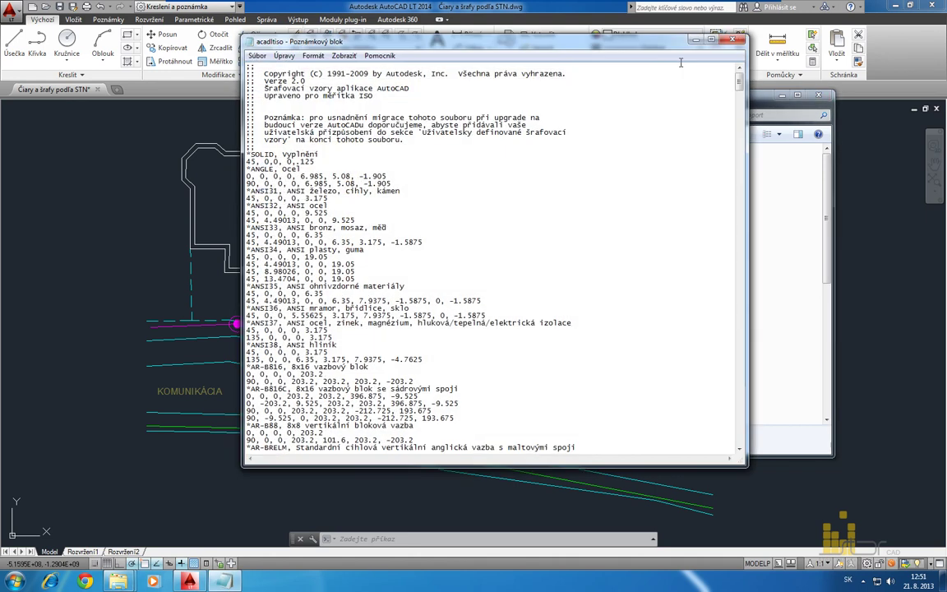
{"action": "left_click_drag", "start_coordinate": [743, 85], "coordinate": [742, 224]}
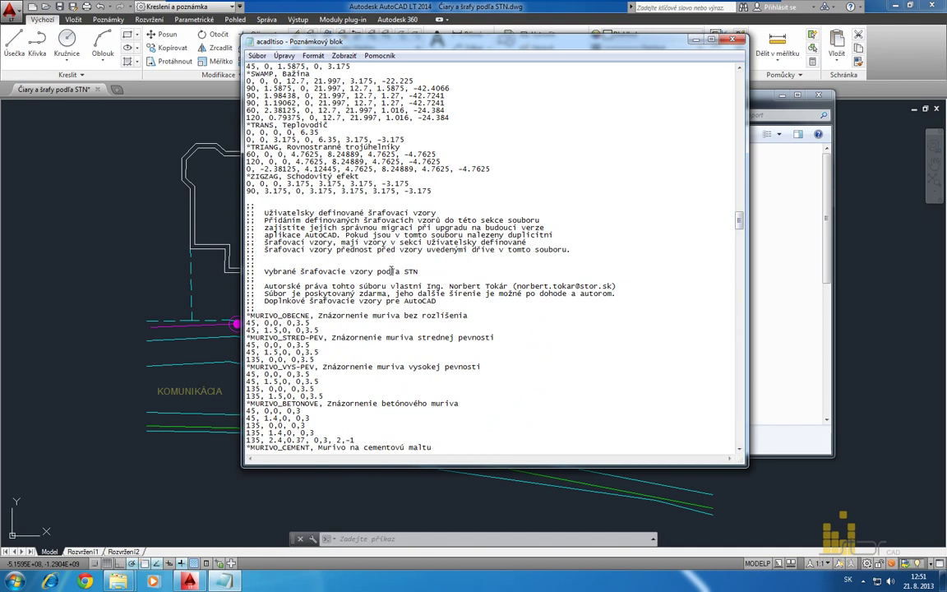
{"action": "scroll", "coordinate": [391, 276], "scroll_direction": "down", "scroll_amount": 6}
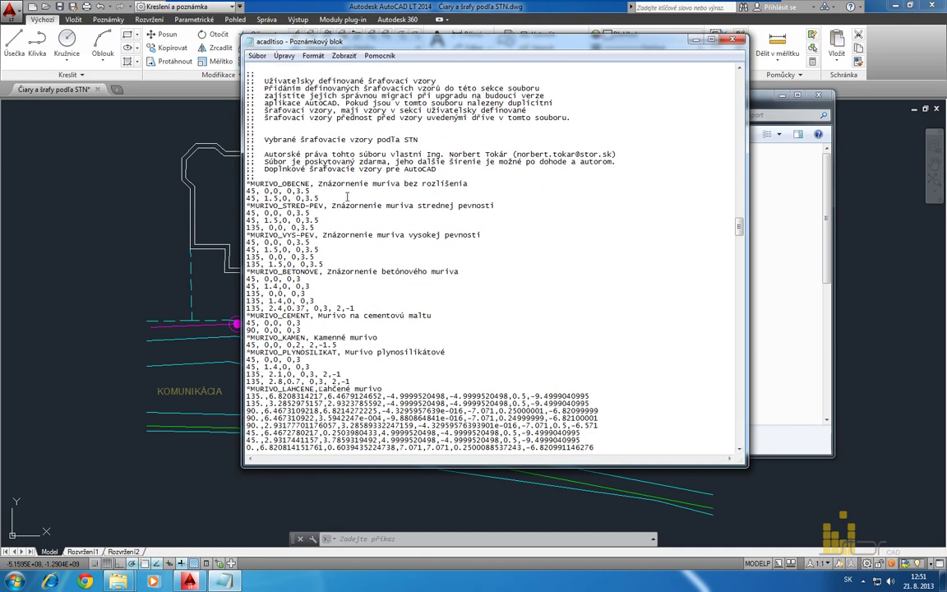
{"action": "scroll", "coordinate": [333, 331], "scroll_direction": "down", "scroll_amount": 20}
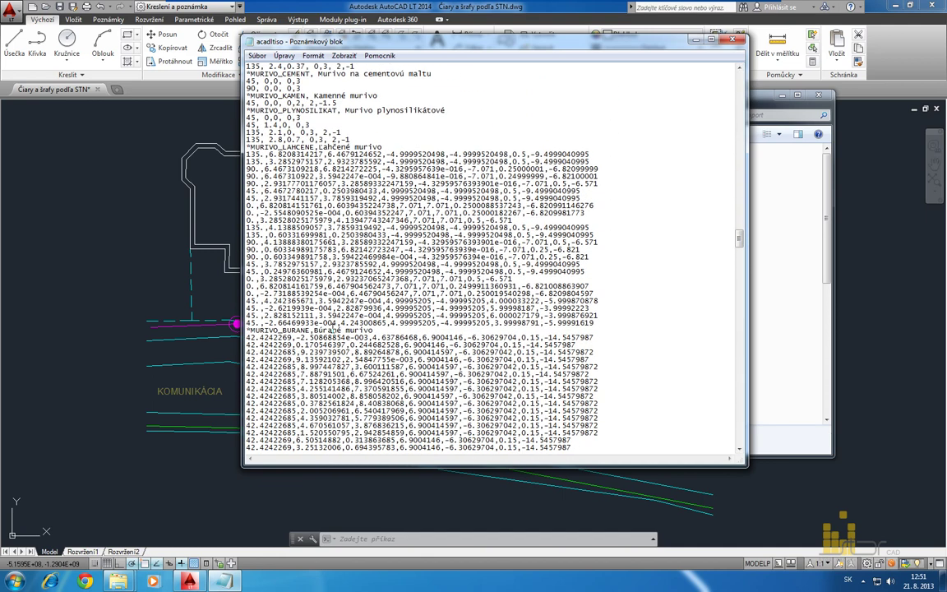
{"action": "scroll", "coordinate": [332, 330], "scroll_direction": "down", "scroll_amount": 17}
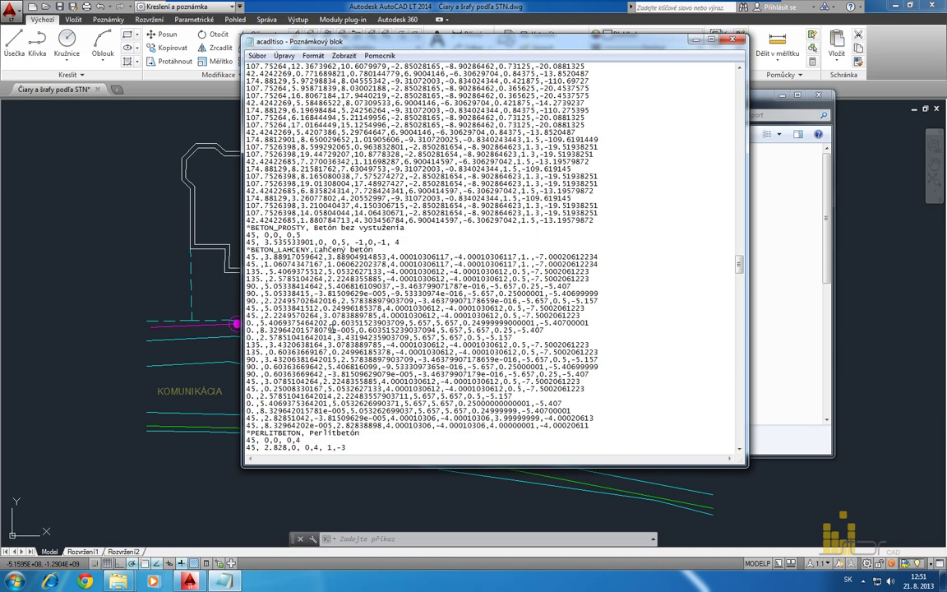
{"action": "scroll", "coordinate": [332, 327], "scroll_direction": "down", "scroll_amount": 13}
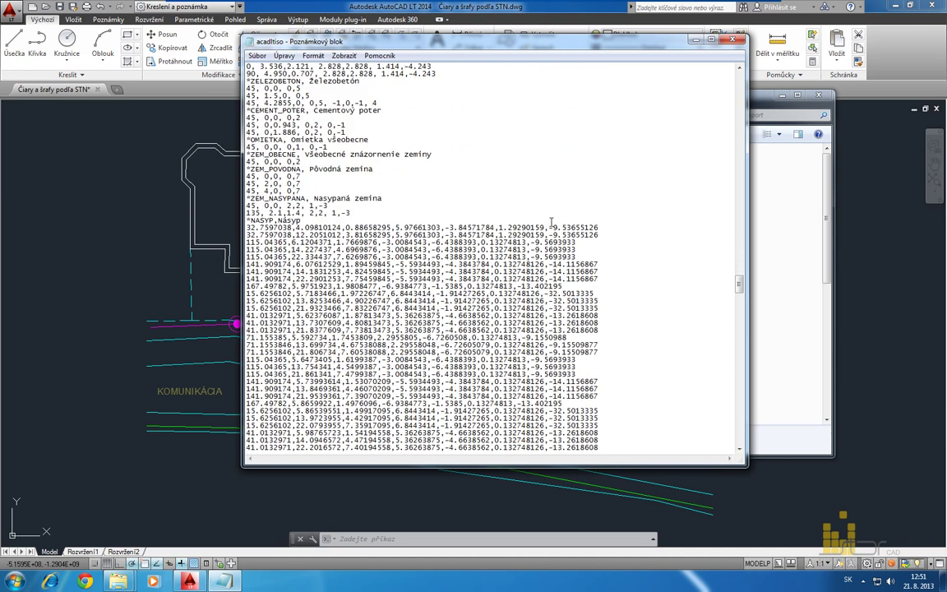
{"action": "left_click", "coordinate": [732, 41]}
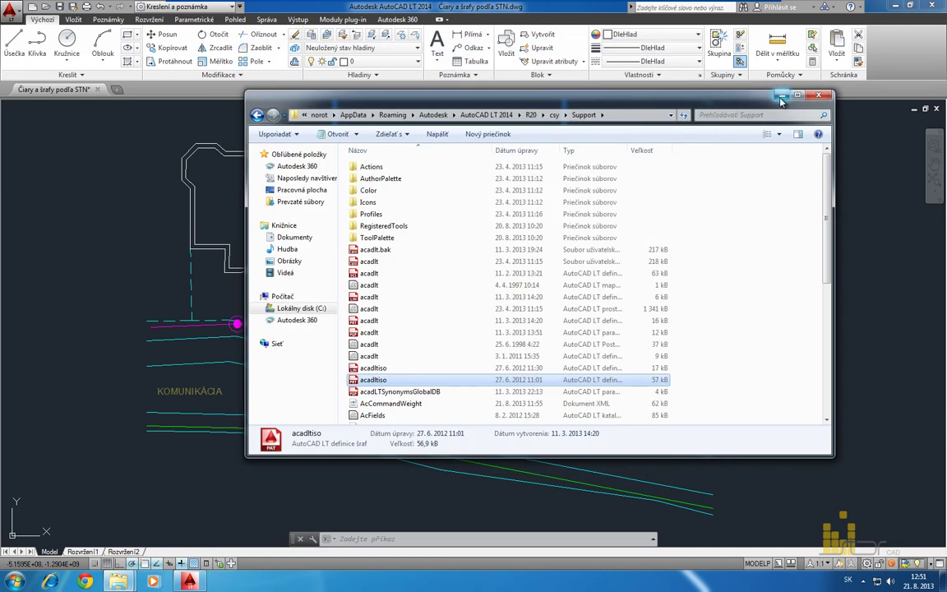
Put the Explorer window away and restart AutoCAD LT 2014.
{"action": "left_click", "coordinate": [781, 96]}
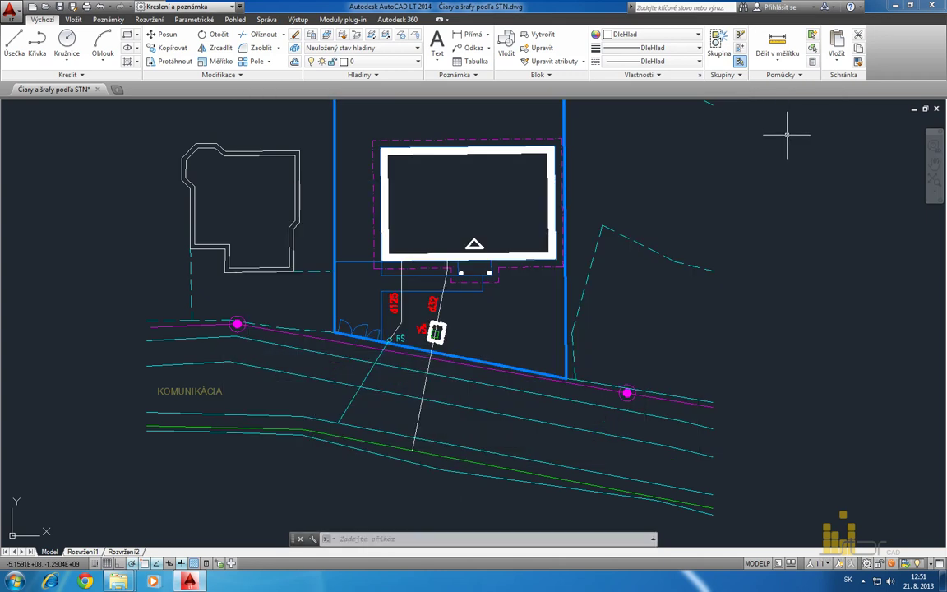
{"action": "left_click", "coordinate": [931, 5]}
{"action": "left_click", "coordinate": [500, 317]}
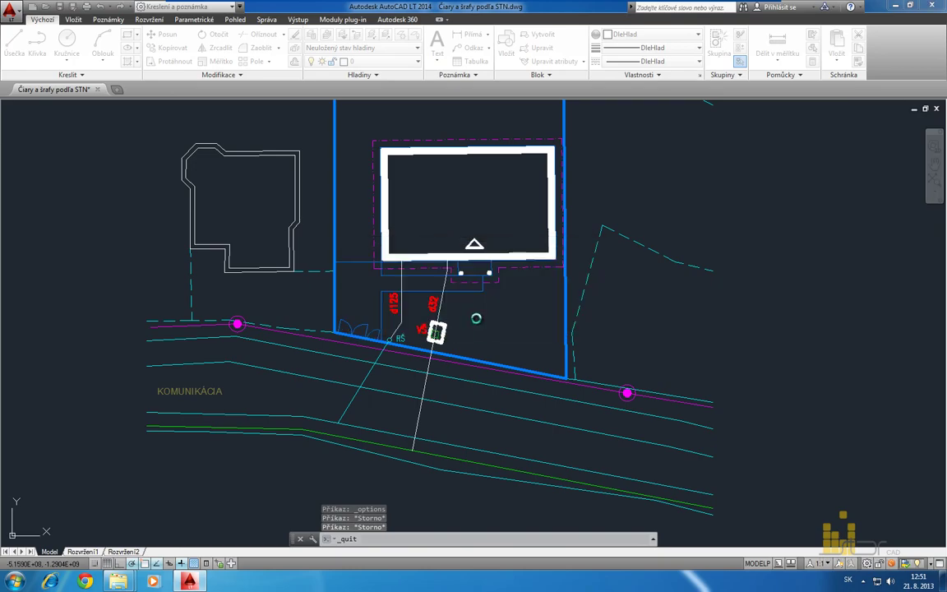
{"action": "double_click", "coordinate": [64, 133]}
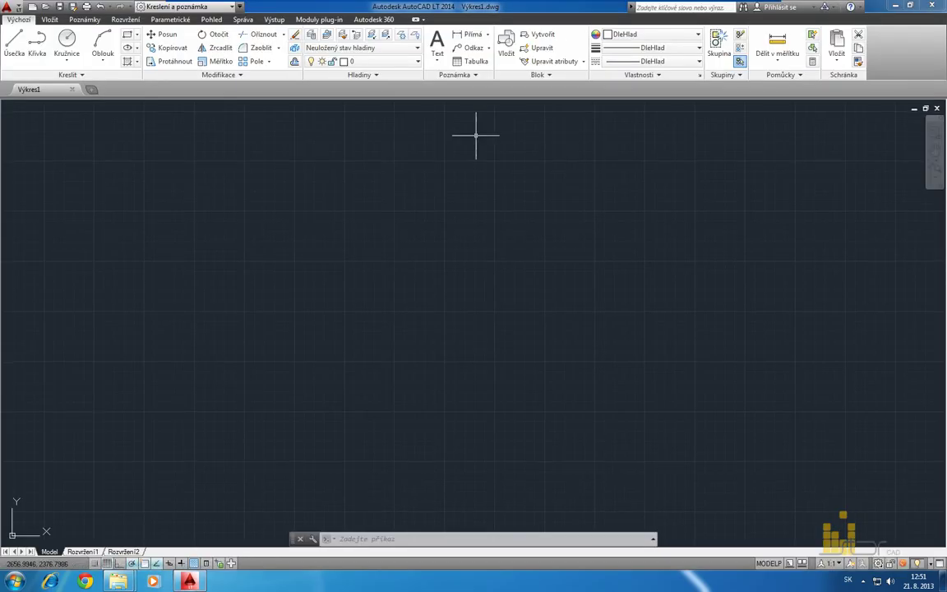
Reopen the recent drawing Čiary a šrafy podľa STN.dwg and close the blank drawing Výkres1.
{"action": "left_click", "coordinate": [10, 8]}
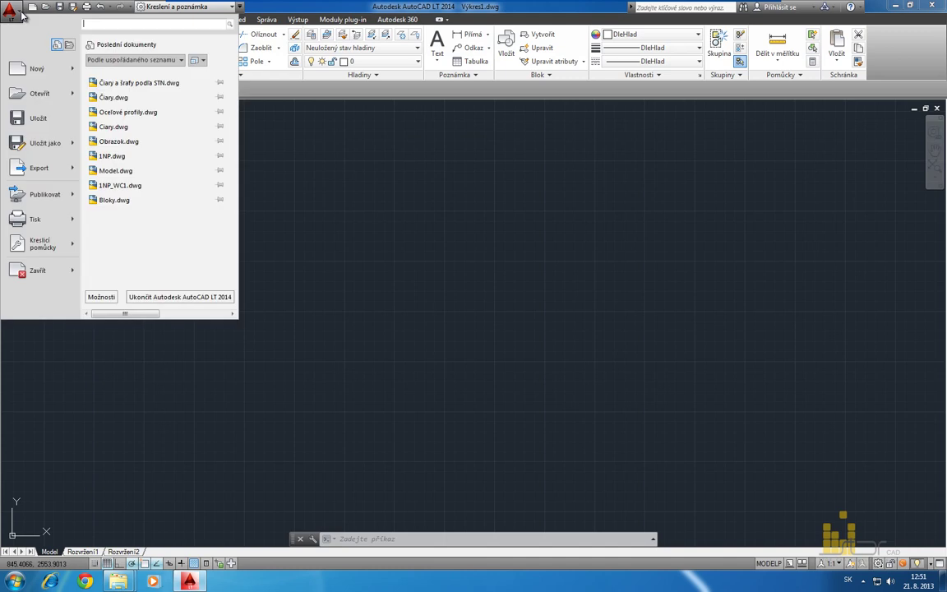
{"action": "left_click", "coordinate": [202, 83]}
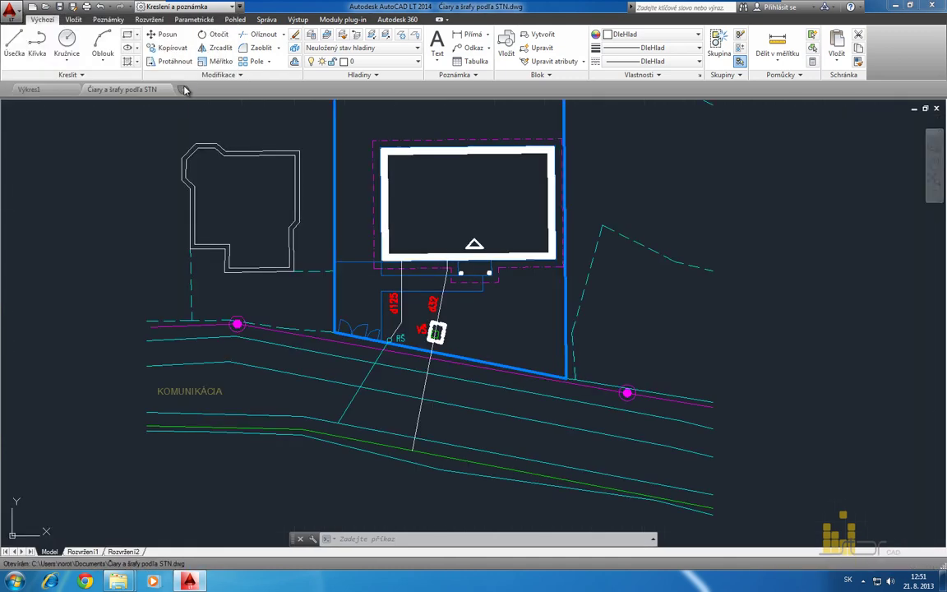
{"action": "left_click", "coordinate": [72, 89]}
Start a hatch and look through the available patterns, including the custom STN masonry and soil patterns.
{"action": "middle_click_drag", "start_coordinate": [251, 167], "coordinate": [338, 175]}
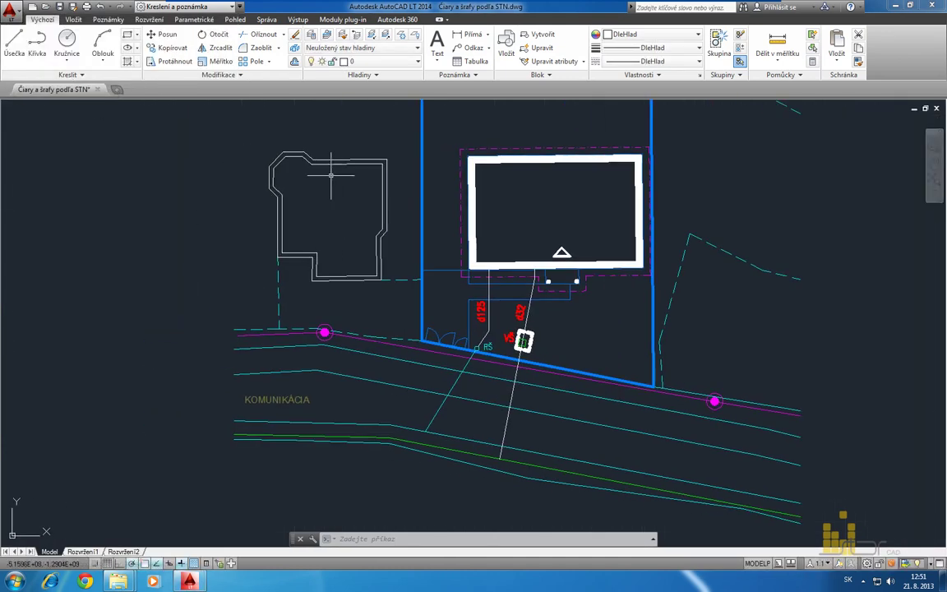
{"action": "scroll", "coordinate": [326, 178], "scroll_direction": "up", "scroll_amount": 2}
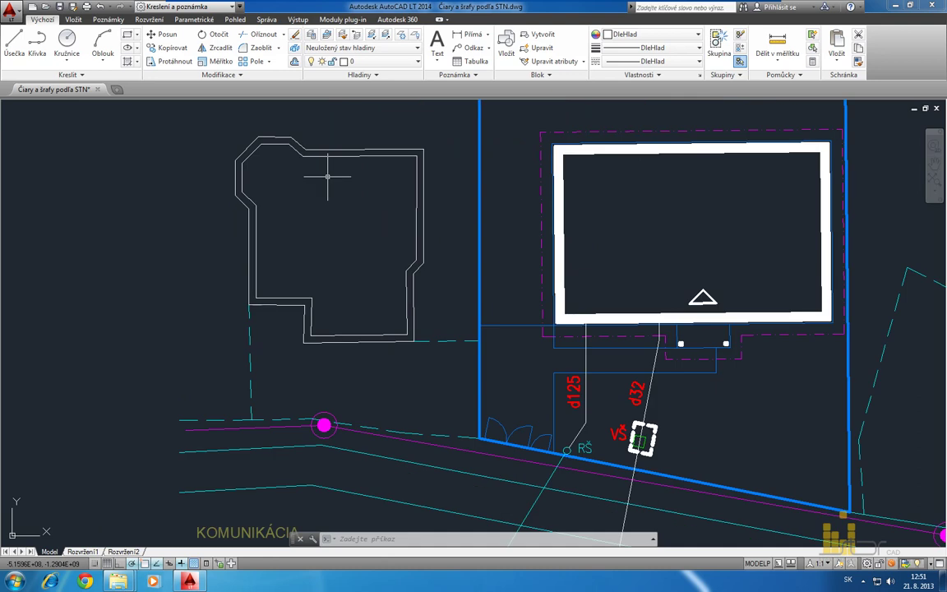
{"action": "left_click", "coordinate": [132, 62]}
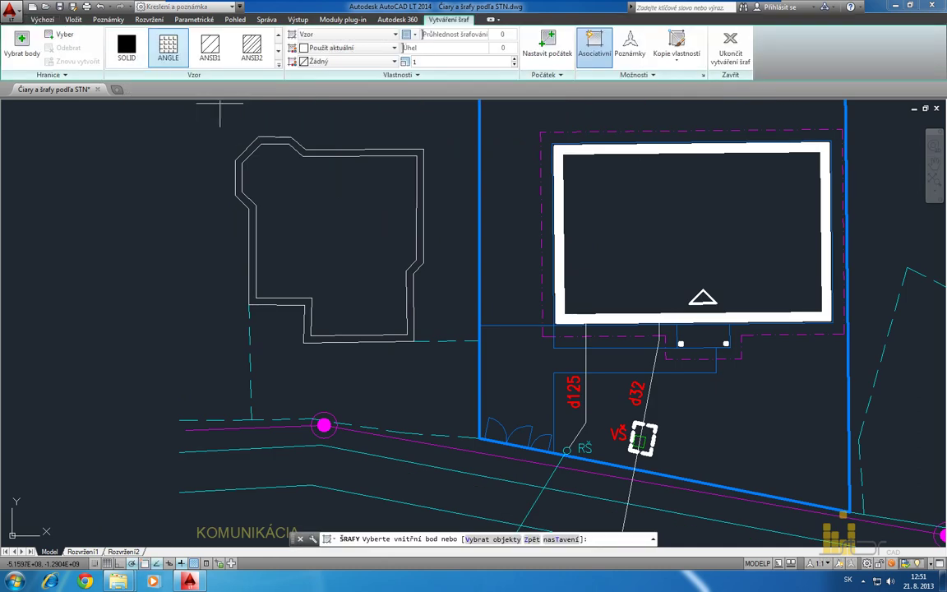
{"action": "left_click", "coordinate": [253, 66]}
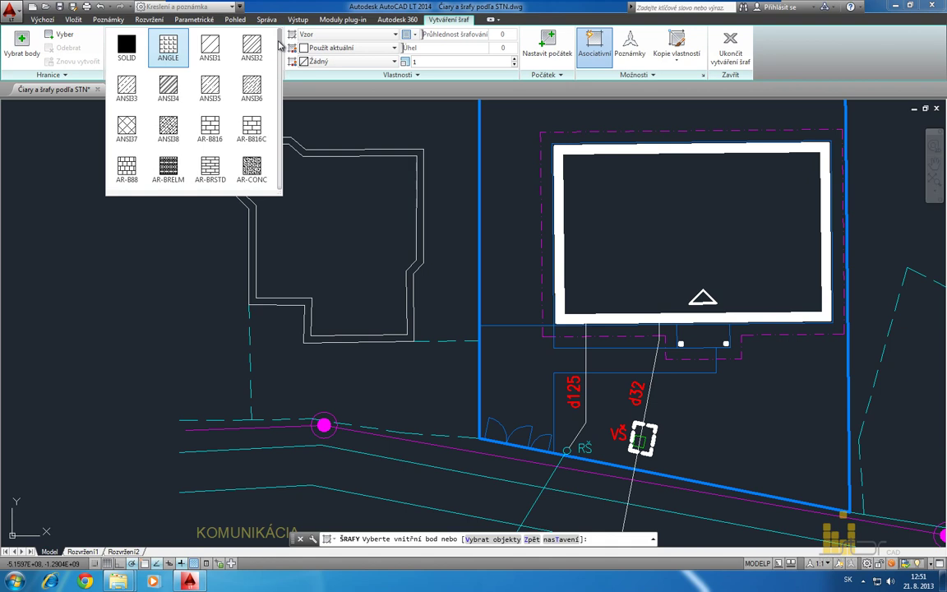
{"action": "left_click_drag", "start_coordinate": [281, 42], "coordinate": [281, 60]}
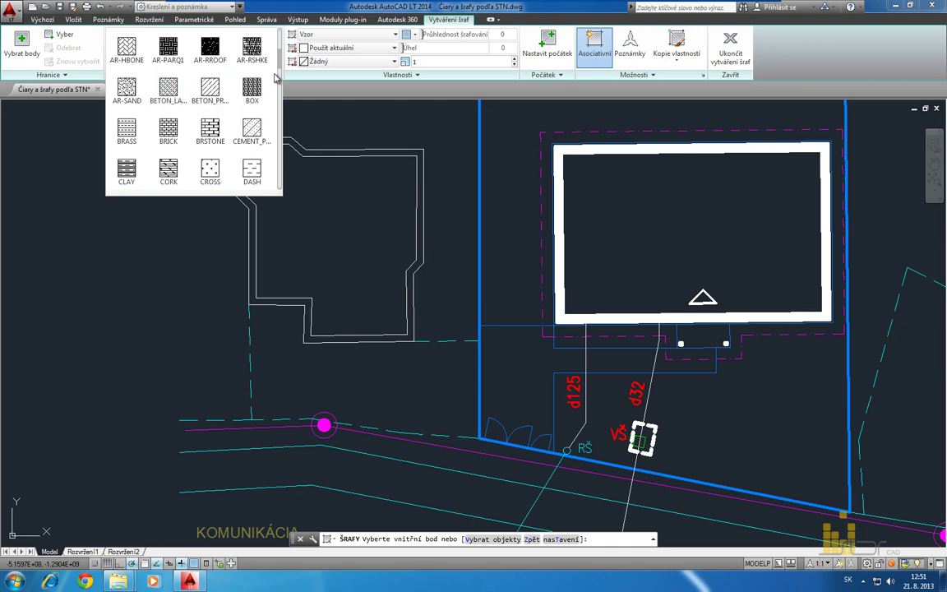
{"action": "left_click_drag", "start_coordinate": [280, 65], "coordinate": [278, 185]}
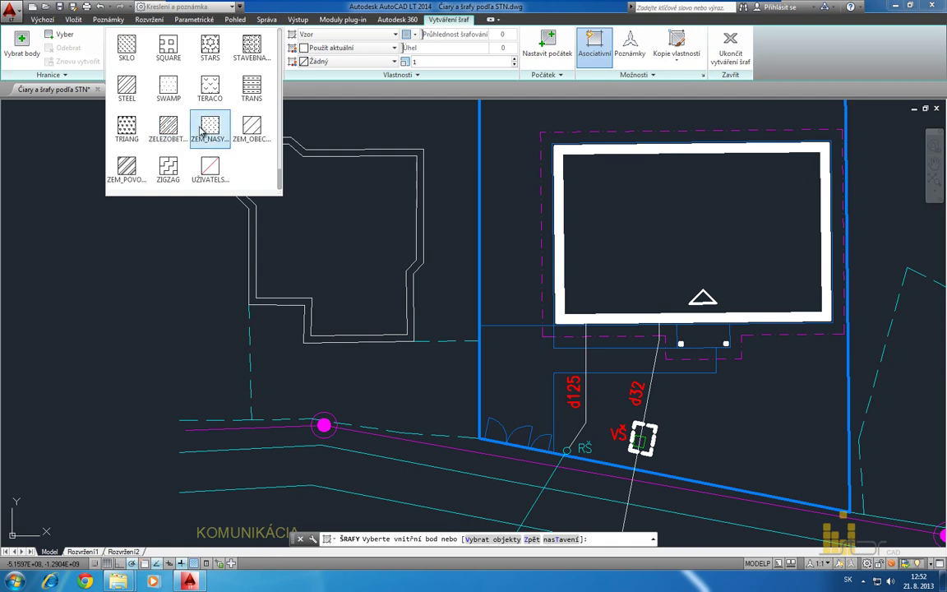
{"action": "left_click_drag", "start_coordinate": [279, 179], "coordinate": [281, 140]}
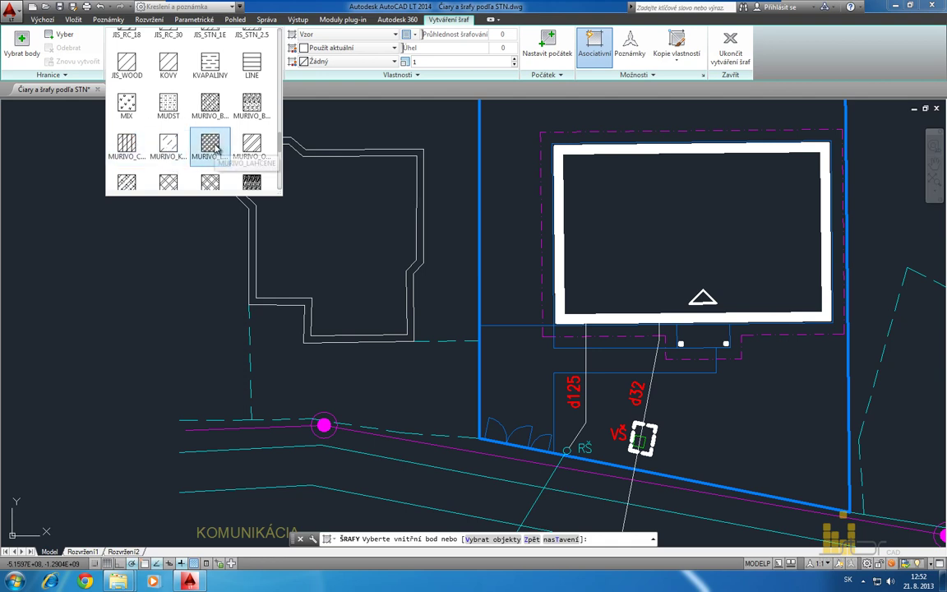
{"action": "left_click_drag", "start_coordinate": [281, 140], "coordinate": [280, 188]}
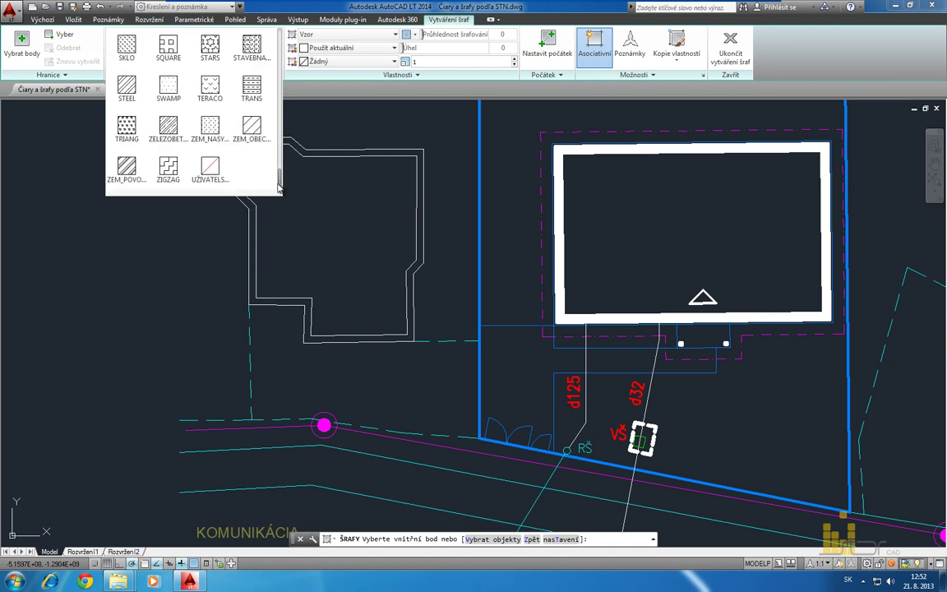
Hatch the interior of the neighbouring house outline with the ZELEZOBET… pattern at scale 20, and increase the scale to 50.
{"action": "left_click", "coordinate": [167, 127]}
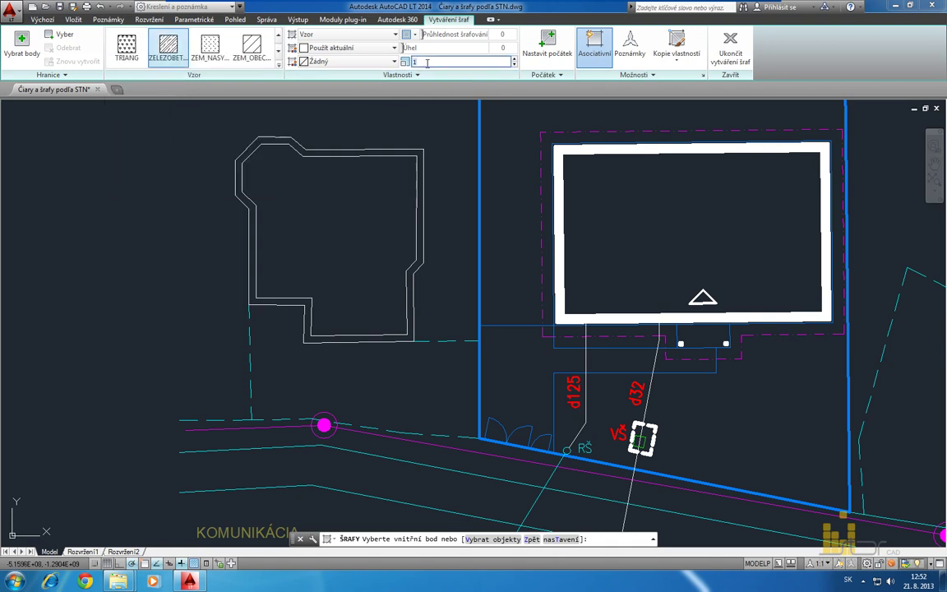
{"action": "key", "text": "Return"}
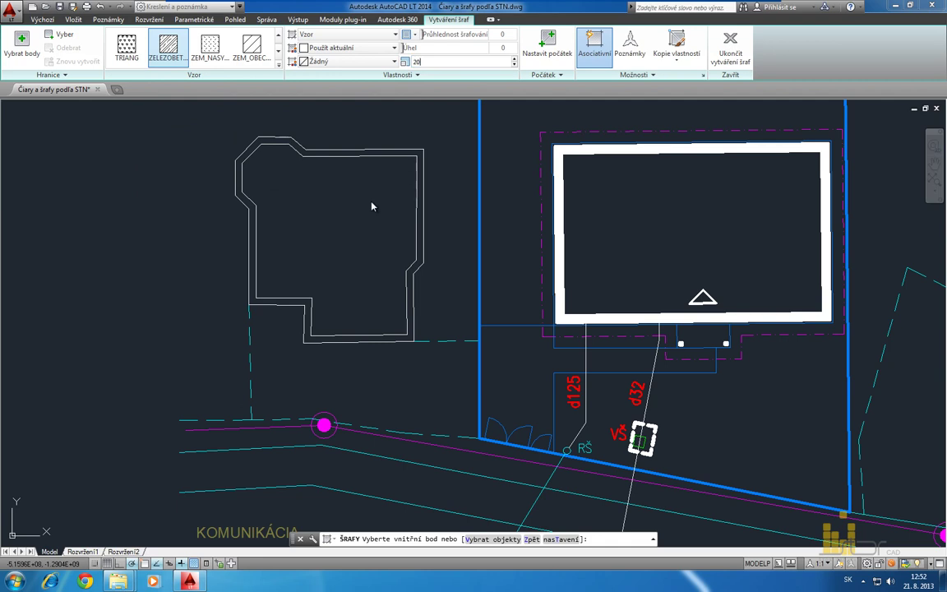
{"action": "left_click", "coordinate": [372, 206]}
{"action": "scroll", "coordinate": [372, 152], "scroll_direction": "up", "scroll_amount": 5}
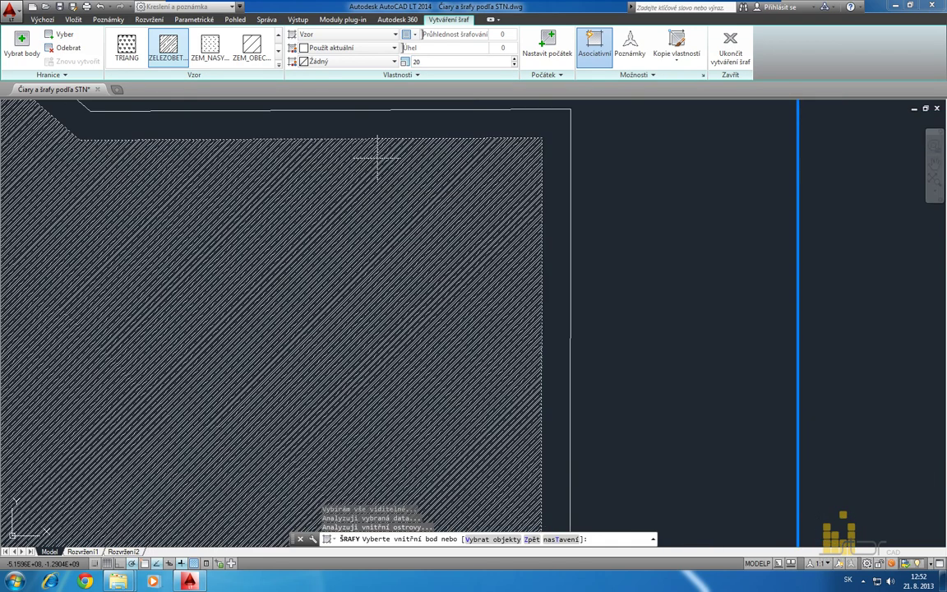
{"action": "type", "text": "5"}
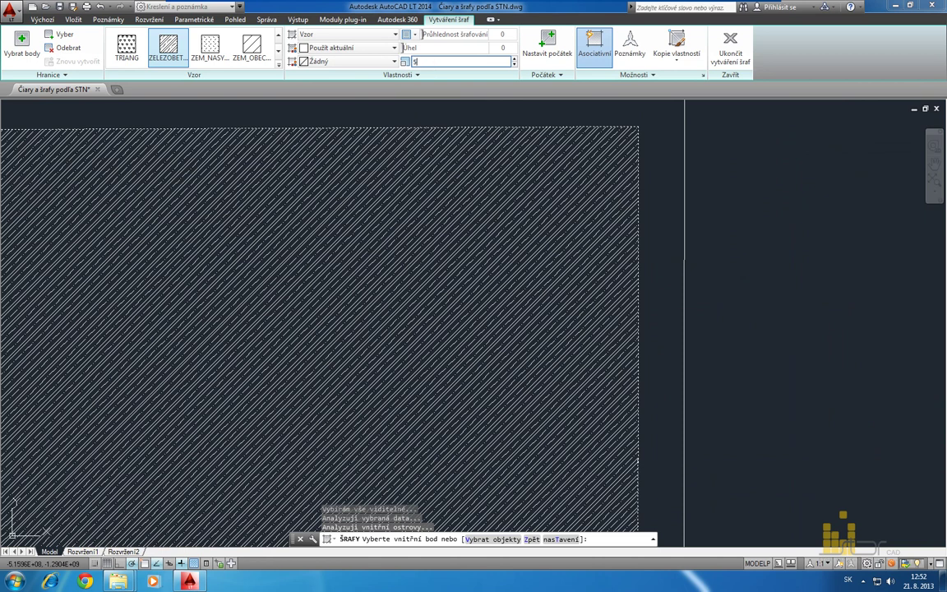
{"action": "type", "text": "0"}
{"action": "key", "text": "Return"}
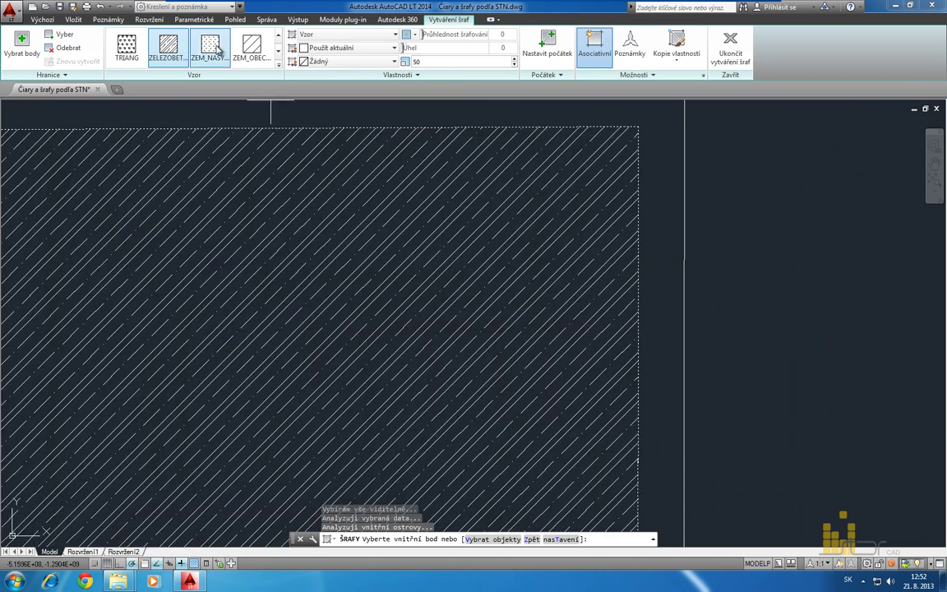
Try several ZEM and MURIVO patterns on the neighbouring house's hatch and finish it with the cross-hatched MURIVO_V… pattern.
{"action": "left_click", "coordinate": [216, 49]}
{"action": "left_click", "coordinate": [251, 49]}
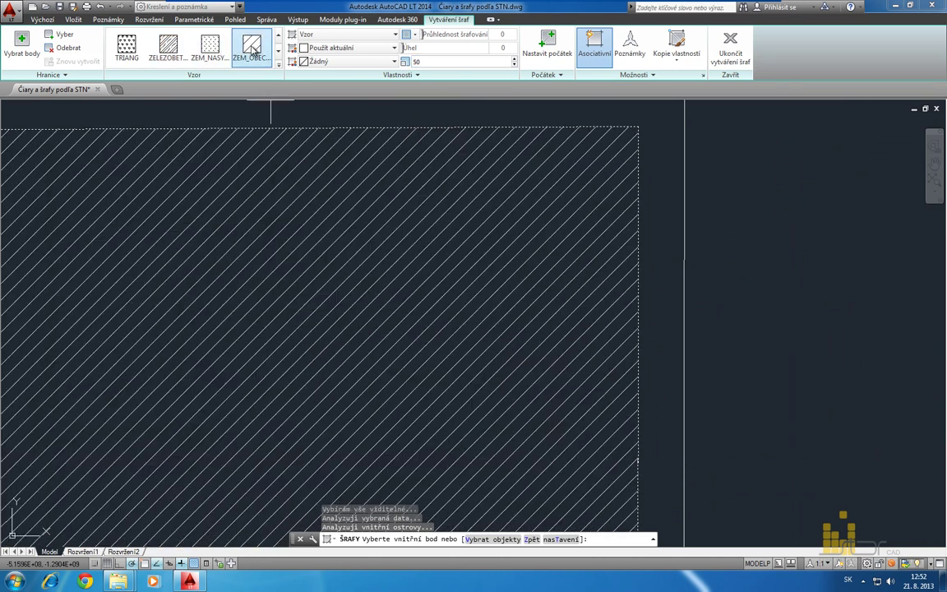
{"action": "left_click", "coordinate": [279, 66]}
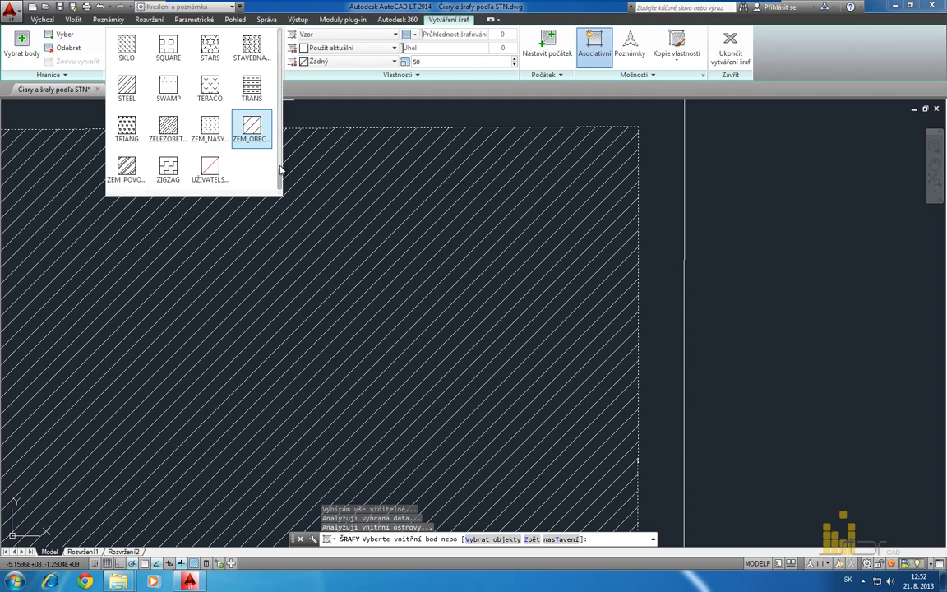
{"action": "scroll", "coordinate": [278, 152], "scroll_direction": "up", "scroll_amount": 10}
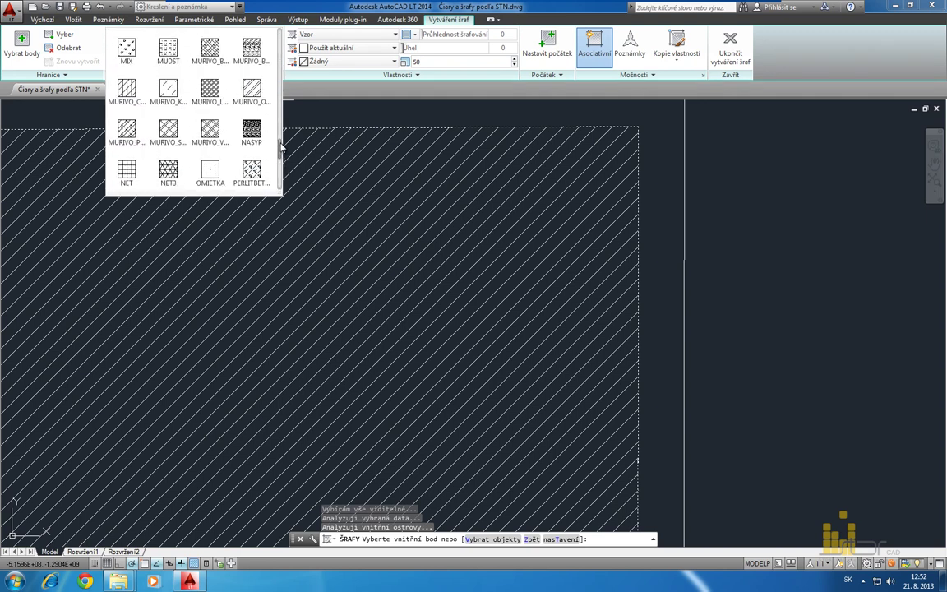
{"action": "left_click", "coordinate": [250, 90]}
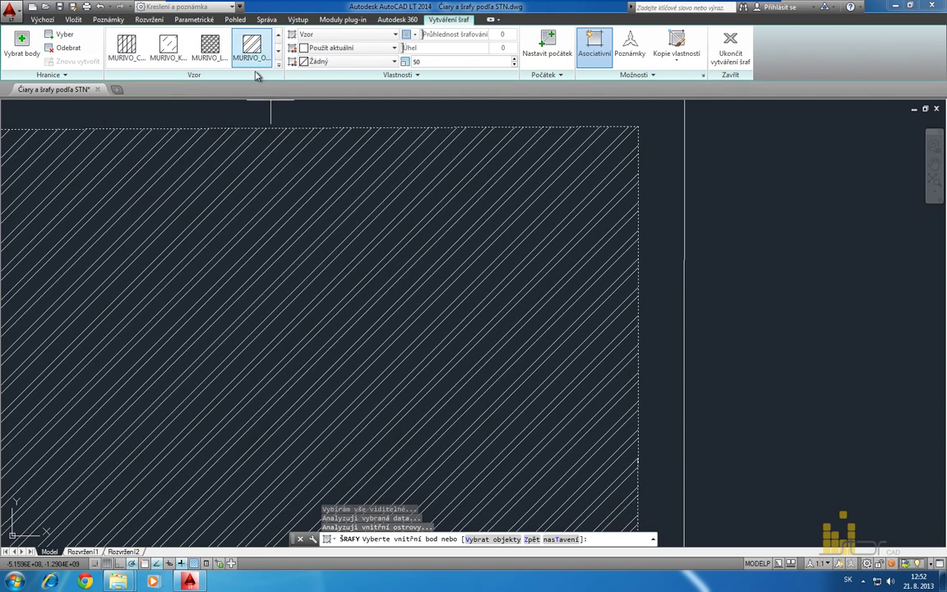
{"action": "left_click", "coordinate": [279, 53]}
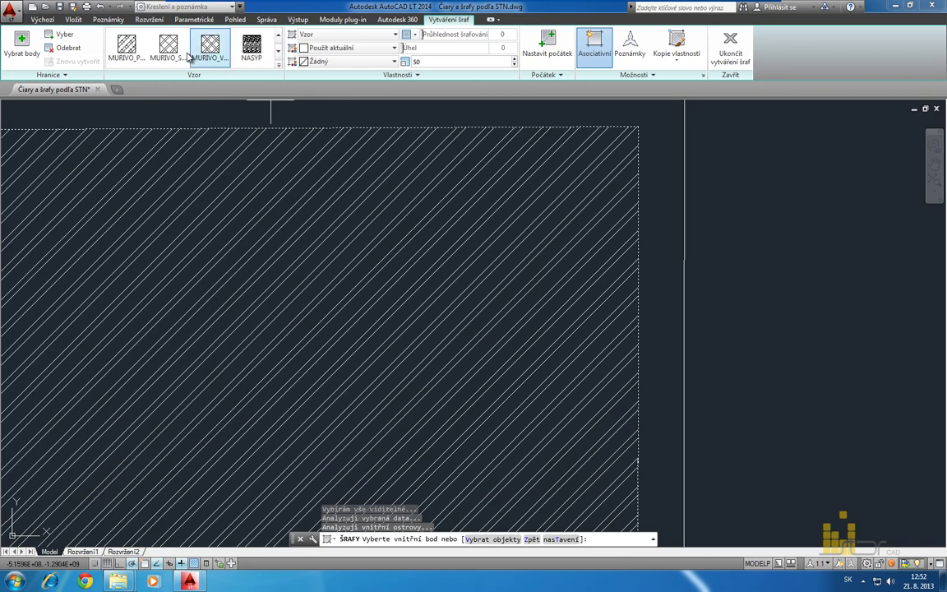
{"action": "left_click", "coordinate": [127, 47]}
{"action": "left_click", "coordinate": [167, 48]}
{"action": "left_click", "coordinate": [209, 48]}
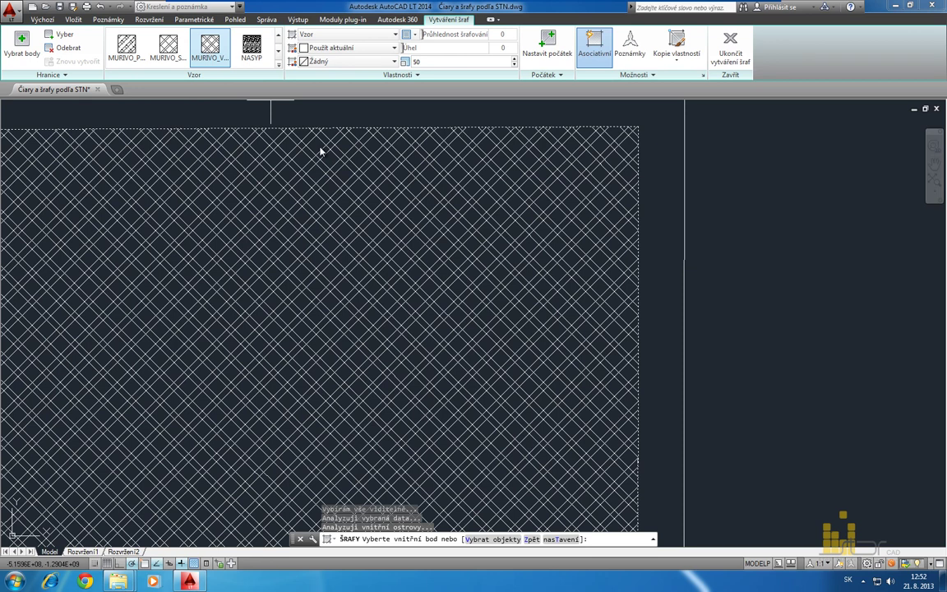
{"action": "key", "text": "Return"}
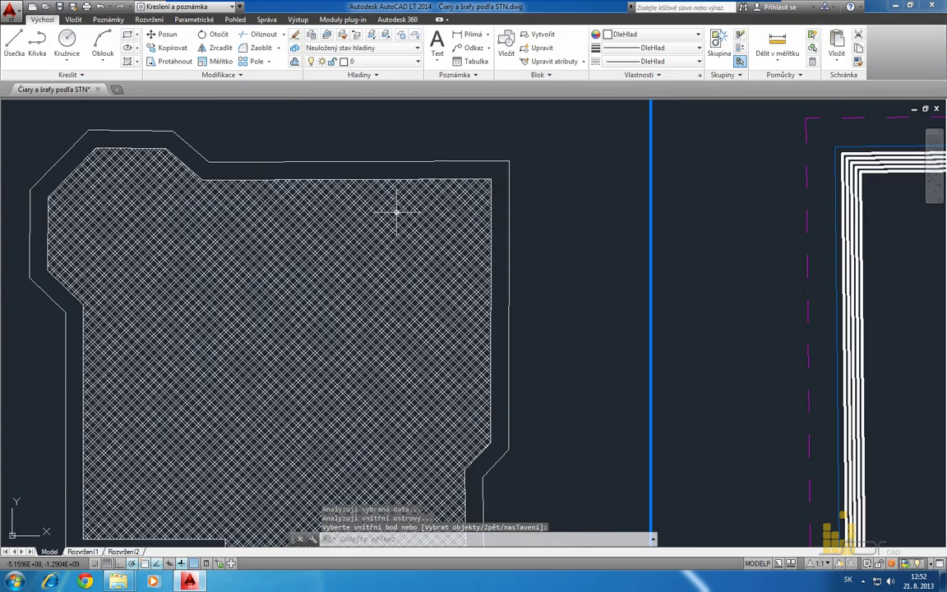
Open the linetype manager and bring up the list of loadable linetypes from acadltiso.lin.
{"action": "scroll", "coordinate": [395, 271], "scroll_direction": "down", "scroll_amount": 4}
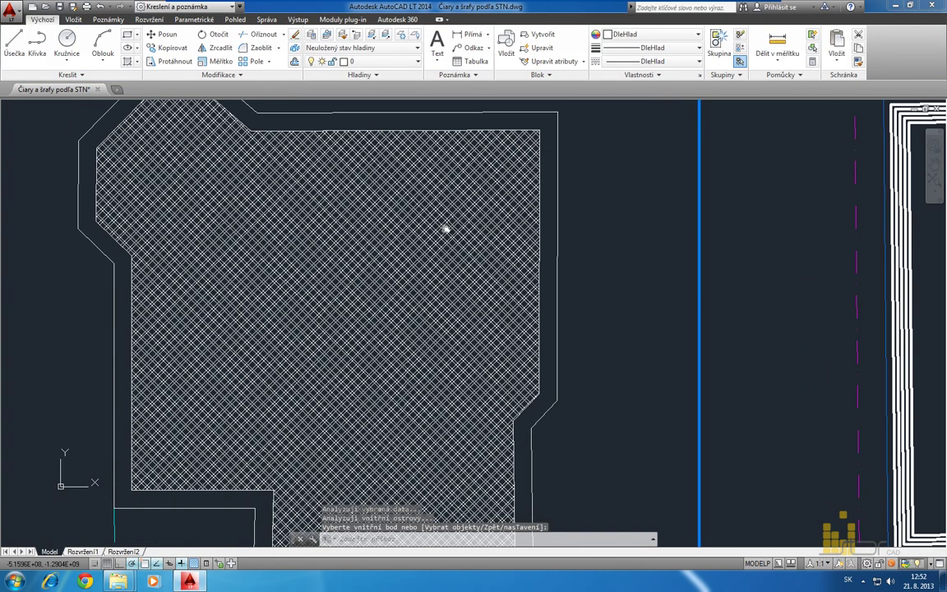
{"action": "mouse_move", "coordinate": [549, 285]}
{"action": "middle_mouse_down"}
{"action": "mouse_move", "coordinate": [402, 197]}
{"action": "mouse_move", "coordinate": [328, 122]}
{"action": "middle_mouse_up"}
{"action": "scroll", "coordinate": [398, 193], "scroll_direction": "down", "scroll_amount": 4}
{"action": "scroll", "coordinate": [451, 244], "scroll_direction": "up", "scroll_amount": 2}
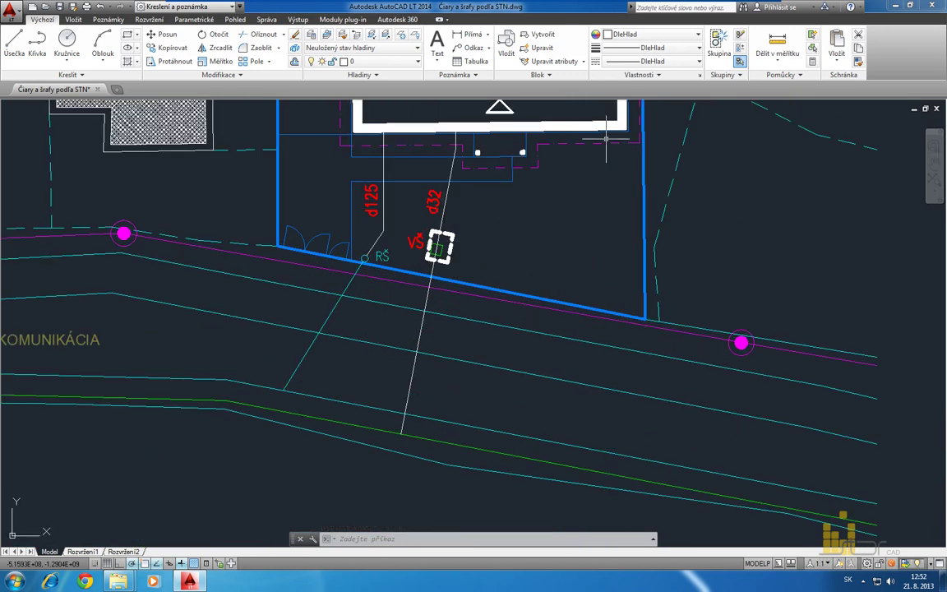
{"action": "left_click", "coordinate": [632, 64]}
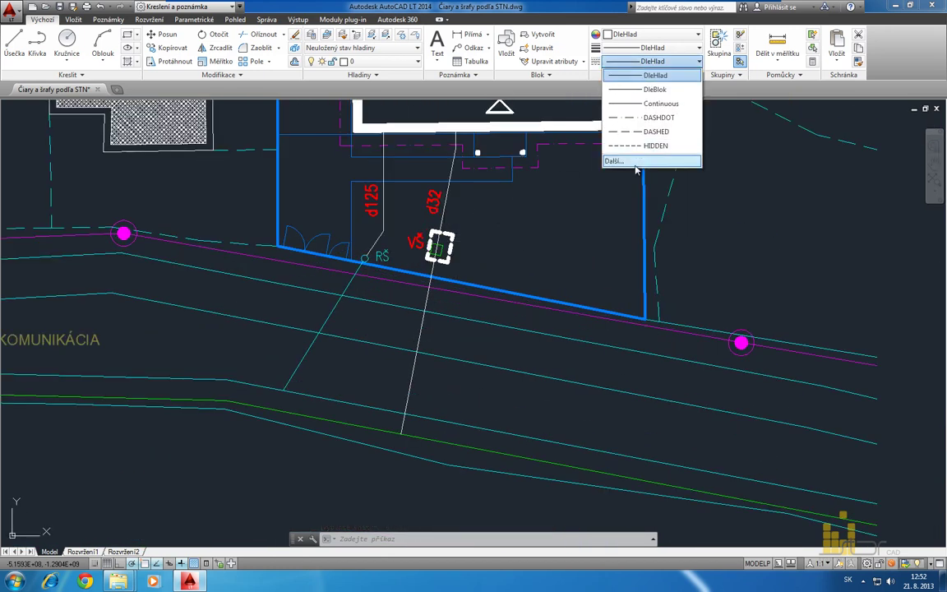
{"action": "left_click", "coordinate": [625, 156]}
{"action": "left_click_drag", "start_coordinate": [526, 174], "coordinate": [495, 117]}
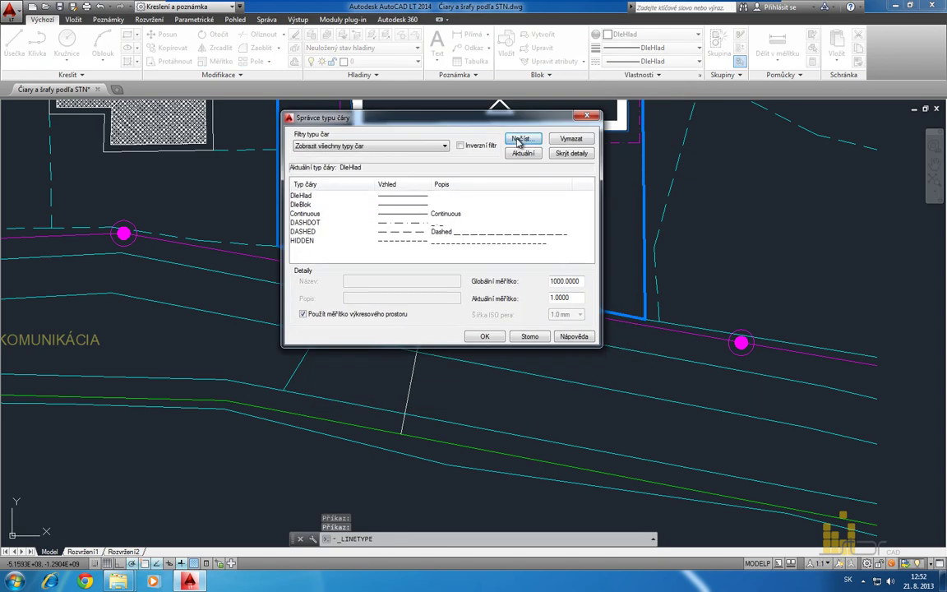
{"action": "left_click", "coordinate": [519, 140]}
{"action": "left_click_drag", "start_coordinate": [508, 210], "coordinate": [504, 131]}
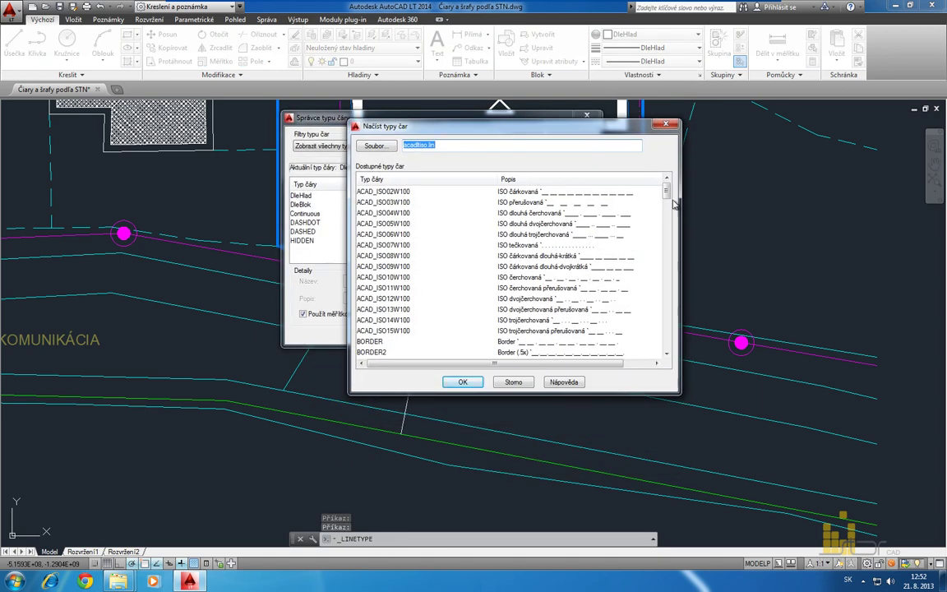
Load the linetypes EL_NAD, KANAL_JEDNOTNA_POD and VODA_PITNA_POD into the drawing and confirm the linetype manager.
{"action": "left_click_drag", "start_coordinate": [669, 195], "coordinate": [671, 249]}
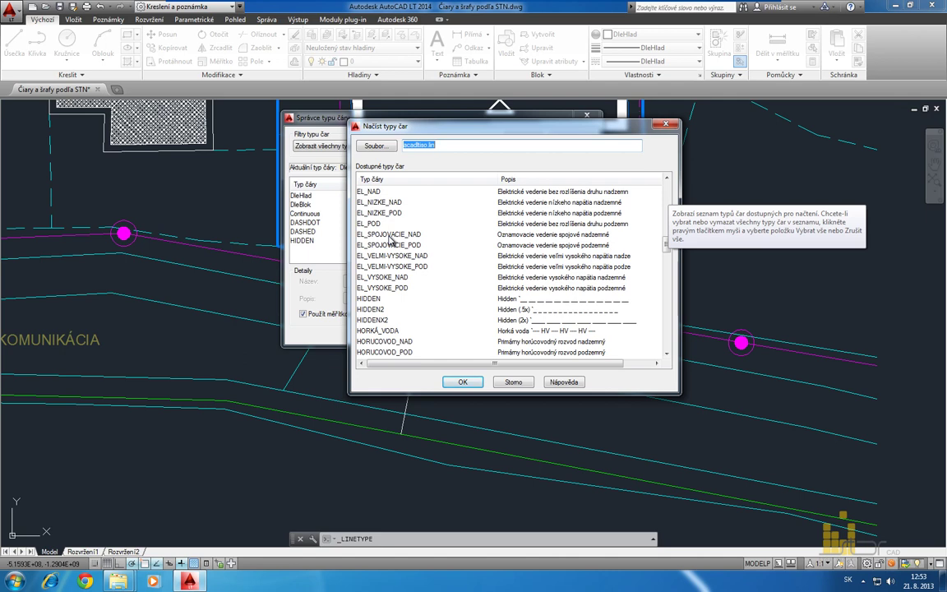
{"action": "left_click_drag", "start_coordinate": [667, 245], "coordinate": [663, 287]}
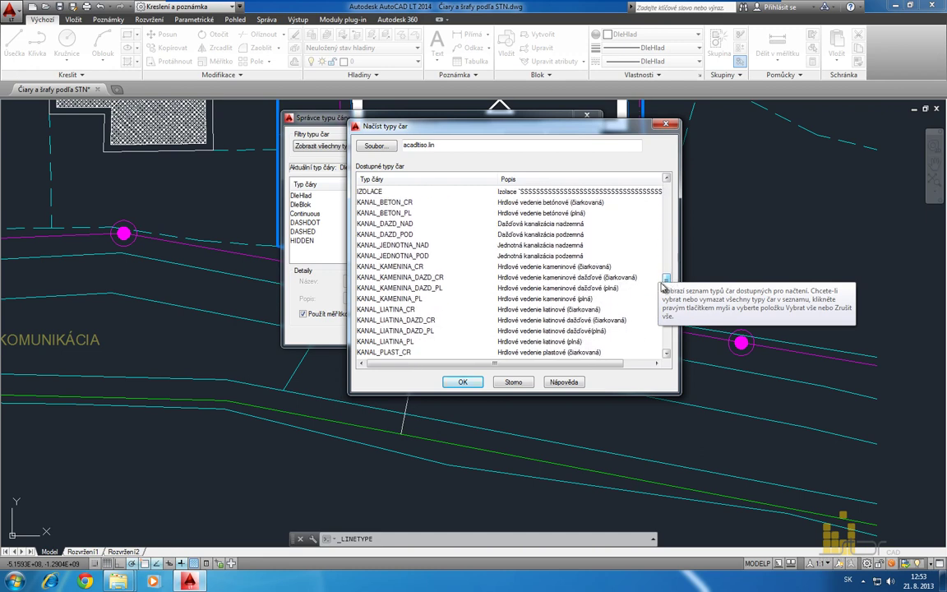
{"action": "left_click", "coordinate": [421, 257]}
{"action": "left_click_drag", "start_coordinate": [667, 329], "coordinate": [668, 342]}
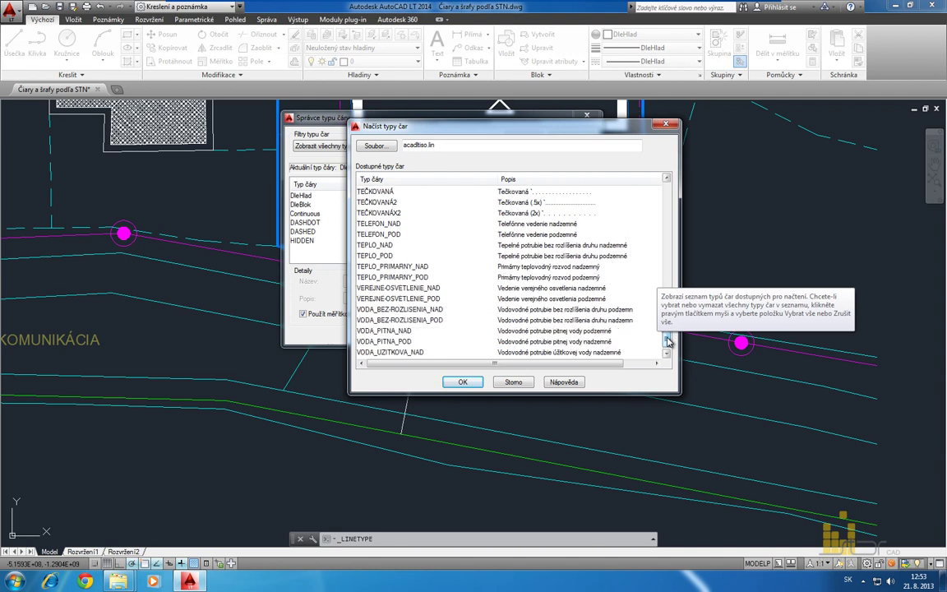
{"action": "left_click", "coordinate": [408, 341]}
{"action": "left_click", "coordinate": [463, 382]}
{"action": "left_click_drag", "start_coordinate": [587, 226], "coordinate": [590, 249]}
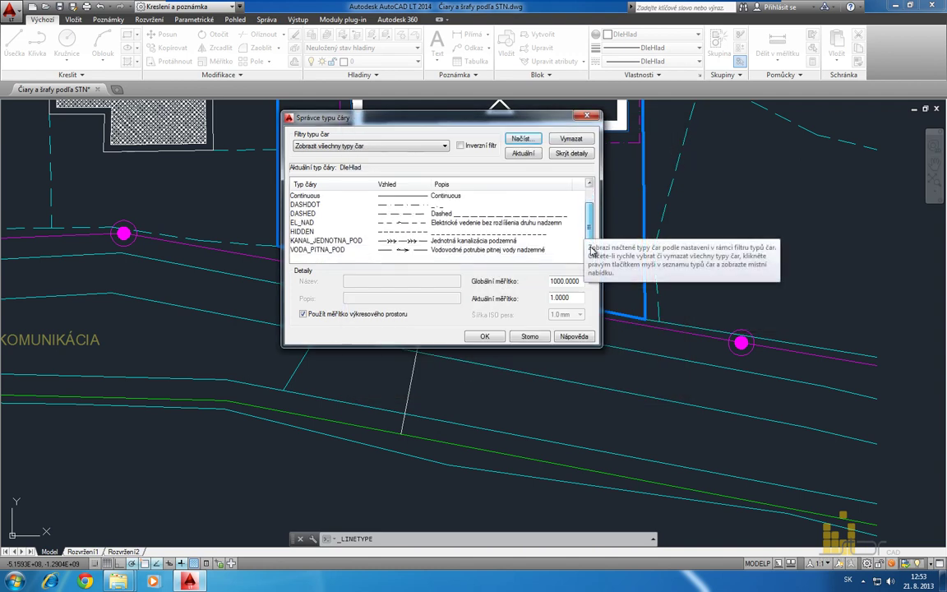
{"action": "left_click", "coordinate": [496, 340]}
Assign the KANAL_JEDNOTNA_POD linetype to the public sewer polyline on layer verejne_KAN_VED just below the KOMUNIKÁCIA label.
{"action": "middle_click_drag", "start_coordinate": [280, 303], "coordinate": [492, 289]}
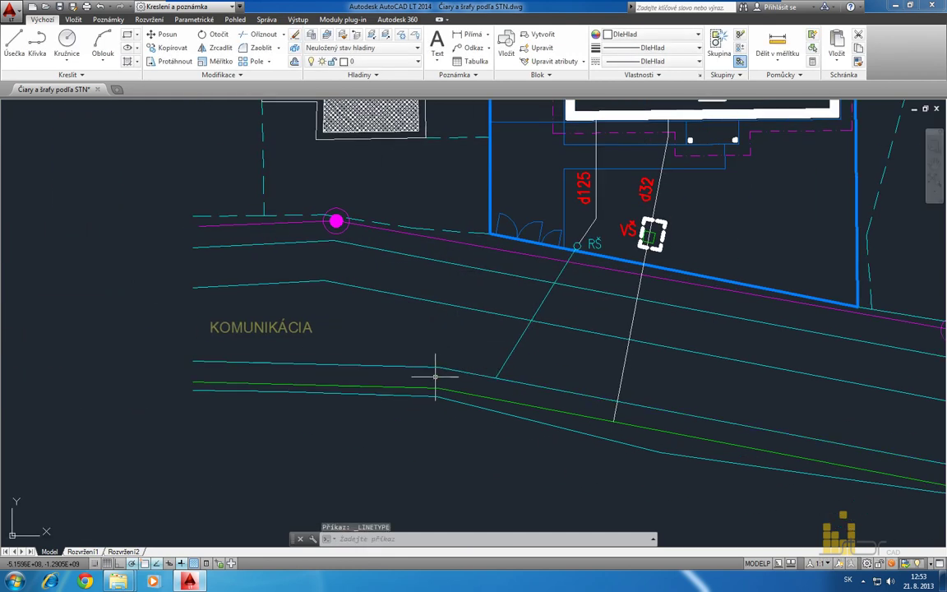
{"action": "left_click", "coordinate": [420, 355]}
{"action": "left_click", "coordinate": [658, 63]}
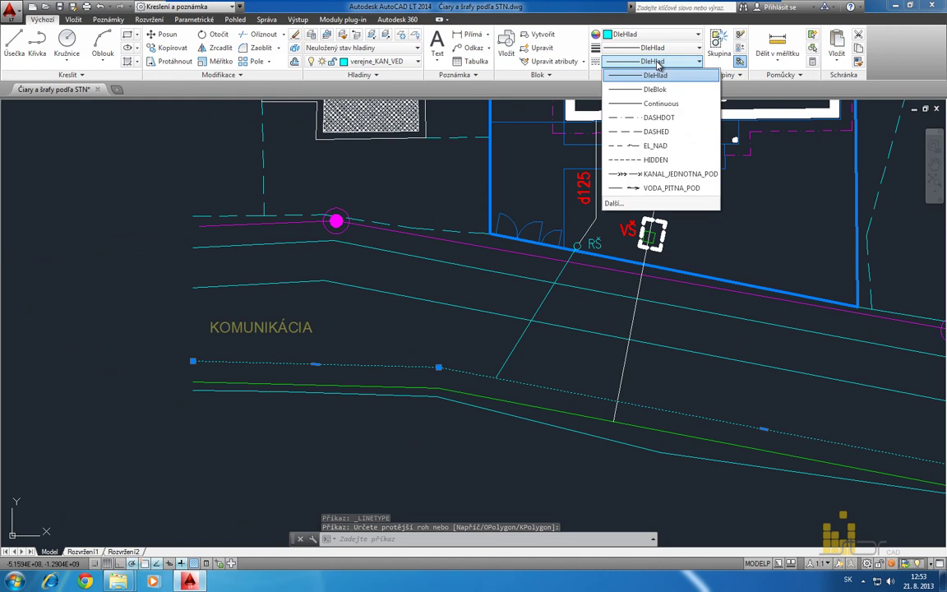
{"action": "left_click", "coordinate": [662, 173]}
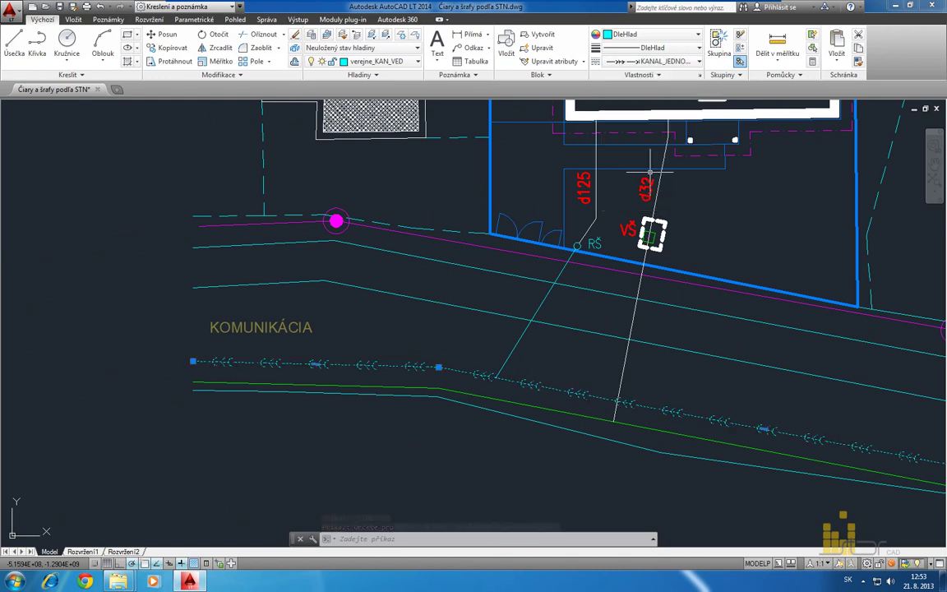
{"action": "left_click", "coordinate": [507, 180]}
{"action": "key", "text": "Escape"}
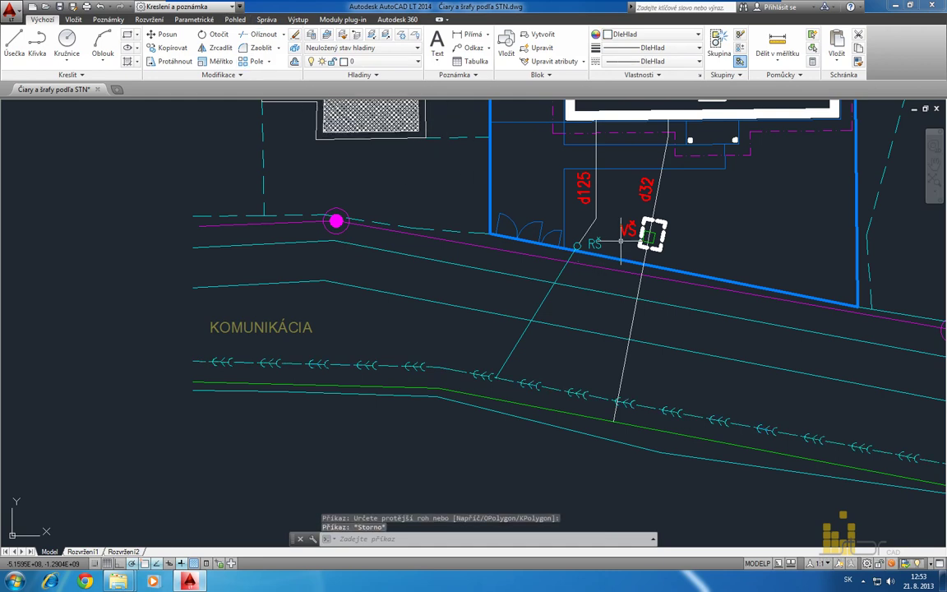
Assign the KANAL_JEDNOTNA_POD linetype to both parts of the sewer connection running from the house through RŠ to the public sewer.
{"action": "left_click", "coordinate": [561, 301]}
{"action": "left_click", "coordinate": [518, 263]}
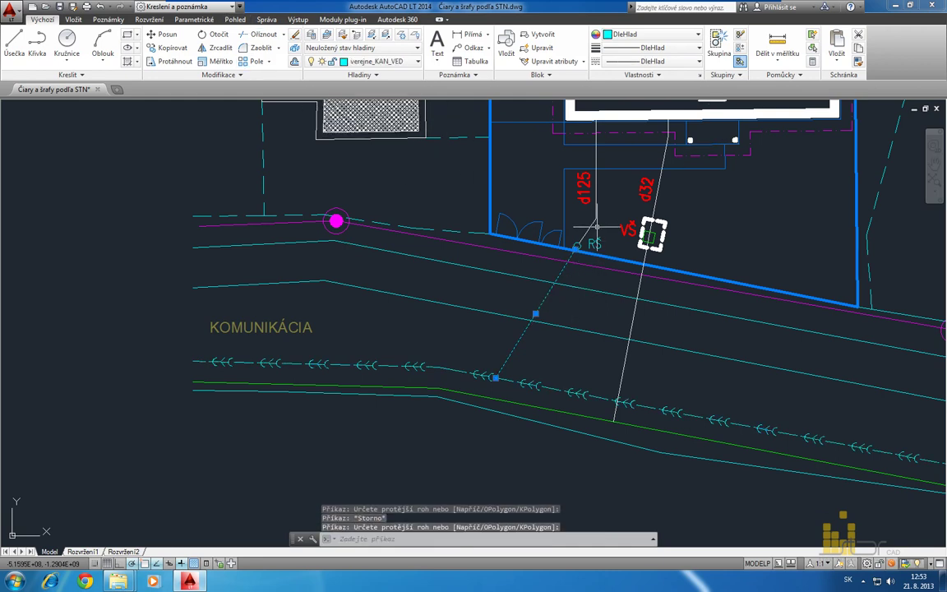
{"action": "left_click", "coordinate": [647, 62]}
{"action": "left_click", "coordinate": [680, 173]}
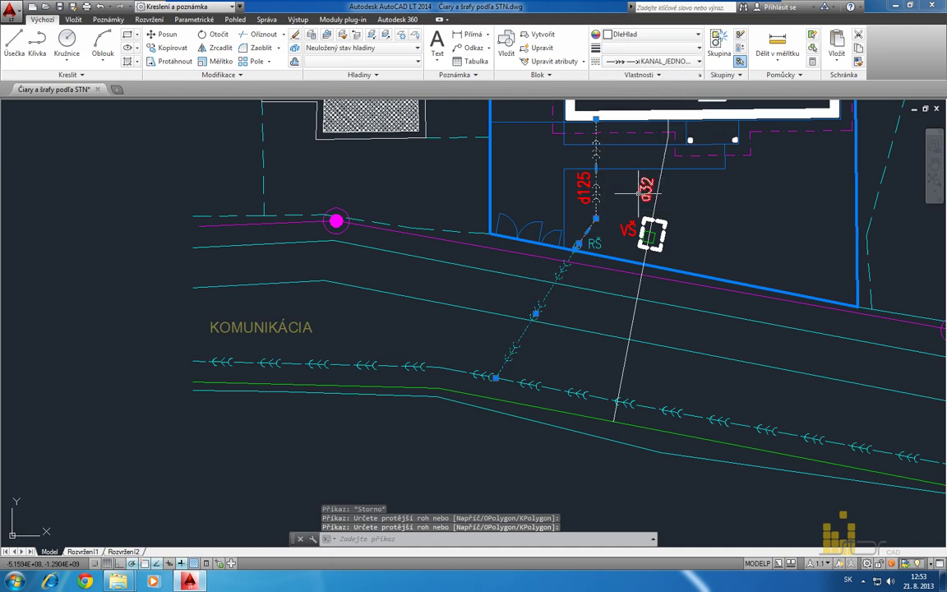
Assign the VODA_PITNA_POD linetype to the green public water main and the white d32 water connection running through VŠ to the house.
{"action": "key", "text": "Escape"}
{"action": "left_click", "coordinate": [540, 396]}
{"action": "left_click", "coordinate": [515, 409]}
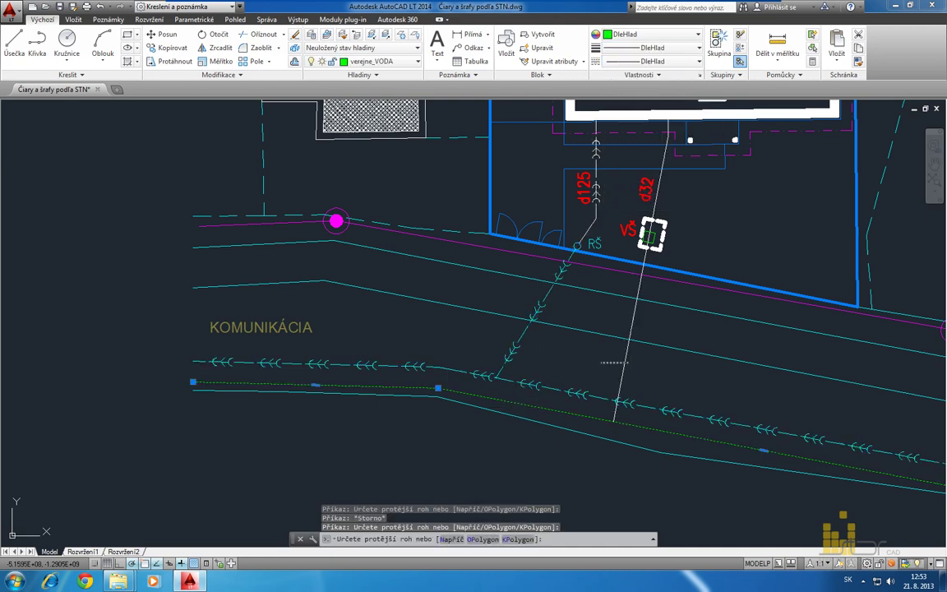
{"action": "left_click", "coordinate": [638, 360]}
{"action": "left_click", "coordinate": [597, 364]}
{"action": "left_click", "coordinate": [654, 61]}
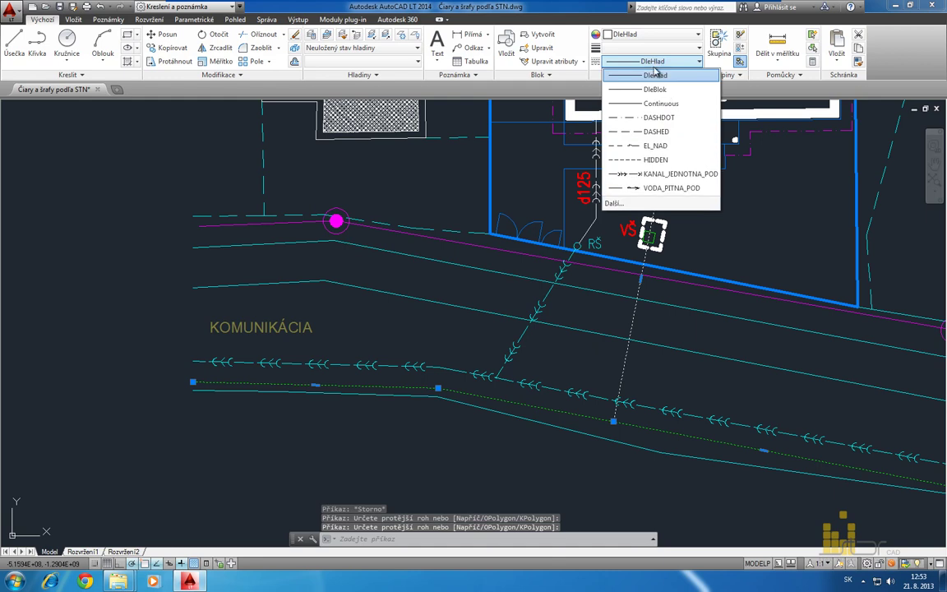
{"action": "left_click", "coordinate": [682, 186]}
{"action": "key", "text": "Escape"}
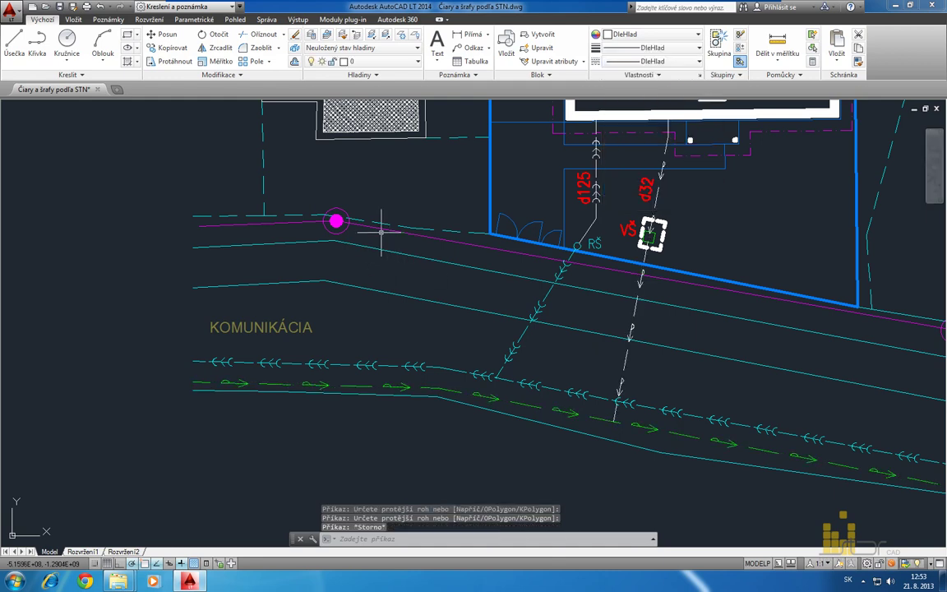
Assign the EL_NAD linetype to the magenta public electricity line on layer verejne_EL_VED along the plot's road-side boundary.
{"action": "left_click", "coordinate": [381, 233]}
{"action": "left_click", "coordinate": [655, 61]}
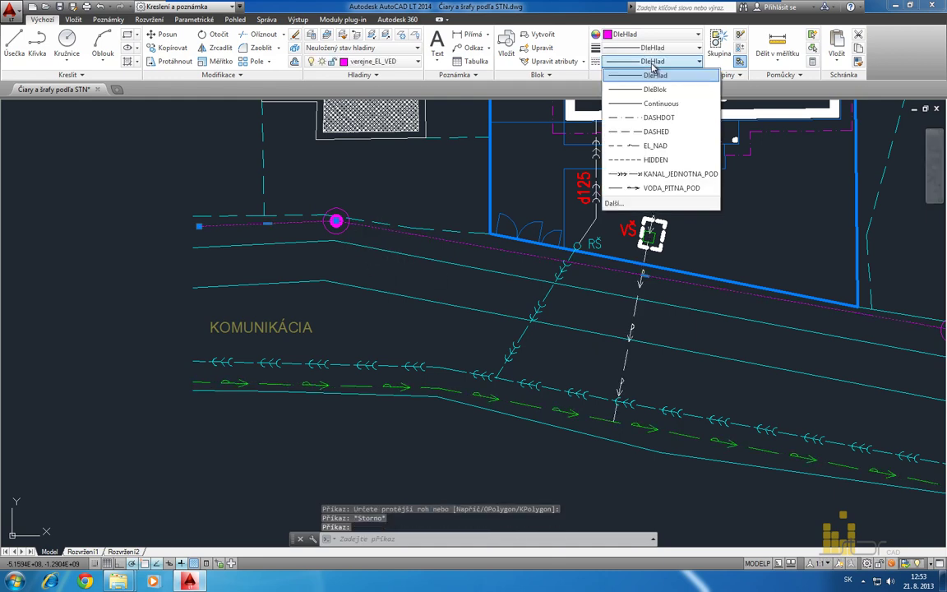
{"action": "left_click", "coordinate": [655, 188]}
{"action": "key", "text": "Escape"}
{"action": "scroll", "coordinate": [555, 280], "scroll_direction": "down", "scroll_amount": 2}
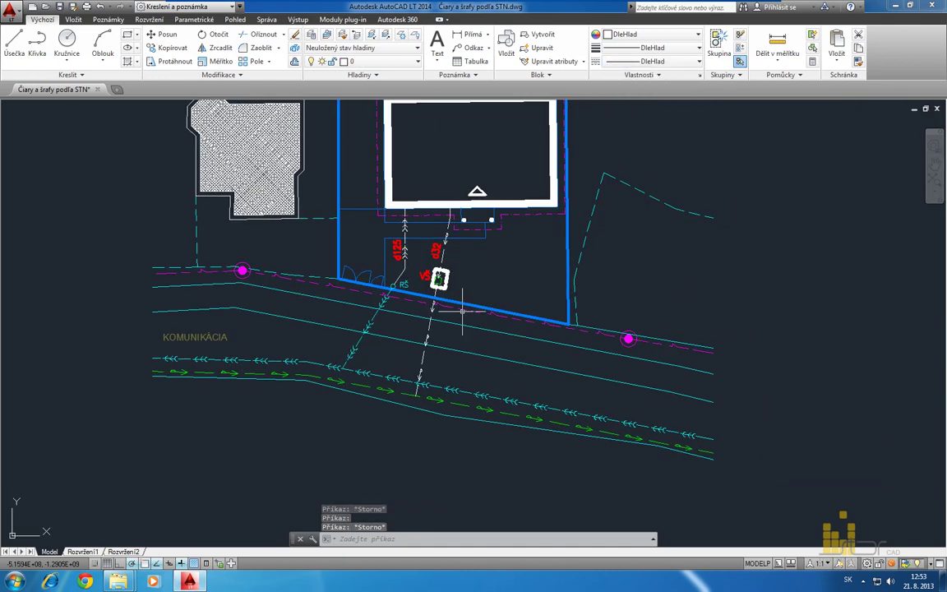
{"action": "middle_click_drag", "start_coordinate": [349, 267], "coordinate": [435, 309]}
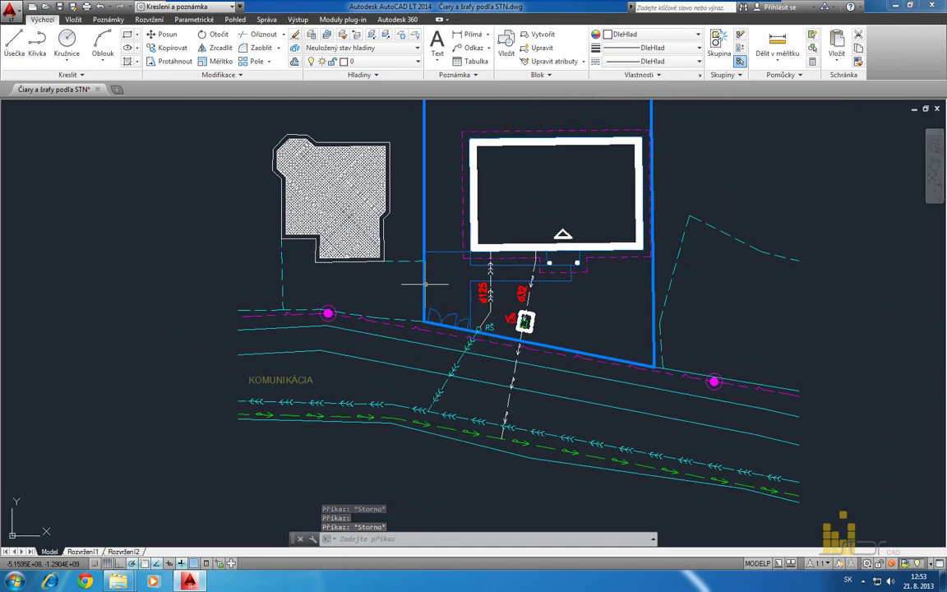